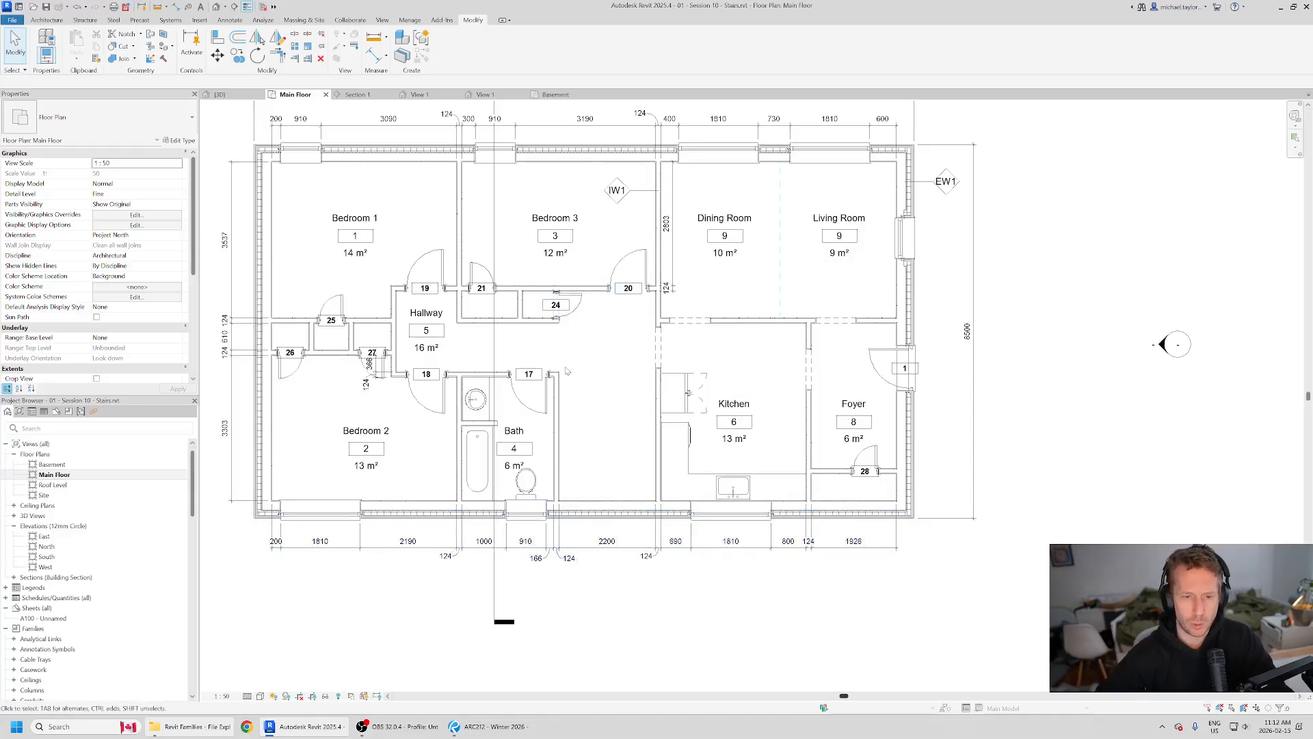
Step: Compare the empty area between the Bath and Kitchen in Revit with the stair layout on the Revu reference plan
{"action": "scroll", "coordinate": [585, 487], "scroll_direction": "up", "scroll_amount": 2}
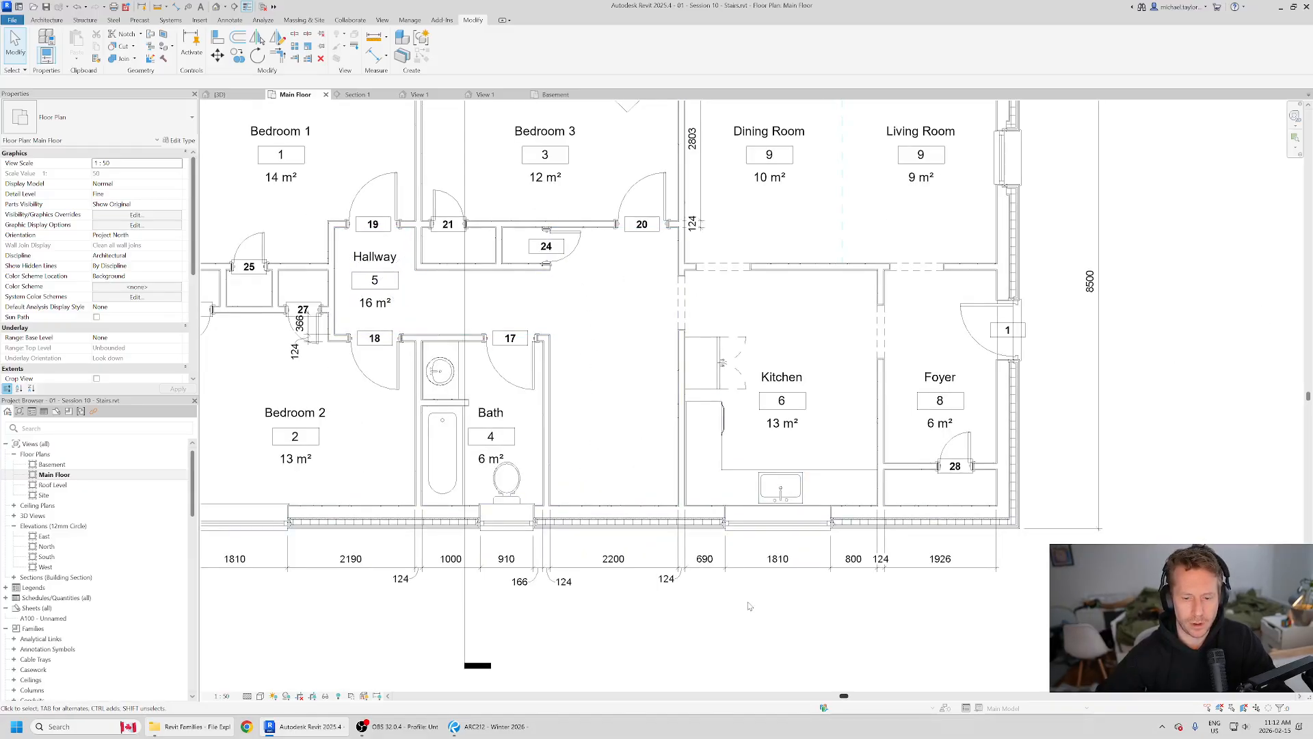
{"action": "left_click", "coordinate": [470, 731]}
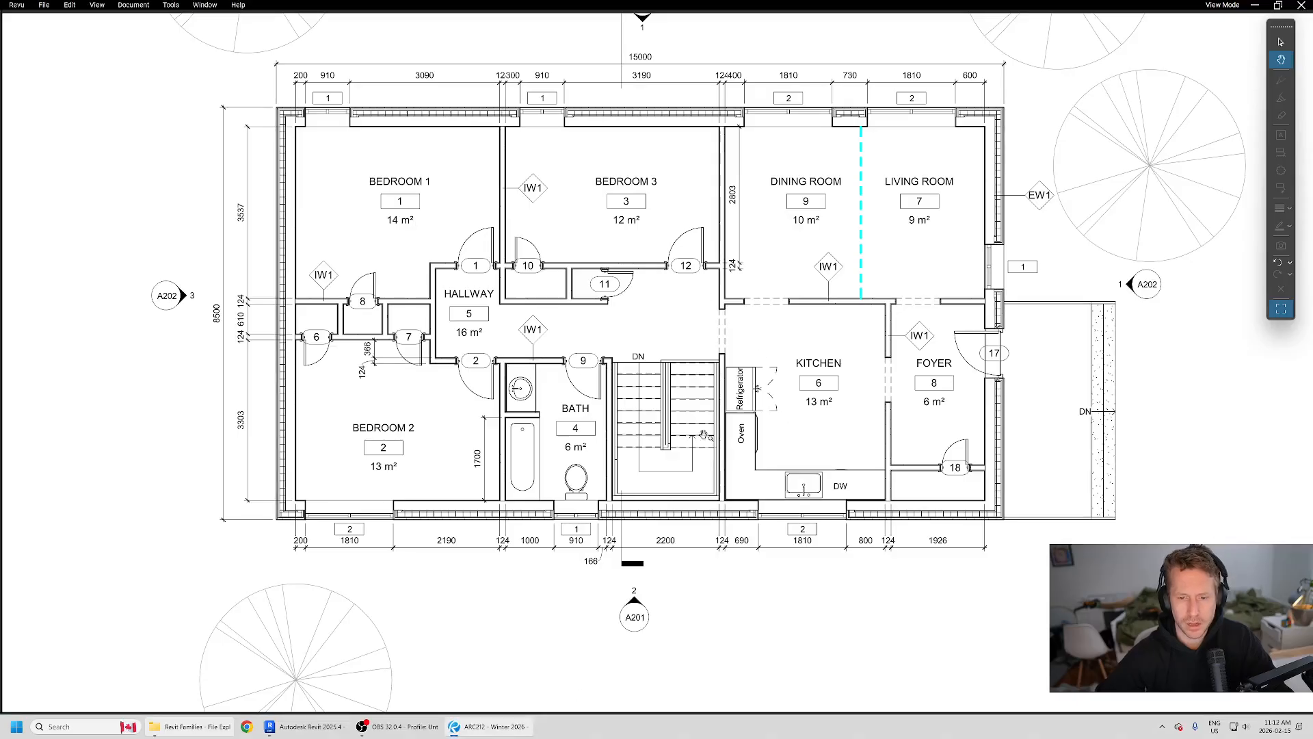
{"action": "scroll", "coordinate": [703, 435], "scroll_direction": "up", "scroll_amount": 3}
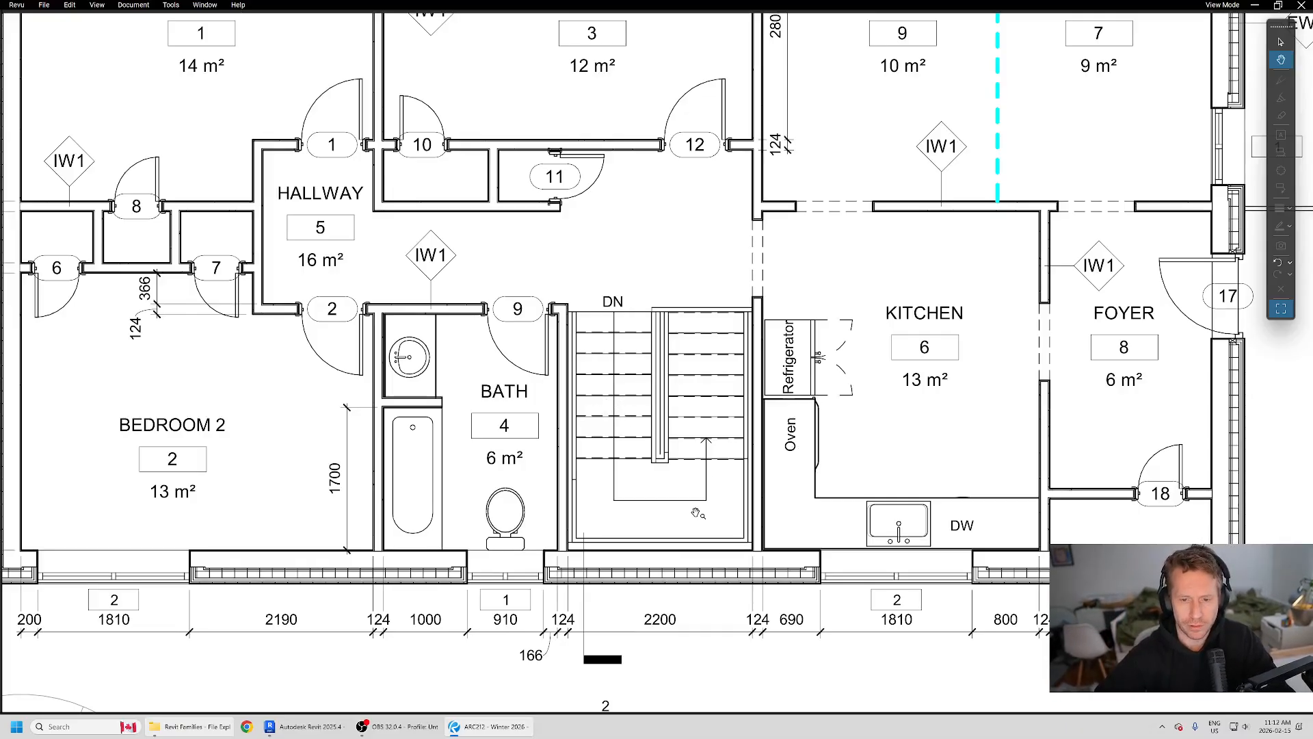
{"action": "key", "text": "alt+Tab"}
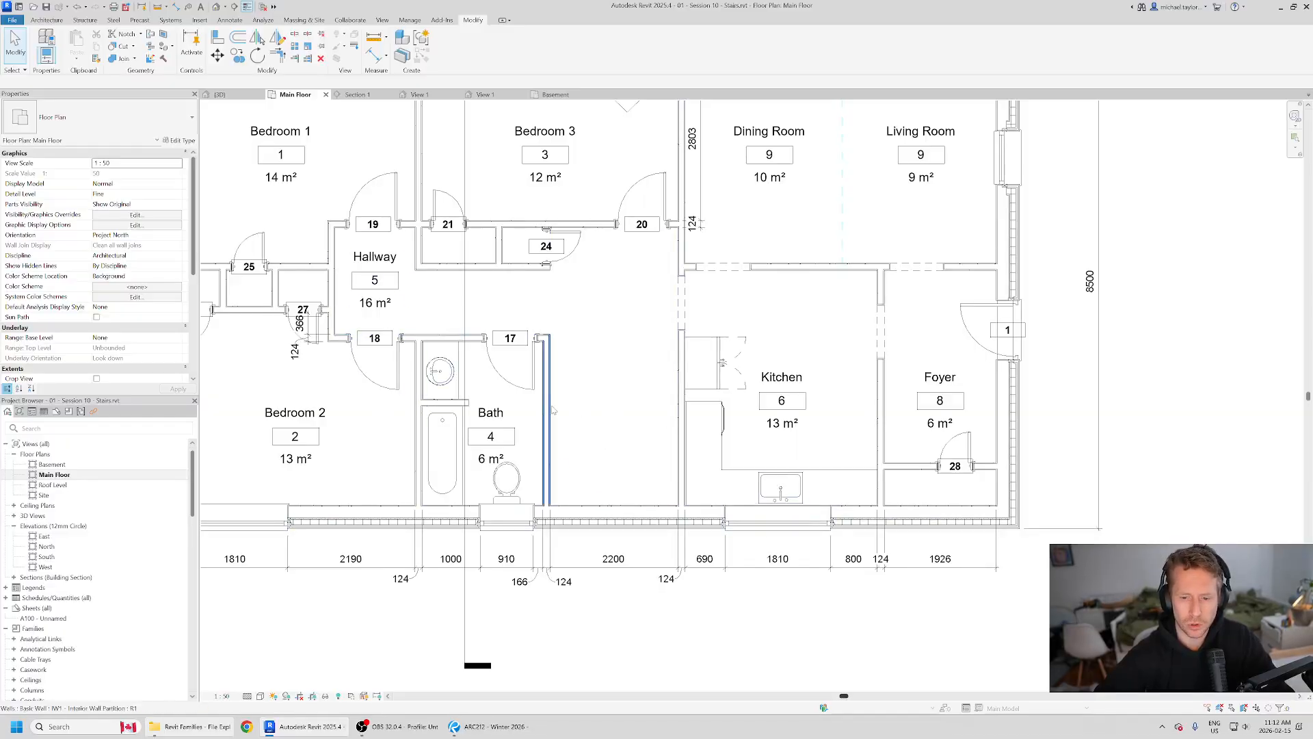
{"action": "left_click_drag", "start_coordinate": [654, 638], "coordinate": [602, 422]}
{"action": "left_click", "coordinate": [723, 632]}
{"action": "middle_click_drag", "start_coordinate": [555, 497], "coordinate": [600, 501]}
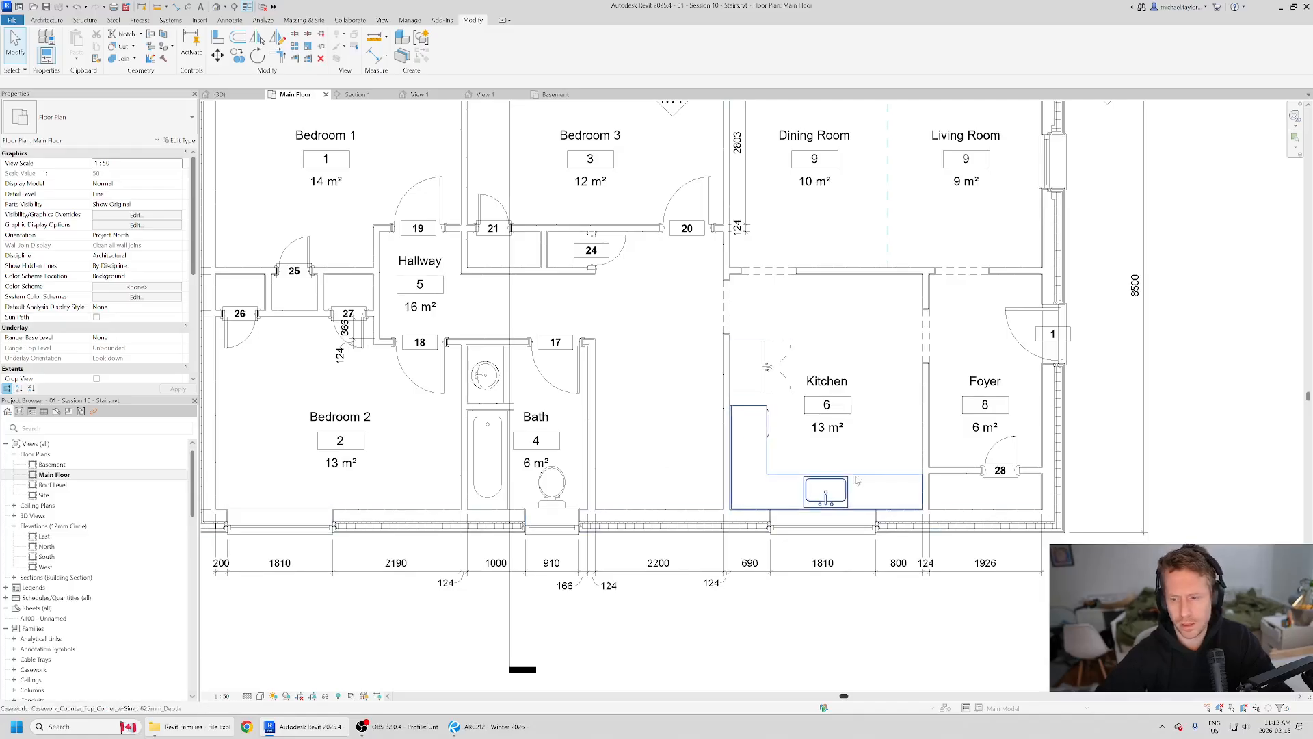
{"action": "scroll", "coordinate": [695, 334], "scroll_direction": "down", "scroll_amount": 1}
{"action": "scroll", "coordinate": [574, 448], "scroll_direction": "up", "scroll_amount": 1}
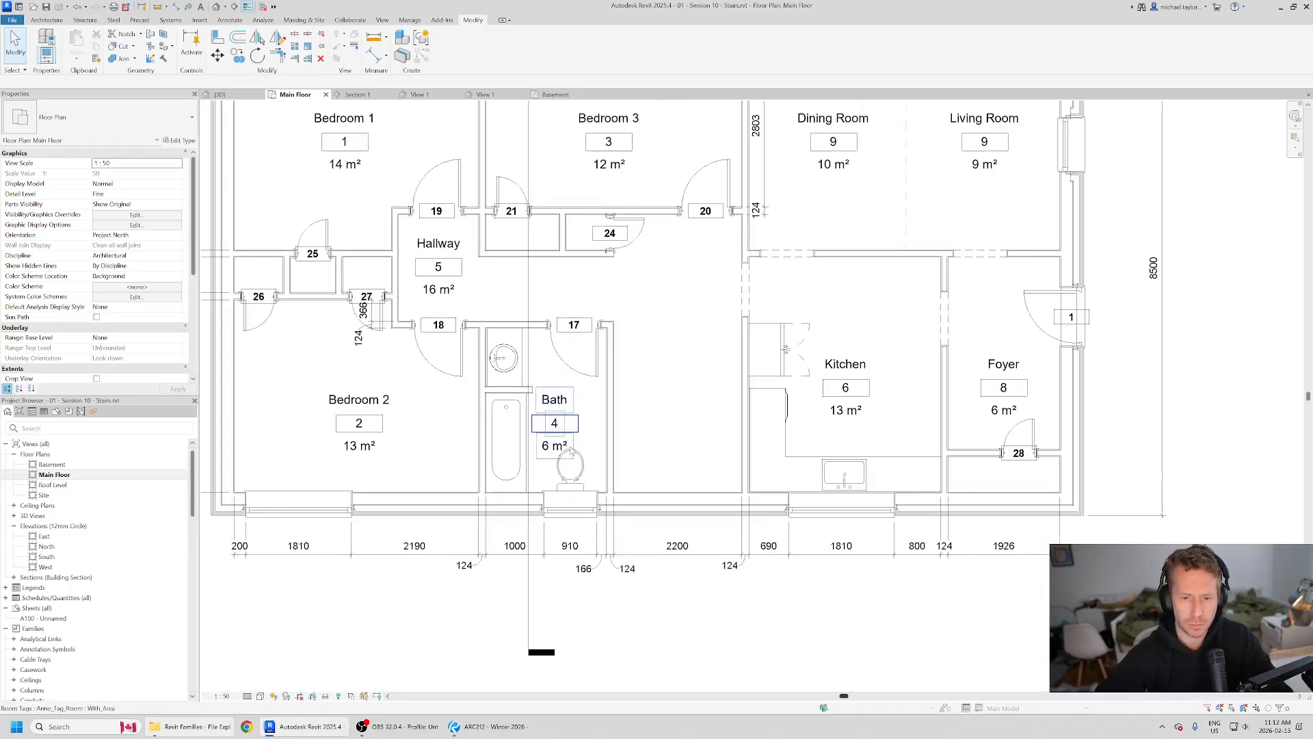
{"action": "key", "text": "alt+Tab"}
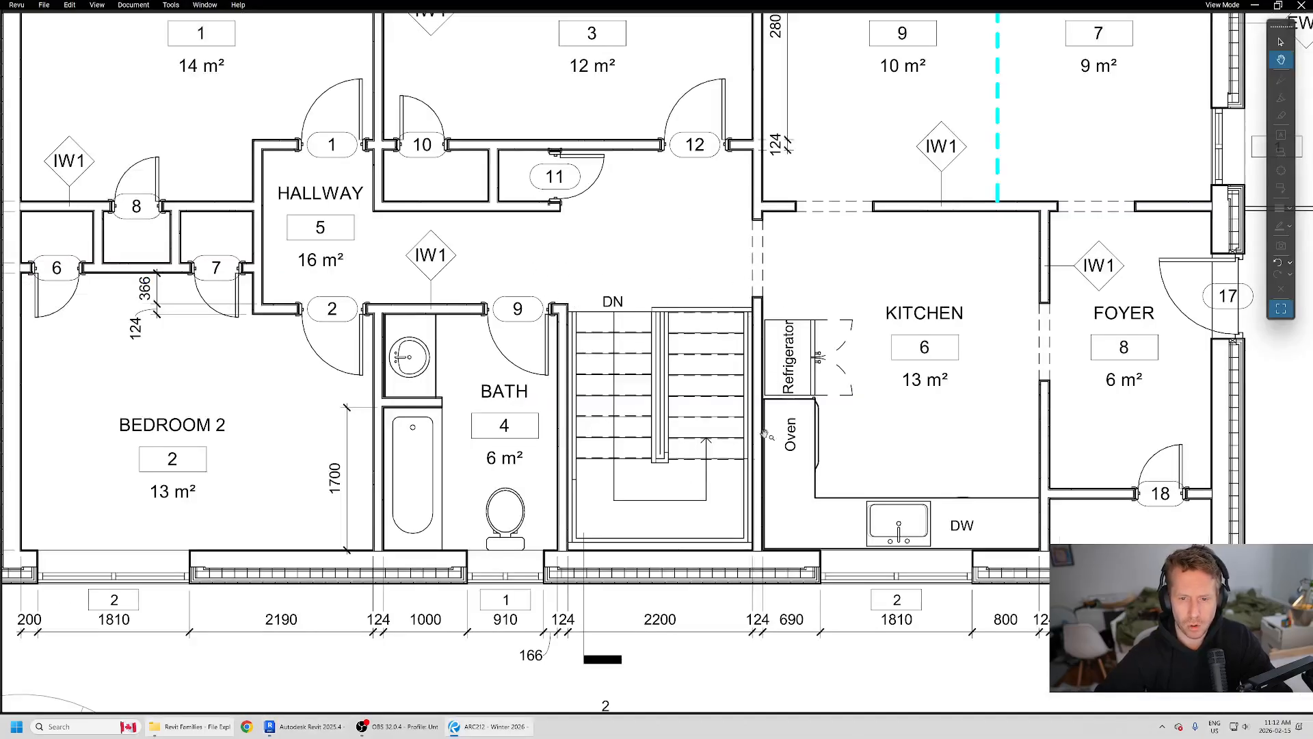
{"action": "key", "text": "alt+Tab"}
{"action": "scroll", "coordinate": [674, 482], "scroll_direction": "up", "scroll_amount": 1}
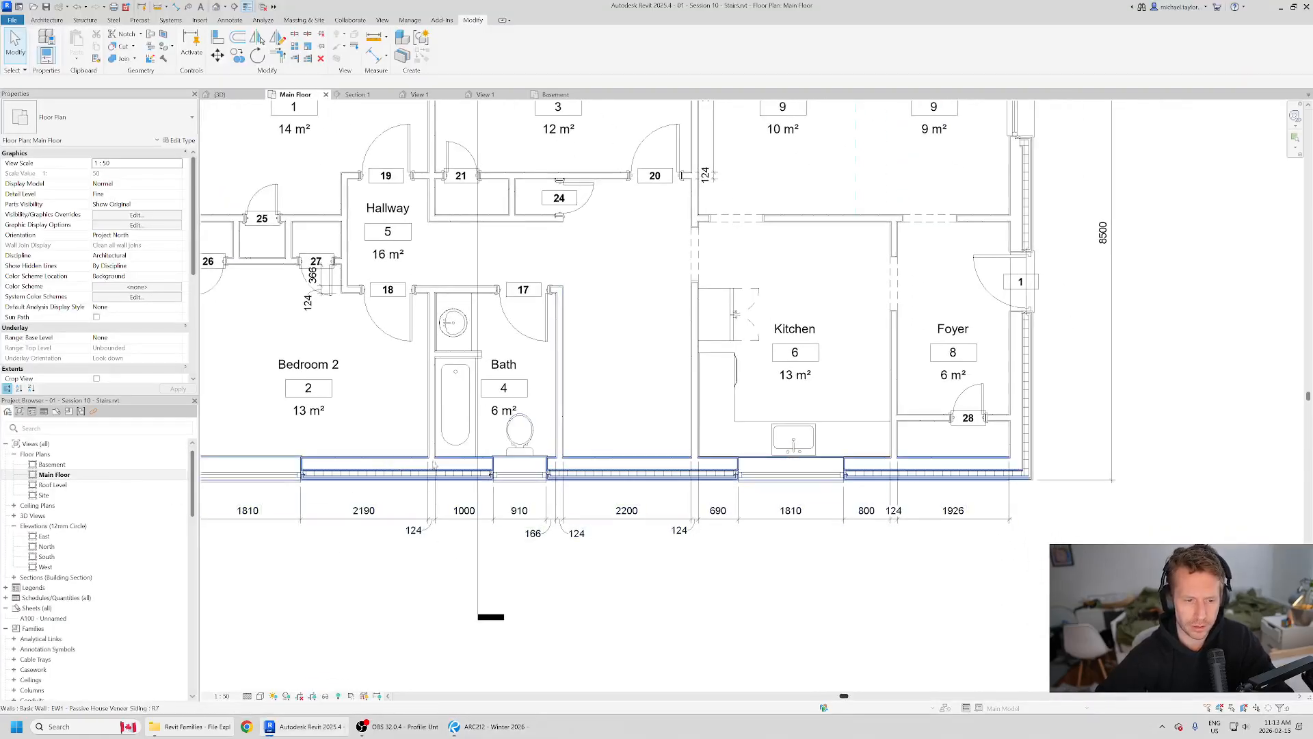
{"action": "left_click", "coordinate": [626, 520]}
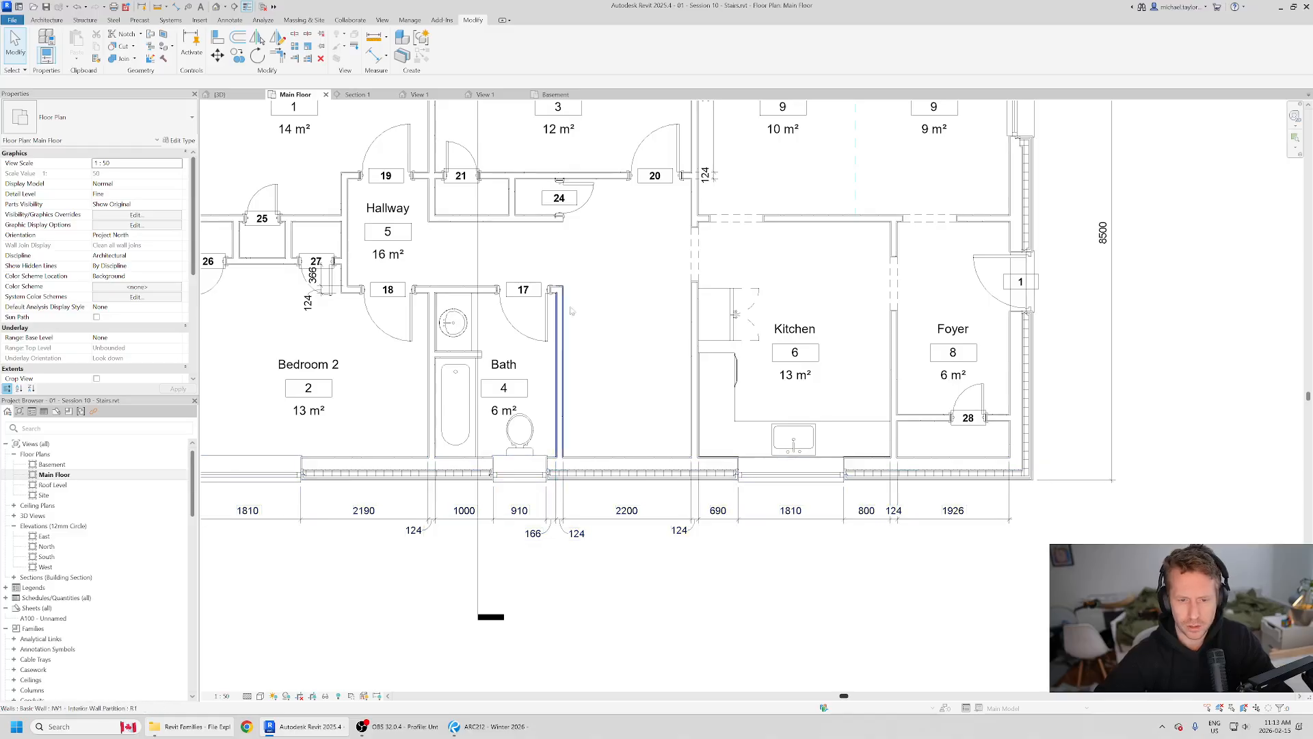
{"action": "middle_click_drag", "start_coordinate": [647, 254], "coordinate": [649, 290]}
{"action": "scroll", "coordinate": [696, 287], "scroll_direction": "down", "scroll_amount": 1}
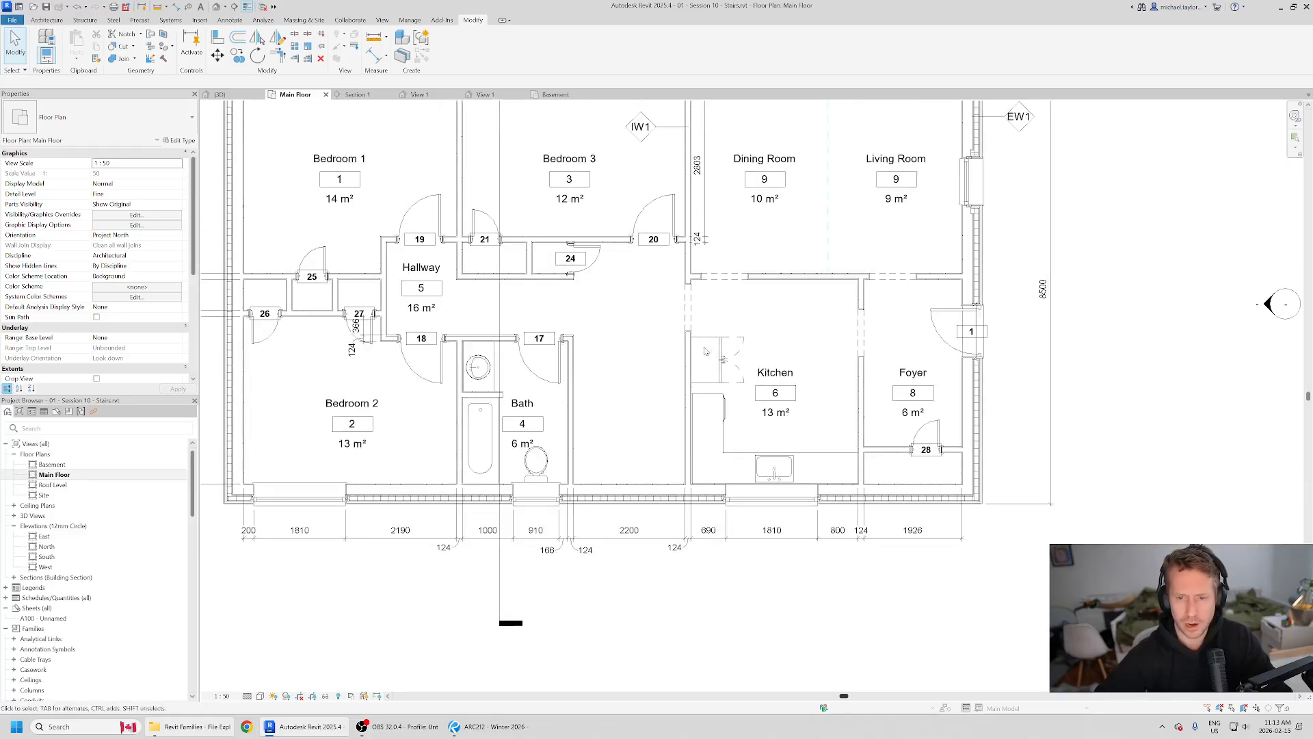
{"action": "middle_click_drag", "start_coordinate": [611, 106], "coordinate": [650, 193]}
{"action": "middle_click_drag", "start_coordinate": [711, 636], "coordinate": [754, 543]}
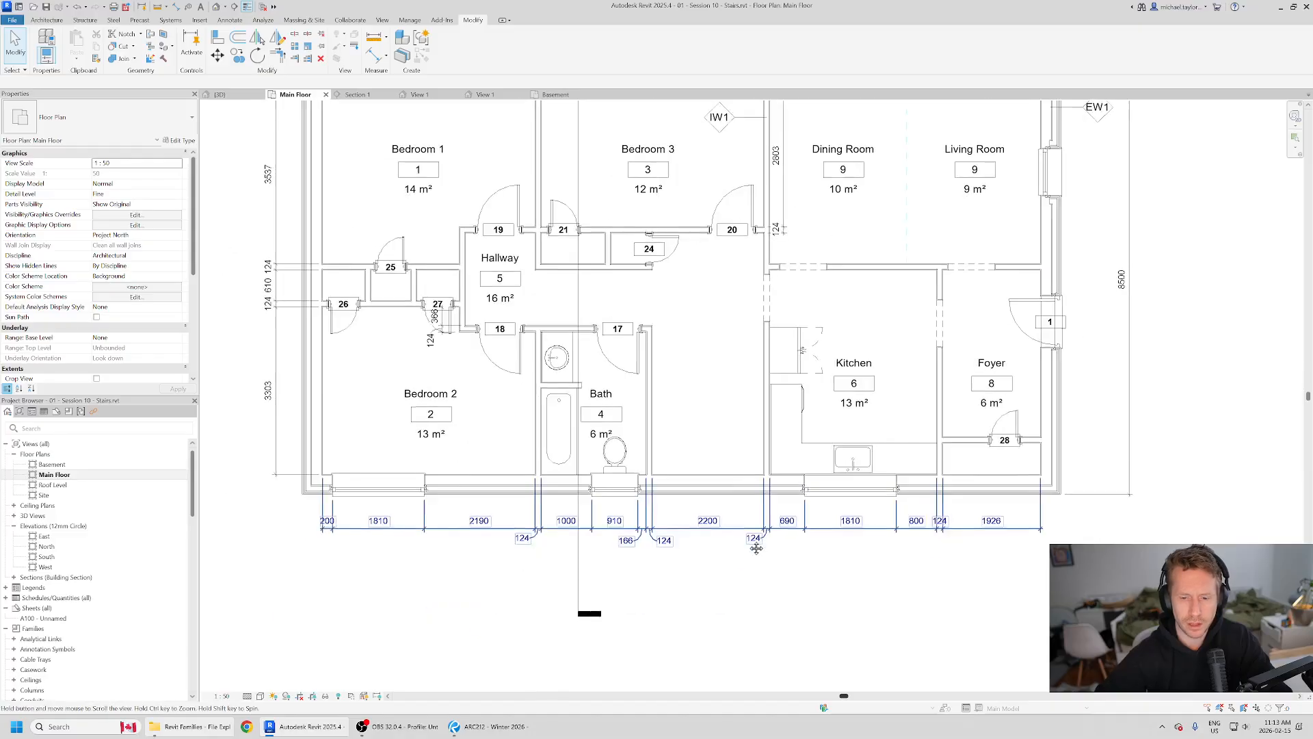
{"action": "left_click_drag", "start_coordinate": [743, 626], "coordinate": [680, 401]}
{"action": "left_click", "coordinate": [794, 615]}
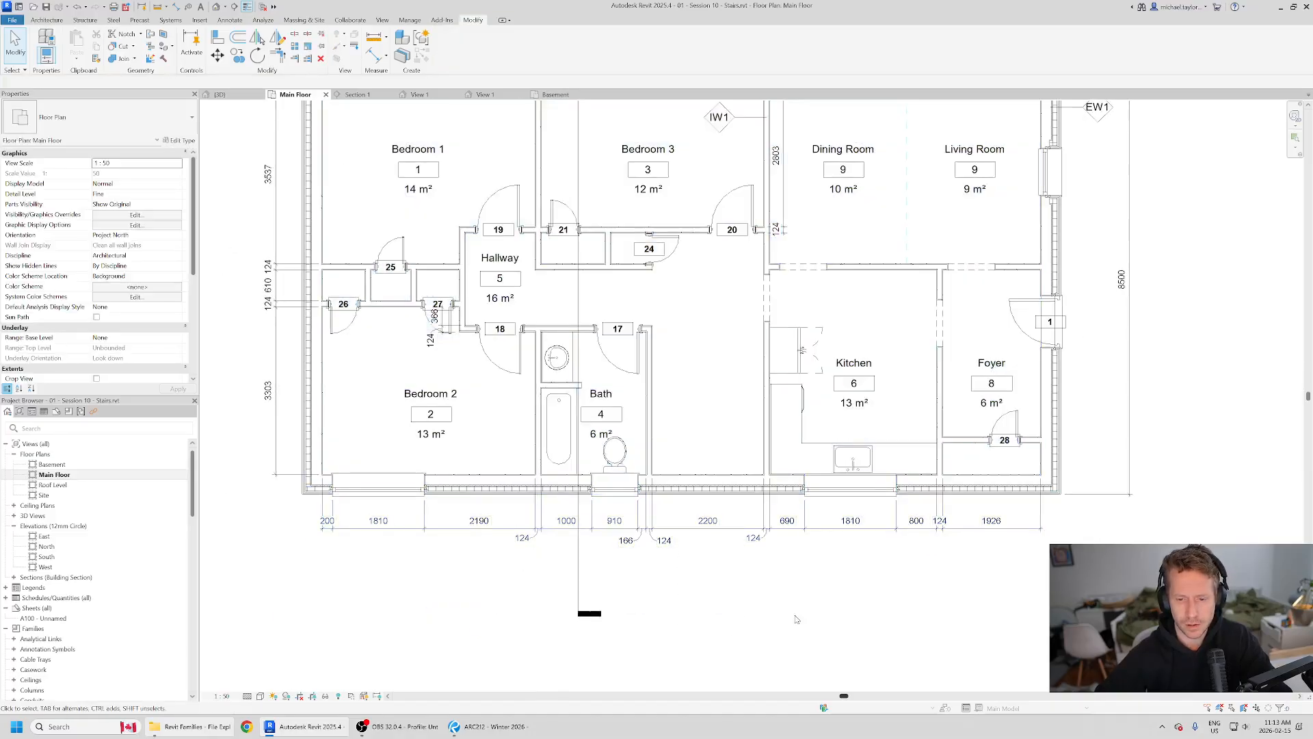
Step: Select the main floor slab by filtering a crossing selection to Floors only, and open its boundary for editing
{"action": "left_click_drag", "start_coordinate": [779, 607], "coordinate": [687, 449]}
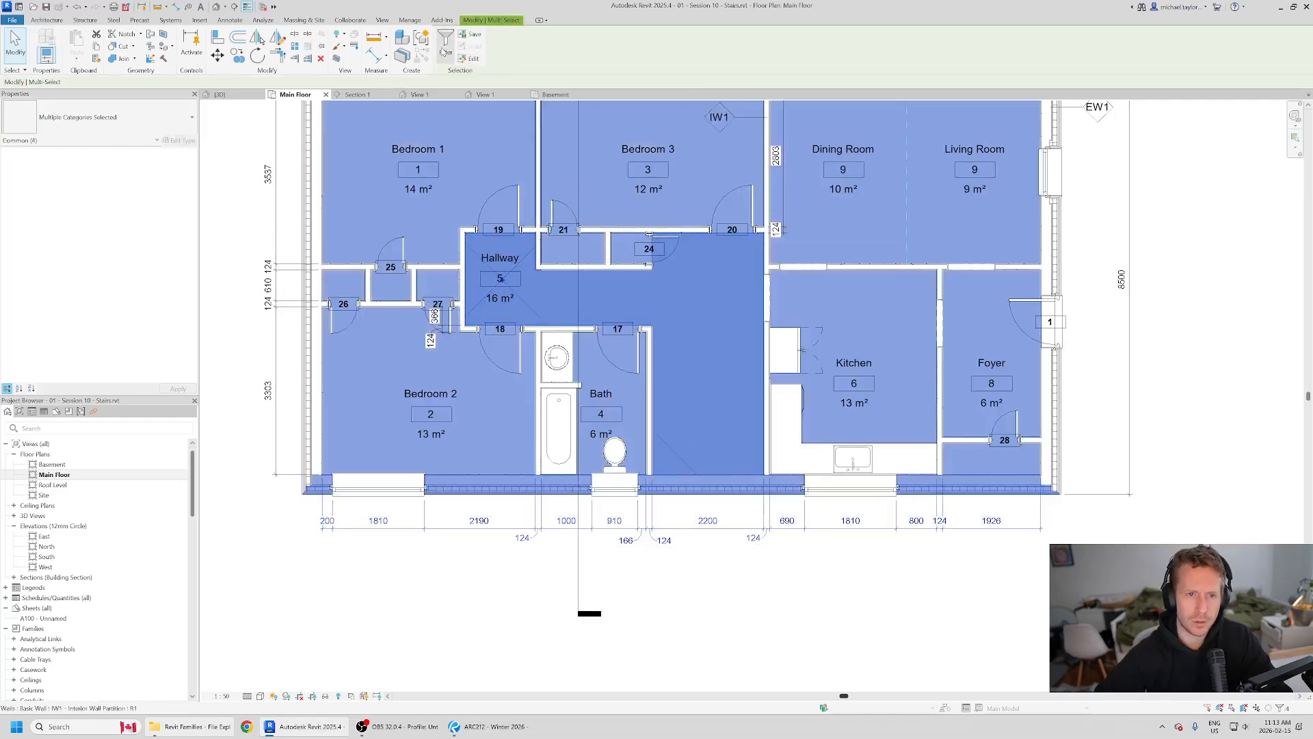
{"action": "left_click", "coordinate": [445, 54]}
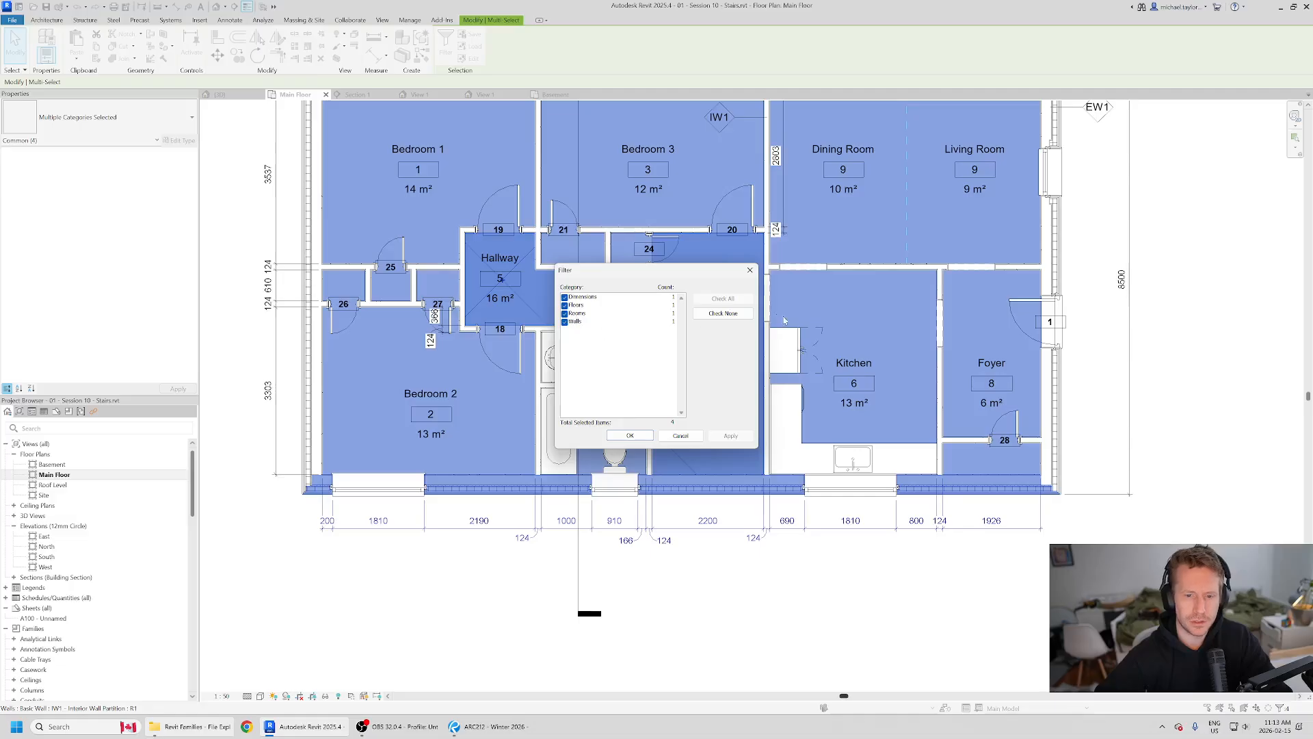
{"action": "left_click", "coordinate": [723, 314]}
{"action": "left_click", "coordinate": [578, 305]}
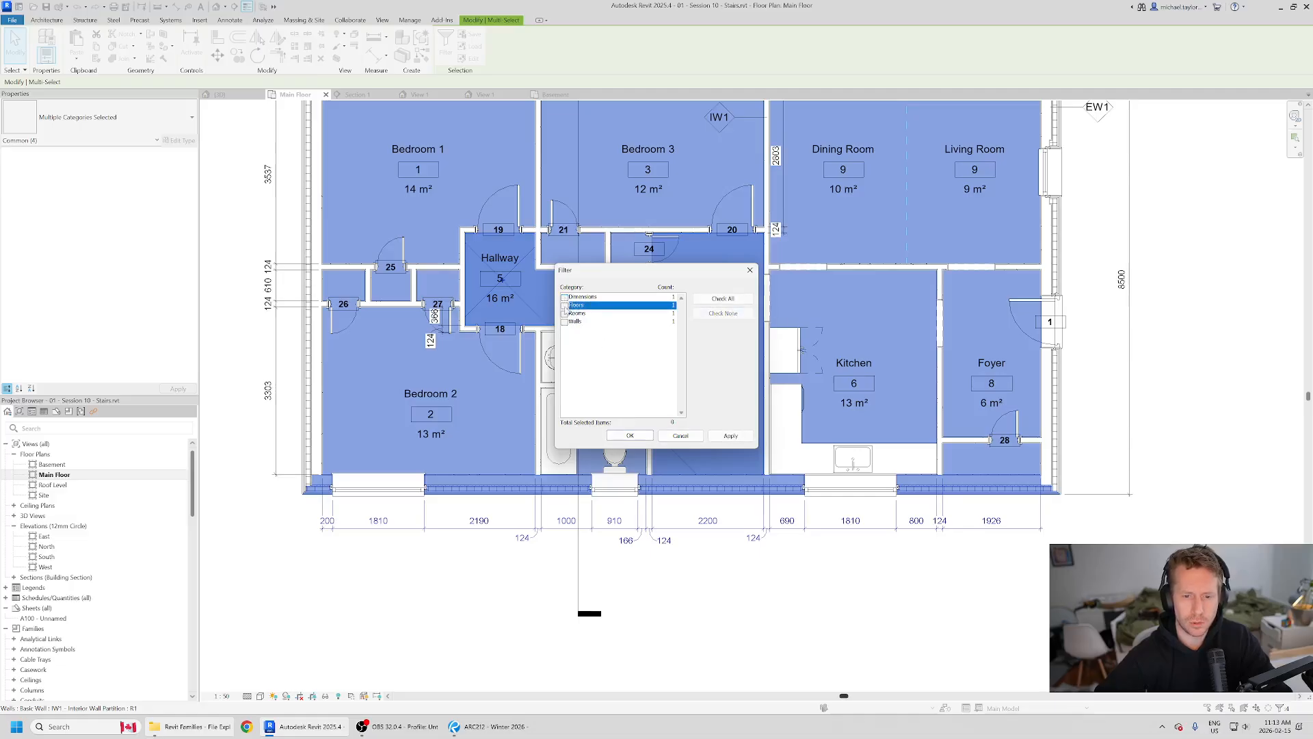
{"action": "left_click", "coordinate": [630, 436]}
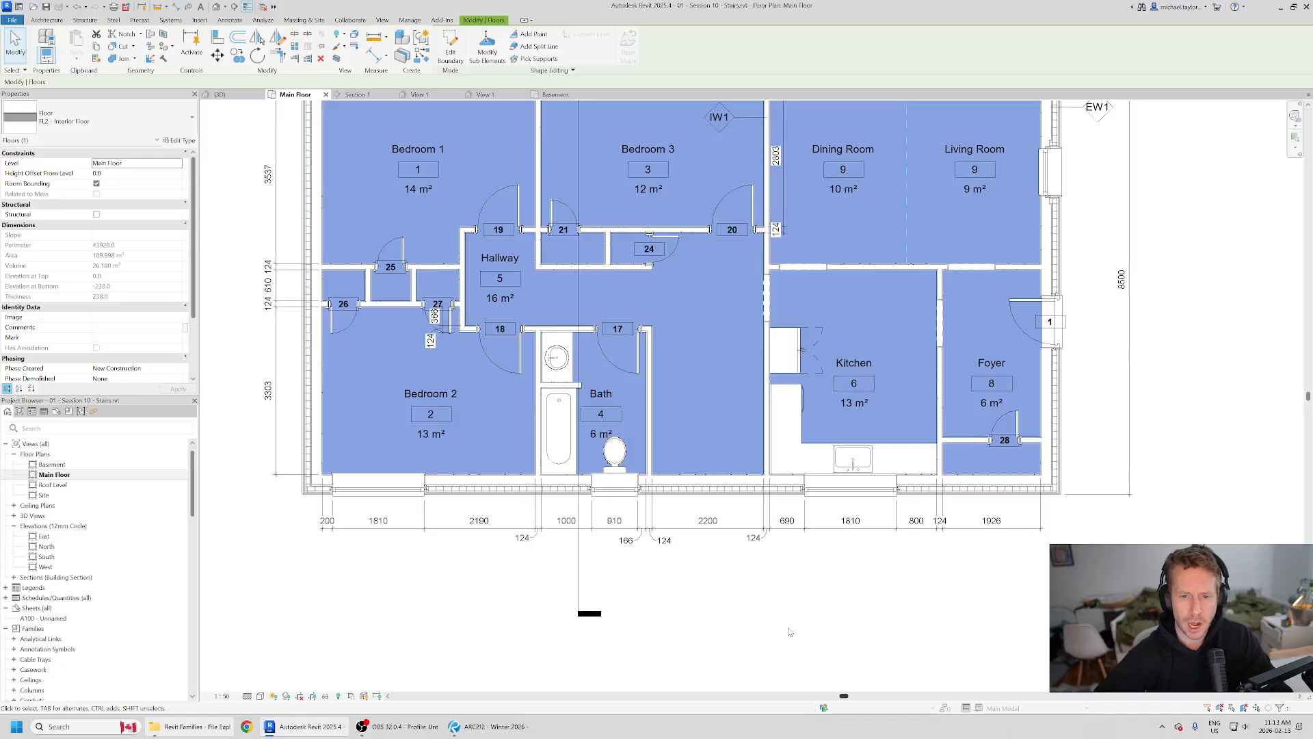
{"action": "left_click", "coordinate": [450, 47]}
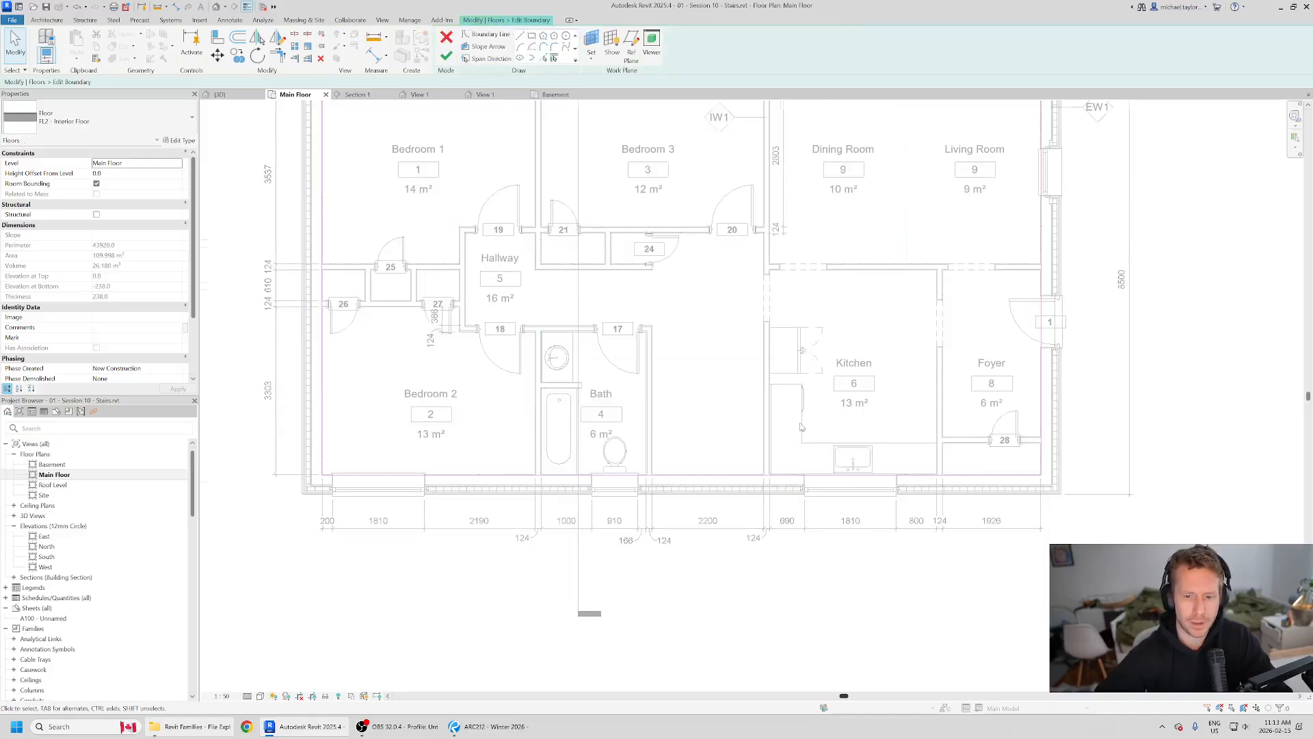
Step: Split the floor's lower boundary line between the Bath and Kitchen walls, keeping the inner segment
{"action": "scroll", "coordinate": [802, 427], "scroll_direction": "up", "scroll_amount": 2}
{"action": "middle_click_drag", "start_coordinate": [731, 352], "coordinate": [726, 401]}
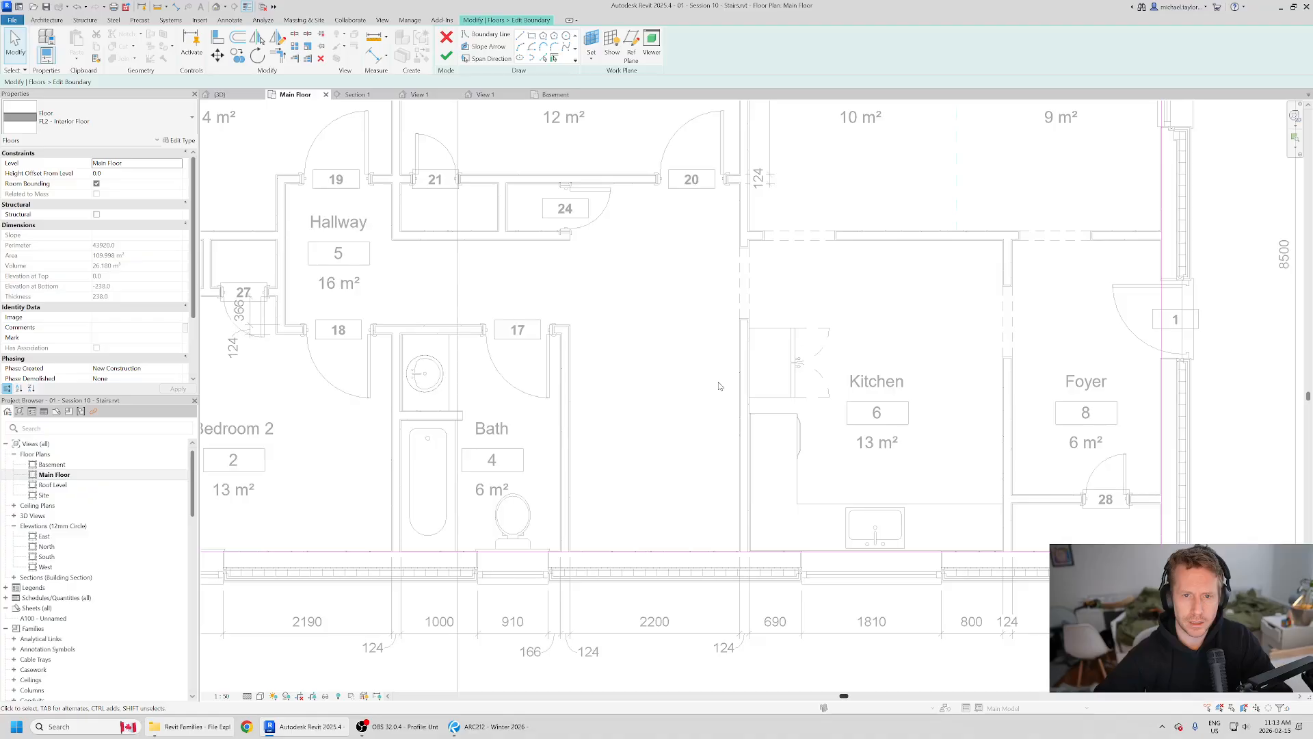
{"action": "middle_click_drag", "start_coordinate": [642, 438], "coordinate": [581, 381]}
{"action": "scroll", "coordinate": [579, 389], "scroll_direction": "up", "scroll_amount": 1}
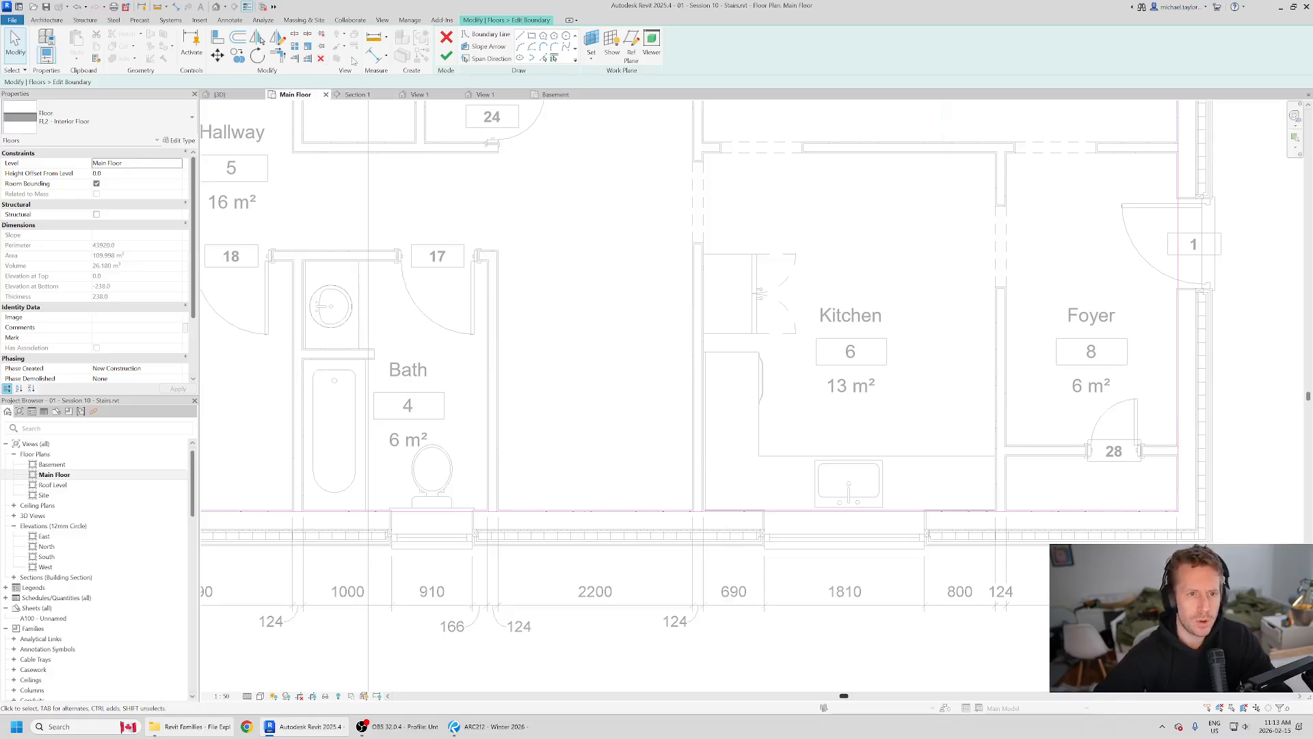
{"action": "left_click", "coordinate": [295, 36]}
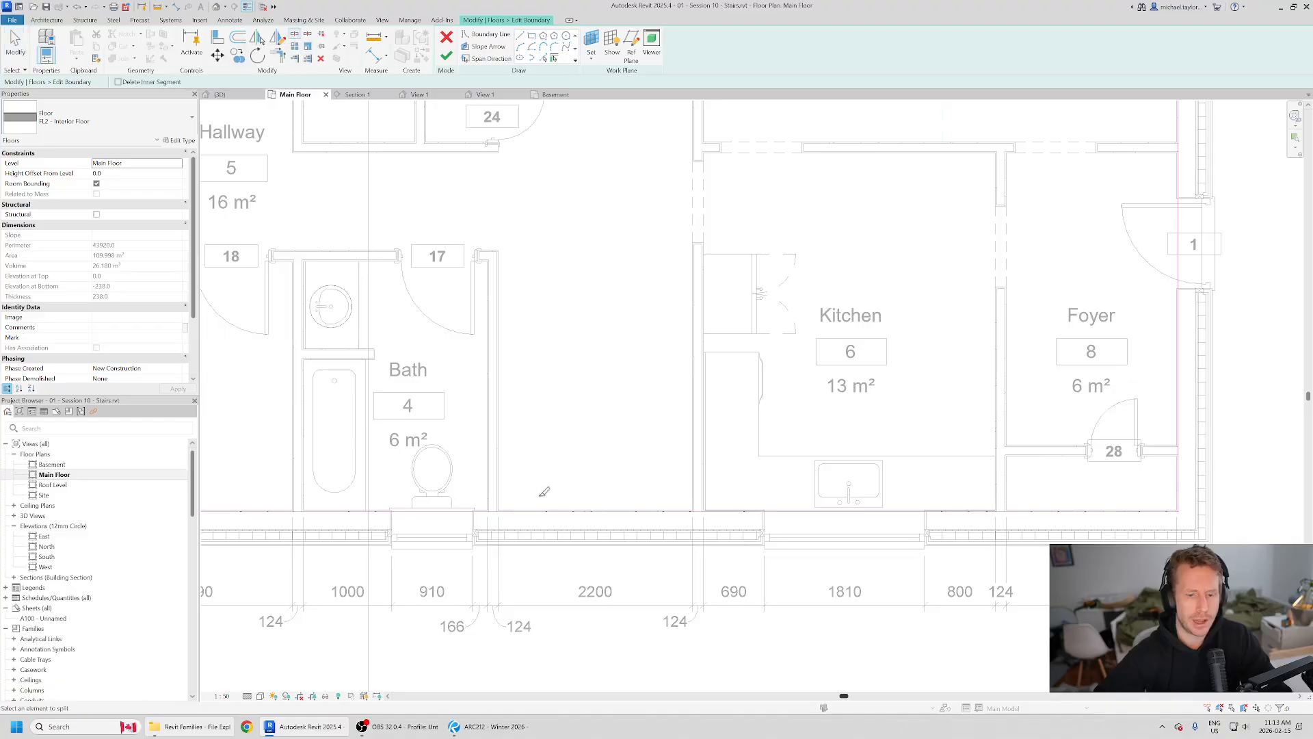
{"action": "left_click", "coordinate": [583, 510]}
Step: Add floor boundary lines along the Bath and Kitchen wall faces that enclose the stair area
{"action": "left_click", "coordinate": [523, 36]}
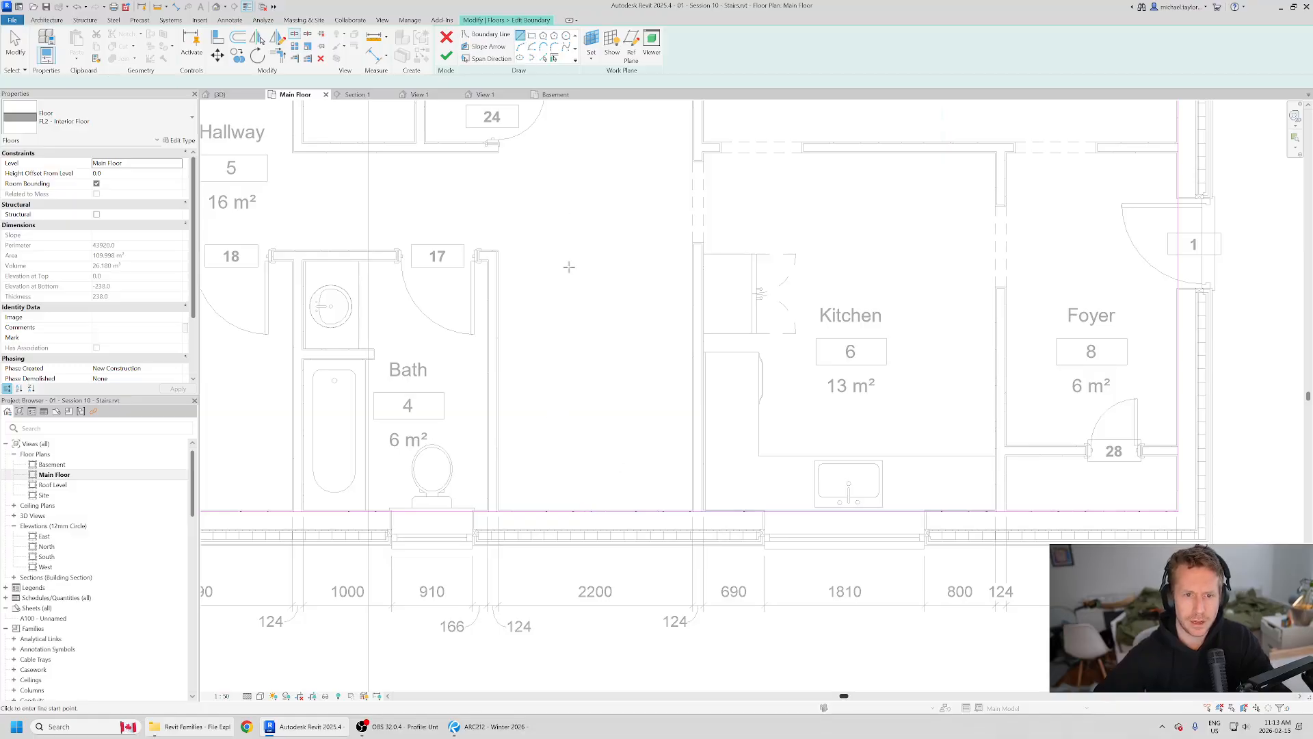
{"action": "left_click", "coordinate": [554, 59]}
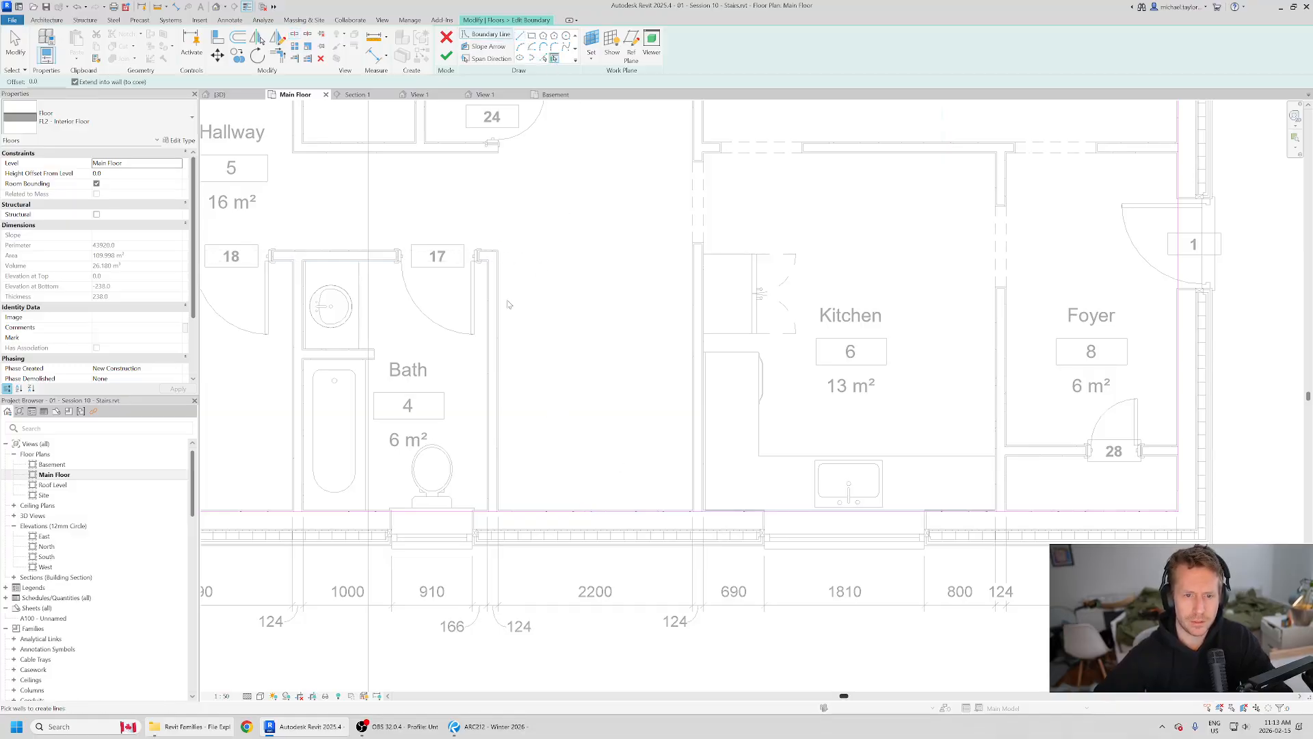
{"action": "left_click", "coordinate": [543, 59]}
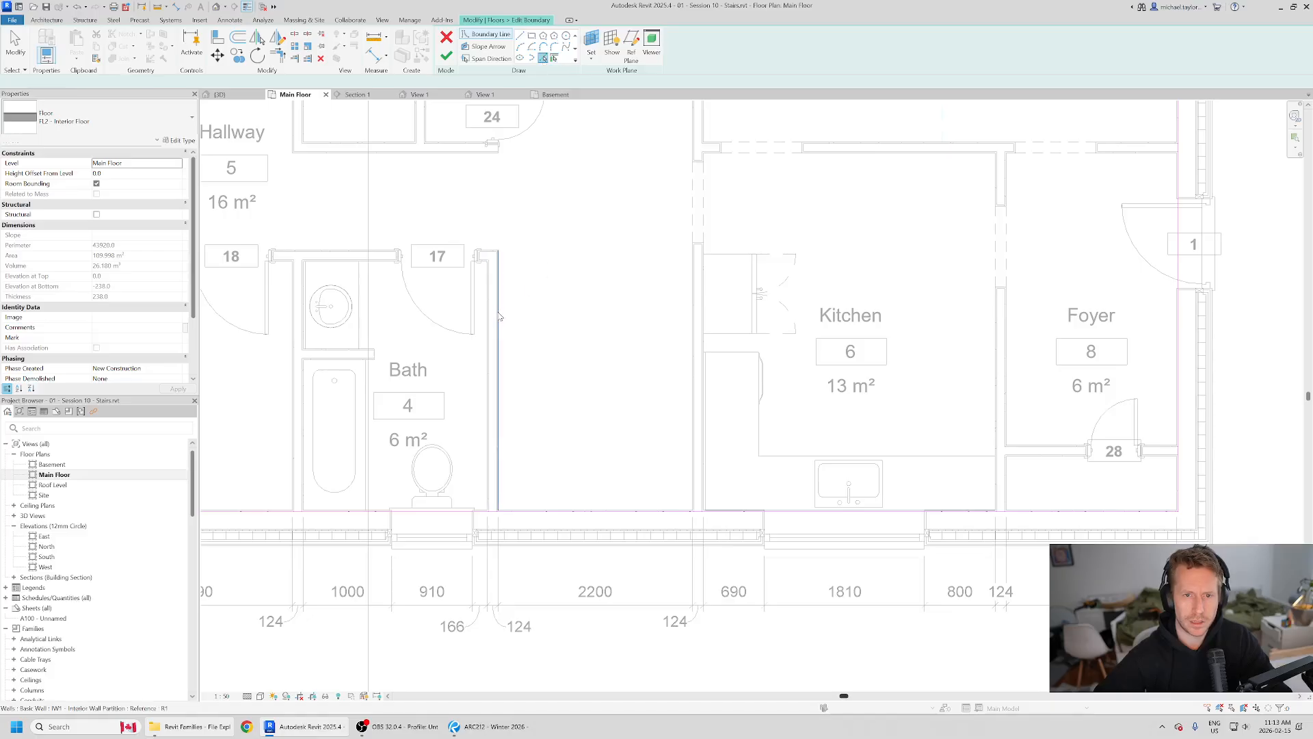
{"action": "scroll", "coordinate": [496, 311], "scroll_direction": "up", "scroll_amount": 2}
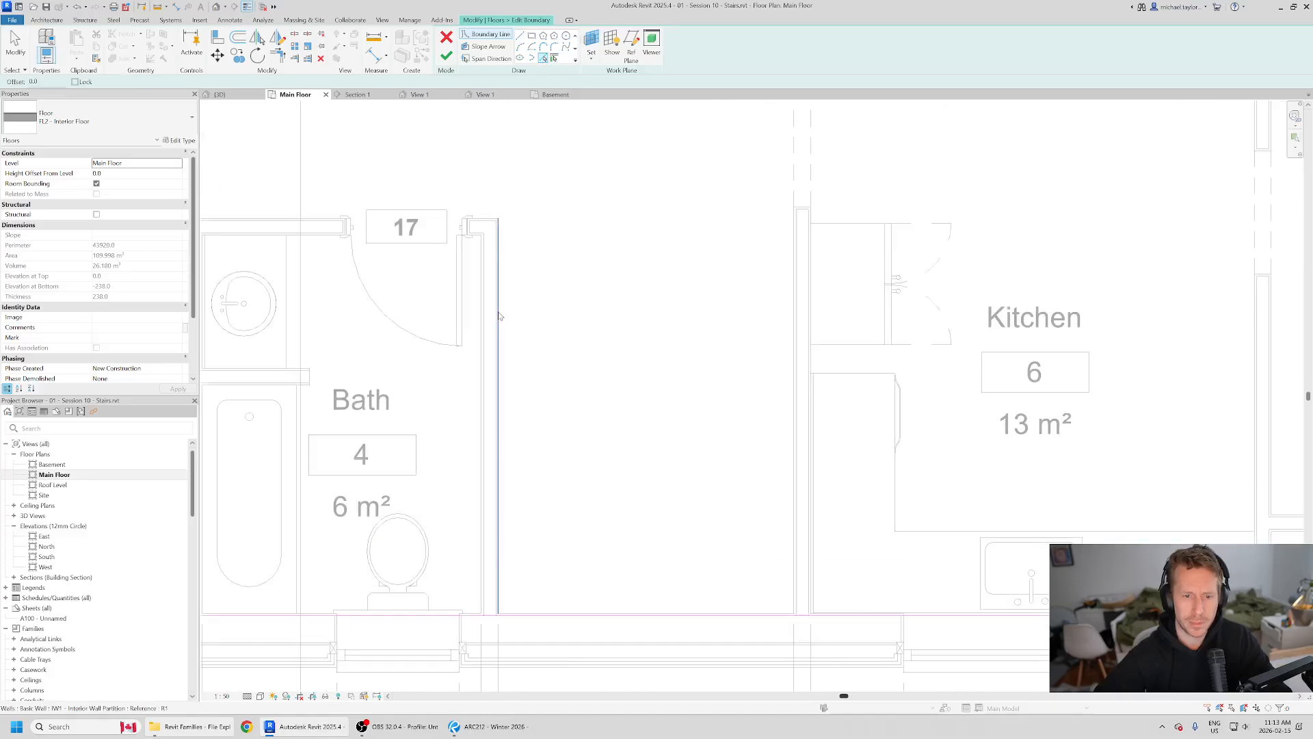
{"action": "left_click", "coordinate": [784, 347]}
Step: Draw a short horizontal boundary line from the upper corner of the Bath wall into the stair area
{"action": "left_click", "coordinate": [522, 34]}
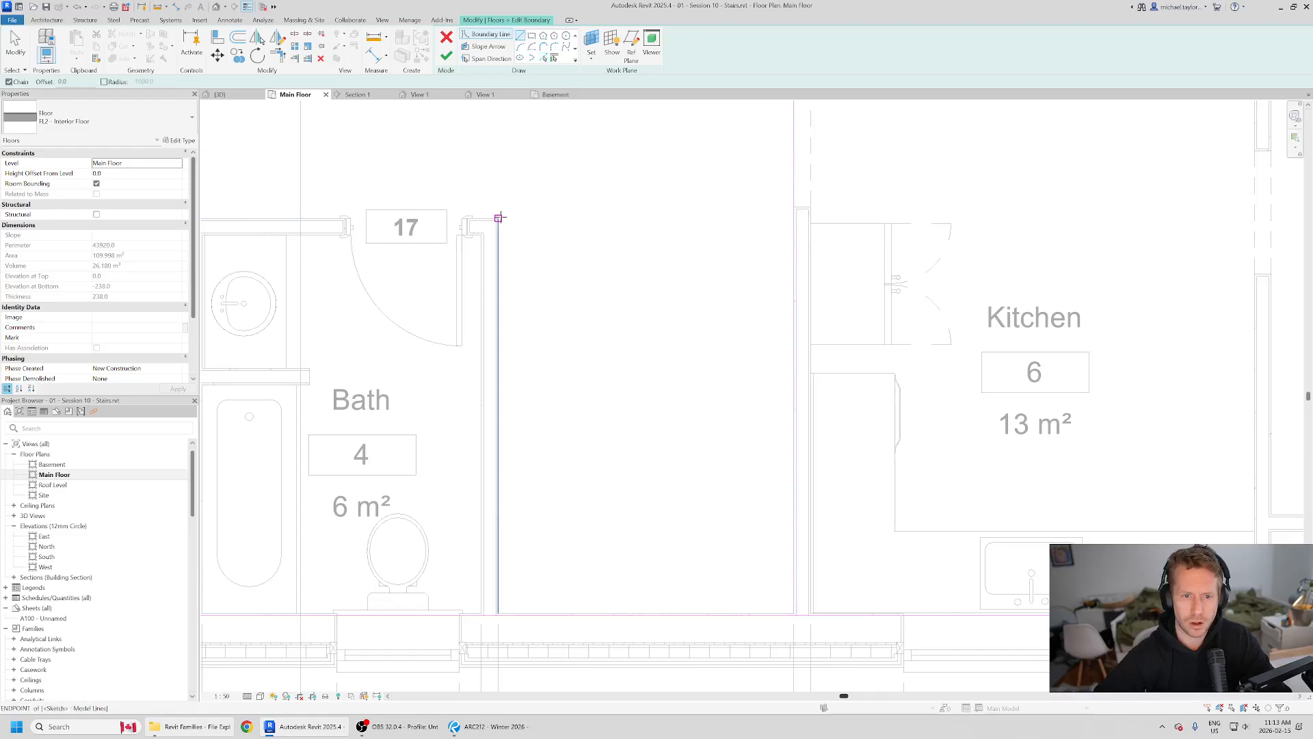
{"action": "left_click", "coordinate": [498, 219]}
{"action": "left_click", "coordinate": [614, 219]}
{"action": "key", "text": "Escape"}
{"action": "scroll", "coordinate": [648, 191], "scroll_direction": "down", "scroll_amount": 2}
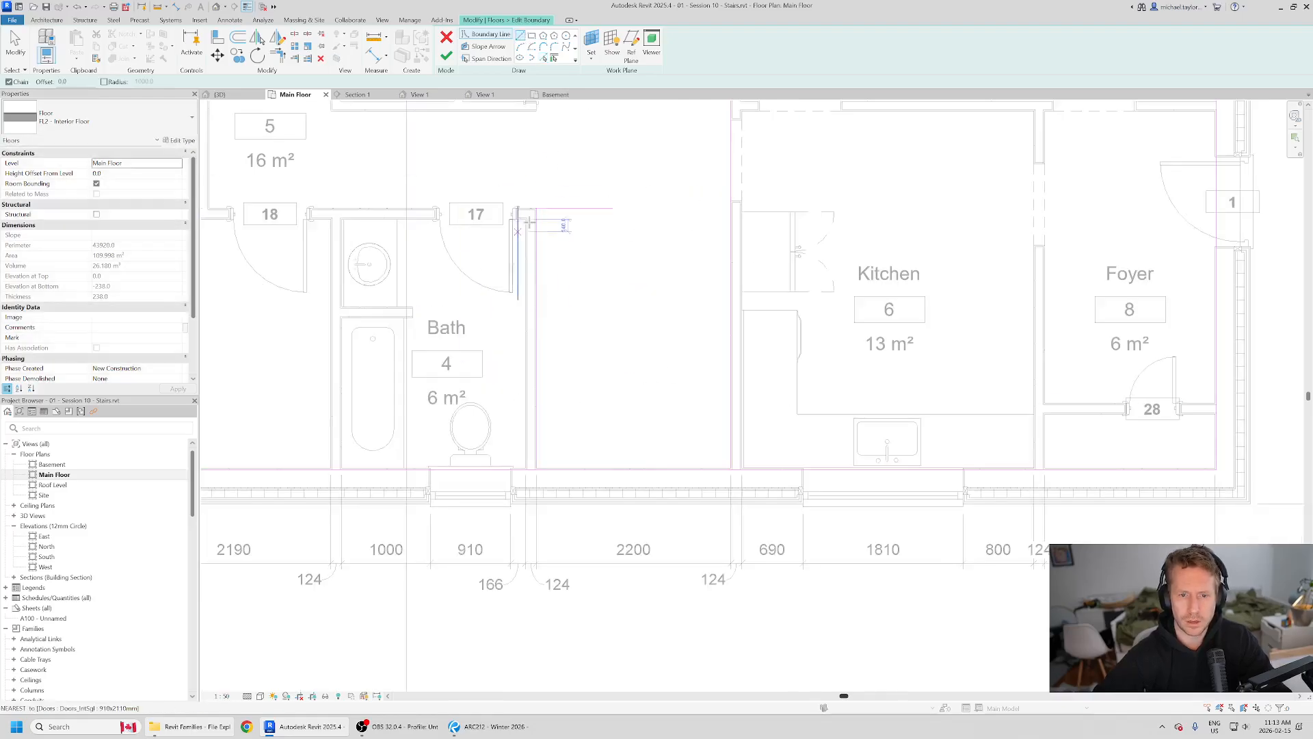
{"action": "scroll", "coordinate": [650, 270], "scroll_direction": "down", "scroll_amount": 1}
{"action": "middle_click_drag", "start_coordinate": [644, 248], "coordinate": [598, 320]}
{"action": "middle_click_drag", "start_coordinate": [584, 383], "coordinate": [569, 320]}
{"action": "key", "text": "Escape"}
{"action": "scroll", "coordinate": [560, 397], "scroll_direction": "up", "scroll_amount": 1}
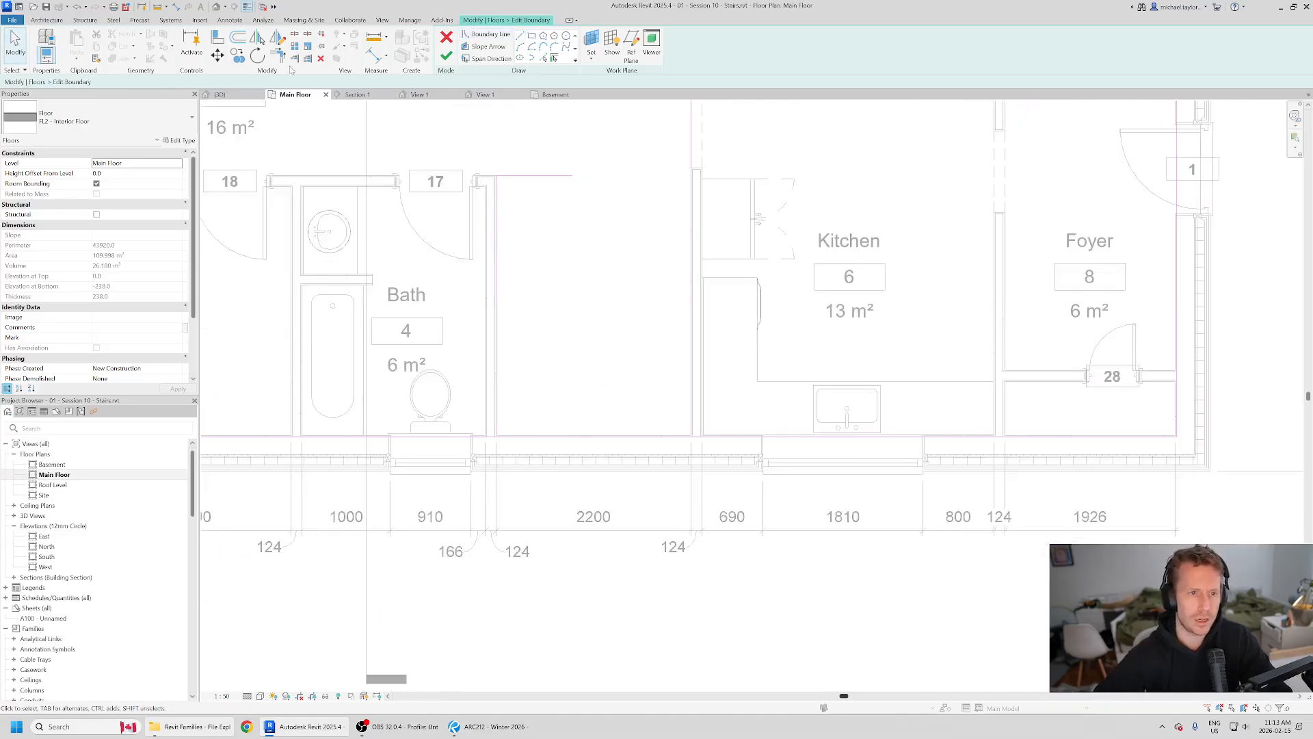
Step: Trim and extend the boundary lines into corners so the floor outline wraps around the stair opening
{"action": "left_click", "coordinate": [275, 56]}
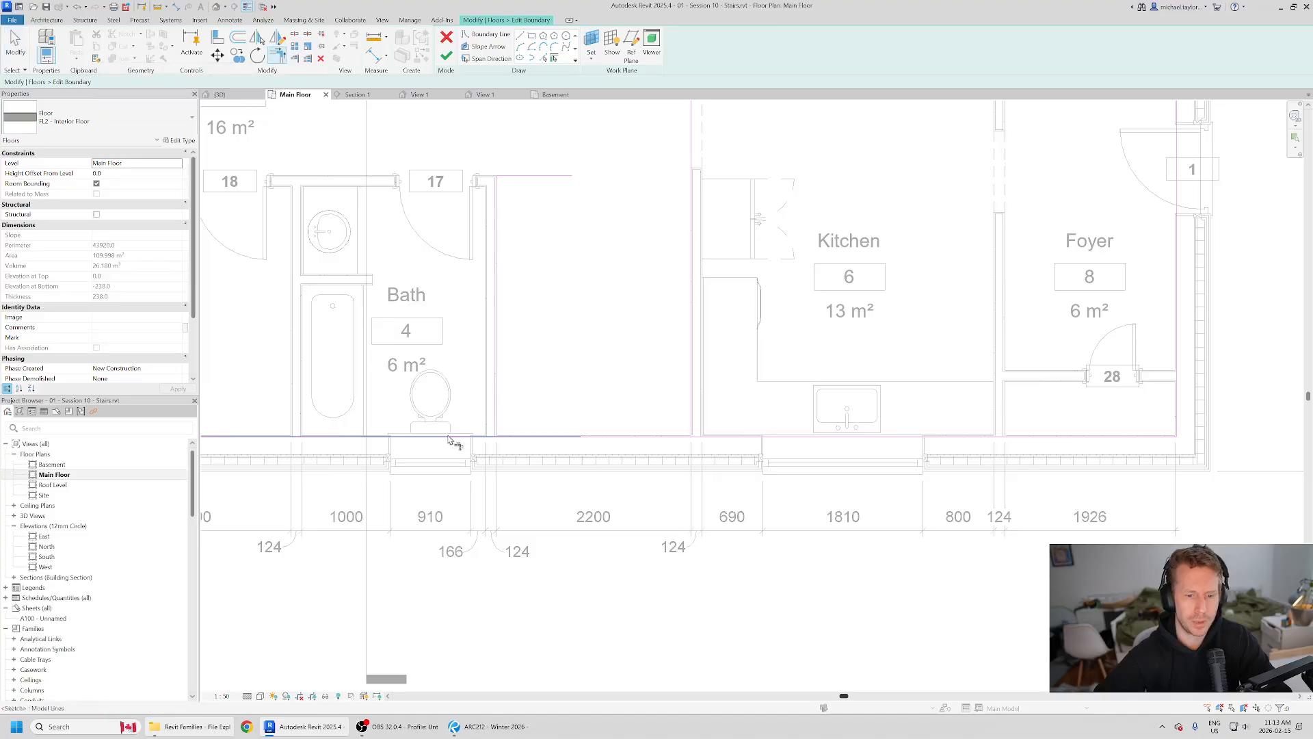
{"action": "left_click", "coordinate": [499, 196]}
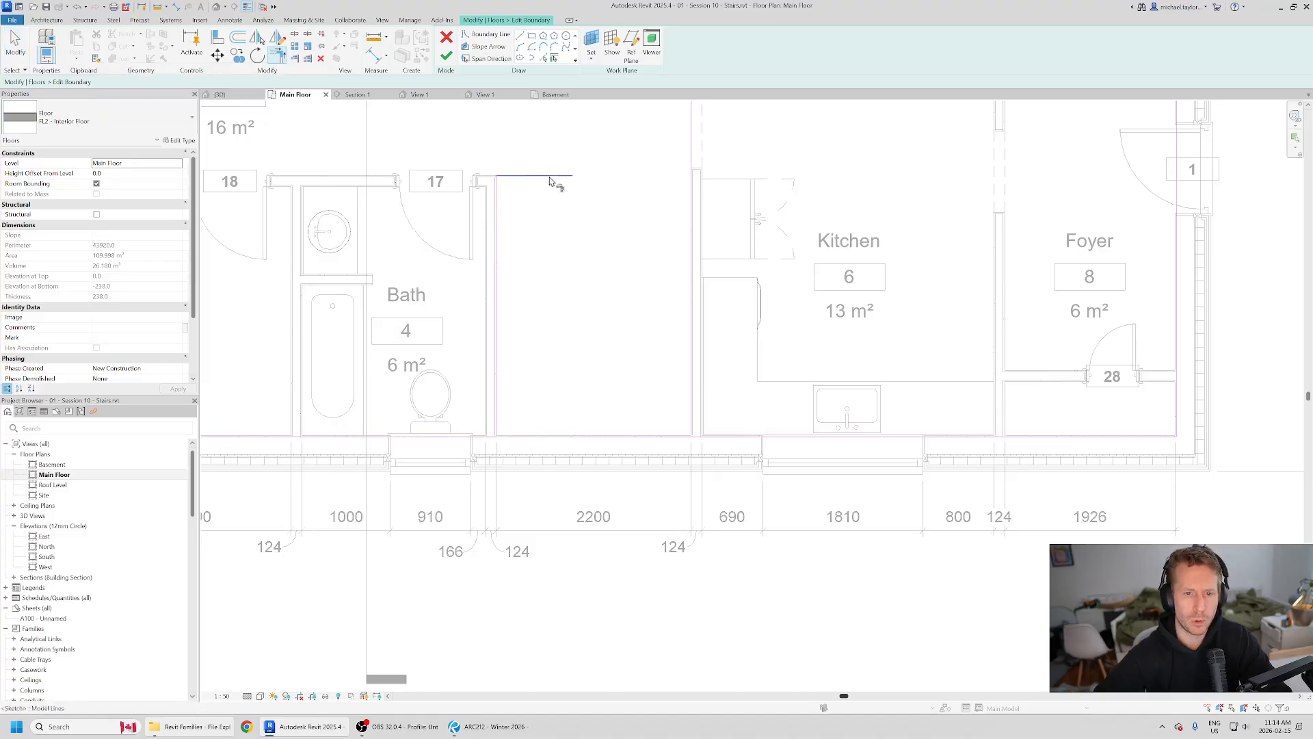
{"action": "left_click", "coordinate": [692, 216]}
{"action": "scroll", "coordinate": [613, 357], "scroll_direction": "down", "scroll_amount": 4}
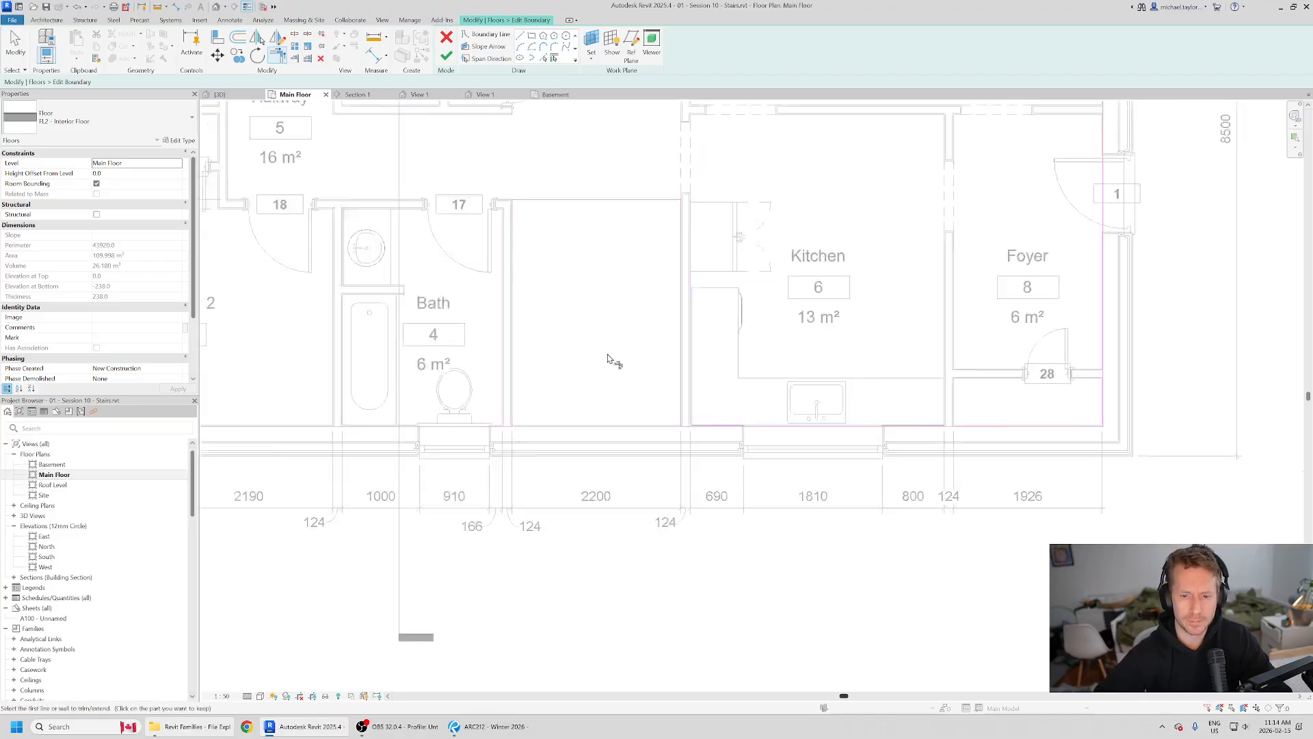
Step: Select the entire connected floor boundary chain and check that it forms one closed loop around the stair opening
{"action": "key", "text": "Tab"}
{"action": "left_click", "coordinate": [659, 387]}
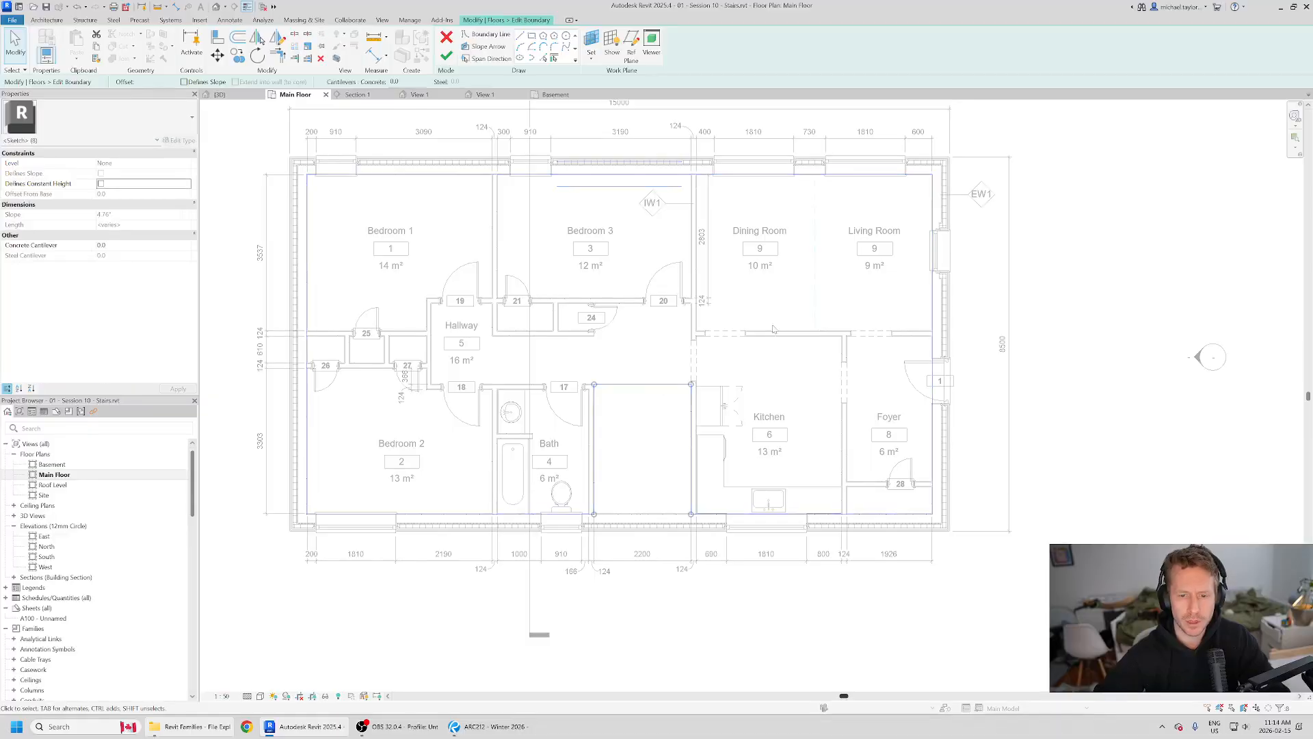
{"action": "middle_click_drag", "start_coordinate": [806, 462], "coordinate": [788, 482]}
{"action": "middle_click_drag", "start_coordinate": [598, 470], "coordinate": [574, 366]}
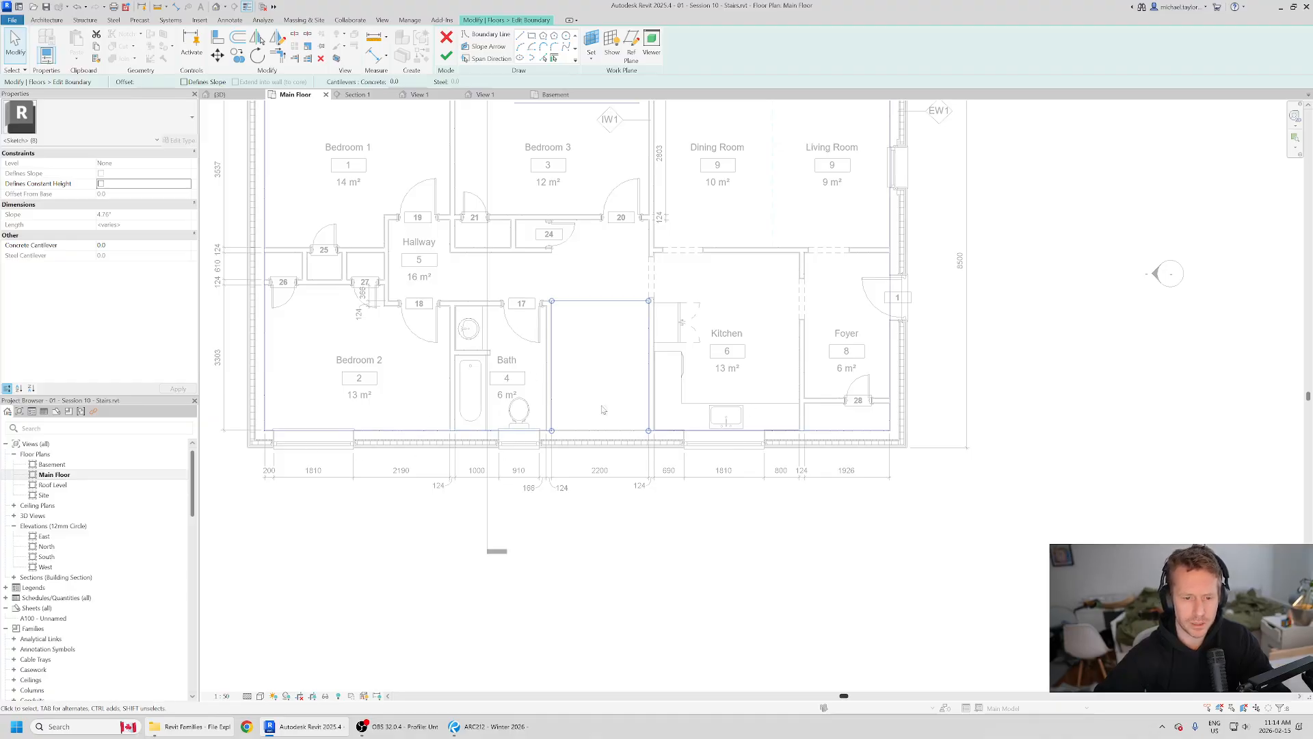
{"action": "scroll", "coordinate": [585, 417], "scroll_direction": "up", "scroll_amount": 2}
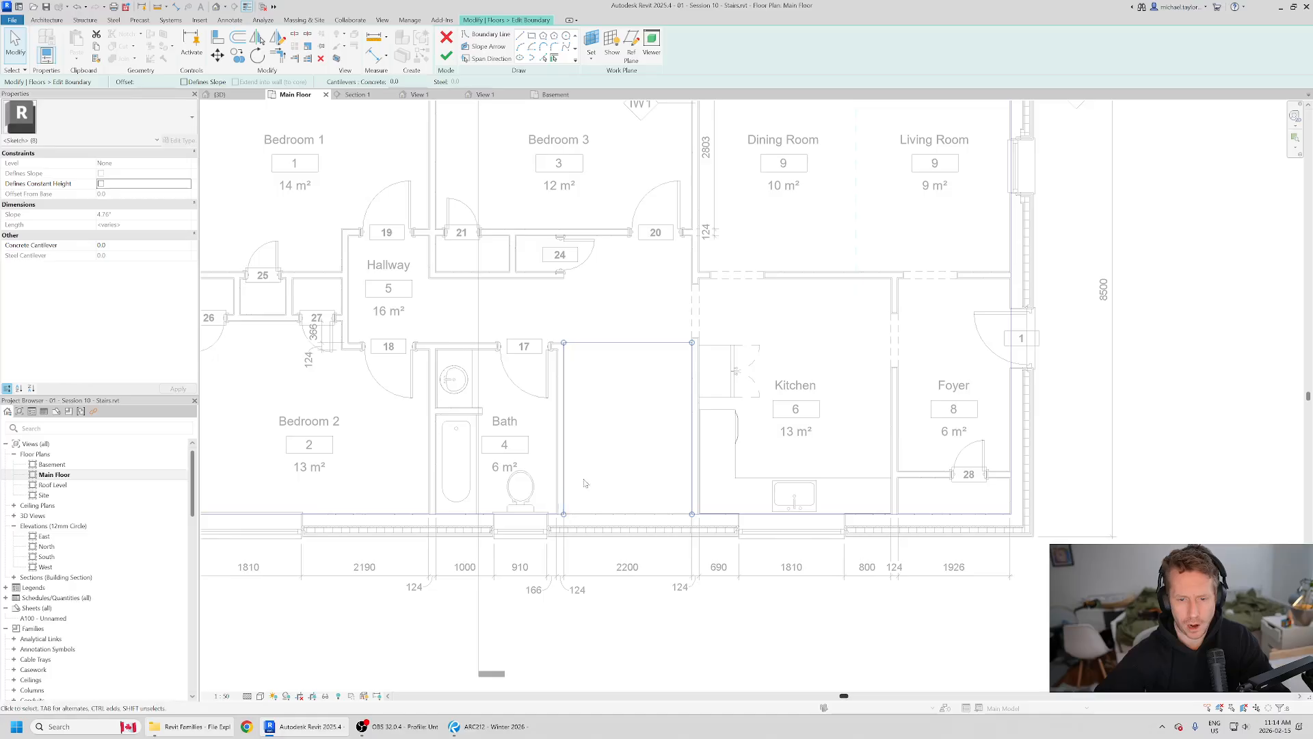
{"action": "scroll", "coordinate": [639, 446], "scroll_direction": "down", "scroll_amount": 1}
{"action": "scroll", "coordinate": [626, 506], "scroll_direction": "up", "scroll_amount": 1}
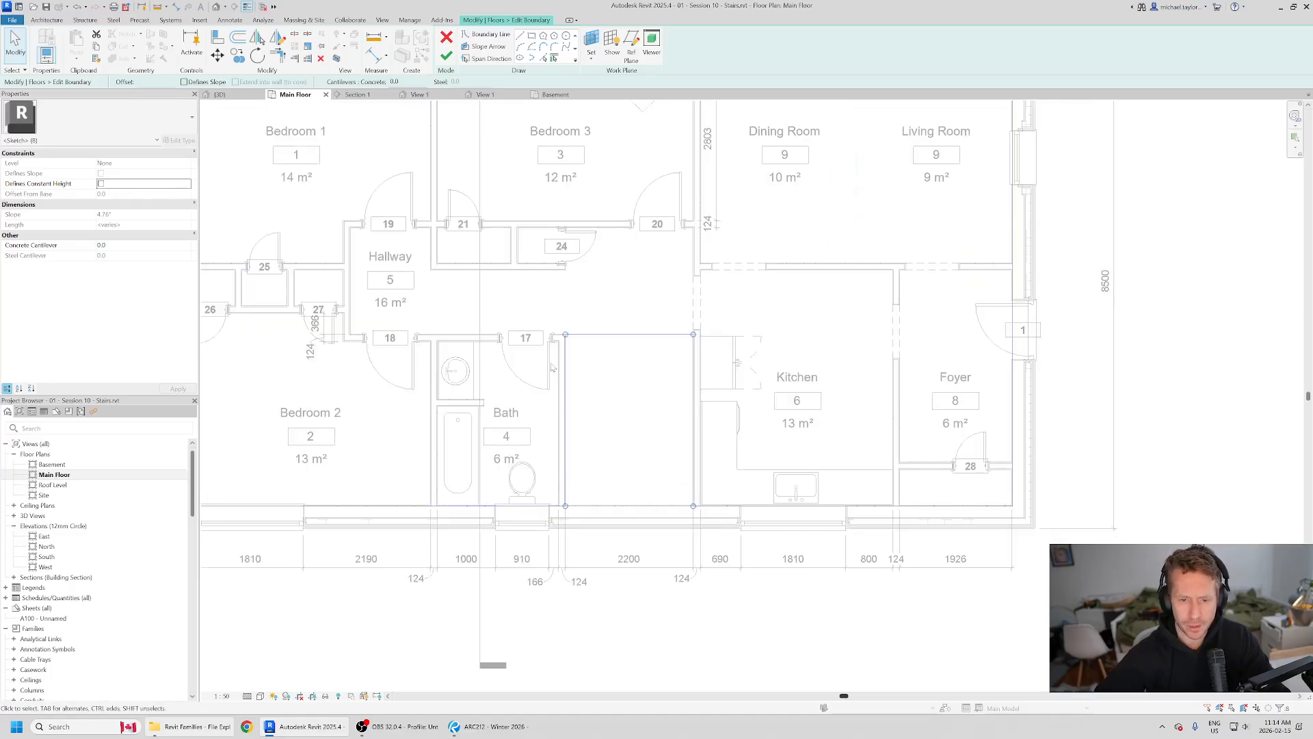
{"action": "scroll", "coordinate": [682, 412], "scroll_direction": "down", "scroll_amount": 1}
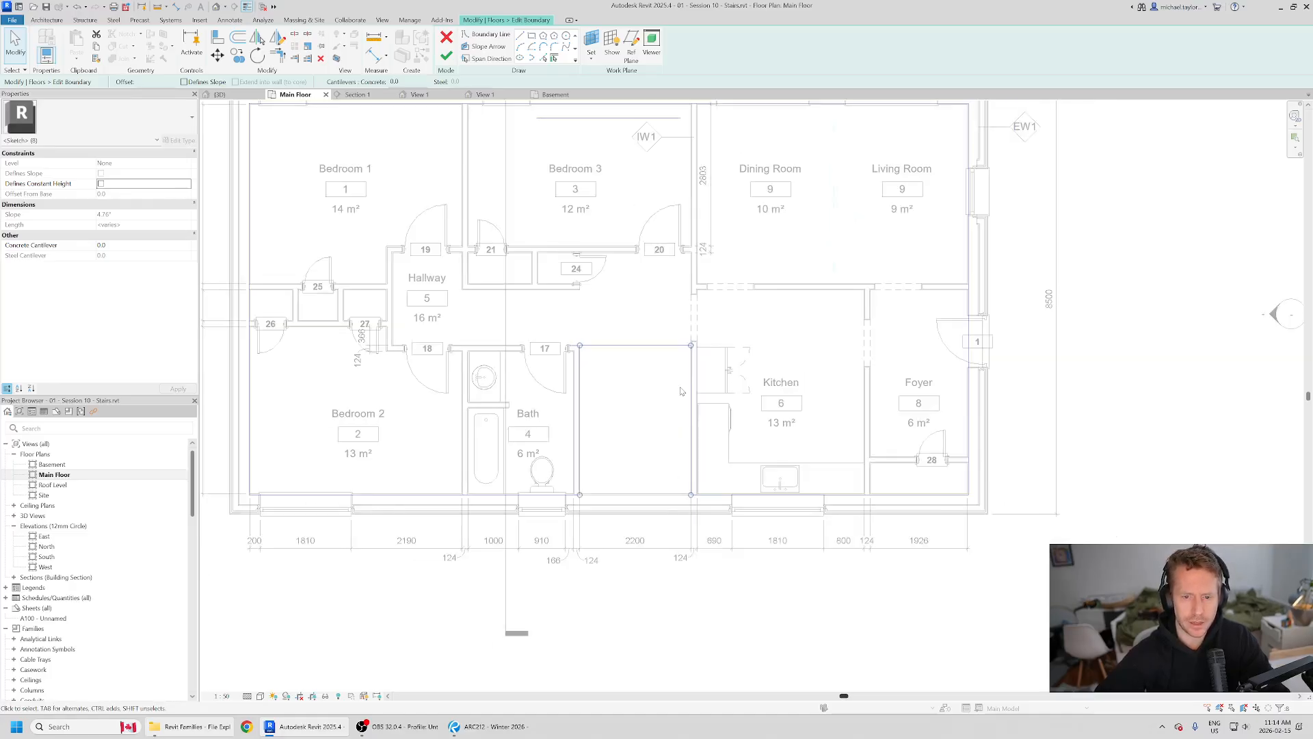
Step: Finish the floor boundary edit, unjoin the conflicting elements, and clear the selection
{"action": "left_click", "coordinate": [446, 56]}
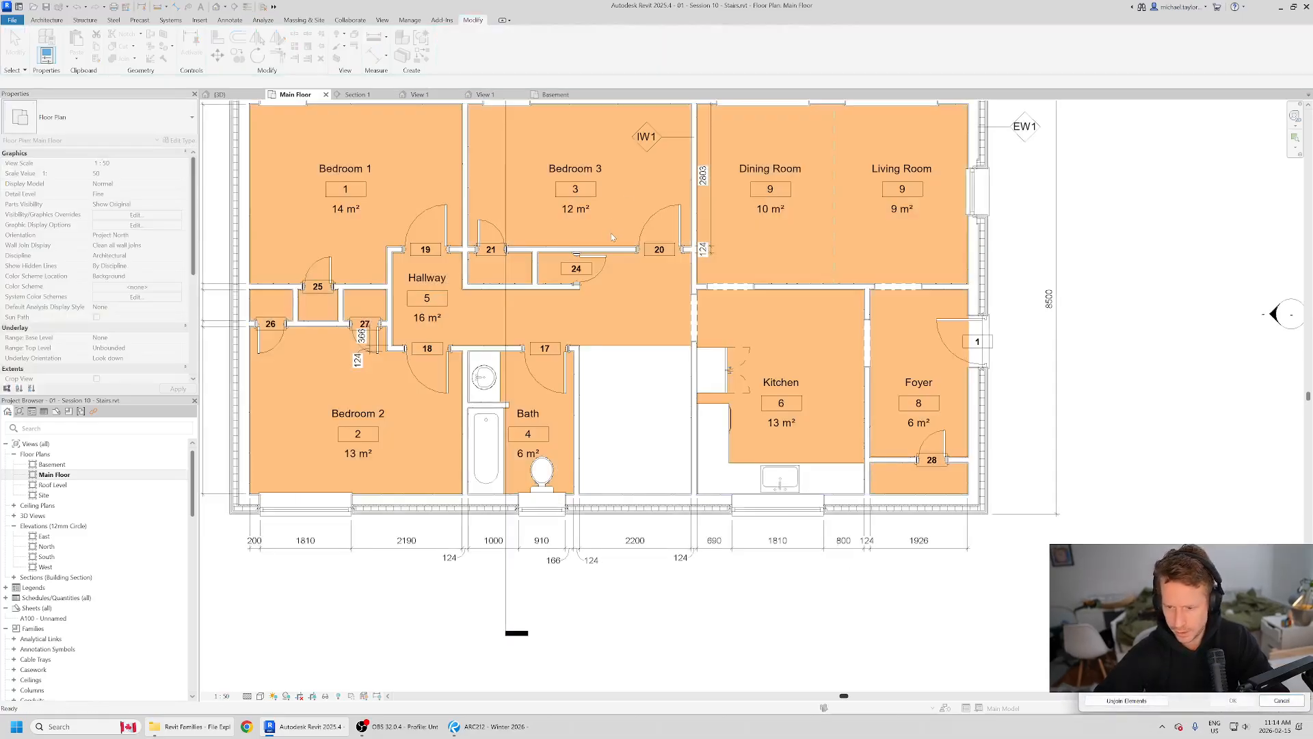
{"action": "left_click", "coordinate": [1126, 700]}
{"action": "key", "text": "Escape"}
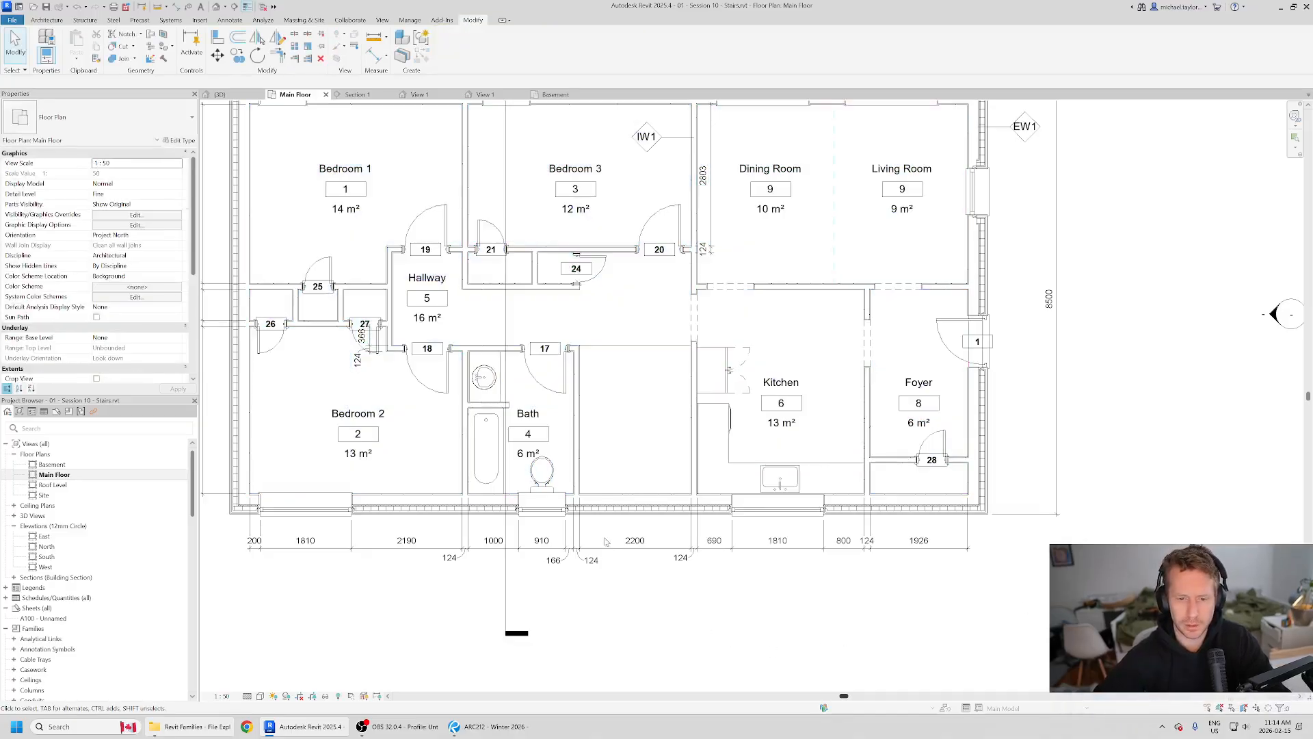
Step: Switch to the reference drawings in Revu, examine the stair layout on the main floor and basement plans, and return to Revit
{"action": "key", "text": "alt+Tab"}
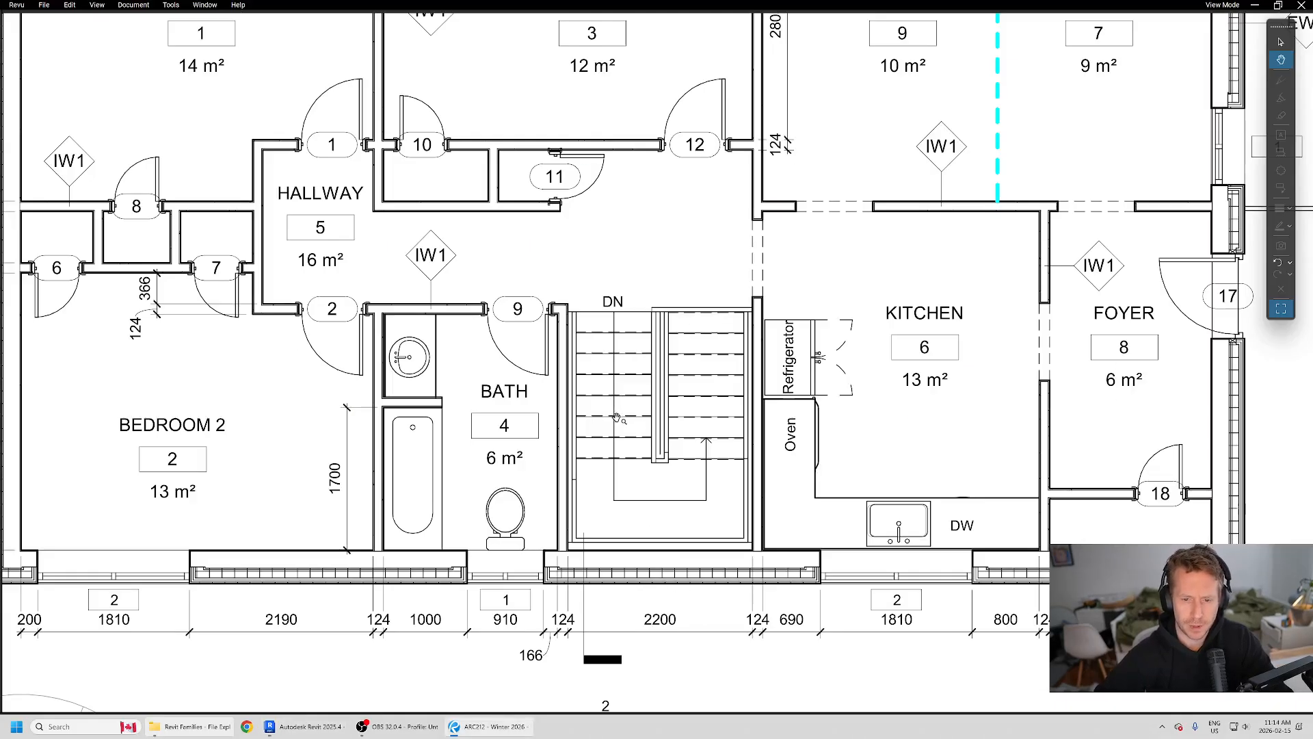
{"action": "scroll", "coordinate": [616, 417], "scroll_direction": "down", "scroll_amount": 4}
{"action": "middle_click_drag", "start_coordinate": [669, 299], "coordinate": [667, 223]}
{"action": "middle_click_drag", "start_coordinate": [659, 569], "coordinate": [622, 234]}
{"action": "scroll", "coordinate": [621, 234], "scroll_direction": "down", "scroll_amount": 3}
{"action": "scroll", "coordinate": [621, 379], "scroll_direction": "down", "scroll_amount": 2, "text": "ctrl"}
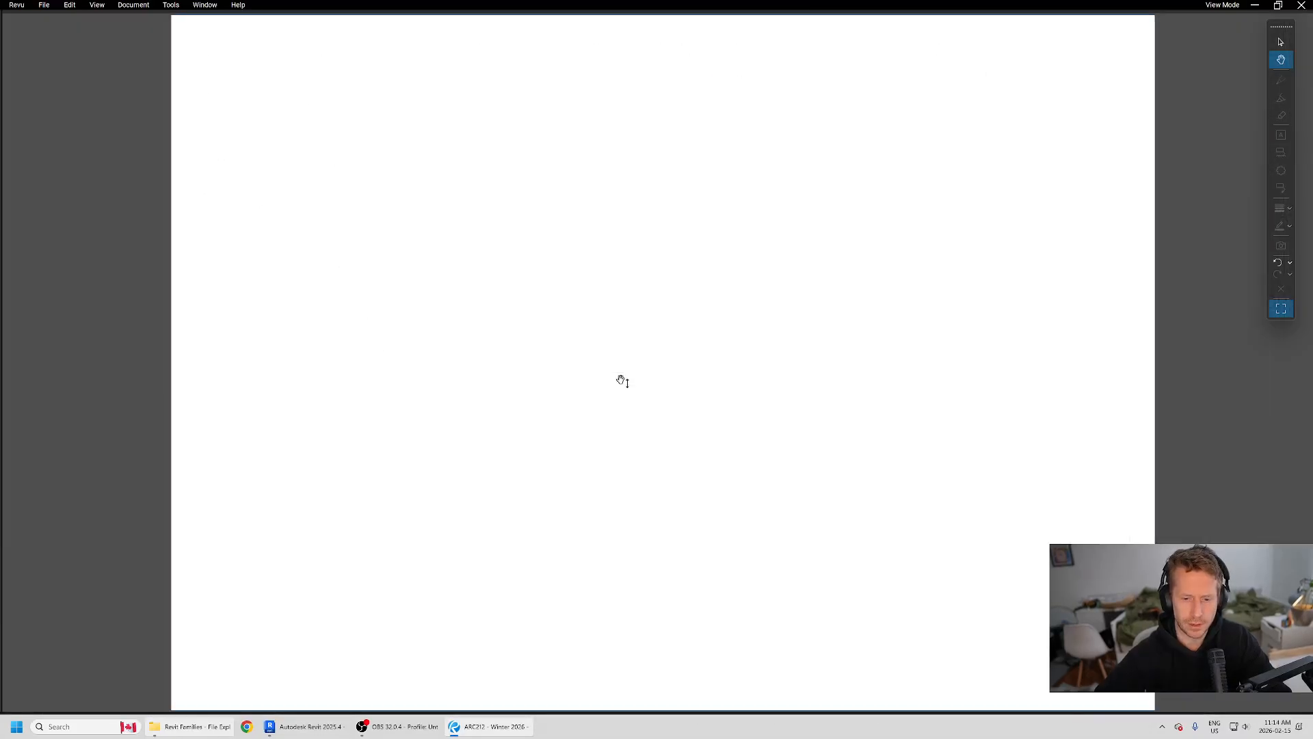
{"action": "scroll", "coordinate": [621, 392], "scroll_direction": "up", "scroll_amount": 2, "text": "ctrl"}
{"action": "scroll", "coordinate": [601, 421], "scroll_direction": "up", "scroll_amount": 1}
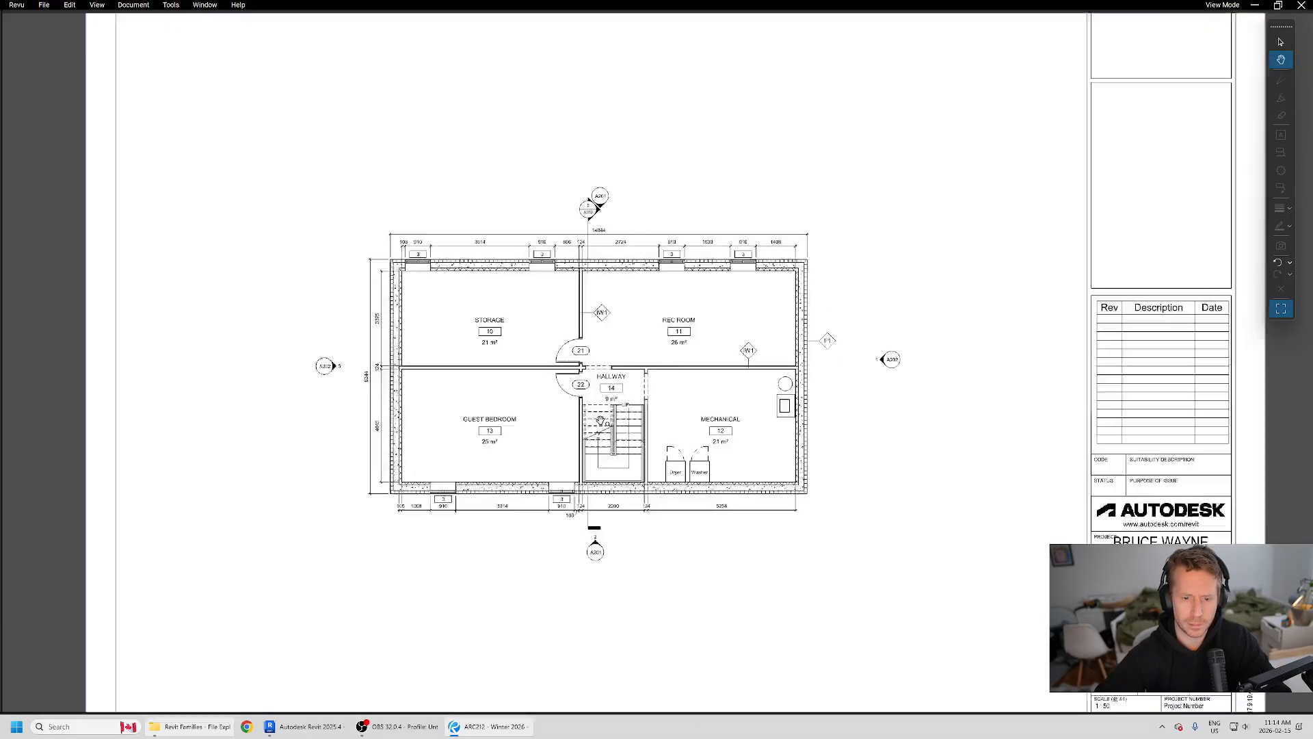
{"action": "scroll", "coordinate": [600, 420], "scroll_direction": "up", "scroll_amount": 2}
{"action": "key", "text": "alt+Tab"}
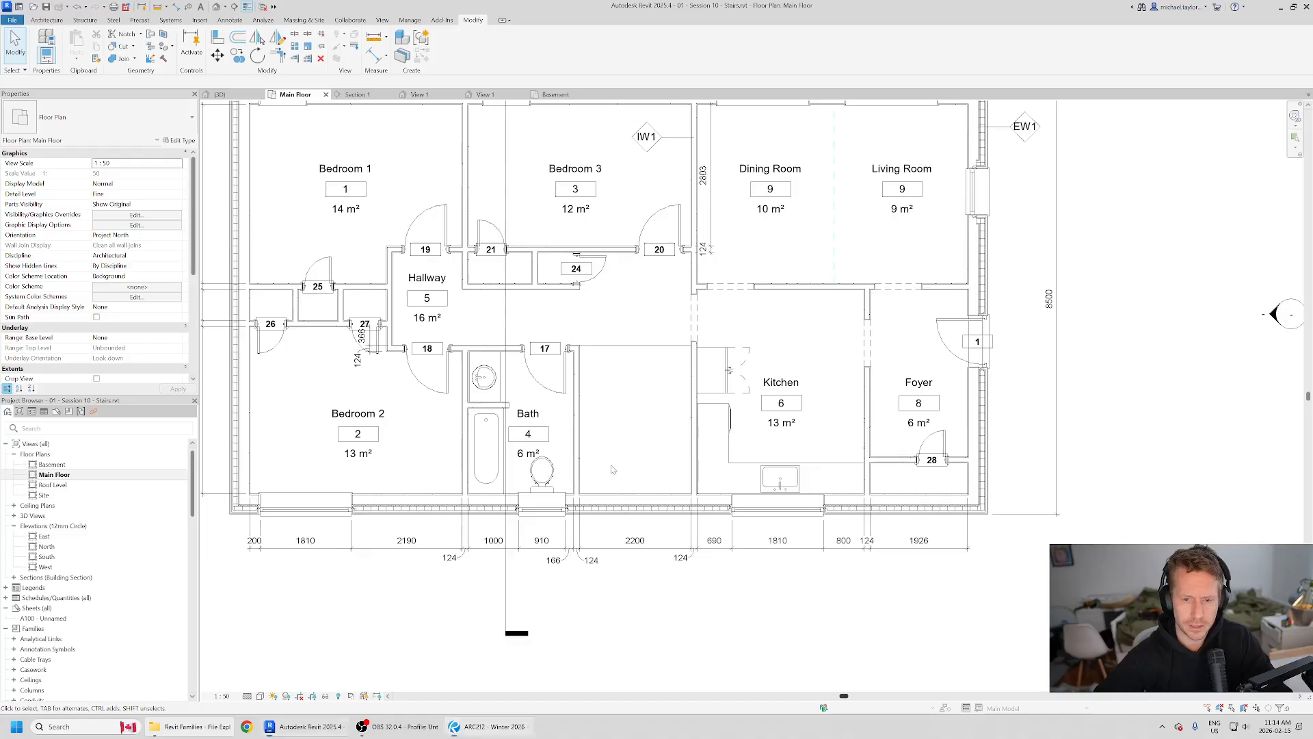
Step: Examine the floor opening between the Bath and Kitchen in the main floor plan and in the 3D view
{"action": "left_click", "coordinate": [694, 418]}
{"action": "key", "text": "Escape"}
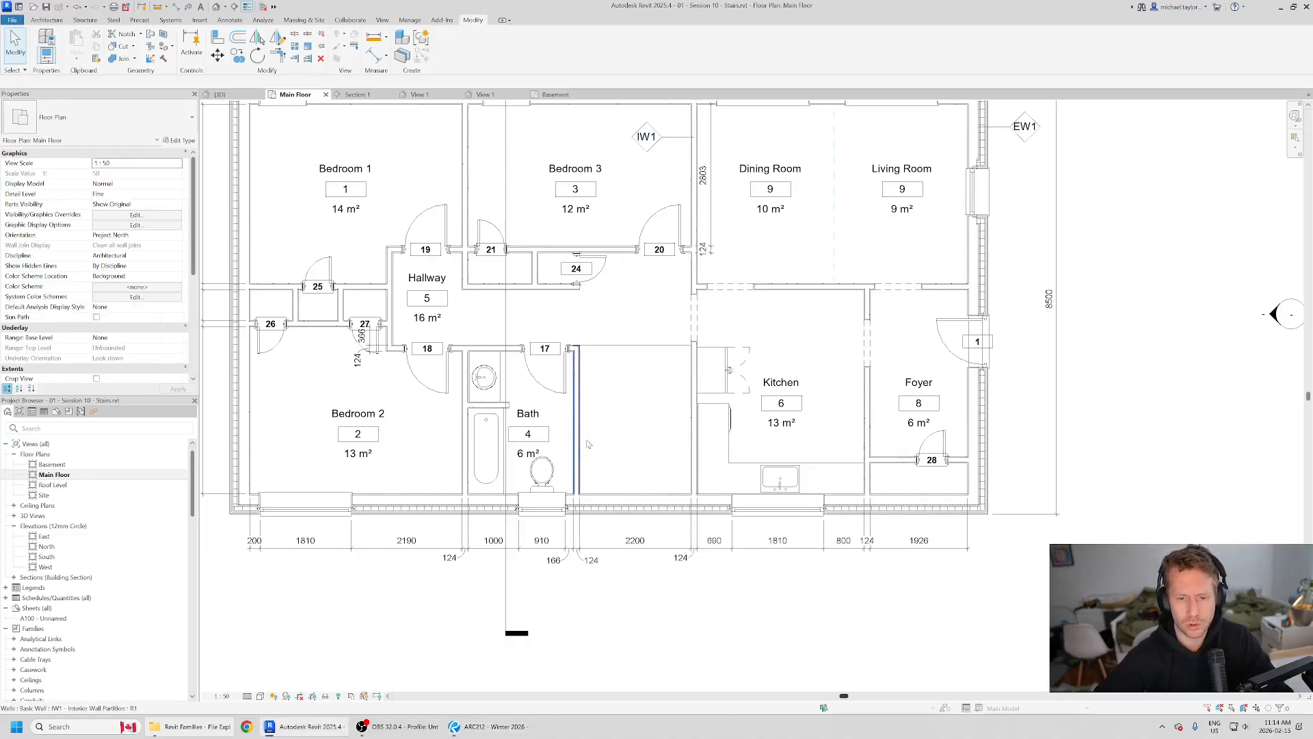
{"action": "scroll", "coordinate": [587, 444], "scroll_direction": "up", "scroll_amount": 1}
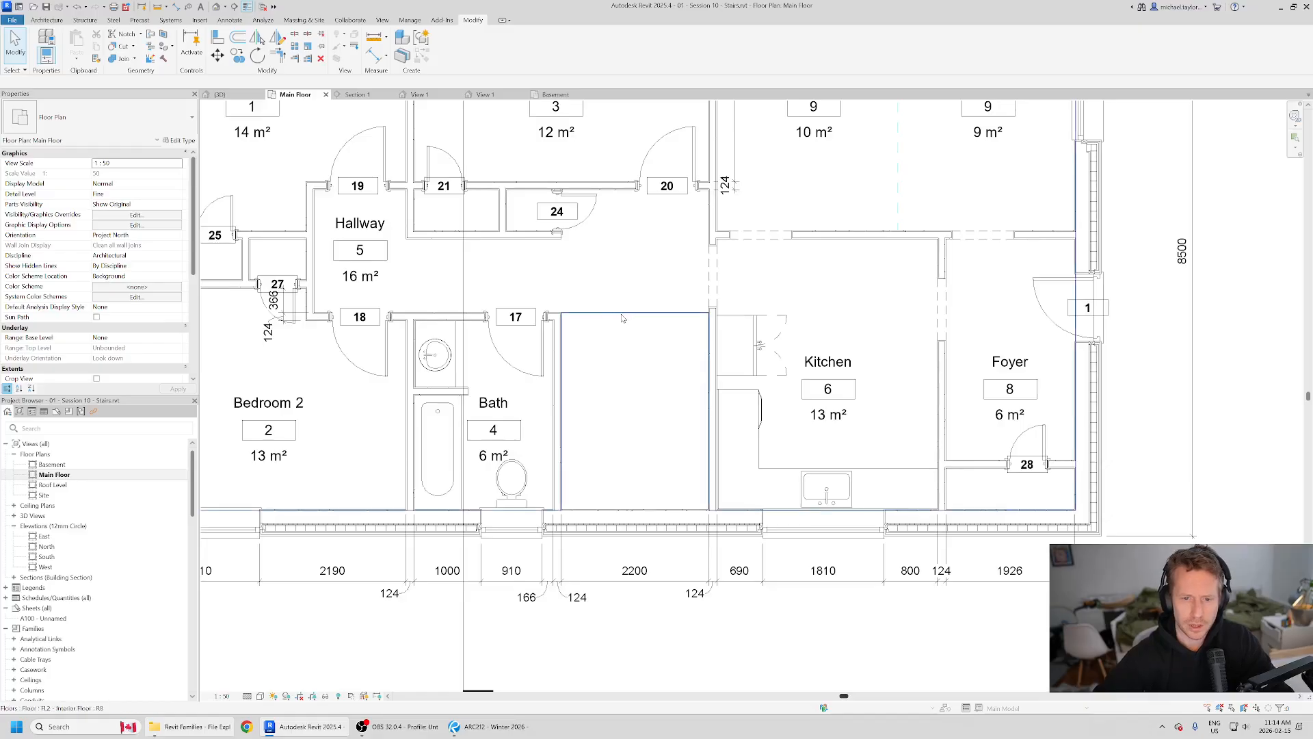
{"action": "left_click", "coordinate": [221, 95]}
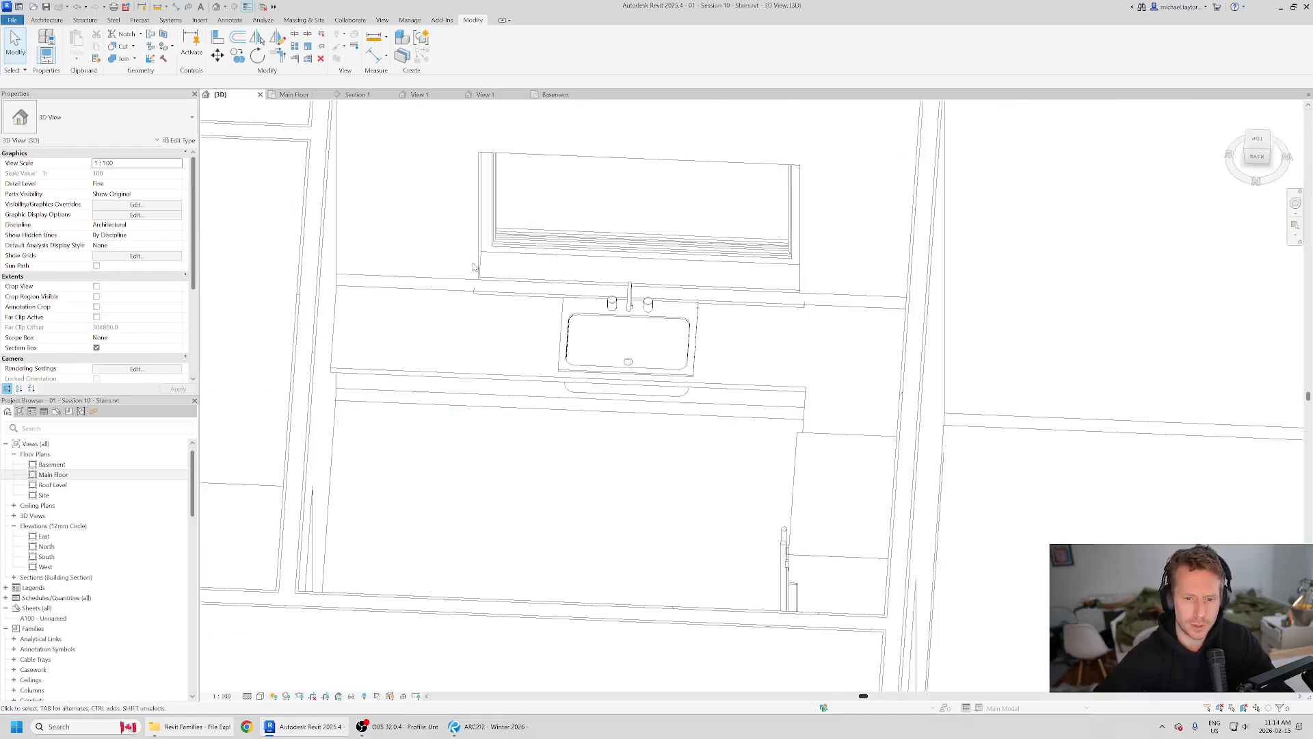
{"action": "scroll", "coordinate": [473, 267], "scroll_direction": "down", "scroll_amount": 6}
{"action": "middle_click_drag", "start_coordinate": [864, 470], "coordinate": [618, 457], "text": "shift"}
{"action": "scroll", "coordinate": [765, 428], "scroll_direction": "down", "scroll_amount": 3}
{"action": "middle_click_drag", "start_coordinate": [765, 429], "coordinate": [630, 396], "text": "shift"}
{"action": "scroll", "coordinate": [535, 273], "scroll_direction": "up", "scroll_amount": 3}
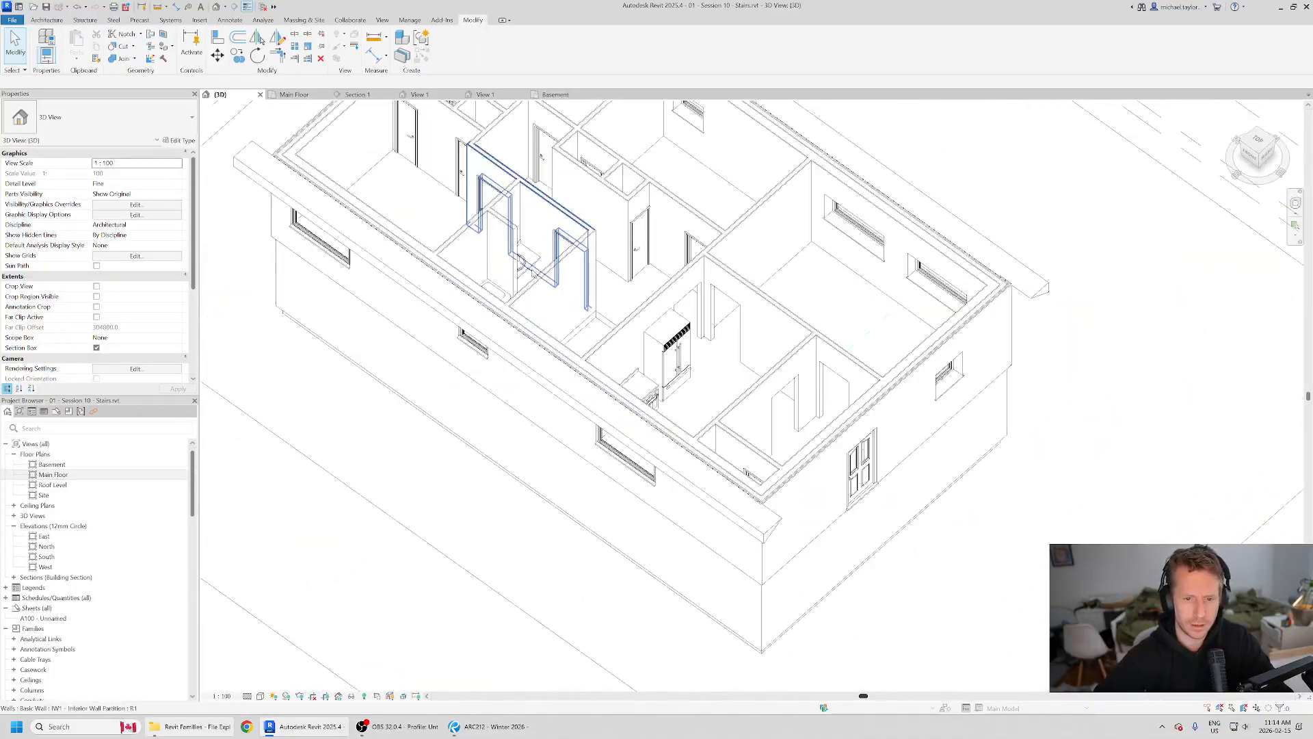
{"action": "middle_click_drag", "start_coordinate": [521, 262], "coordinate": [579, 307], "text": "shift"}
{"action": "scroll", "coordinate": [578, 307], "scroll_direction": "down", "scroll_amount": 5}
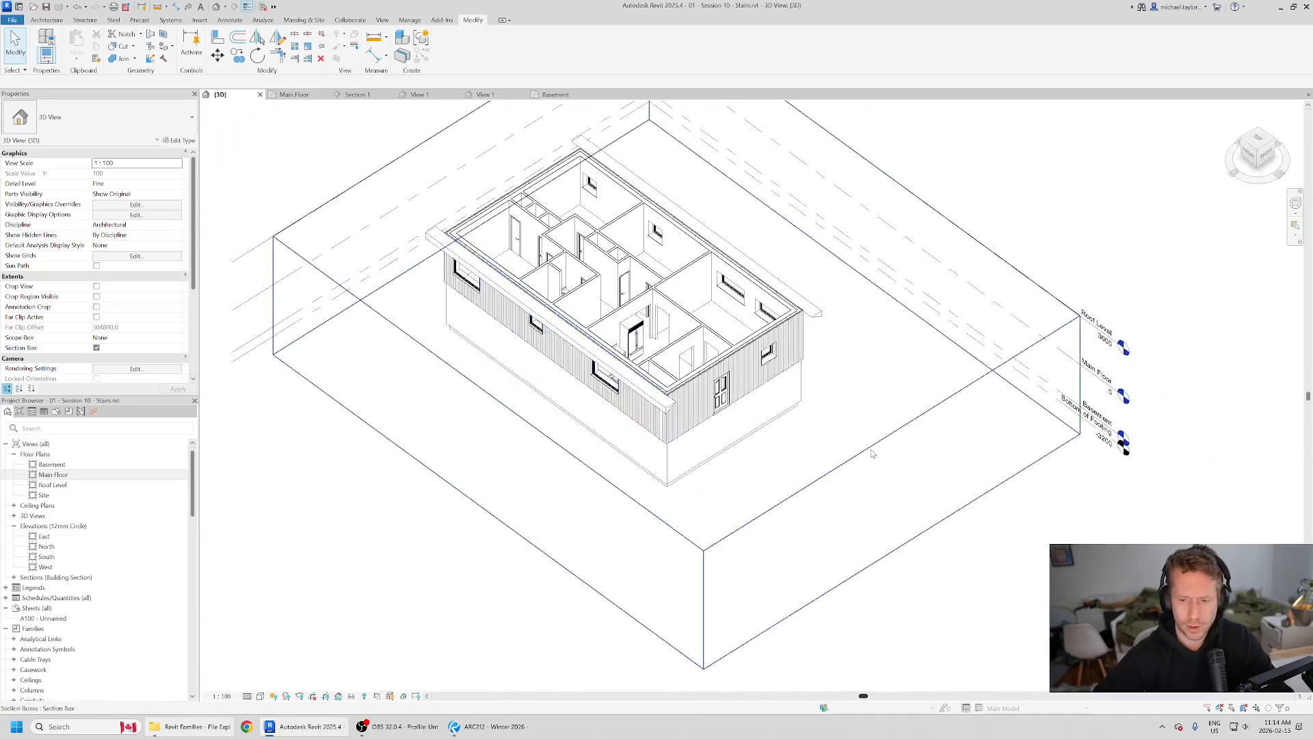
Step: Pull the 3D section box's Kitchen and Foyer end inward so it cuts through the stair opening
{"action": "left_click", "coordinate": [873, 454]}
{"action": "left_click_drag", "start_coordinate": [893, 431], "coordinate": [703, 354]}
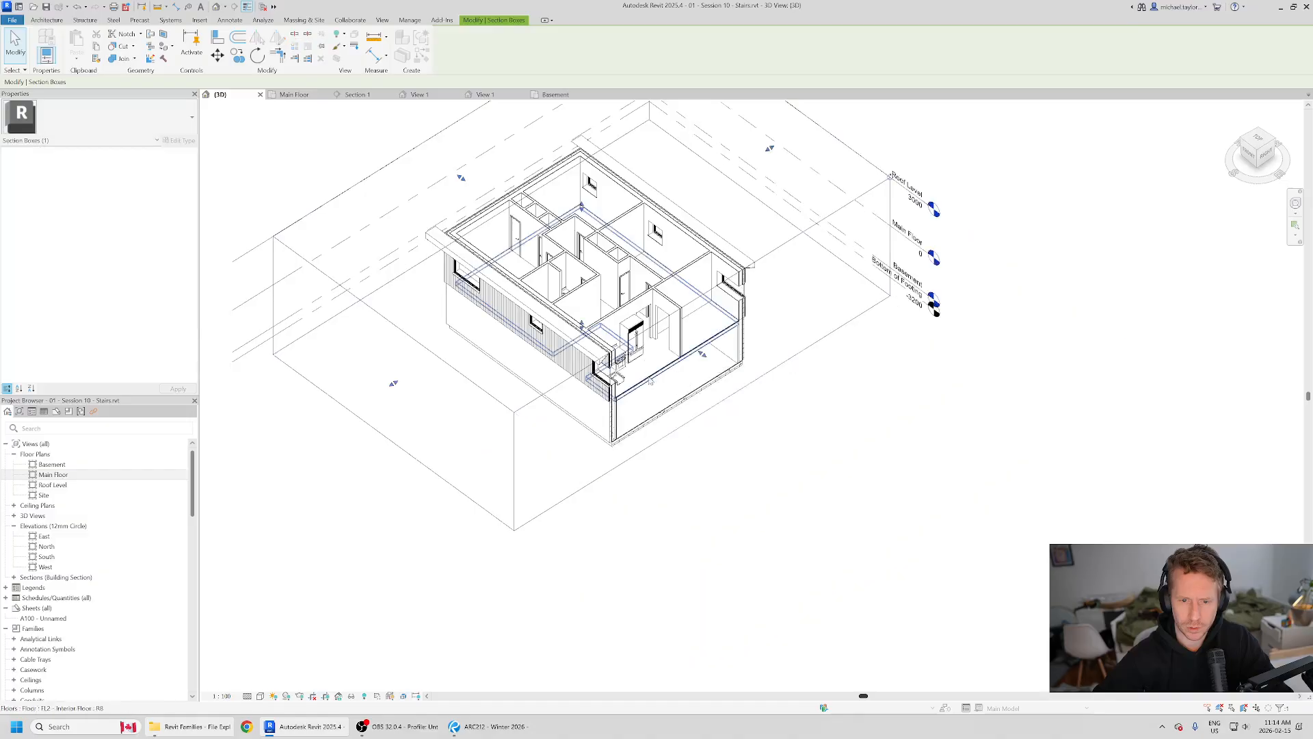
{"action": "scroll", "coordinate": [650, 381], "scroll_direction": "up", "scroll_amount": 3}
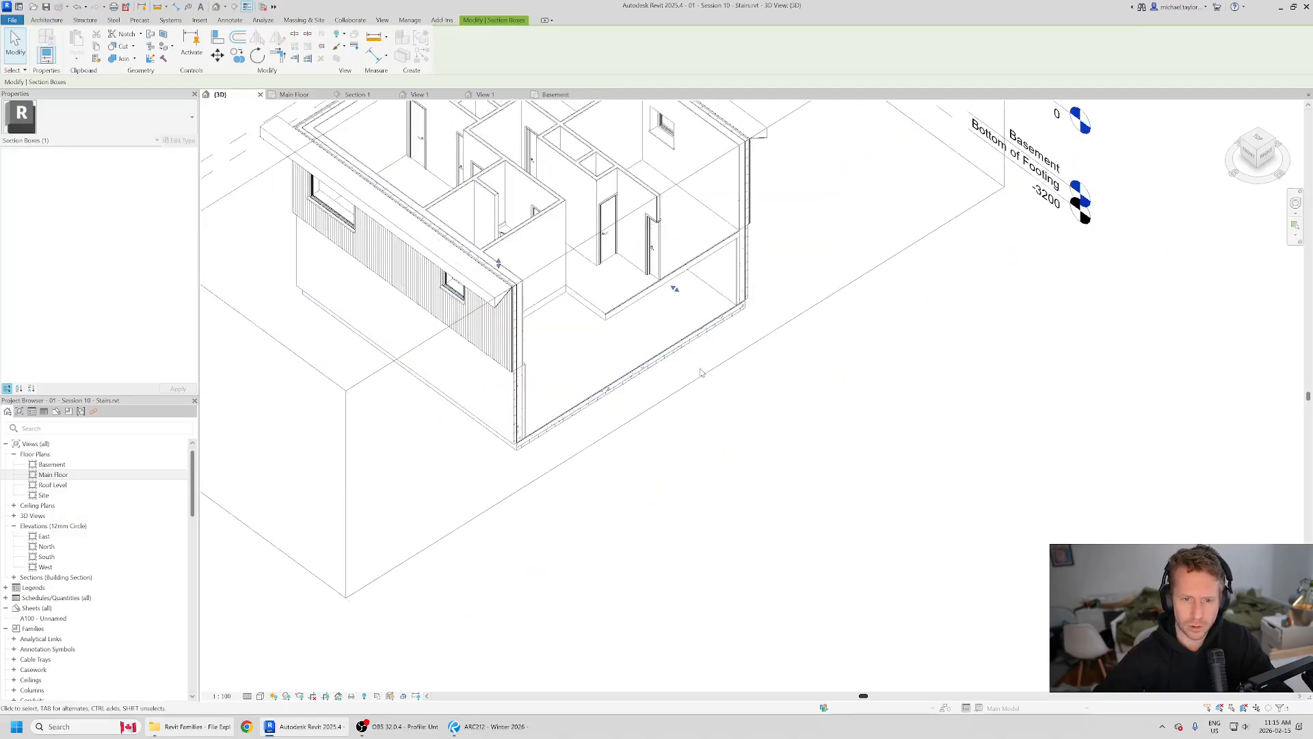
{"action": "scroll", "coordinate": [702, 371], "scroll_direction": "down", "scroll_amount": 2}
{"action": "scroll", "coordinate": [704, 383], "scroll_direction": "down", "scroll_amount": 2}
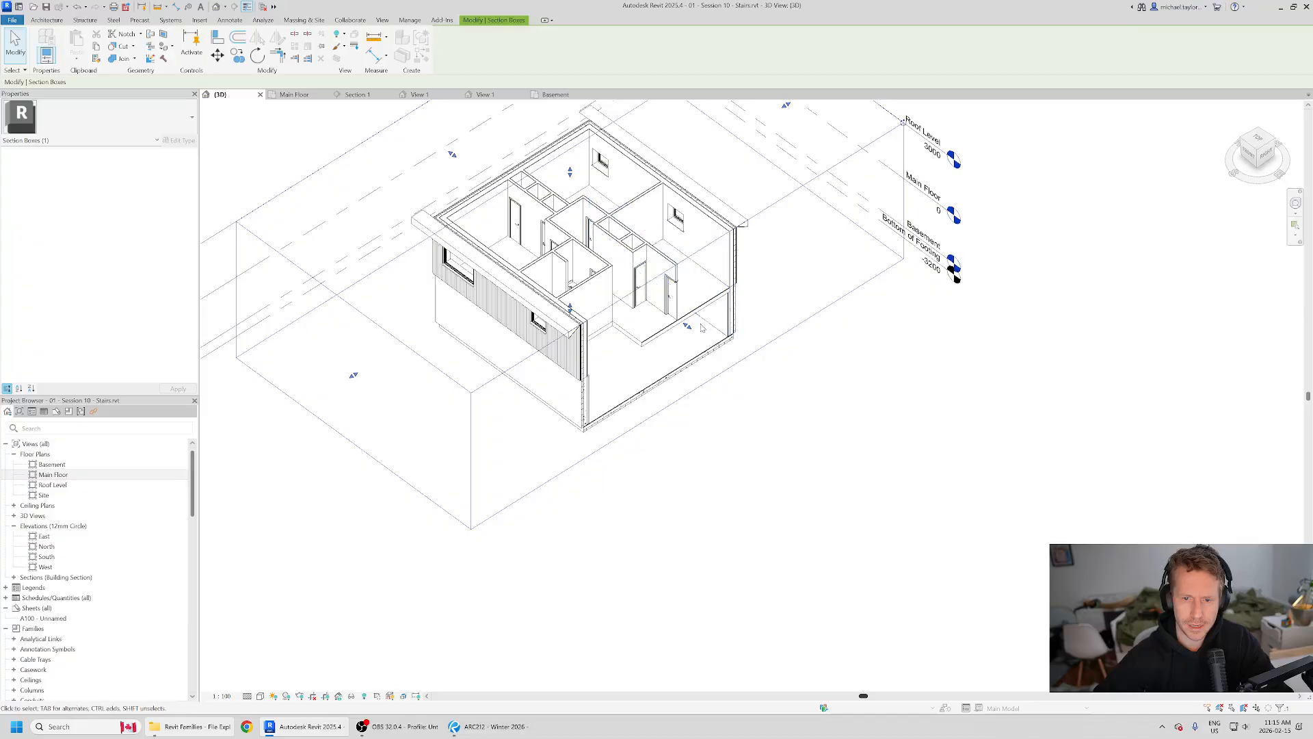
{"action": "left_click_drag", "start_coordinate": [687, 326], "coordinate": [693, 335]}
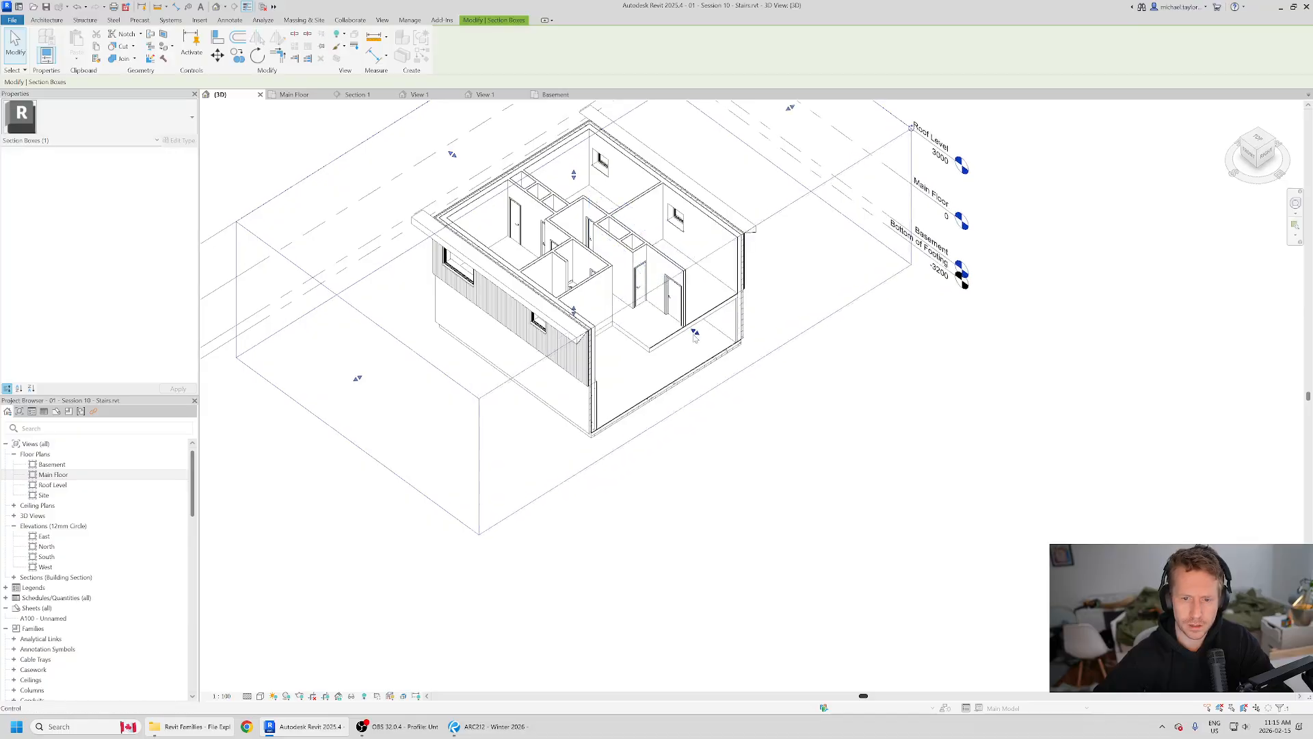
Step: Pull in the section box's other sides so it closely encloses the stair opening, and deselect it
{"action": "scroll", "coordinate": [709, 383], "scroll_direction": "down", "scroll_amount": 1}
{"action": "middle_click_drag", "start_coordinate": [829, 406], "coordinate": [725, 405], "text": "shift"}
{"action": "left_click_drag", "start_coordinate": [829, 196], "coordinate": [572, 267]}
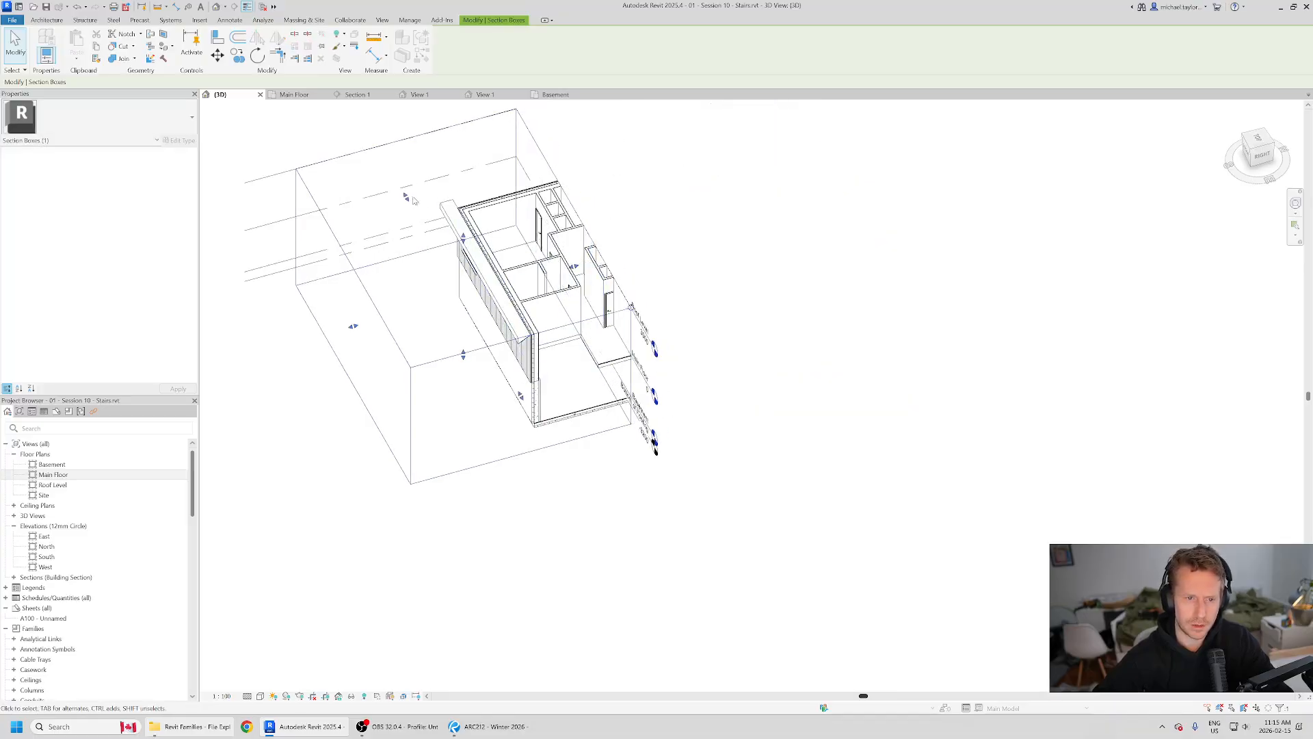
{"action": "left_click_drag", "start_coordinate": [407, 198], "coordinate": [526, 389]}
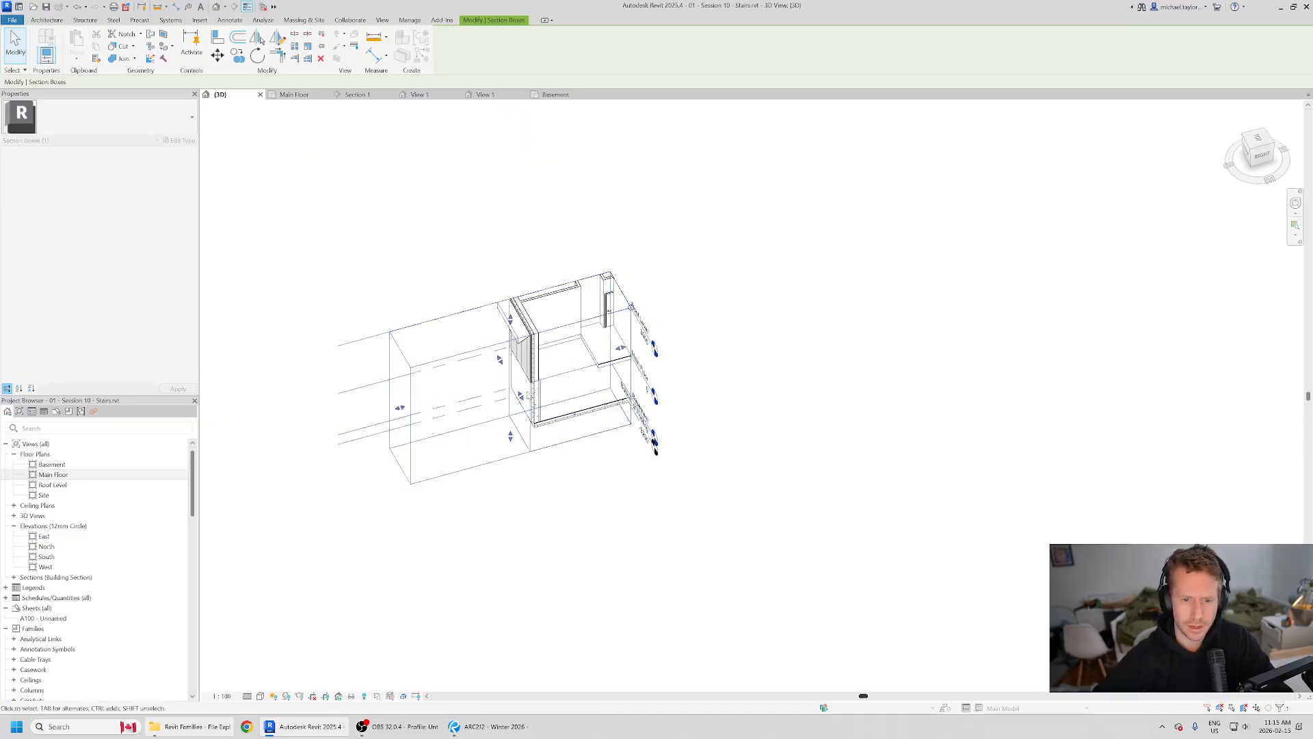
{"action": "middle_click_drag", "start_coordinate": [630, 486], "coordinate": [484, 445], "text": "shift"}
{"action": "scroll", "coordinate": [539, 399], "scroll_direction": "up", "scroll_amount": 2}
{"action": "middle_click_drag", "start_coordinate": [538, 400], "coordinate": [443, 410], "text": "shift"}
{"action": "left_click", "coordinate": [450, 431]}
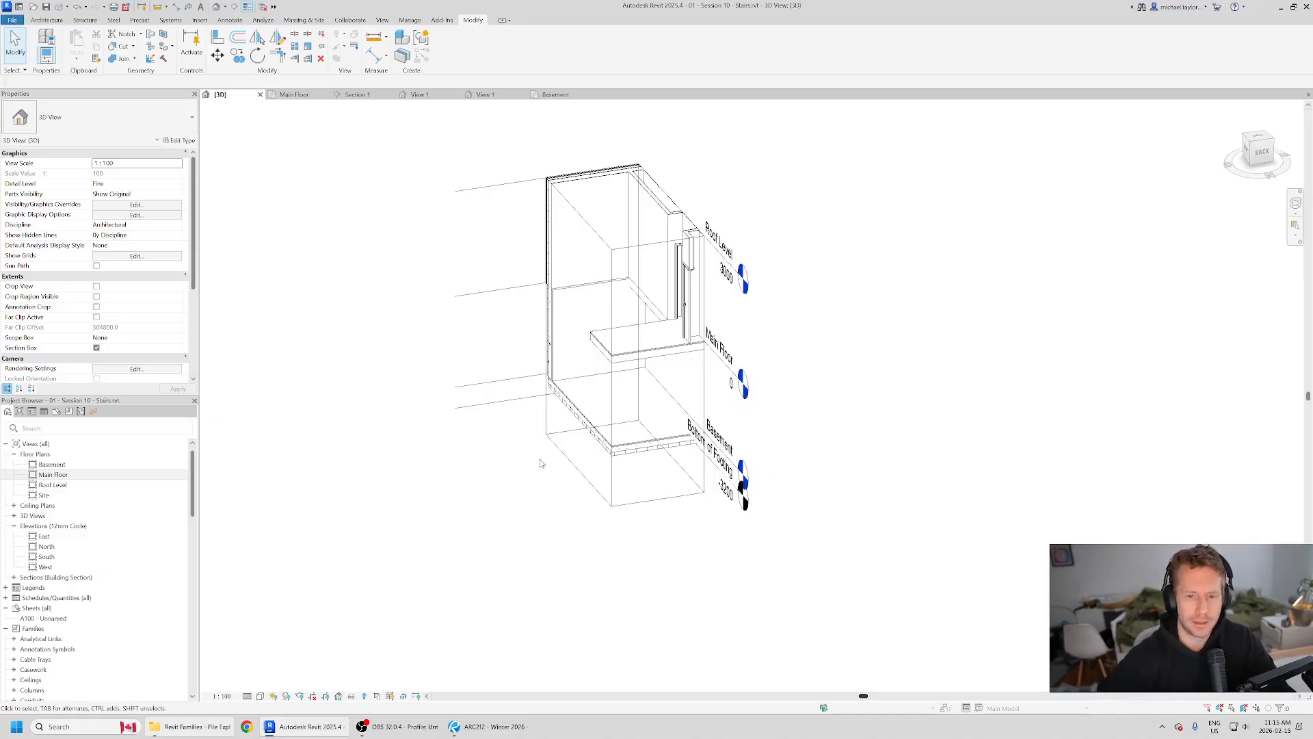
Step: Close the two open View 1 views
{"action": "middle_click_drag", "start_coordinate": [456, 480], "coordinate": [506, 497], "text": "shift"}
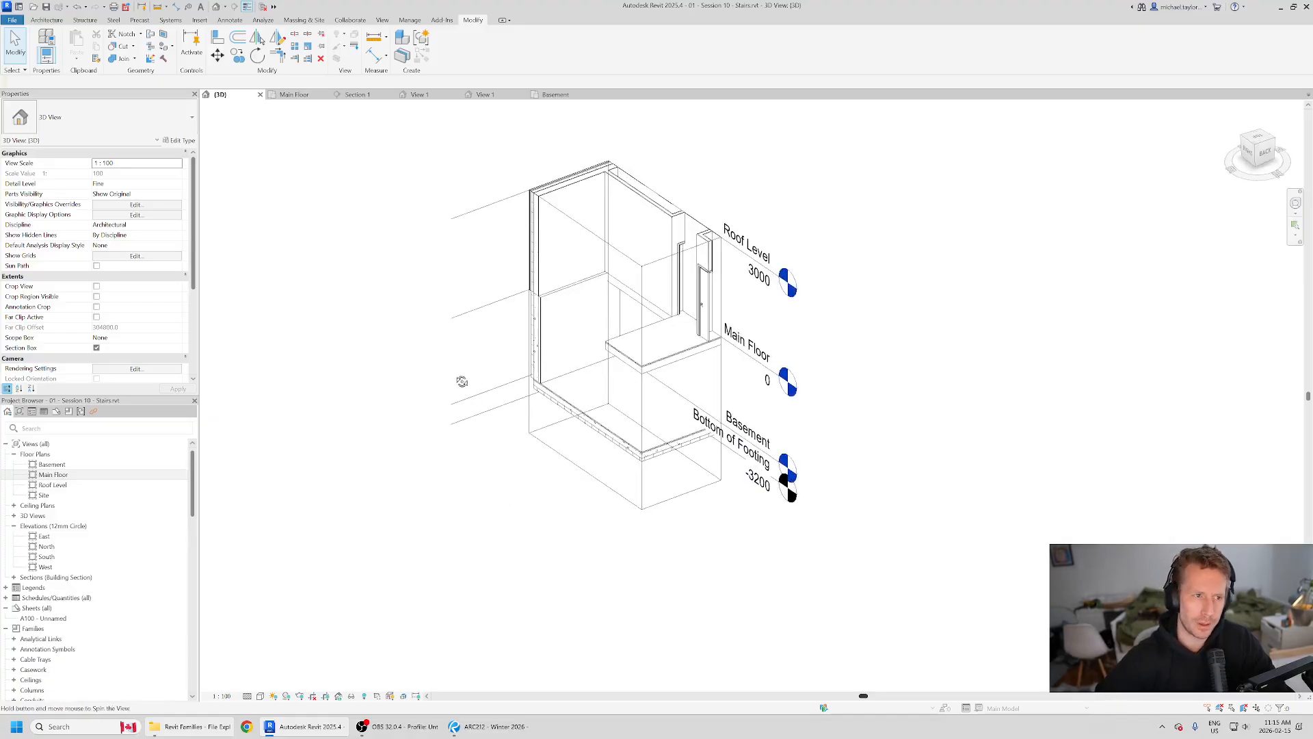
{"action": "middle_click_drag", "start_coordinate": [460, 379], "coordinate": [492, 419], "text": "shift"}
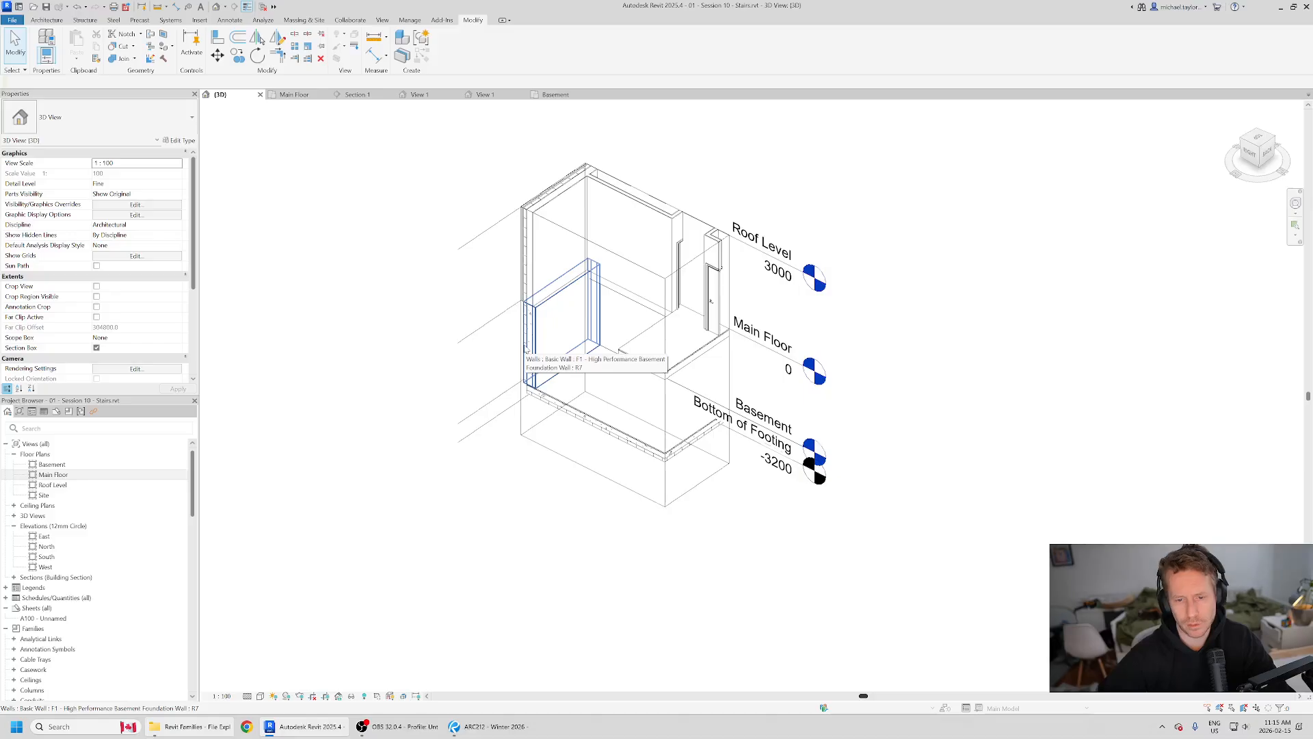
{"action": "left_click", "coordinate": [47, 20]}
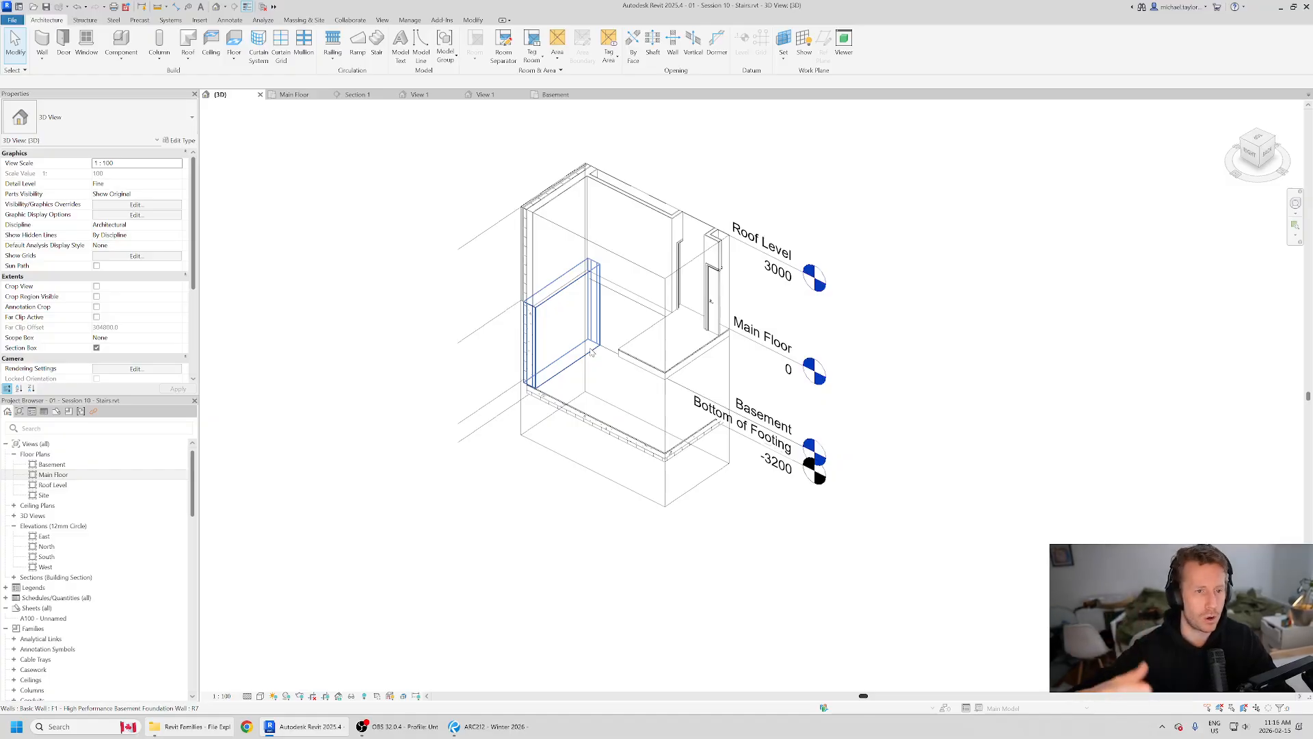
{"action": "key", "text": "Delete"}
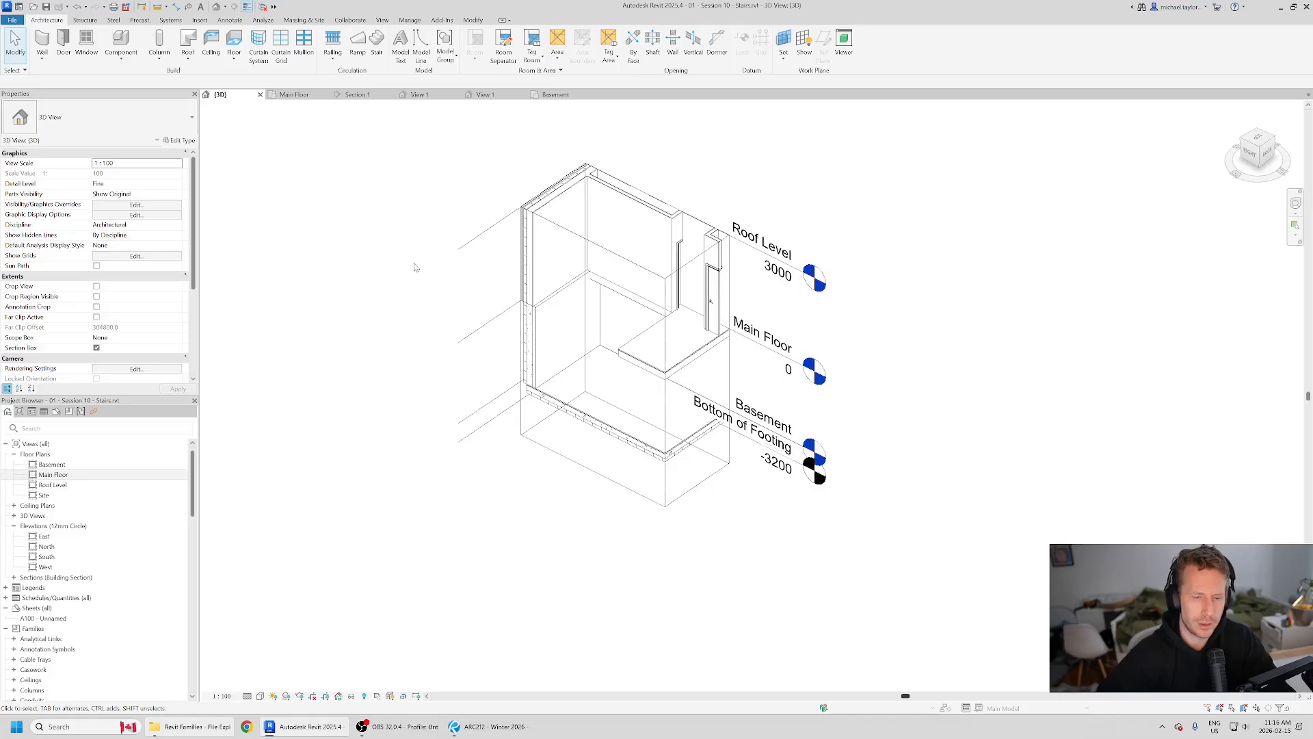
{"action": "left_click", "coordinate": [457, 94]}
{"action": "left_click", "coordinate": [457, 95]}
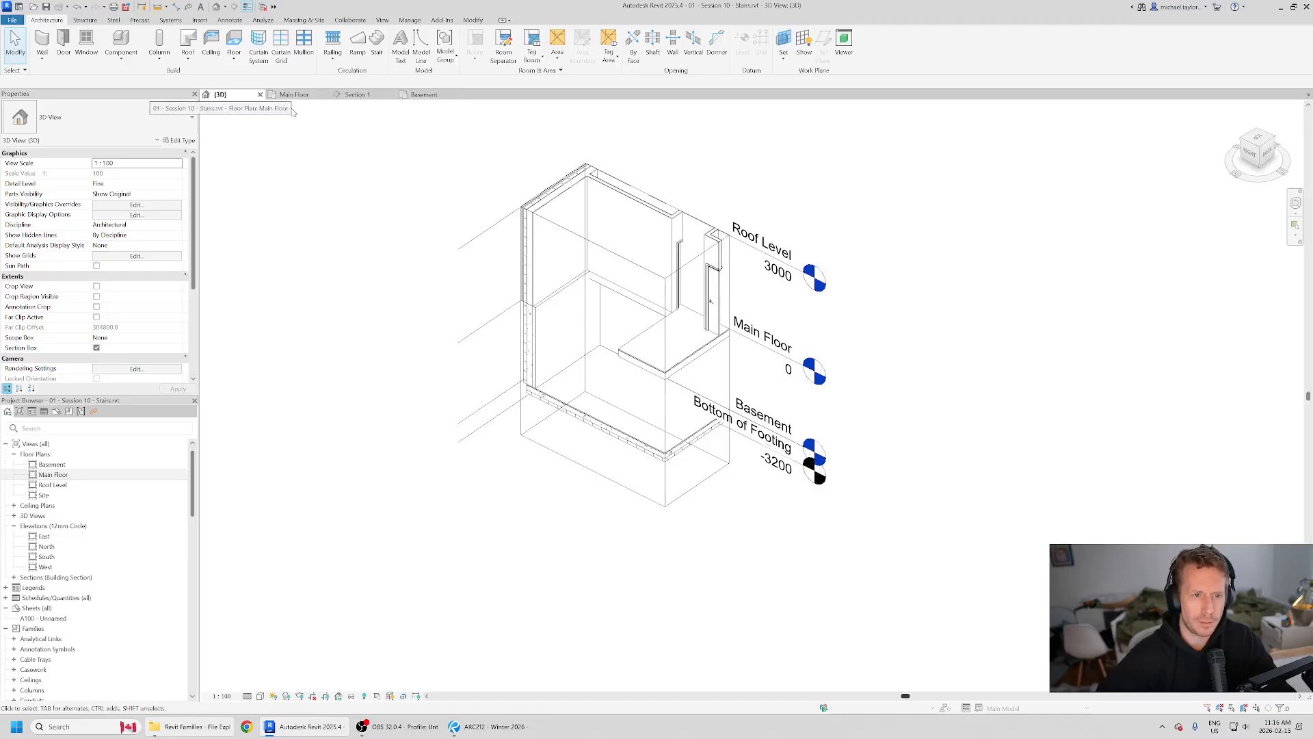
Step: Start a new stair with the Run component and open the Main Floor plan at the stair opening
{"action": "left_click", "coordinate": [377, 43]}
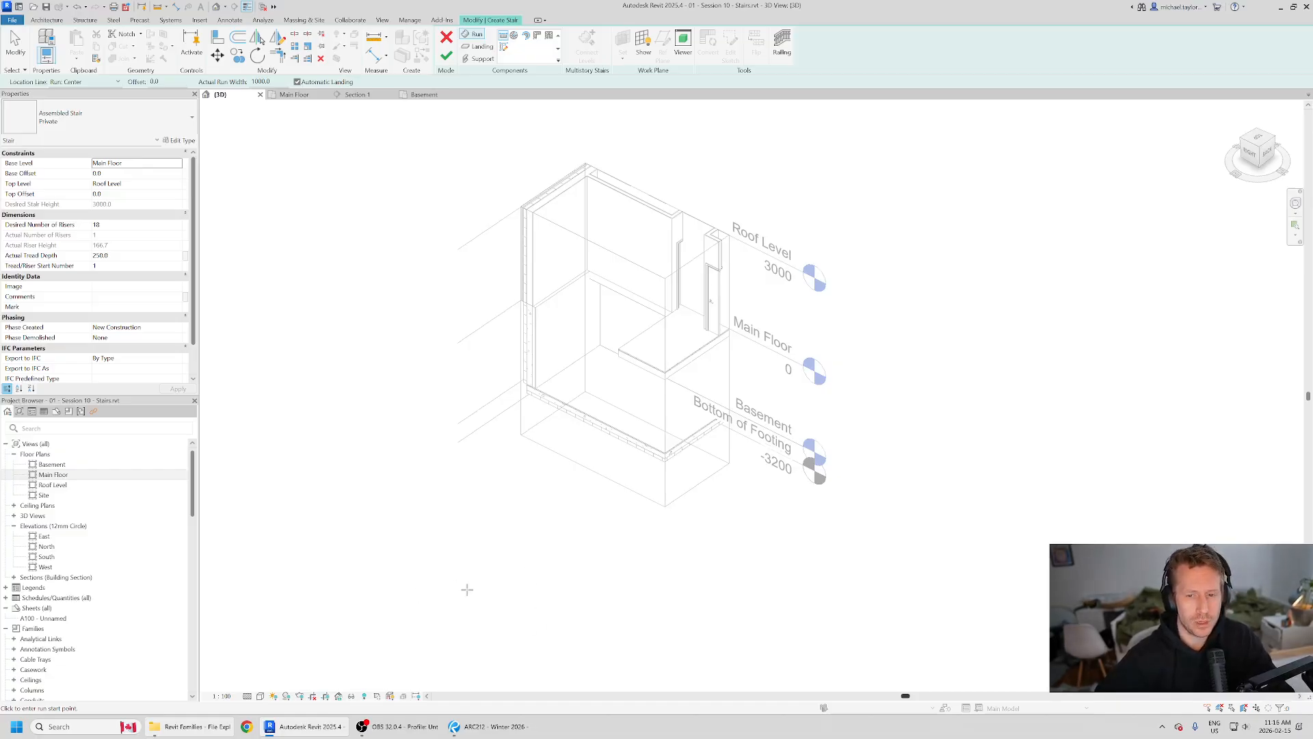
{"action": "middle_click_drag", "start_coordinate": [467, 590], "coordinate": [552, 470], "text": "shift"}
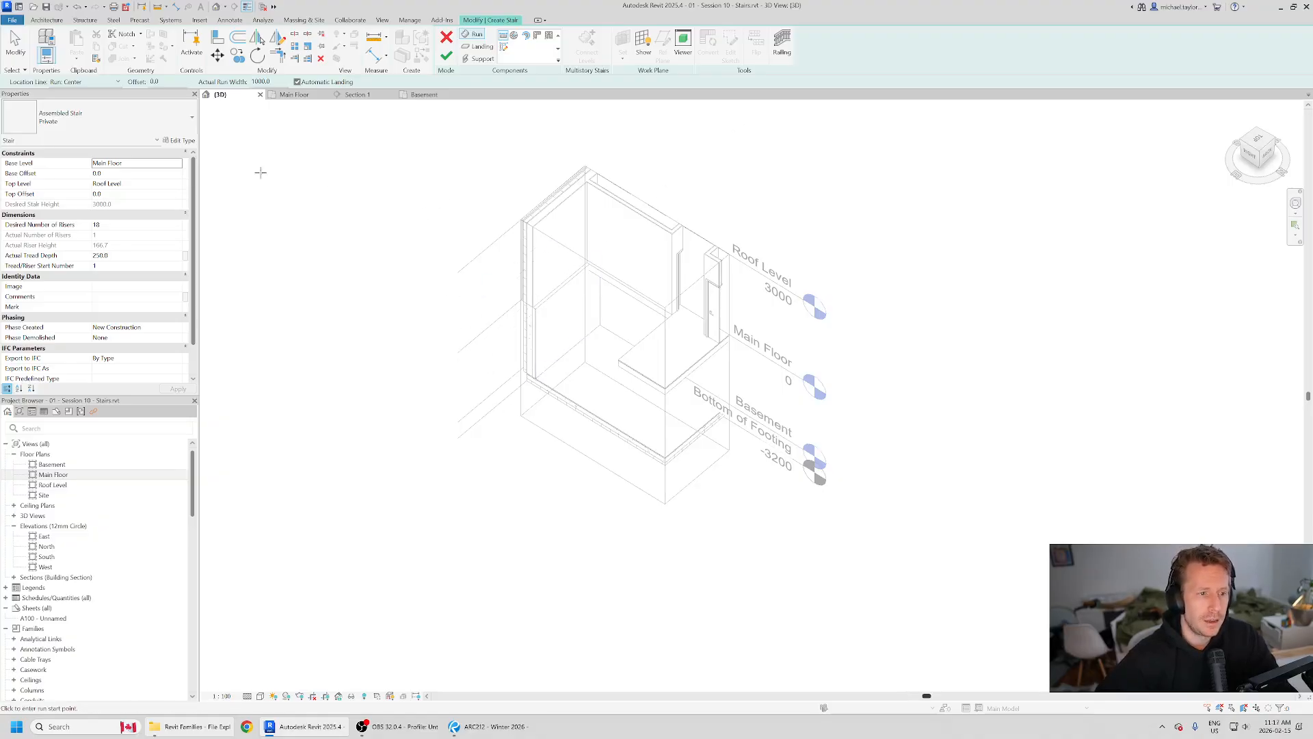
{"action": "left_click", "coordinate": [294, 94]}
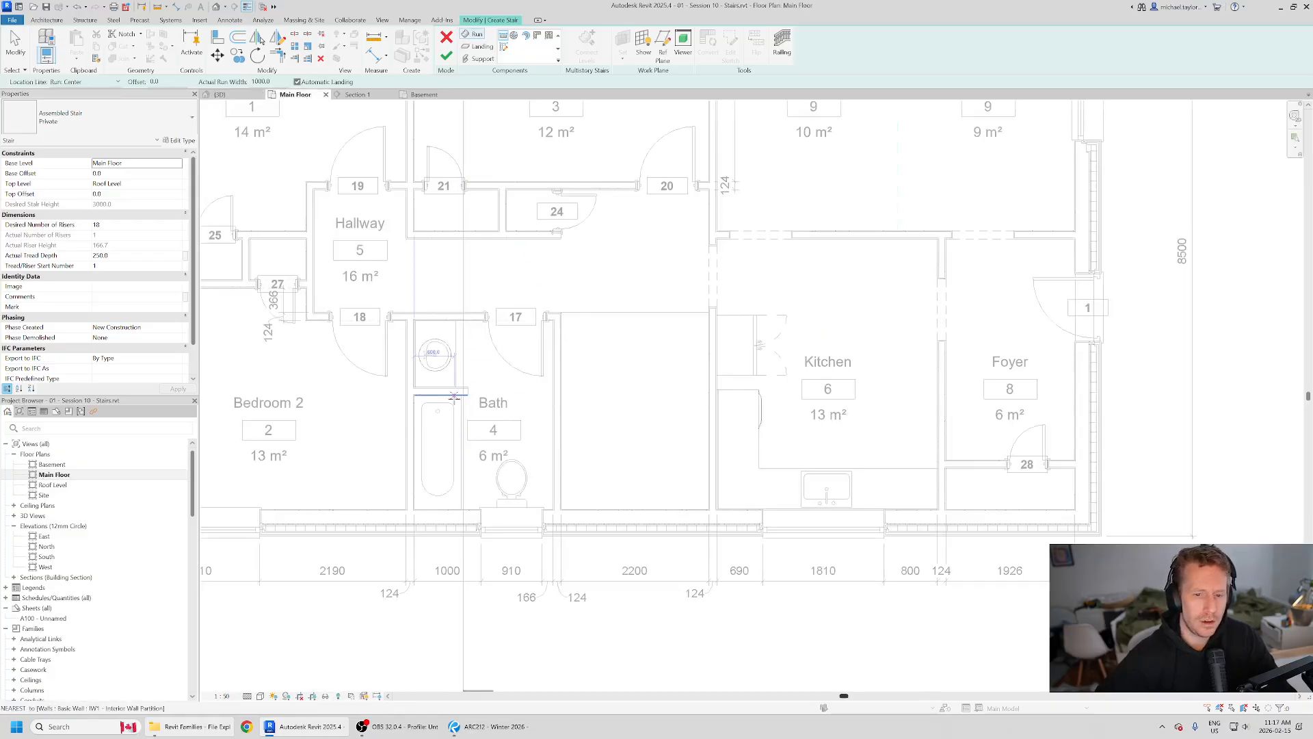
{"action": "middle_click_drag", "start_coordinate": [702, 445], "coordinate": [637, 419]}
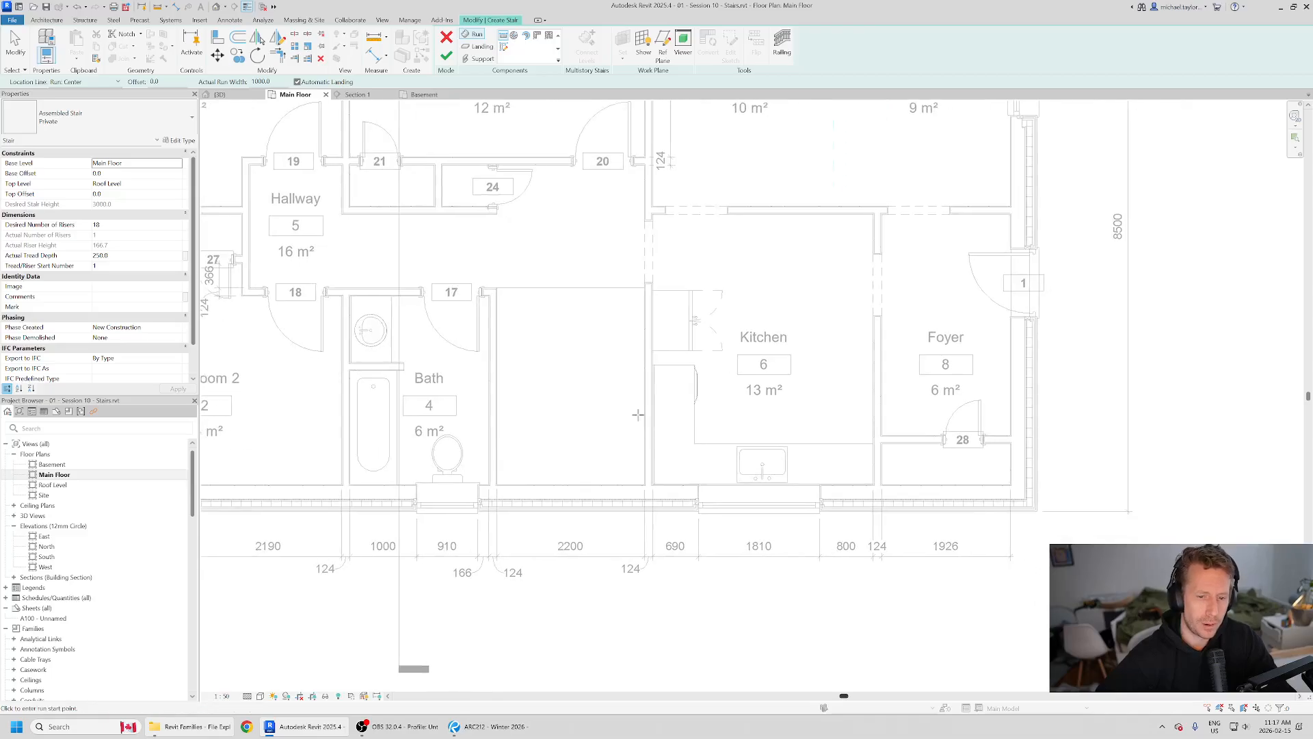
Step: Set the stair's base level to Basement and its top level to Main Floor
{"action": "left_click", "coordinate": [177, 166]}
{"action": "left_click", "coordinate": [177, 166]}
{"action": "left_click", "coordinate": [178, 167]}
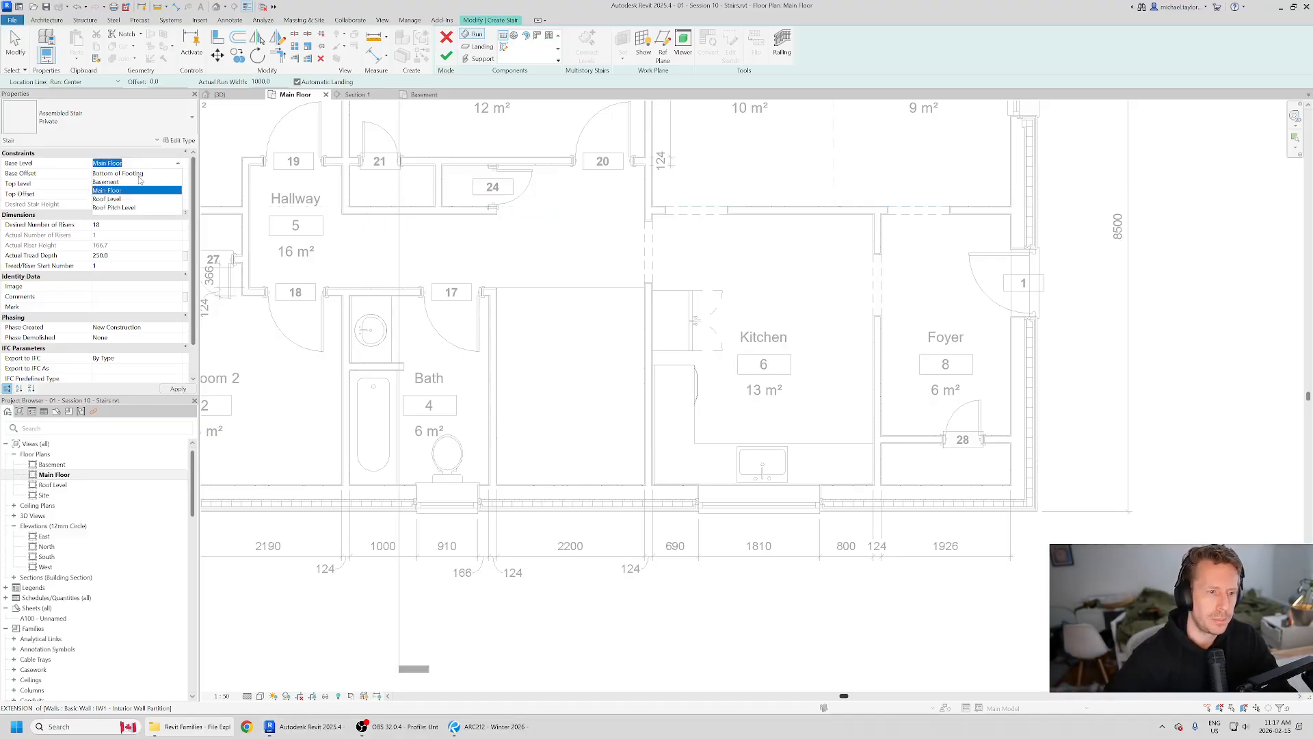
{"action": "left_click", "coordinate": [137, 182]}
{"action": "left_click", "coordinate": [179, 185]}
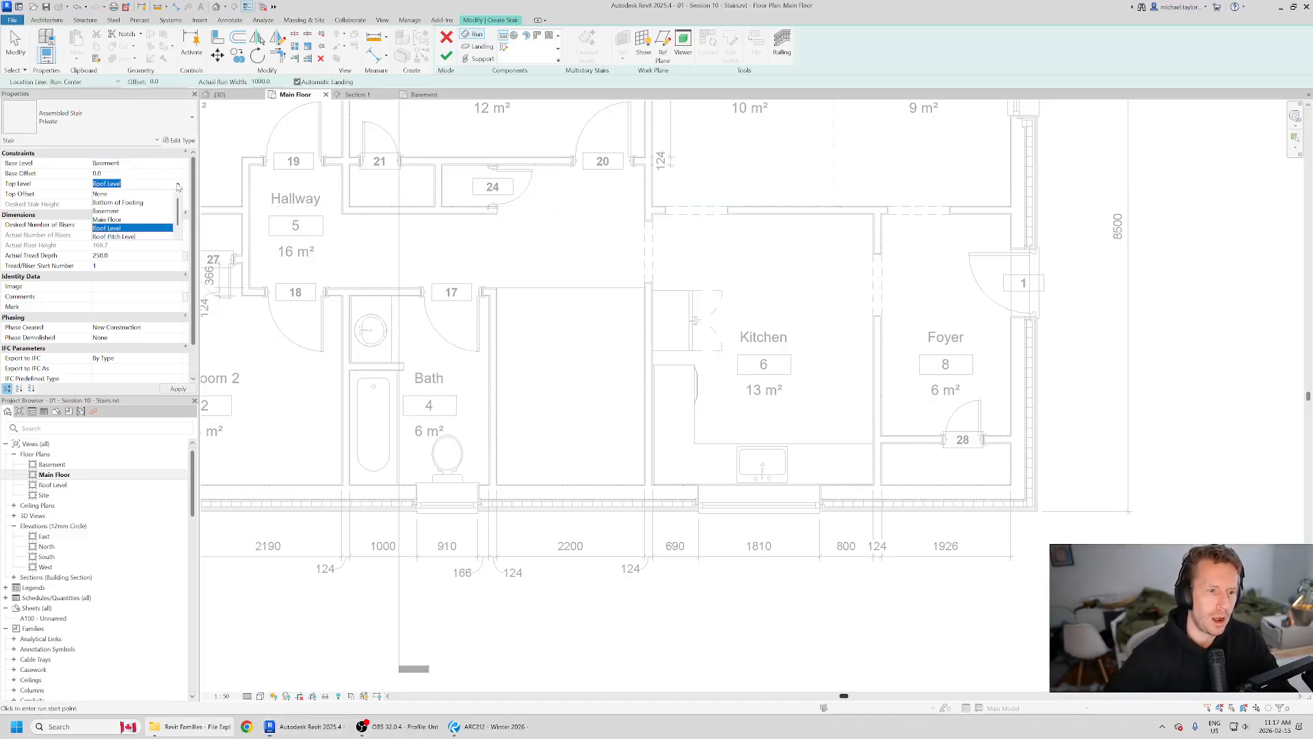
{"action": "left_click", "coordinate": [126, 220]}
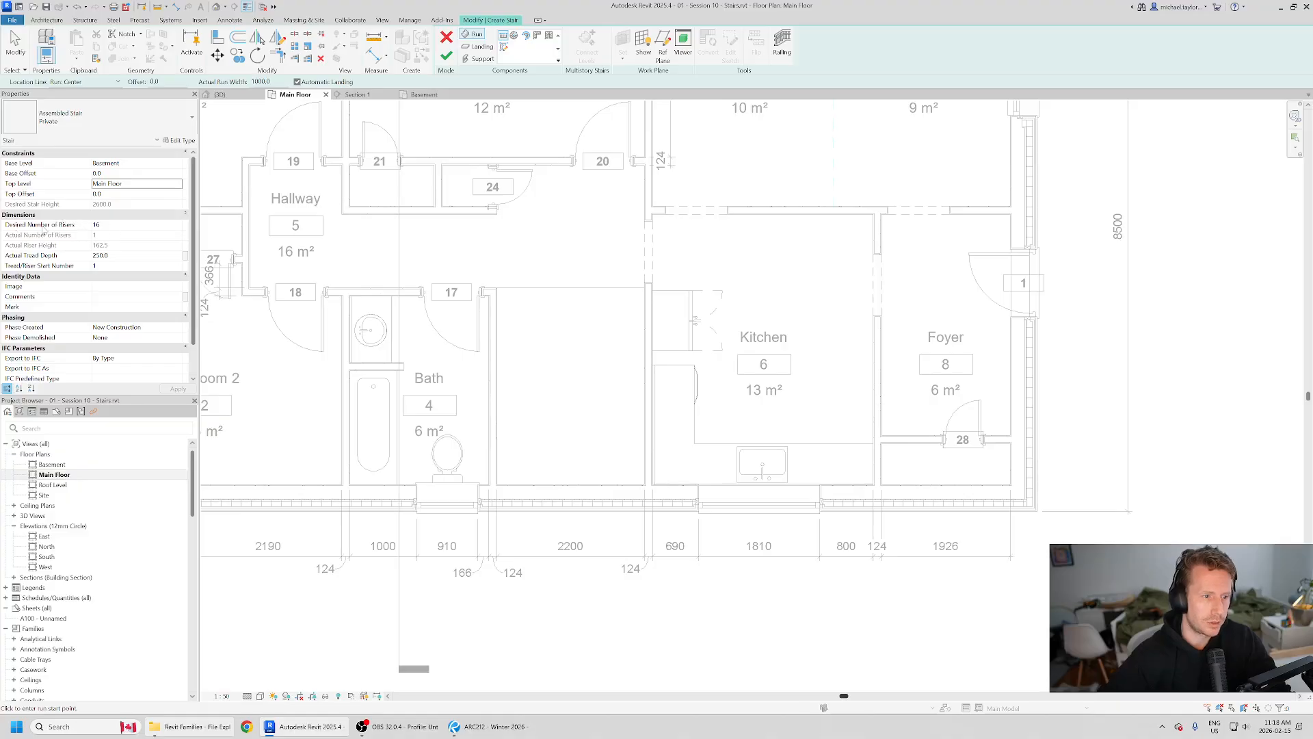
Step: Set the stair's actual tread depth to 255 mm
{"action": "left_click", "coordinate": [115, 225]}
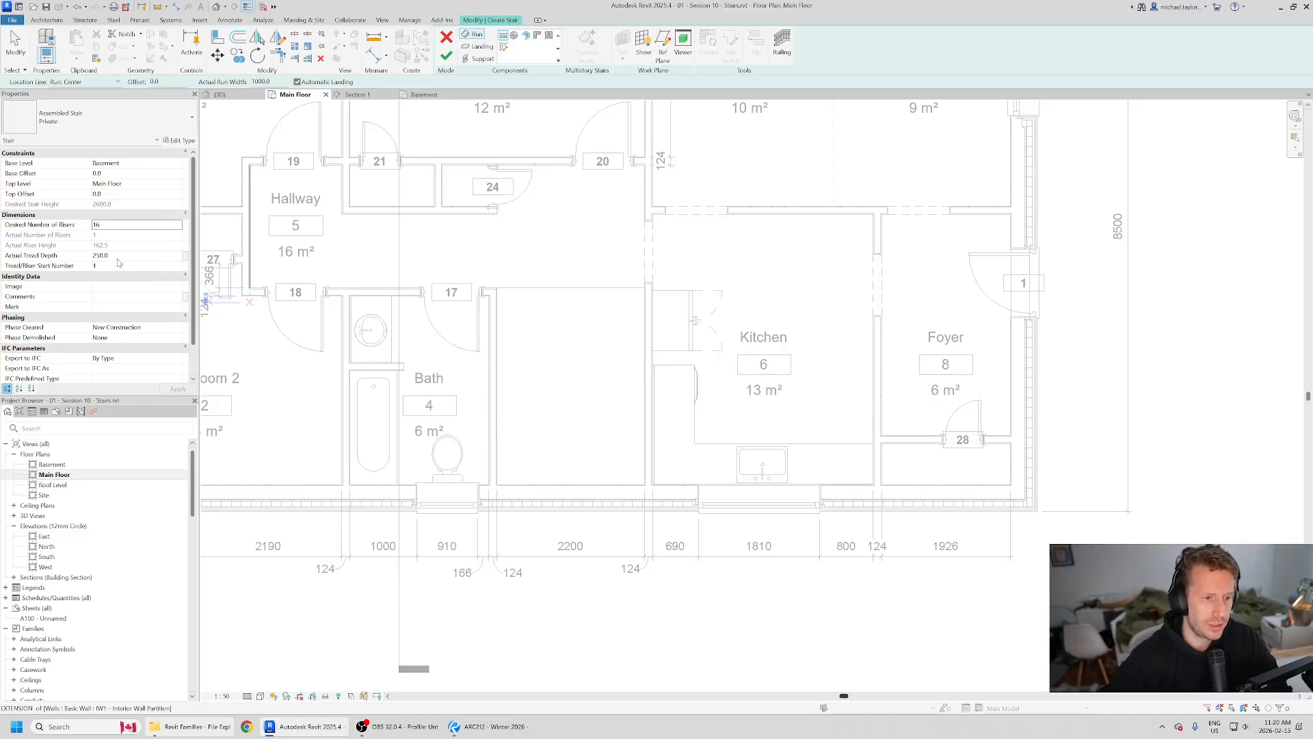
{"action": "left_click", "coordinate": [123, 254]}
{"action": "left_click", "coordinate": [124, 255]}
{"action": "left_click_drag", "start_coordinate": [128, 255], "coordinate": [67, 259]}
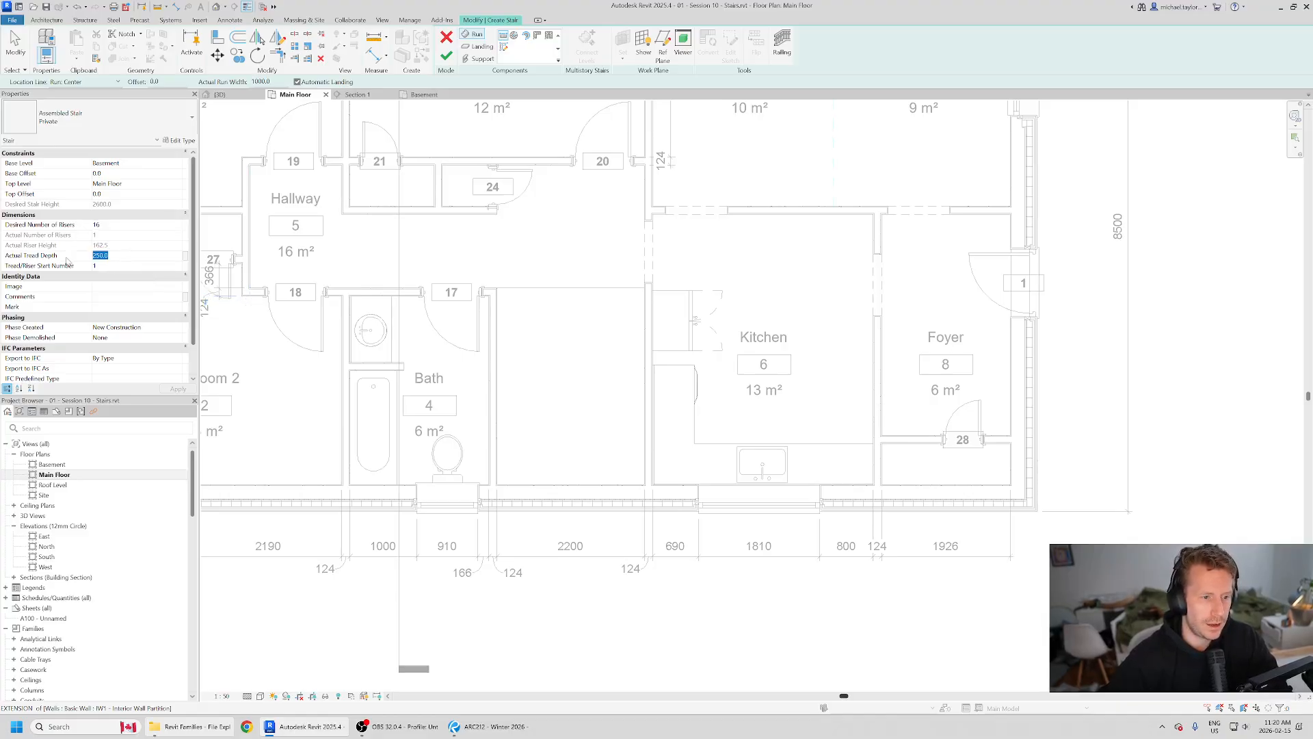
{"action": "type", "text": "255.0"}
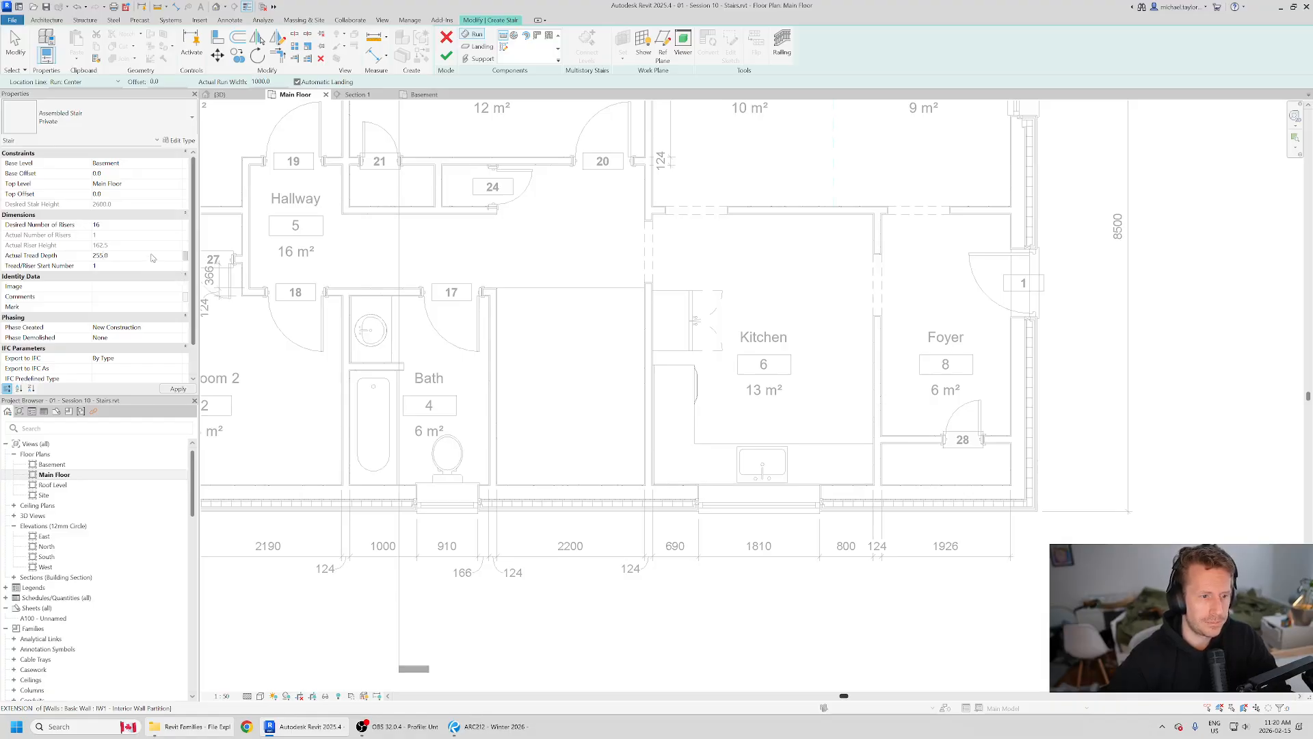
Step: Set the stair's actual tread depth to 250 mm
{"action": "left_click", "coordinate": [120, 260]}
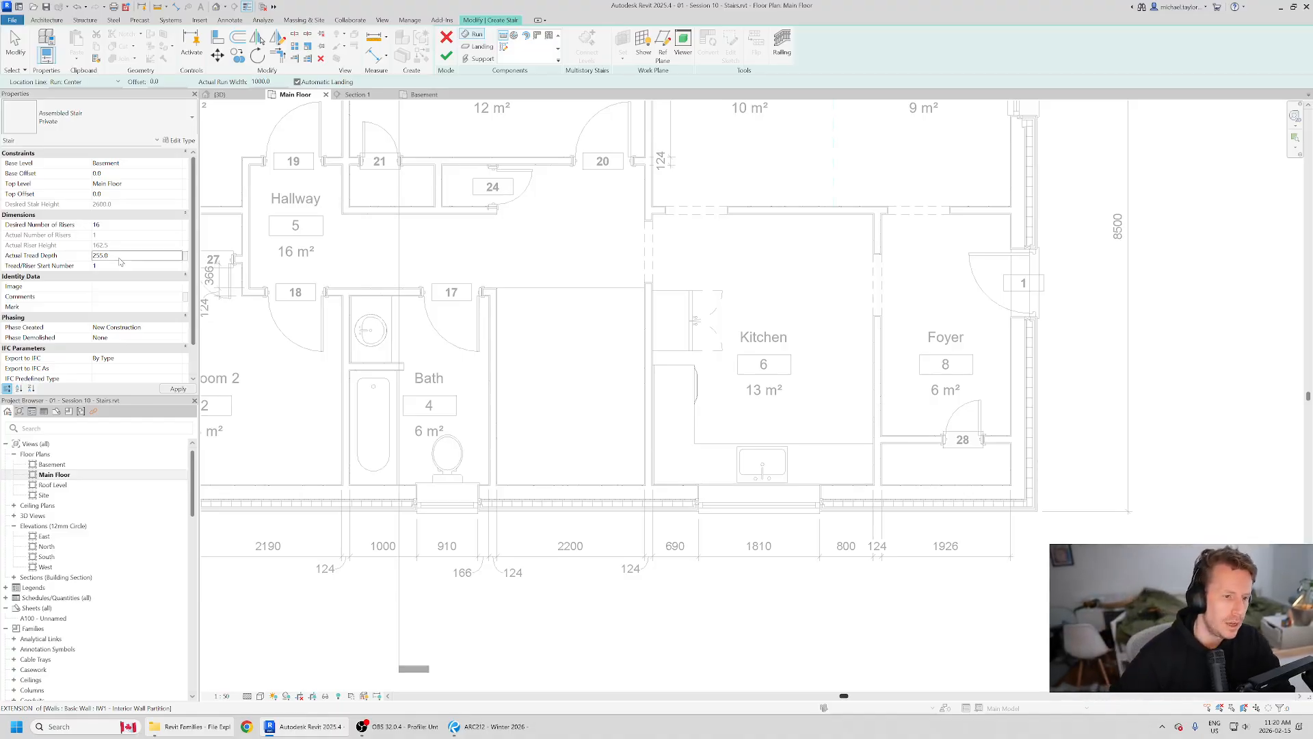
{"action": "double_click", "coordinate": [120, 261]}
{"action": "type", "text": "250"}
{"action": "key", "text": "Return"}
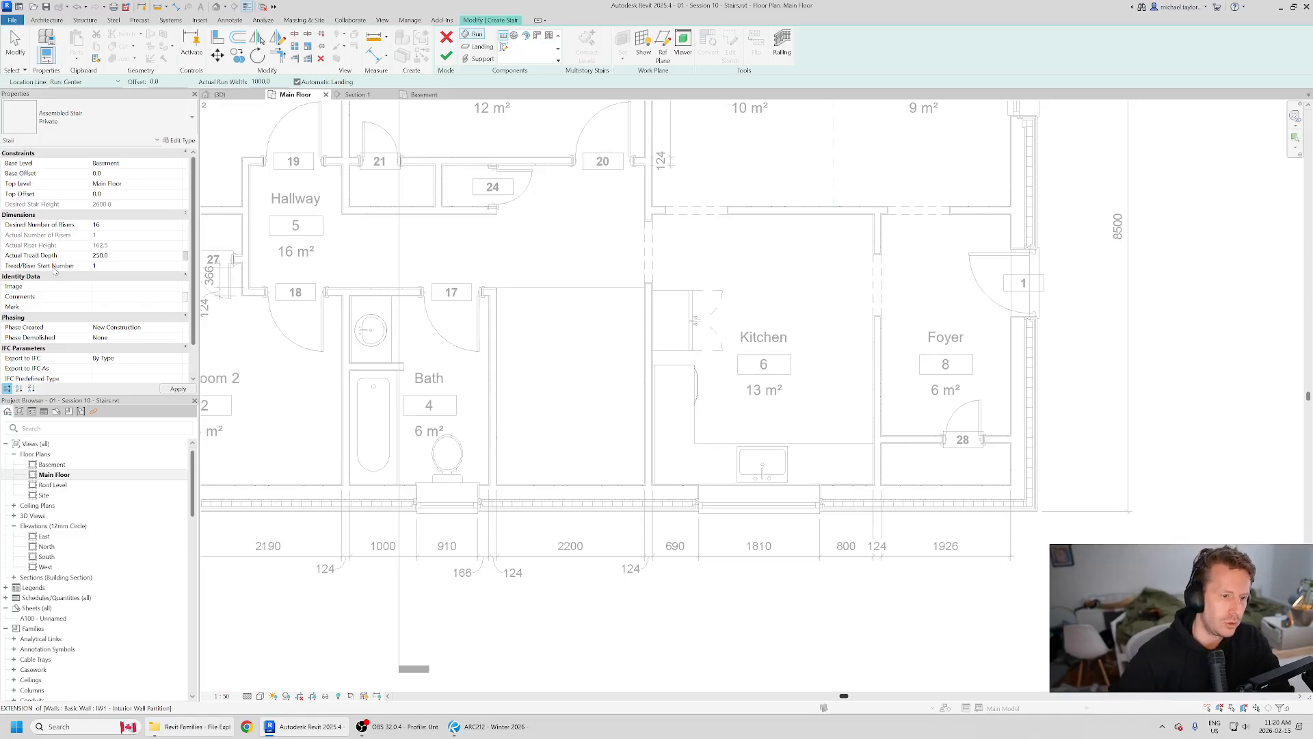
Step: Set the stair's actual tread depth to 255 mm
{"action": "double_click", "coordinate": [146, 256]}
{"action": "type", "text": "25"}
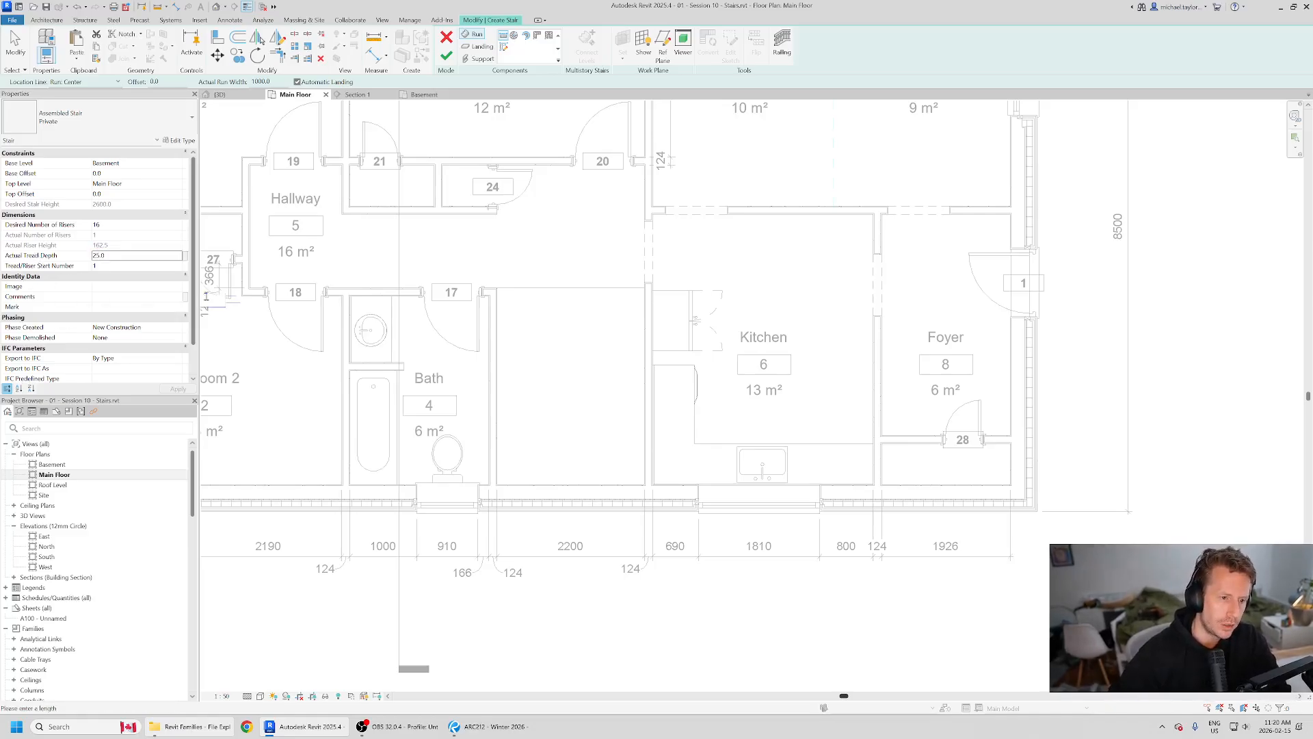
{"action": "left_click_drag", "start_coordinate": [121, 257], "coordinate": [31, 262]}
{"action": "type", "text": "25"}
{"action": "key", "text": "Return"}
{"action": "left_click", "coordinate": [110, 255]}
{"action": "type", "text": "255"}
{"action": "key", "text": "Return"}
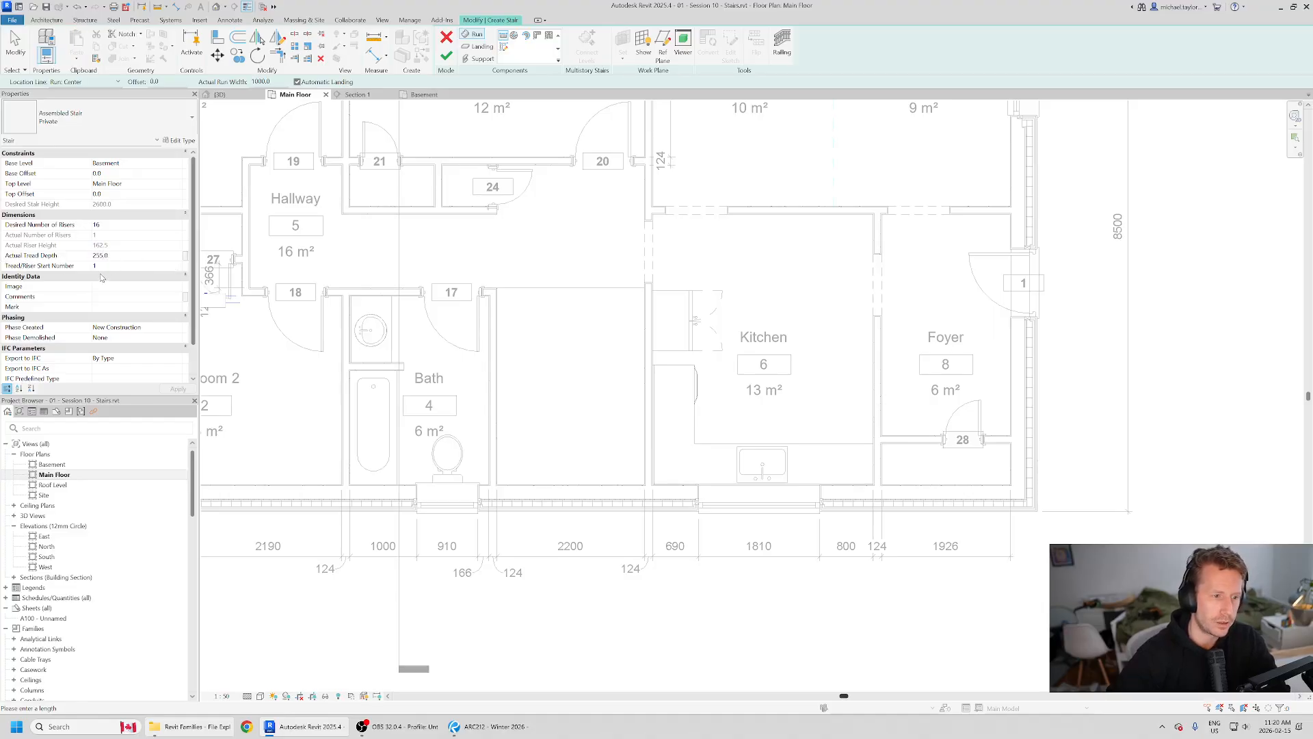
{"action": "left_click", "coordinate": [122, 258]}
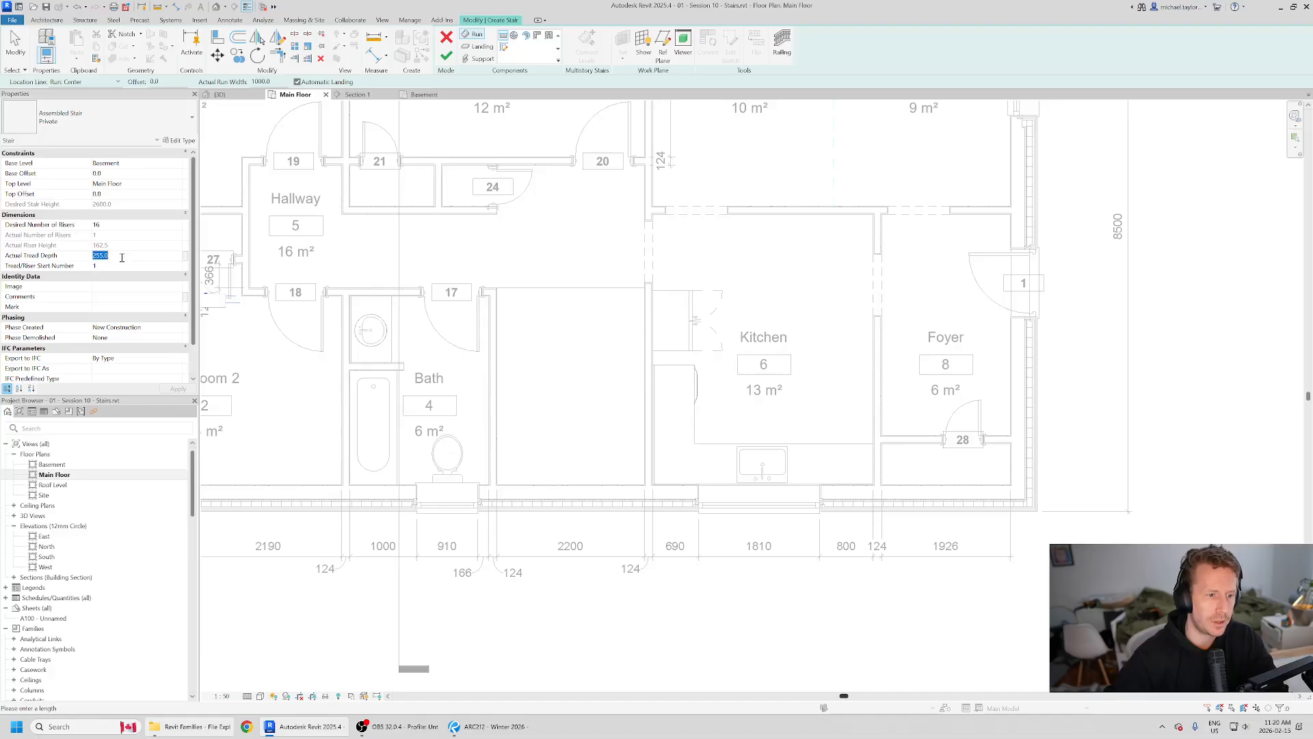
{"action": "left_click", "coordinate": [143, 237]}
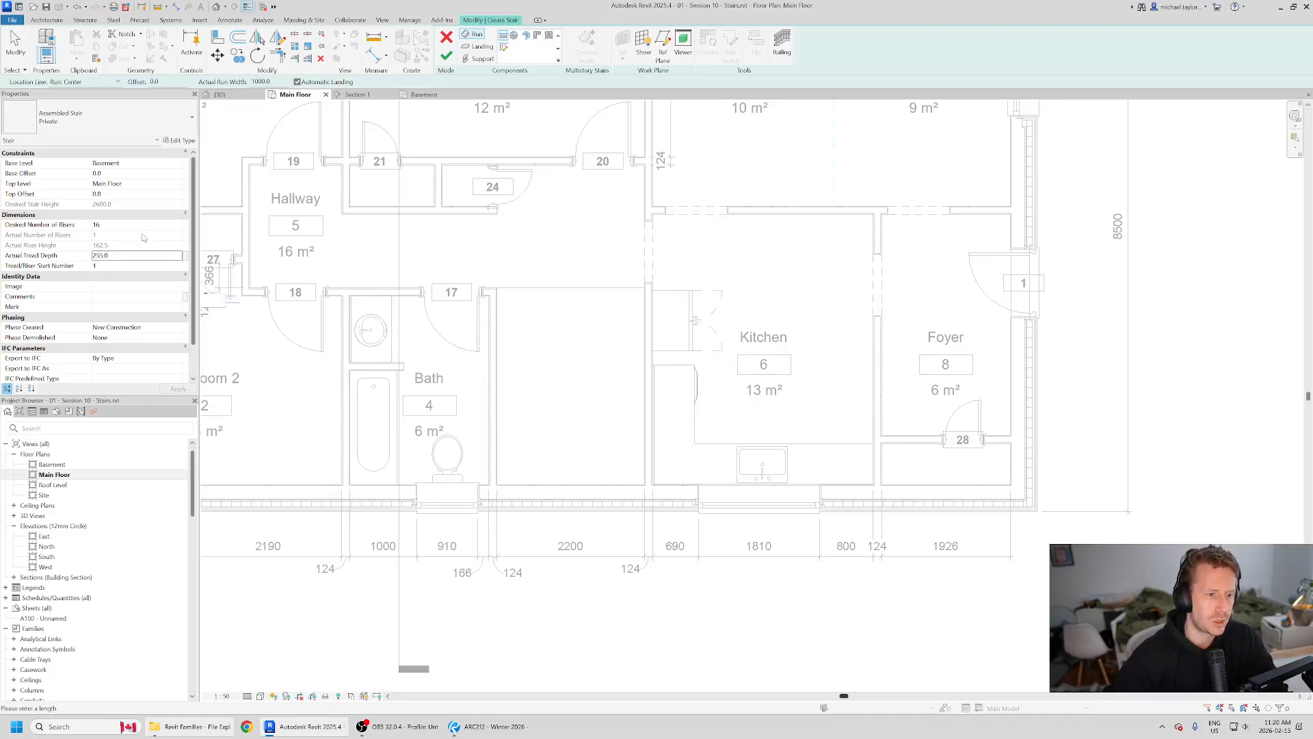
Step: Set the Private stair type's minimum tread depth to 255 mm and view its calculation rules without changing them
{"action": "left_click", "coordinate": [185, 142]}
{"action": "left_click_drag", "start_coordinate": [695, 226], "coordinate": [658, 185]}
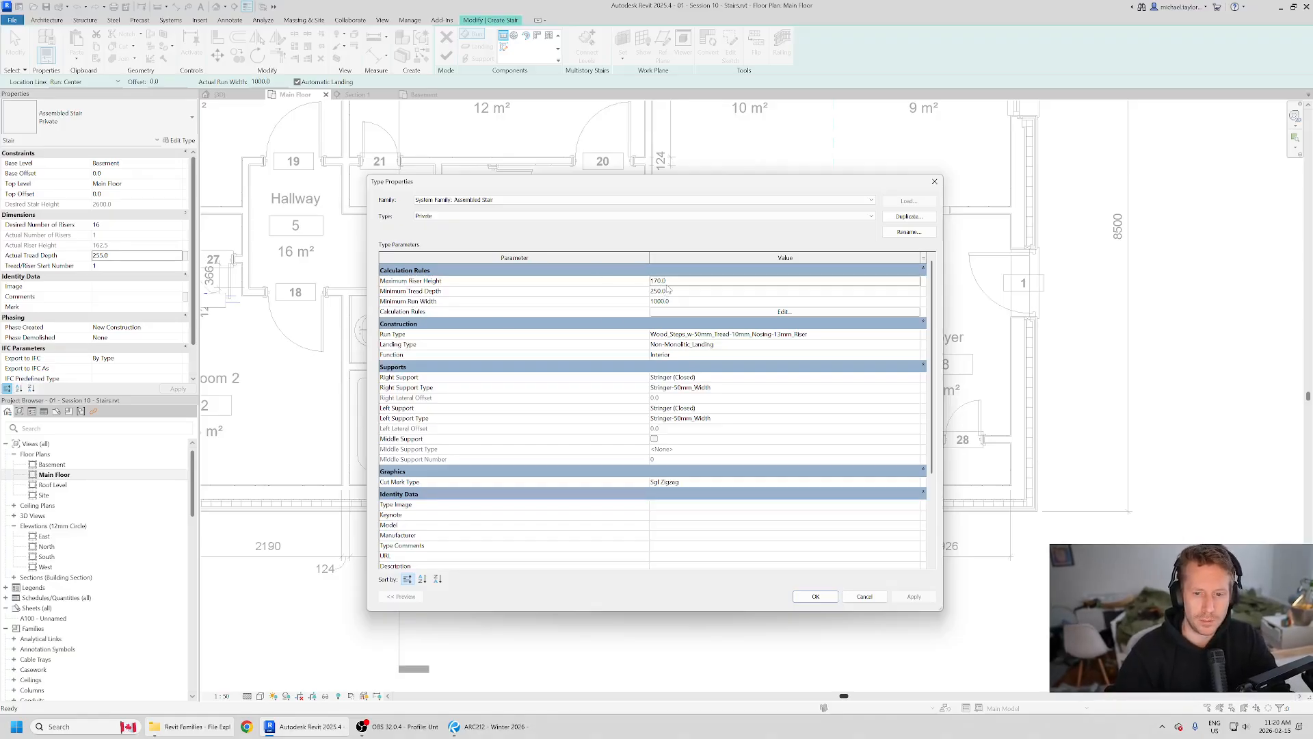
{"action": "left_click", "coordinate": [666, 291]}
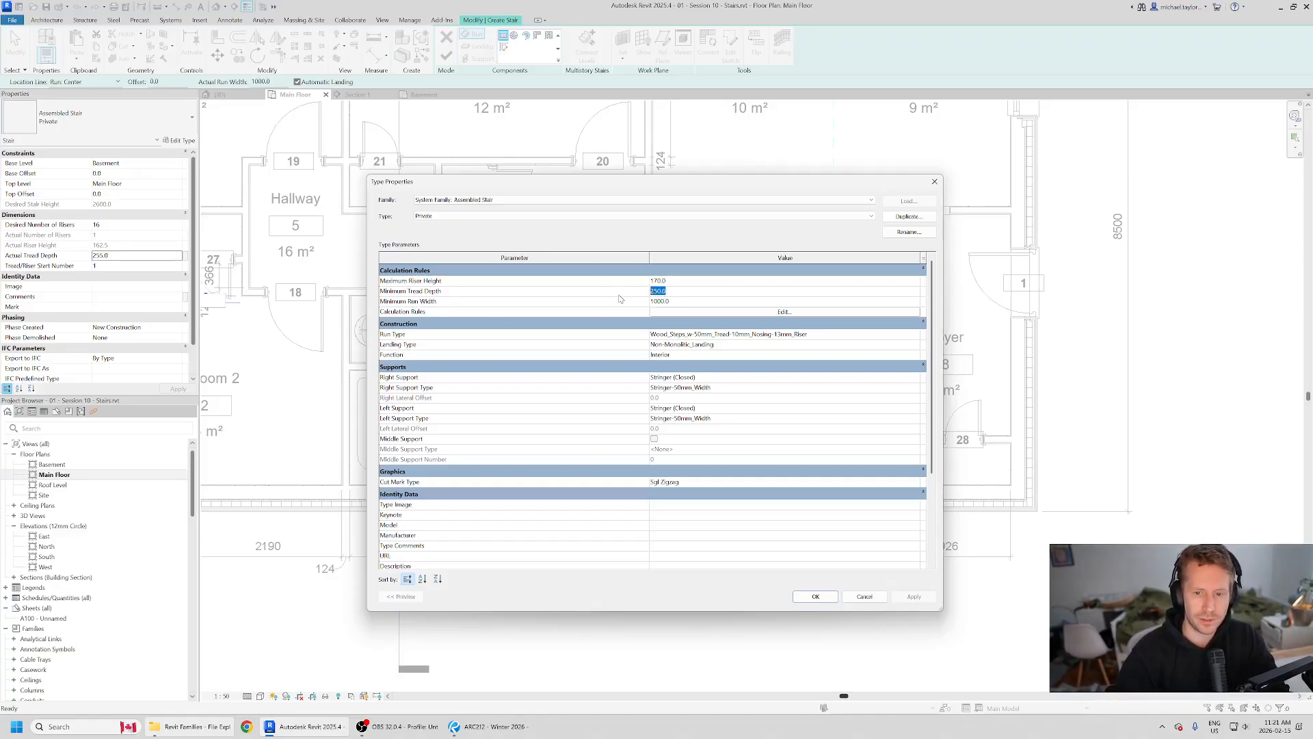
{"action": "type", "text": "255"}
{"action": "key", "text": "Tab"}
{"action": "left_click", "coordinate": [674, 313]}
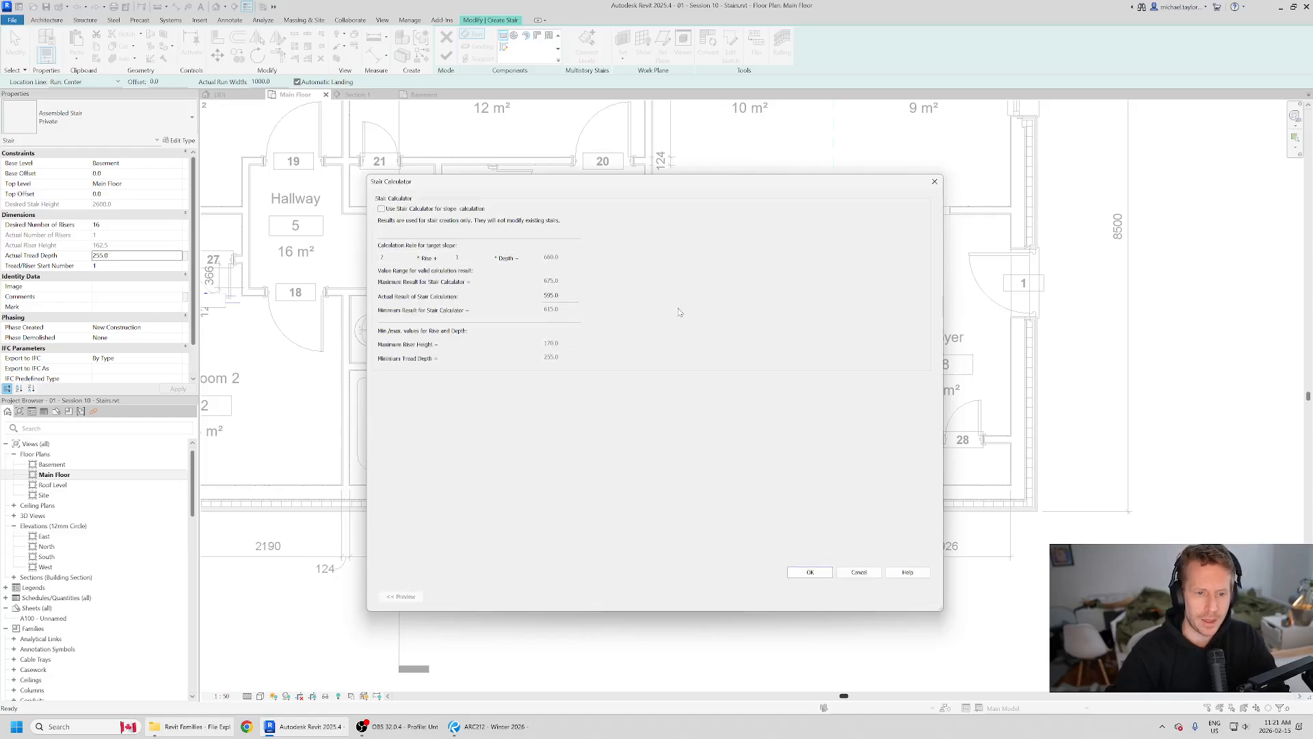
{"action": "left_click", "coordinate": [859, 573]}
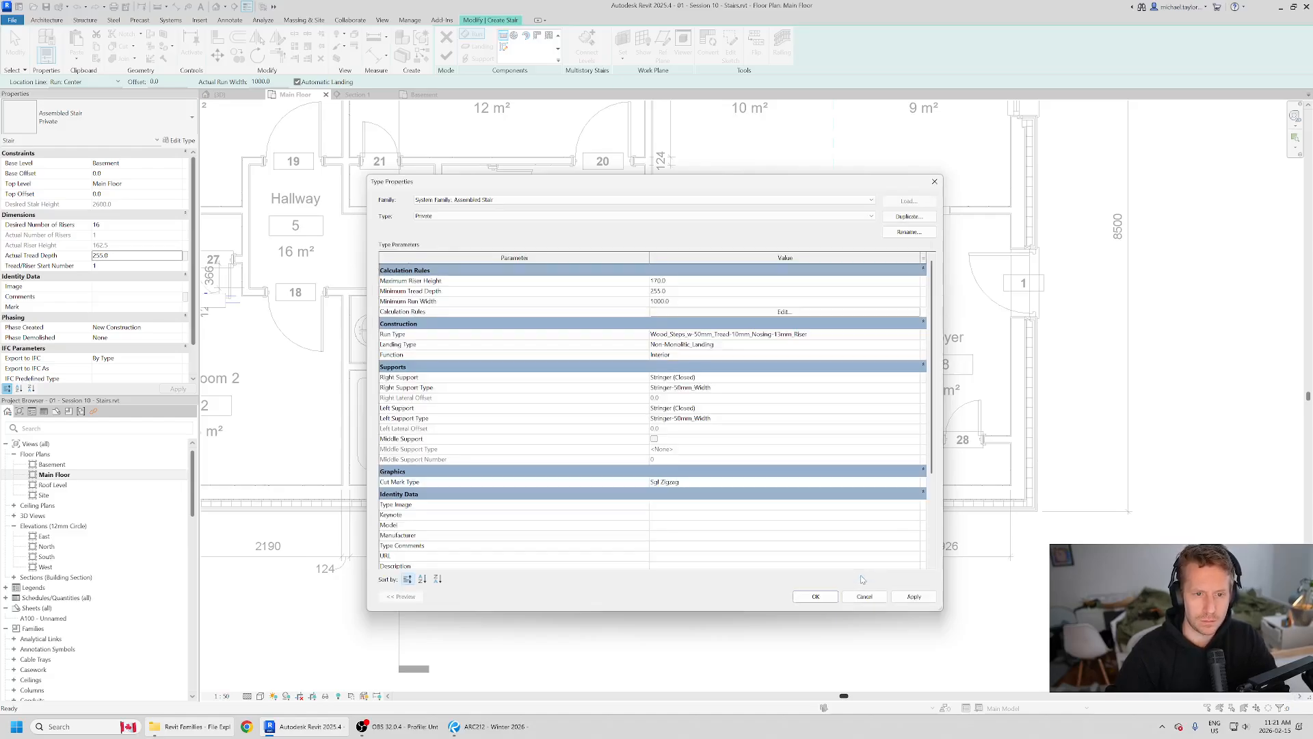
Step: Set the Private stair type's maximum riser height to 200 mm and accept the type changes
{"action": "left_click", "coordinate": [665, 301]}
{"action": "left_click_drag", "start_coordinate": [687, 298], "coordinate": [537, 305]}
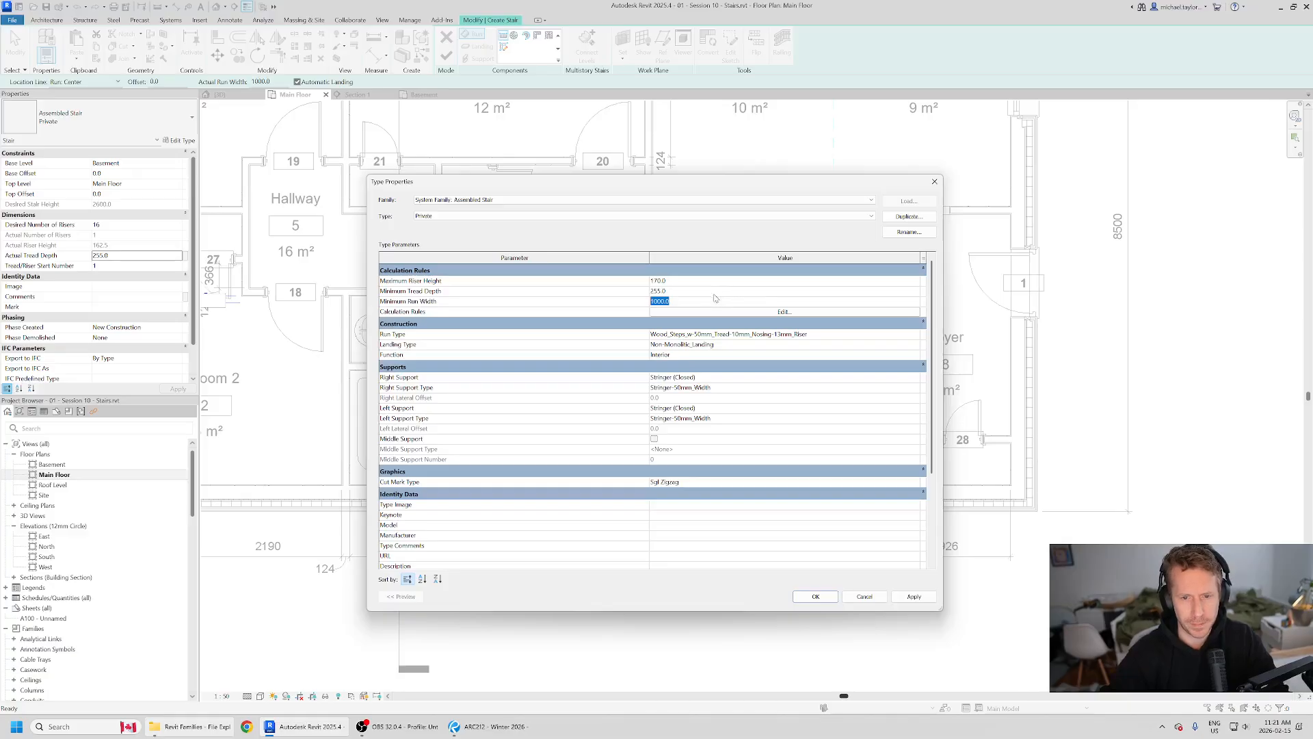
{"action": "left_click", "coordinate": [662, 281]}
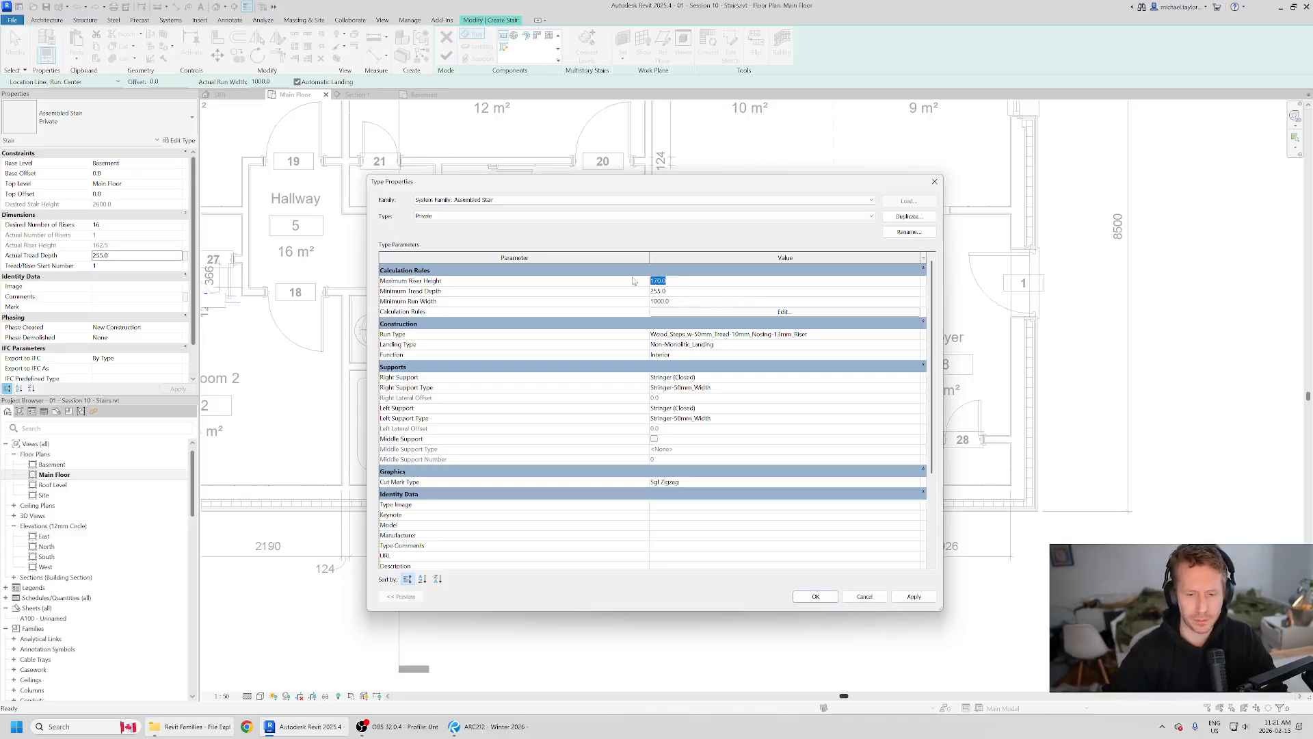
{"action": "type", "text": "200"}
{"action": "key", "text": "Tab"}
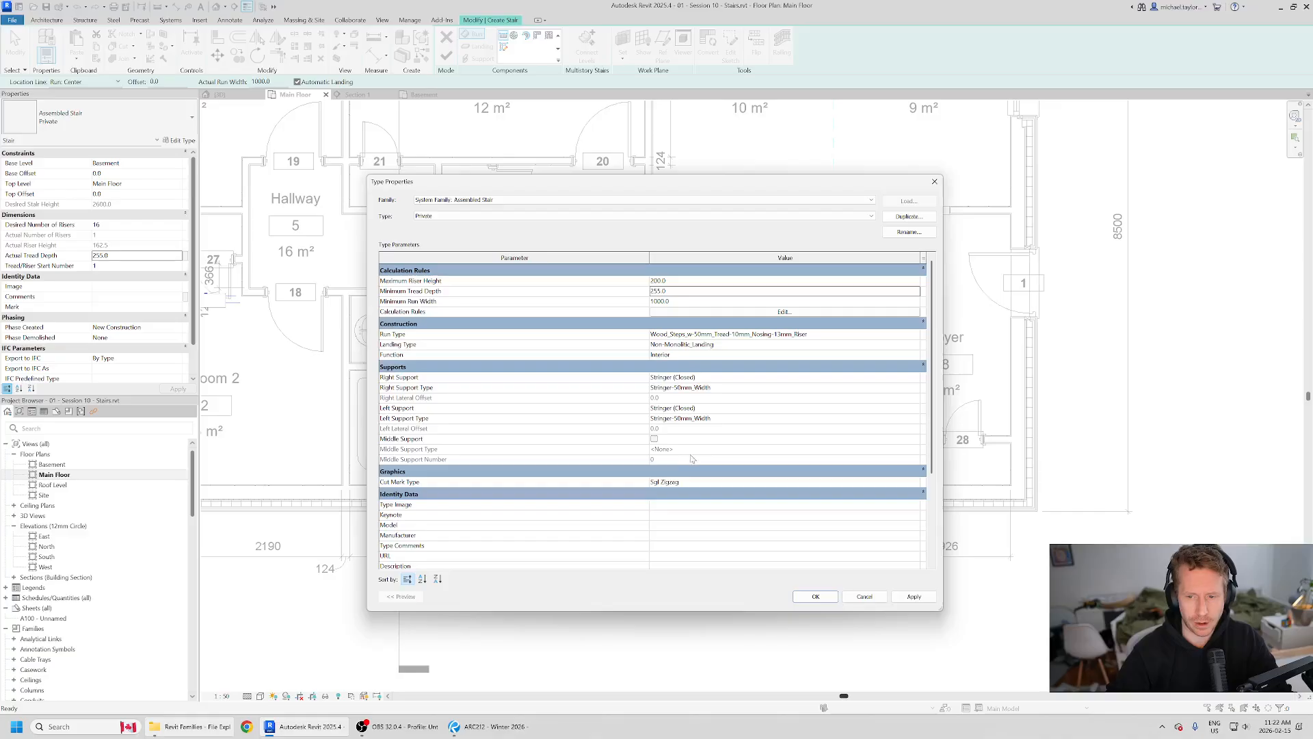
{"action": "scroll", "coordinate": [684, 458], "scroll_direction": "down", "scroll_amount": 4}
{"action": "scroll", "coordinate": [696, 497], "scroll_direction": "up", "scroll_amount": 4}
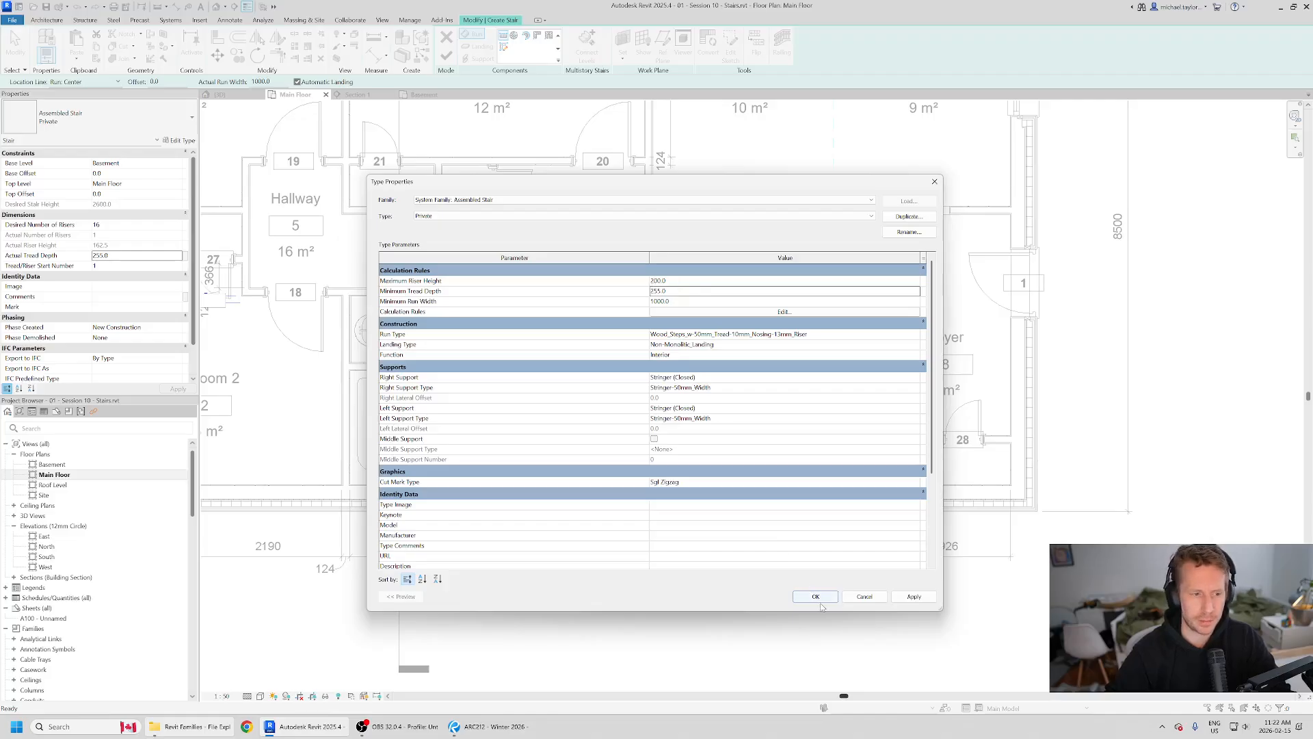
{"action": "left_click", "coordinate": [815, 596]}
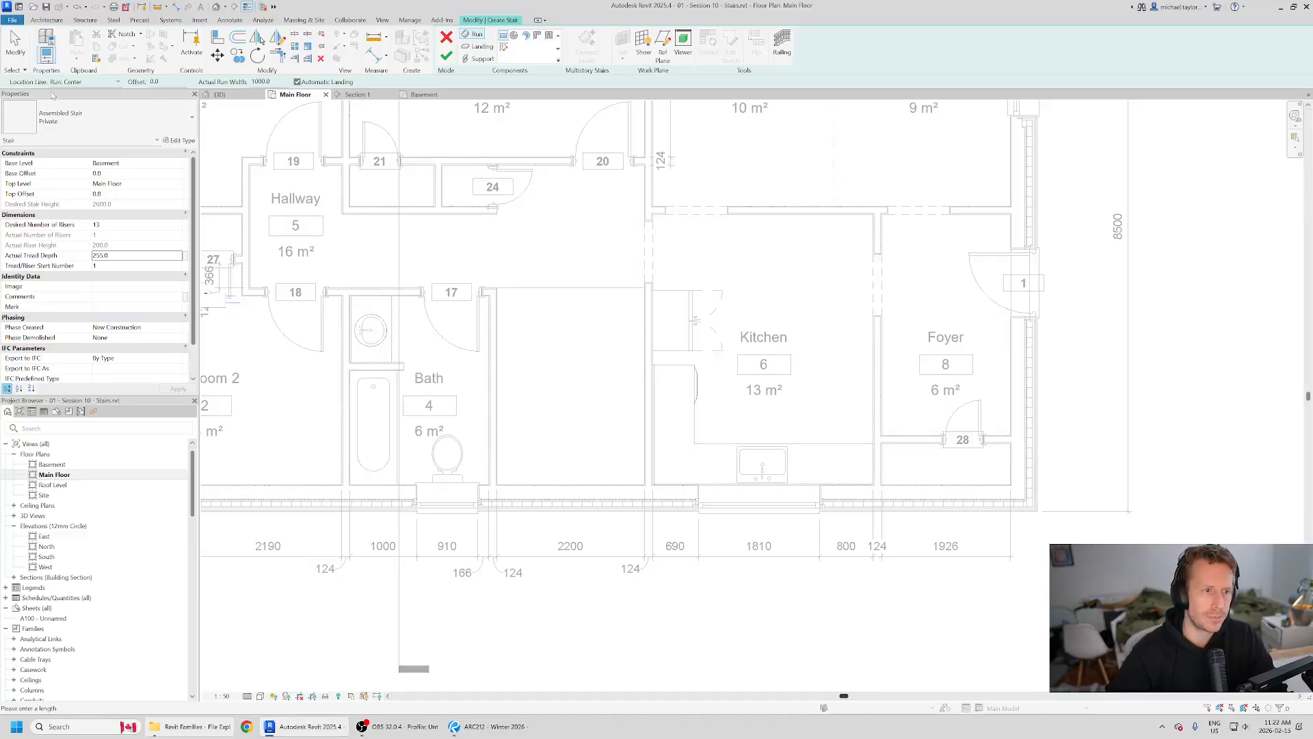
Step: Set the run's location line to Exterior Support: Left and check the basement stair in the Revu reference plan before returning to Revit
{"action": "left_click", "coordinate": [105, 83]}
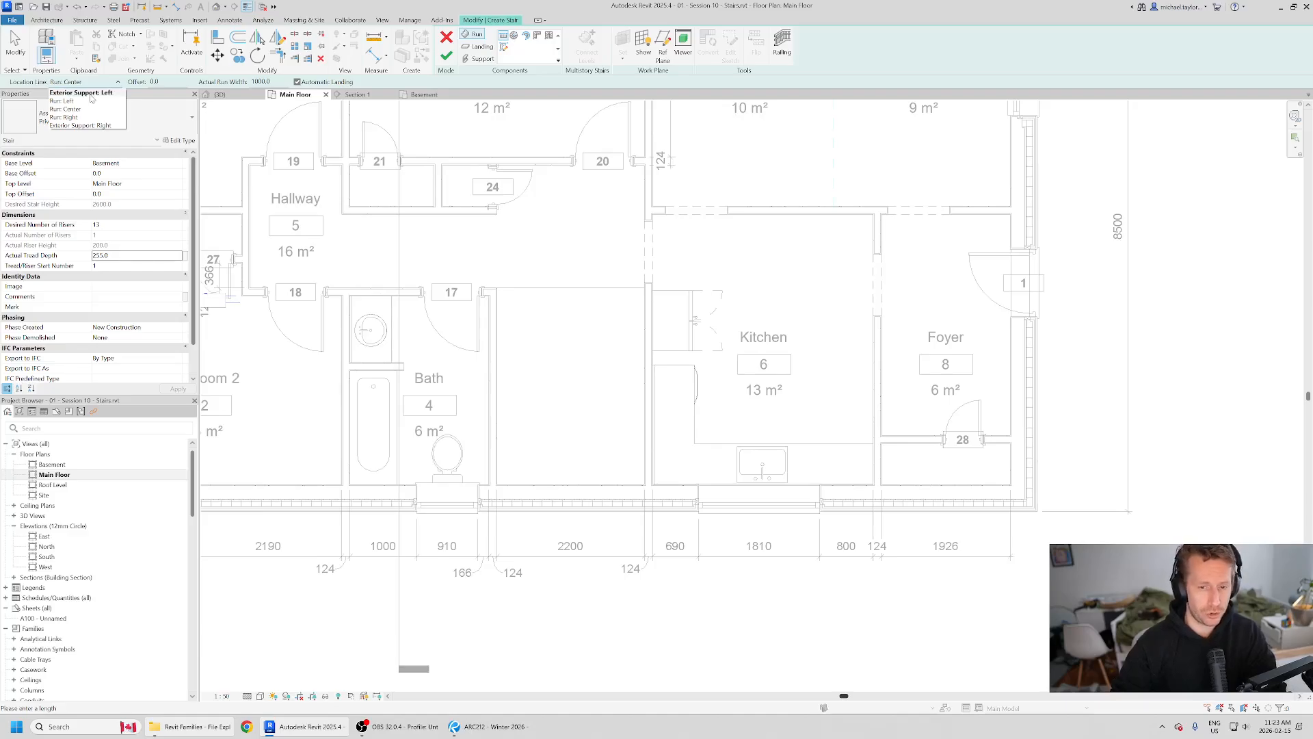
{"action": "left_click", "coordinate": [91, 93]}
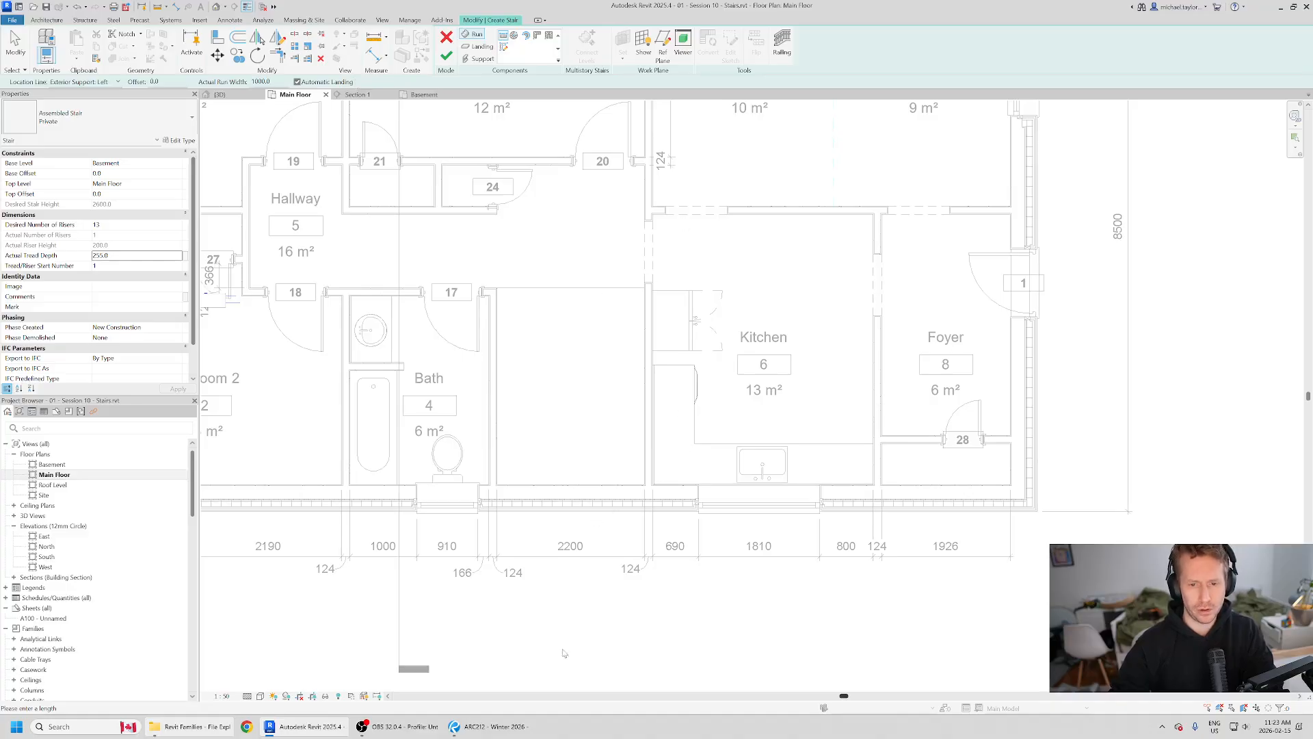
{"action": "left_click", "coordinate": [492, 727]}
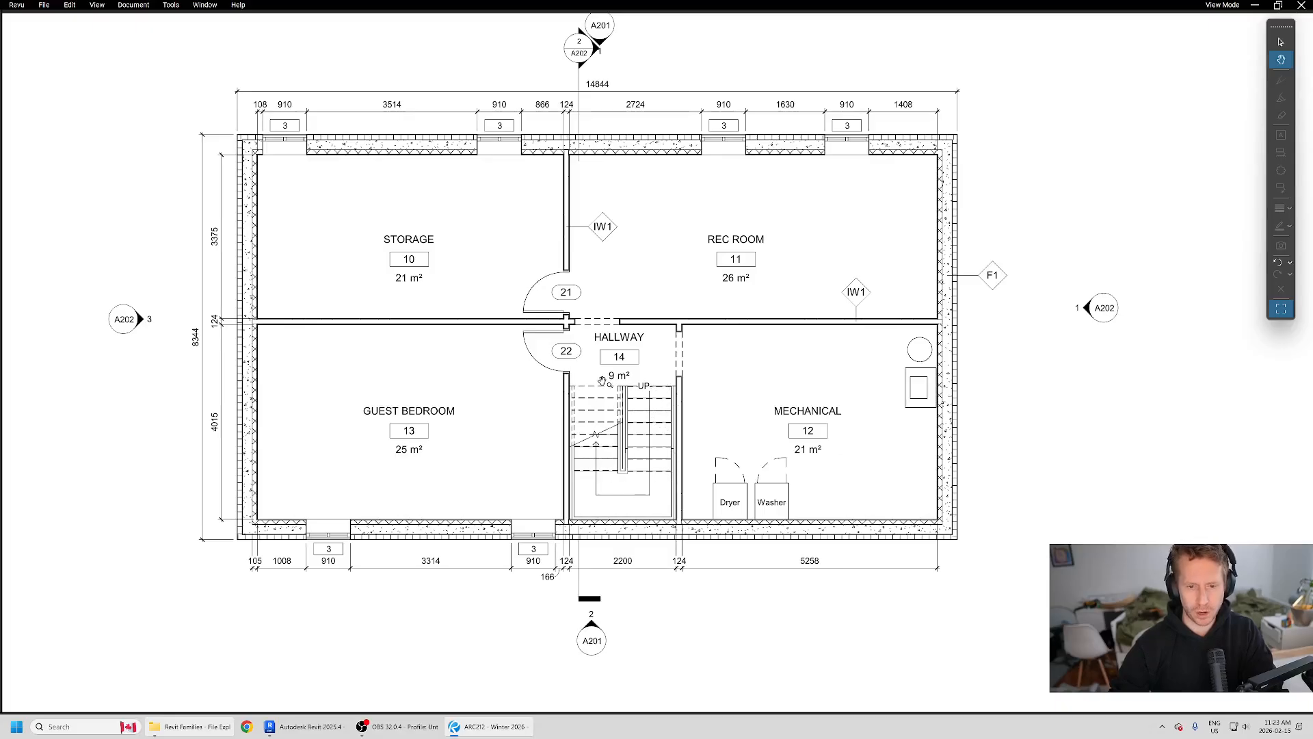
{"action": "left_click", "coordinate": [308, 727]}
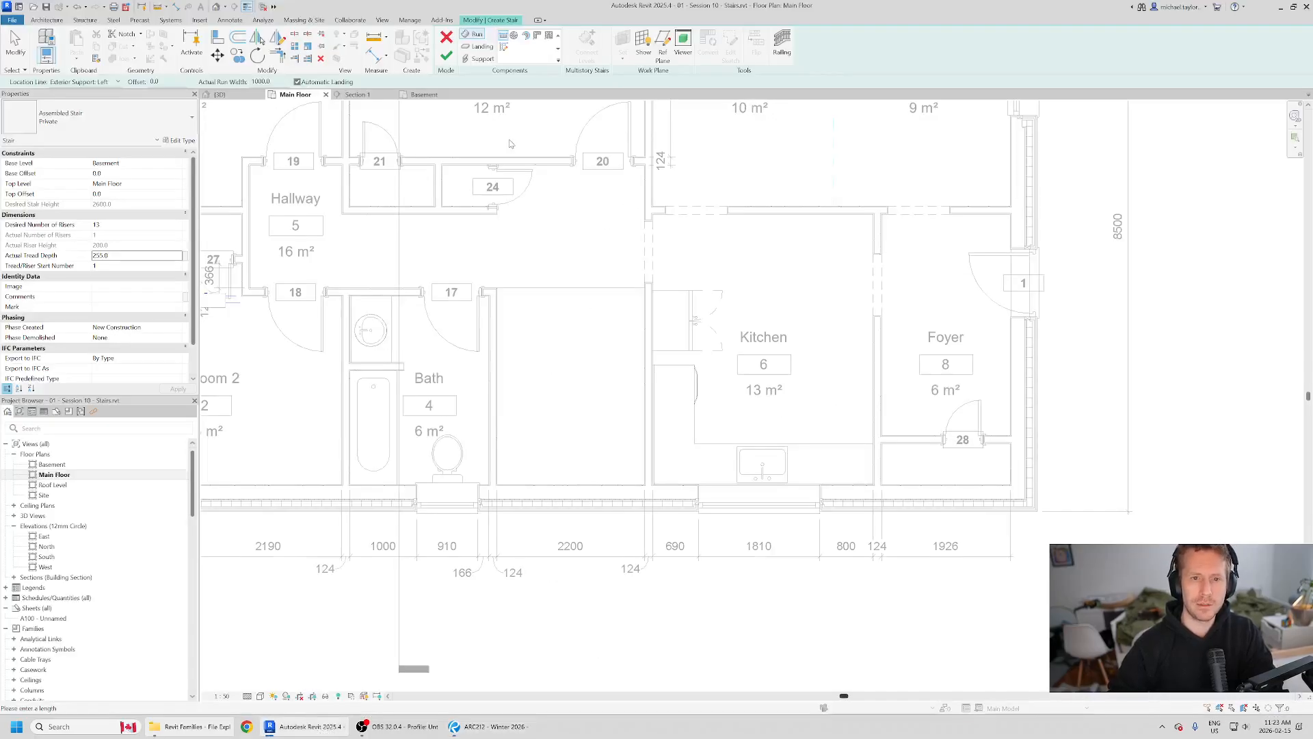
Step: Review the stair type properties and the railing type and position options without changing them
{"action": "left_click", "coordinate": [181, 140]}
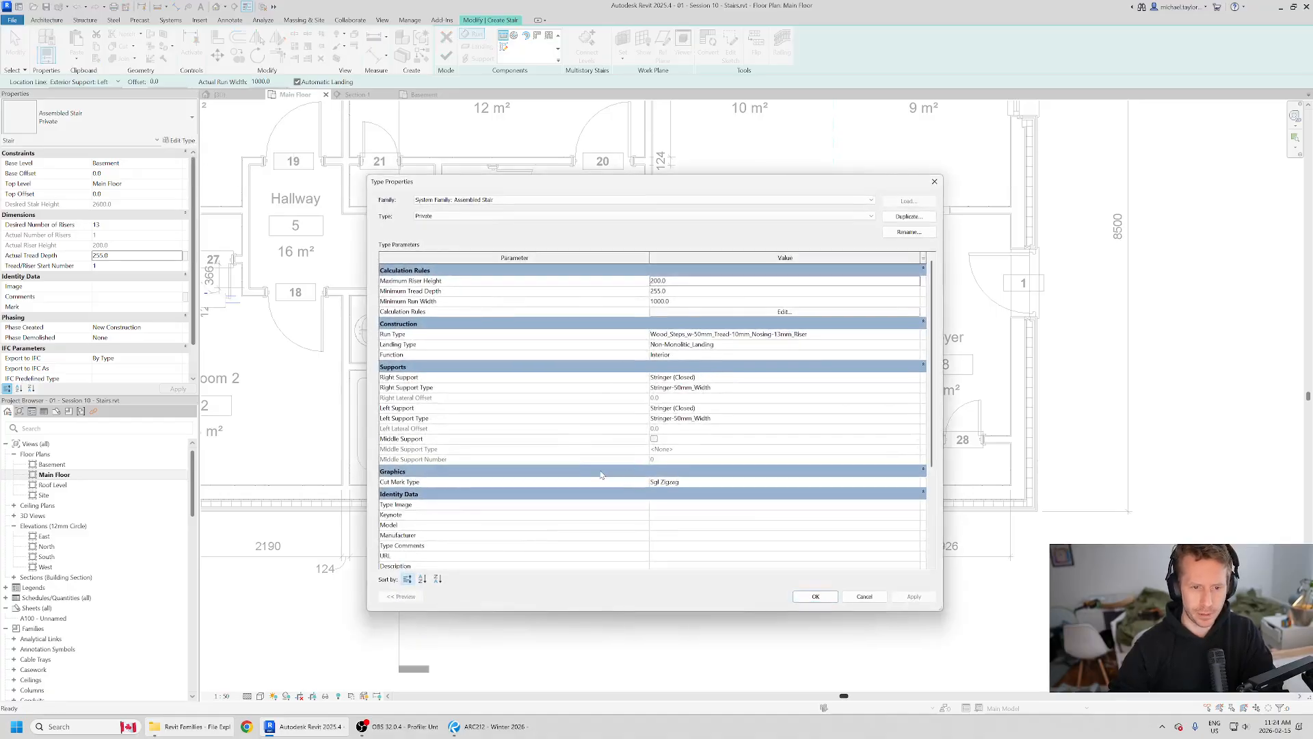
{"action": "scroll", "coordinate": [601, 475], "scroll_direction": "down", "scroll_amount": 5}
{"action": "scroll", "coordinate": [616, 499], "scroll_direction": "up", "scroll_amount": 5}
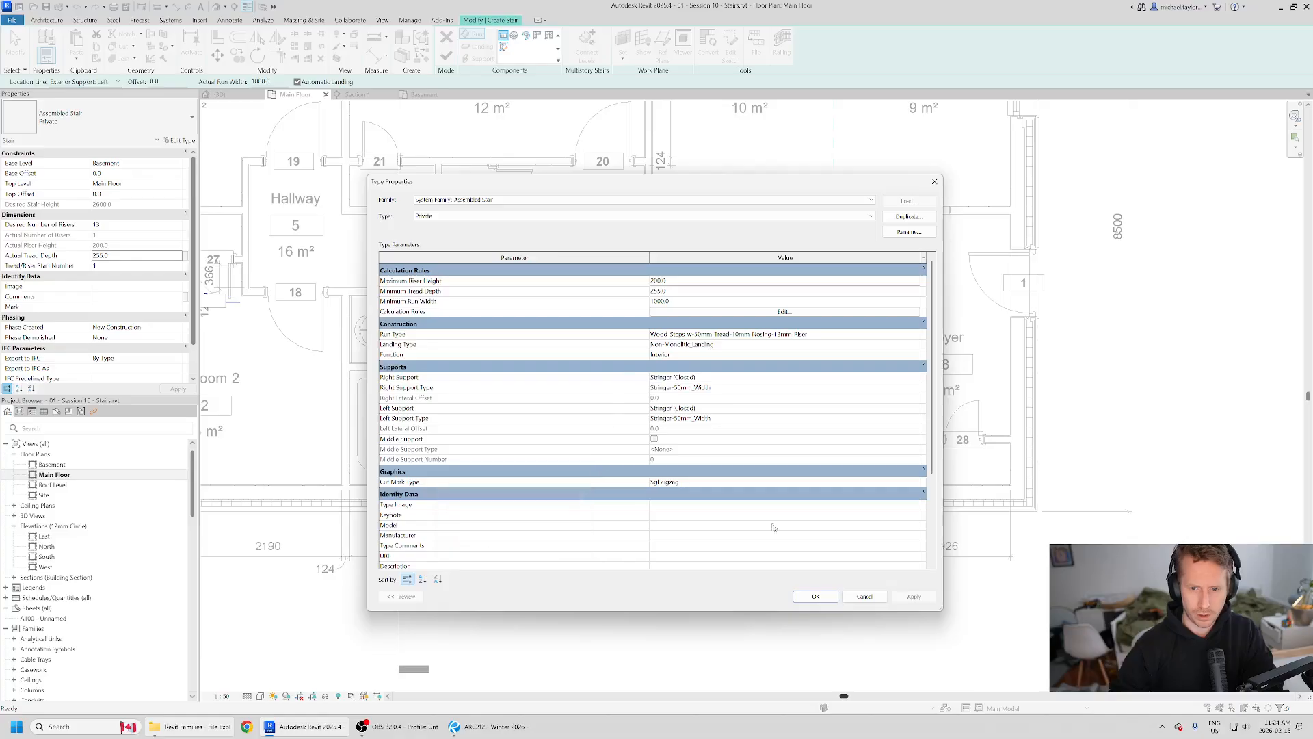
{"action": "left_click", "coordinate": [864, 597]}
{"action": "left_click", "coordinate": [782, 42]}
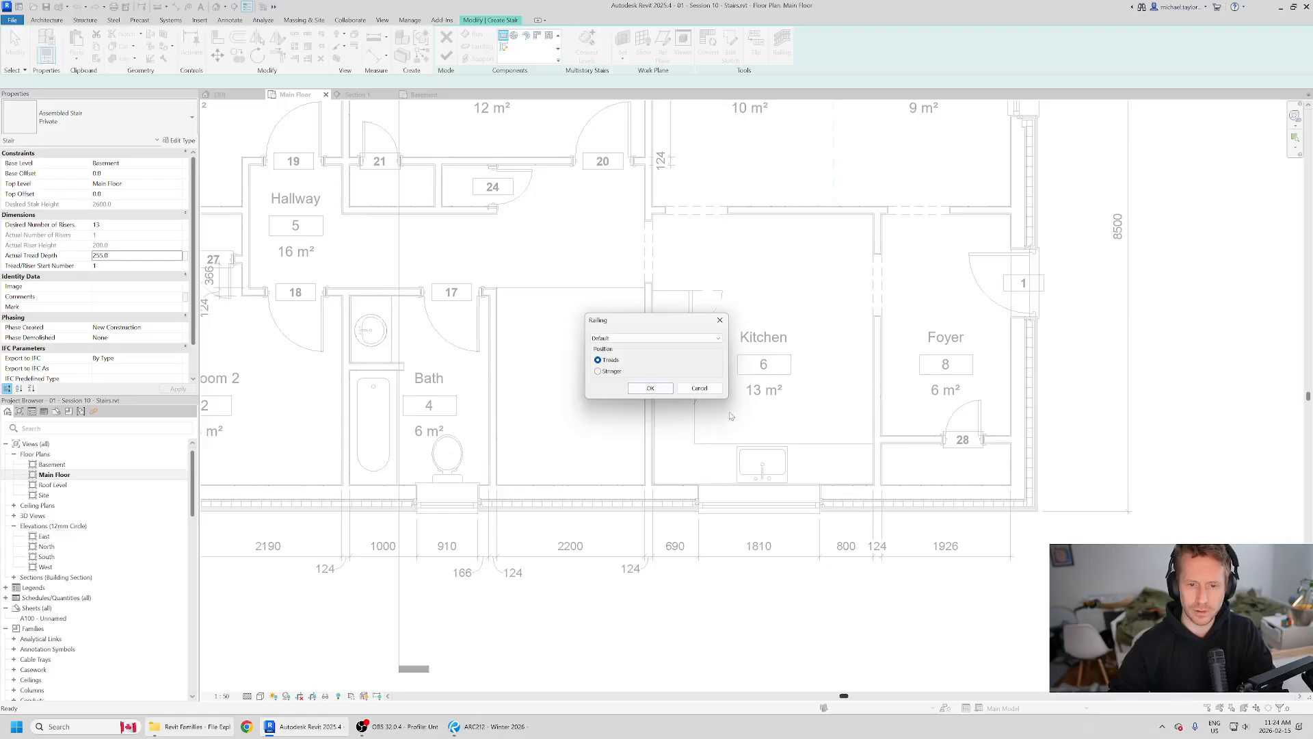
{"action": "left_click", "coordinate": [699, 388]}
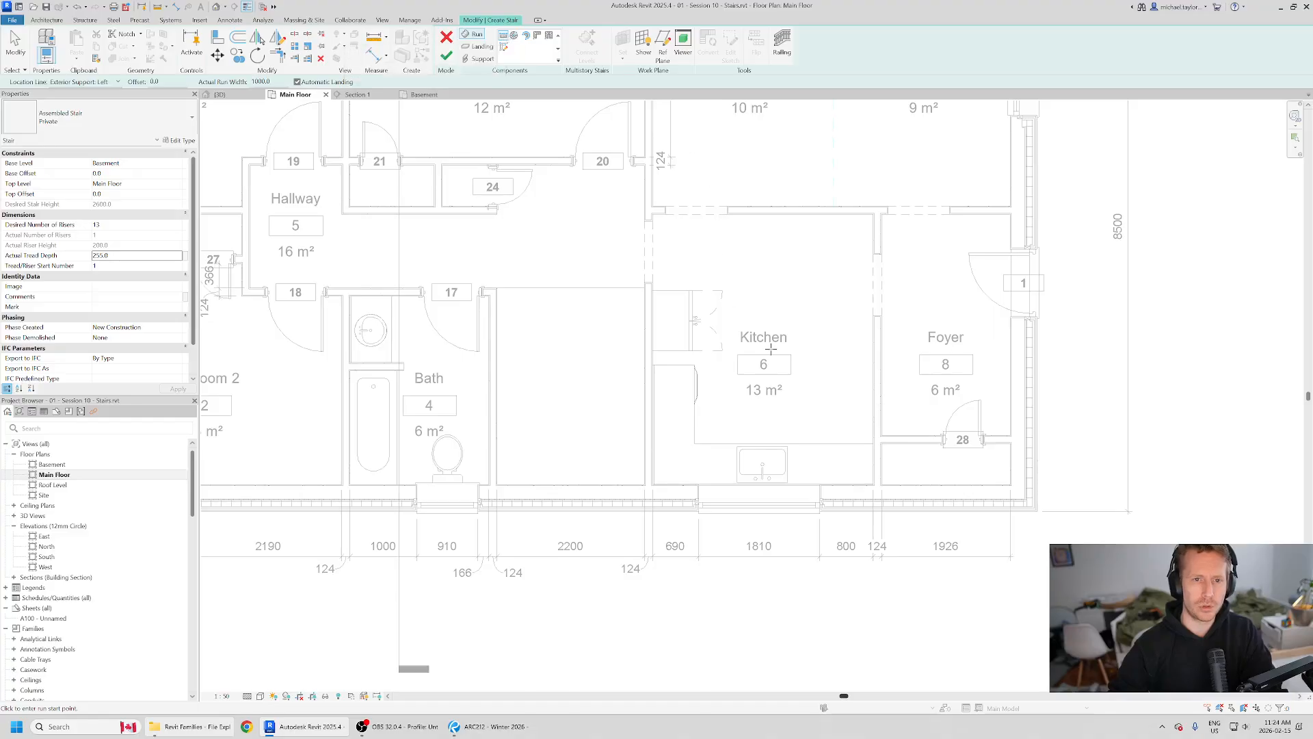
{"action": "scroll", "coordinate": [678, 318], "scroll_direction": "up", "scroll_amount": 2}
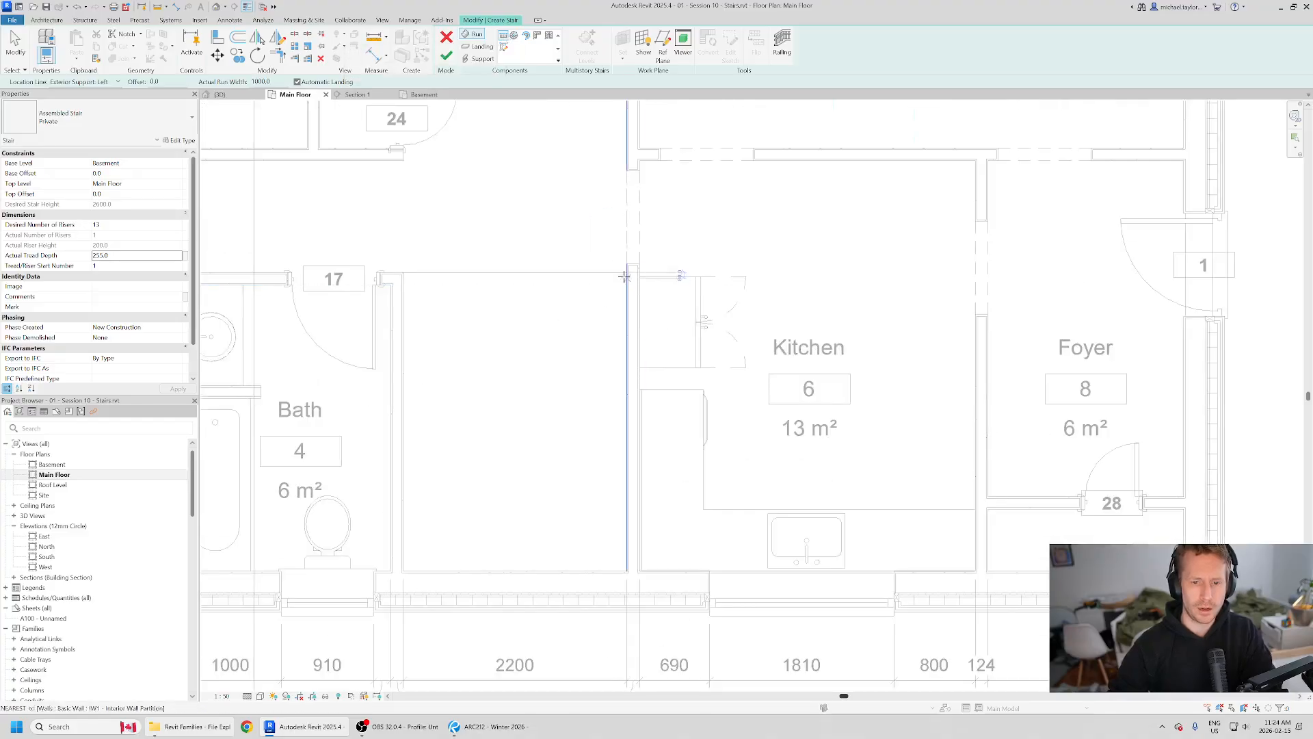
{"action": "middle_click_drag", "start_coordinate": [519, 466], "coordinate": [559, 419]}
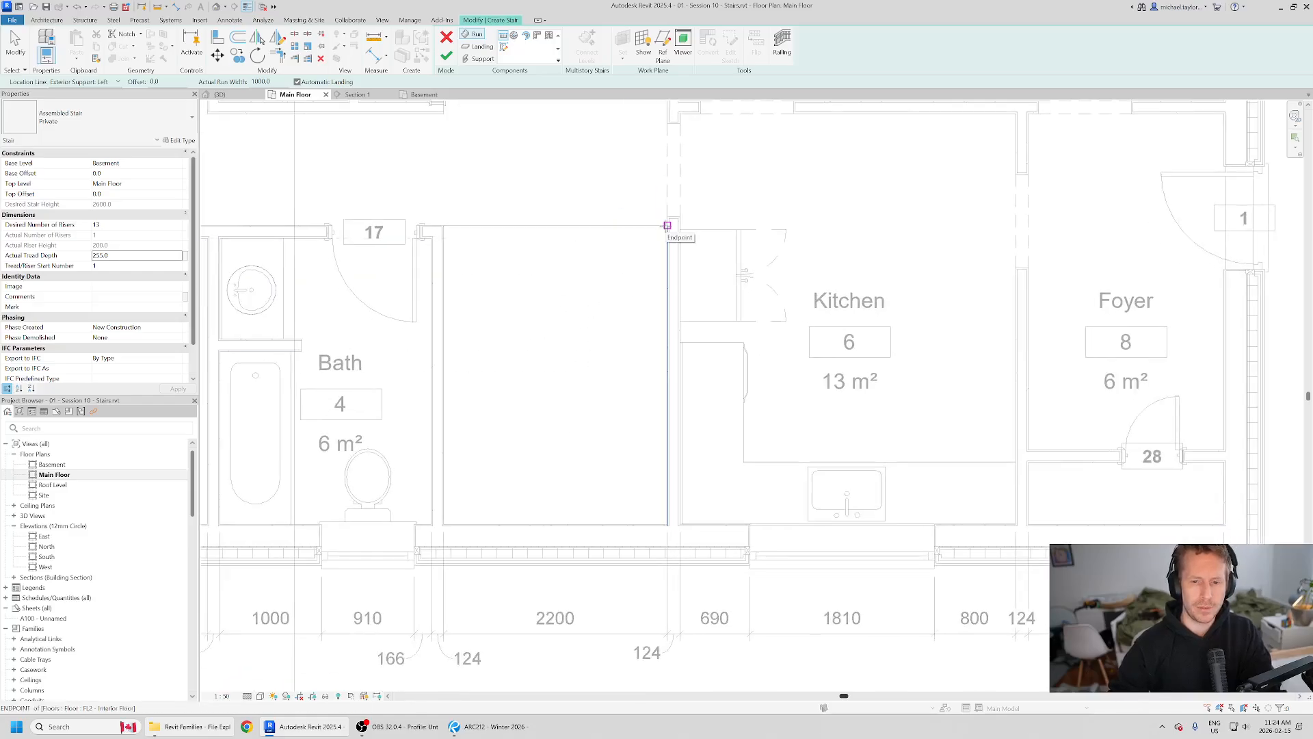
{"action": "left_click", "coordinate": [667, 225]}
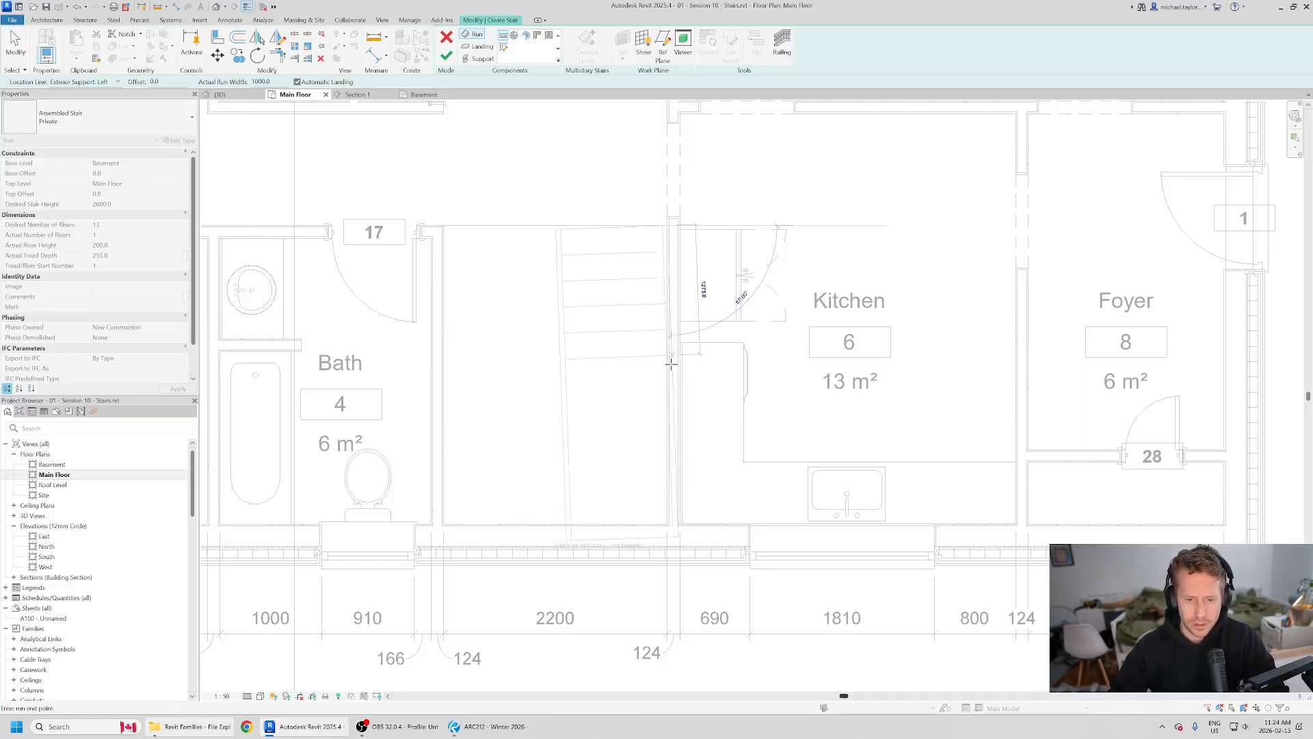
{"action": "middle_click_drag", "start_coordinate": [662, 372], "coordinate": [705, 258]}
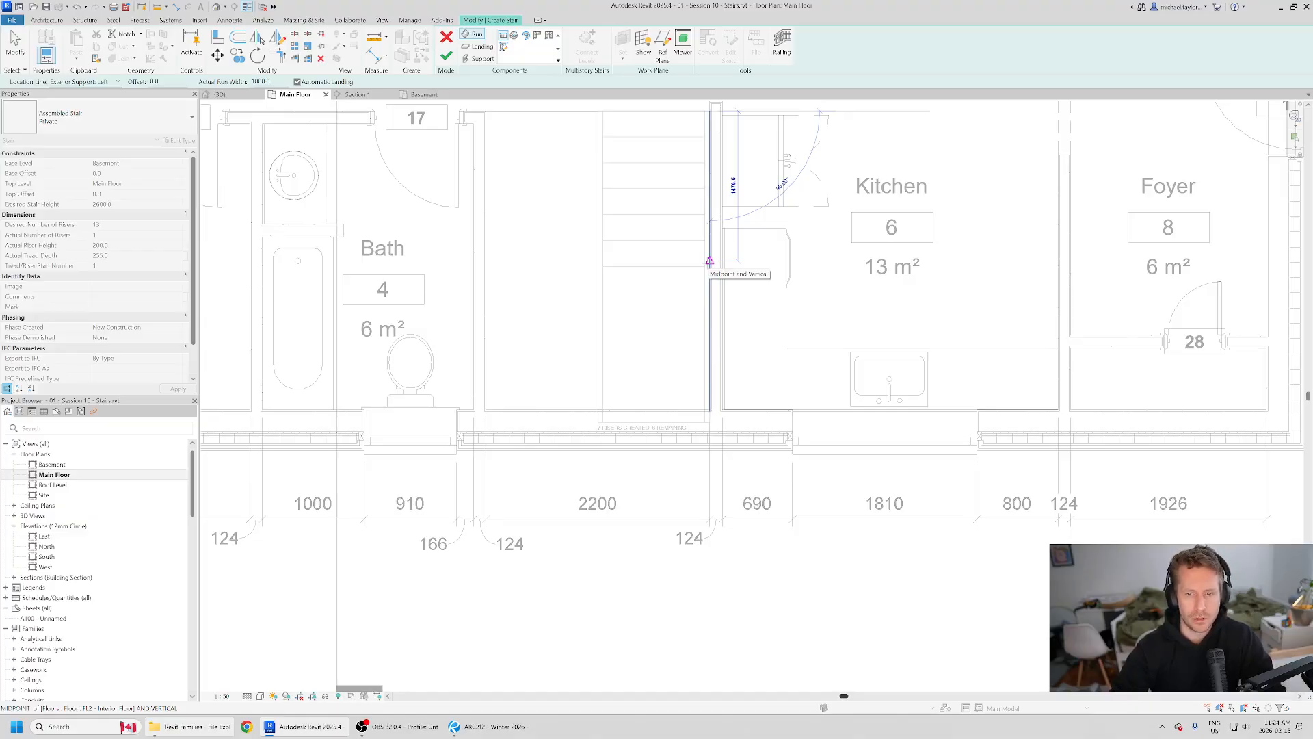
{"action": "key", "text": "Escape"}
{"action": "key", "text": "Escape"}
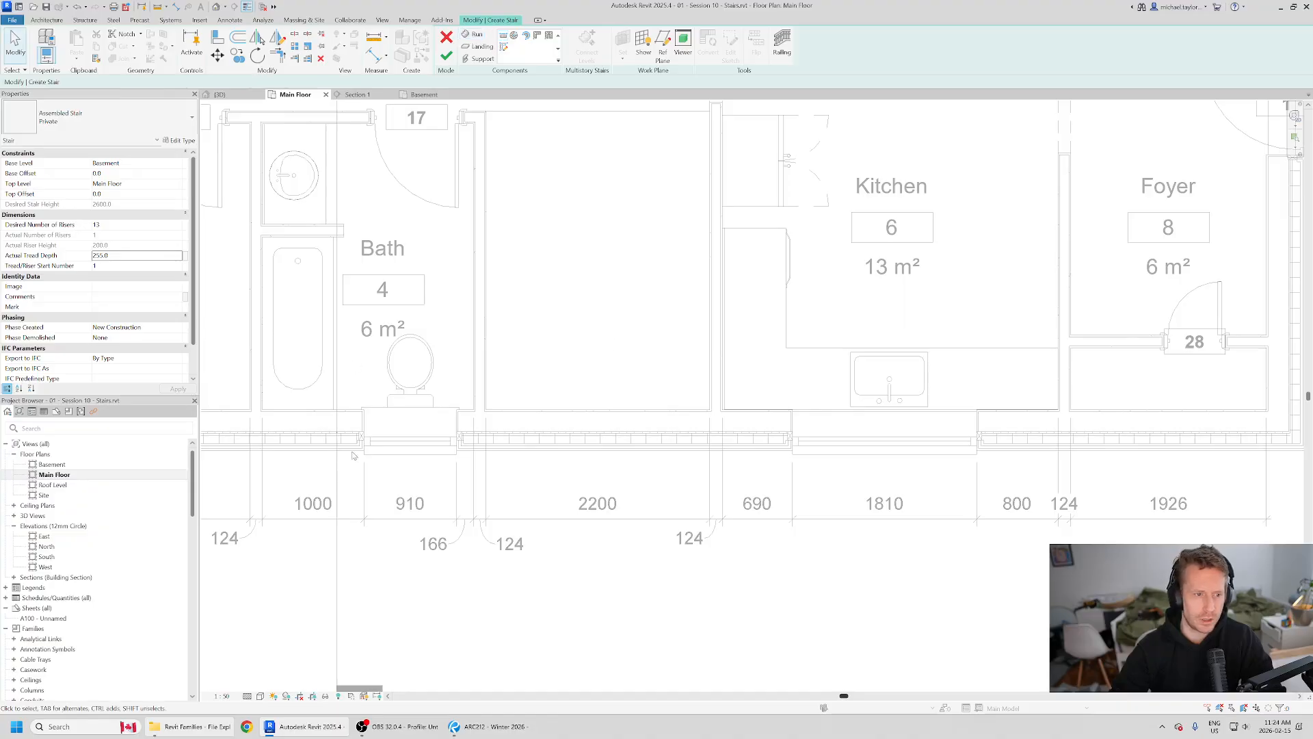
Step: Set the desired number of risers to 16 and draw an eight-riser run along the Kitchen-side wall, starting at the opening's hallway corner
{"action": "left_click", "coordinate": [131, 225]}
{"action": "type", "text": "16"}
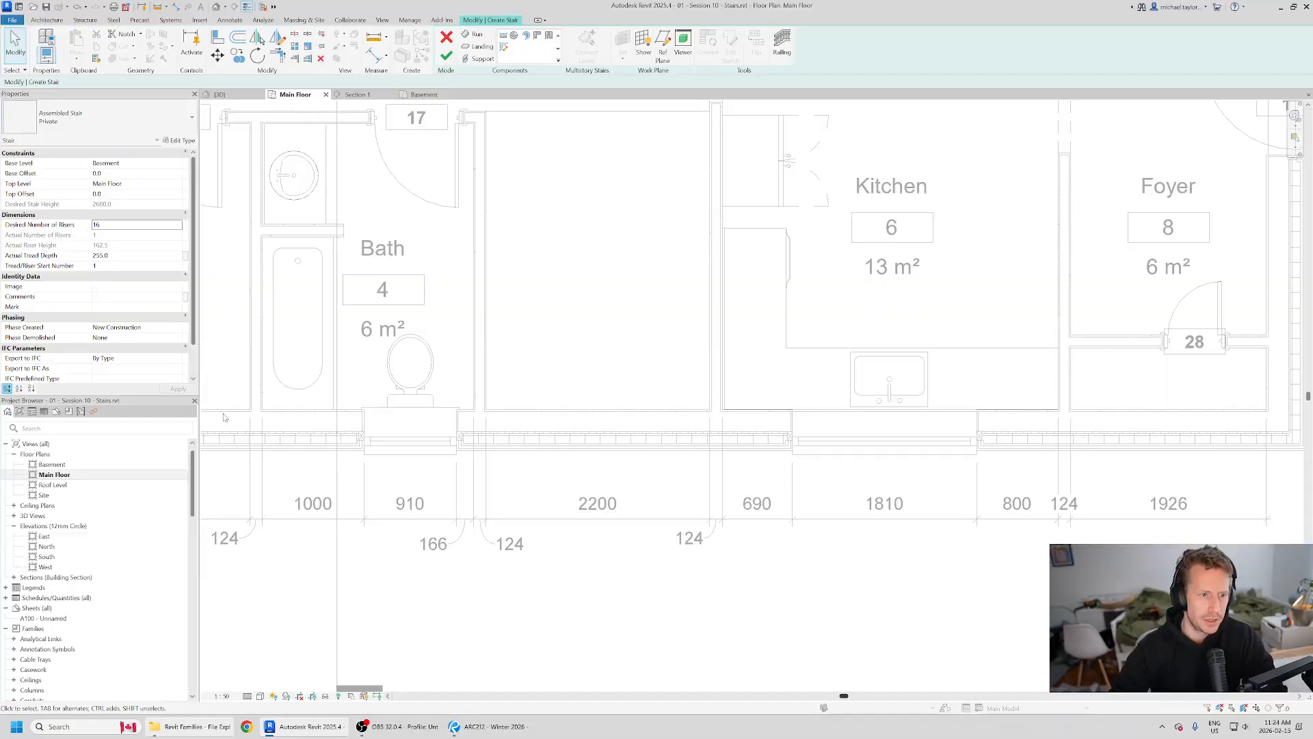
{"action": "middle_click_drag", "start_coordinate": [697, 143], "coordinate": [675, 225]}
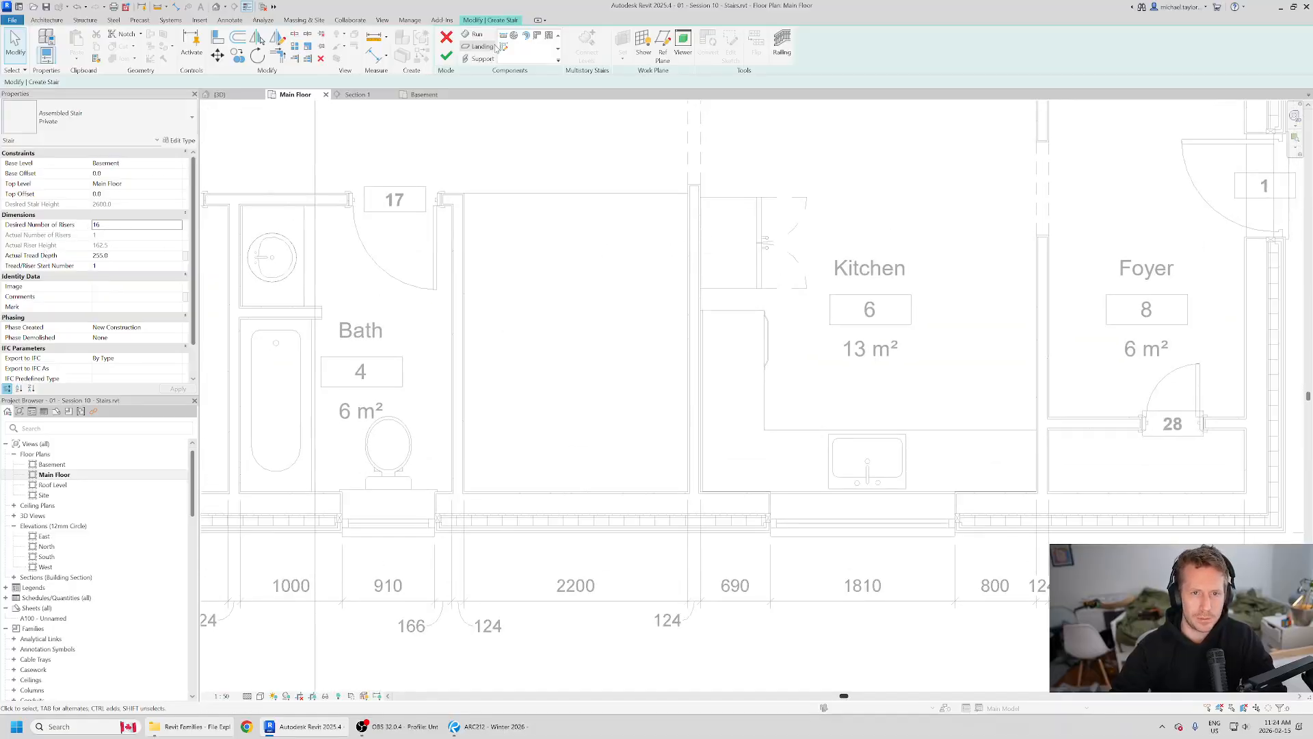
{"action": "left_click", "coordinate": [473, 34]}
{"action": "left_click", "coordinate": [687, 192]}
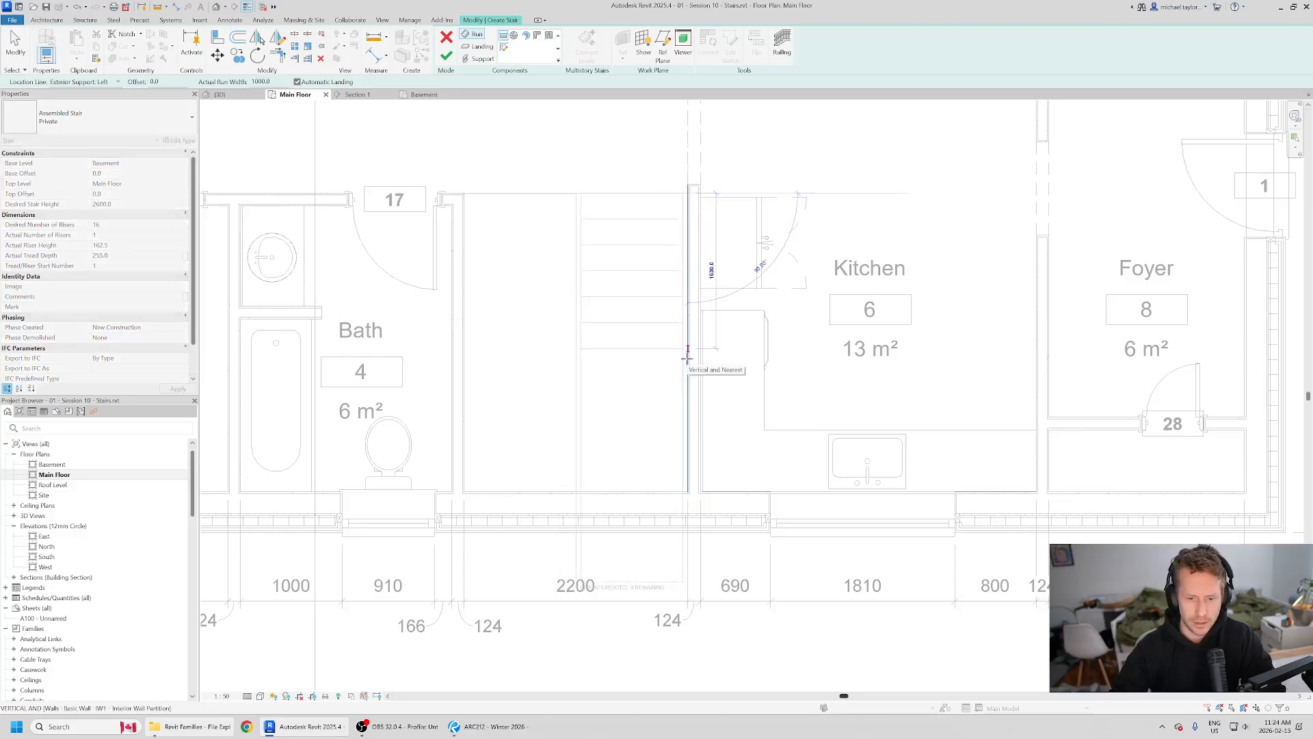
{"action": "middle_click_drag", "start_coordinate": [683, 412], "coordinate": [682, 277]}
{"action": "scroll", "coordinate": [683, 277], "scroll_direction": "up", "scroll_amount": 2}
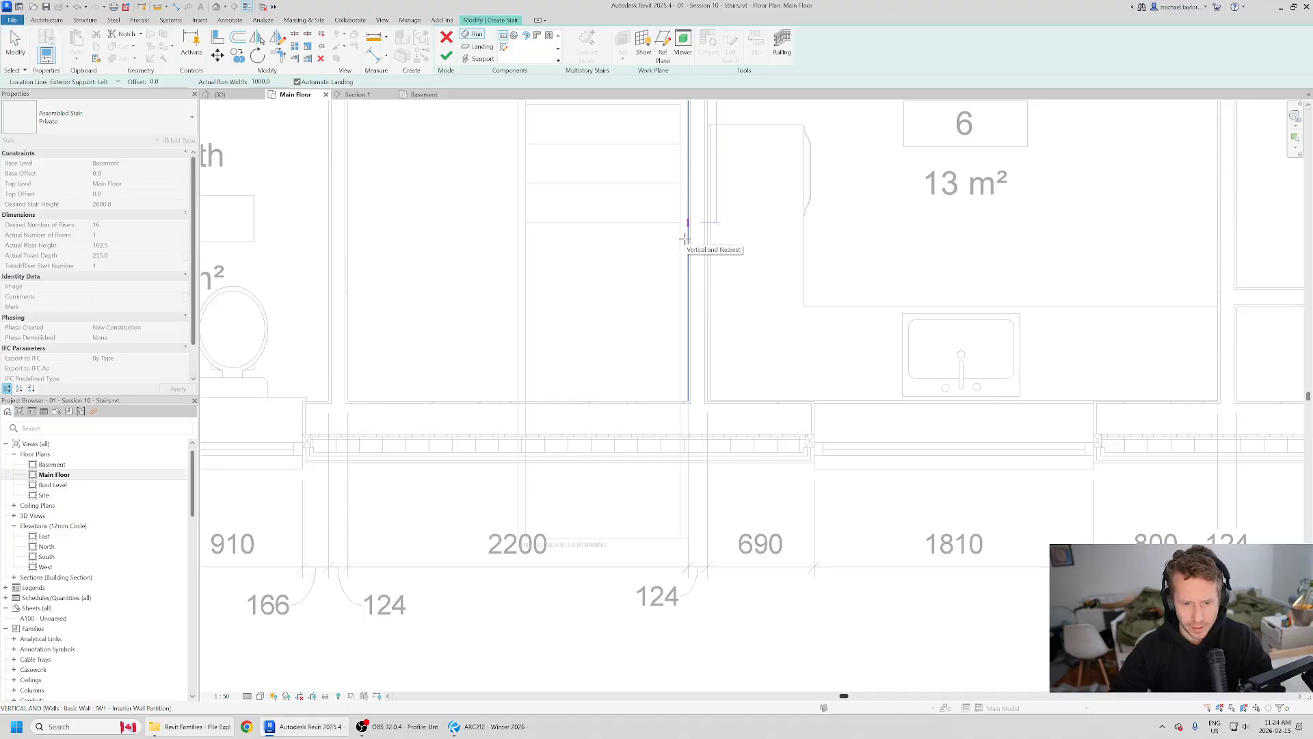
{"action": "scroll", "coordinate": [684, 238], "scroll_direction": "down", "scroll_amount": 1}
{"action": "middle_click_drag", "start_coordinate": [679, 220], "coordinate": [685, 335]}
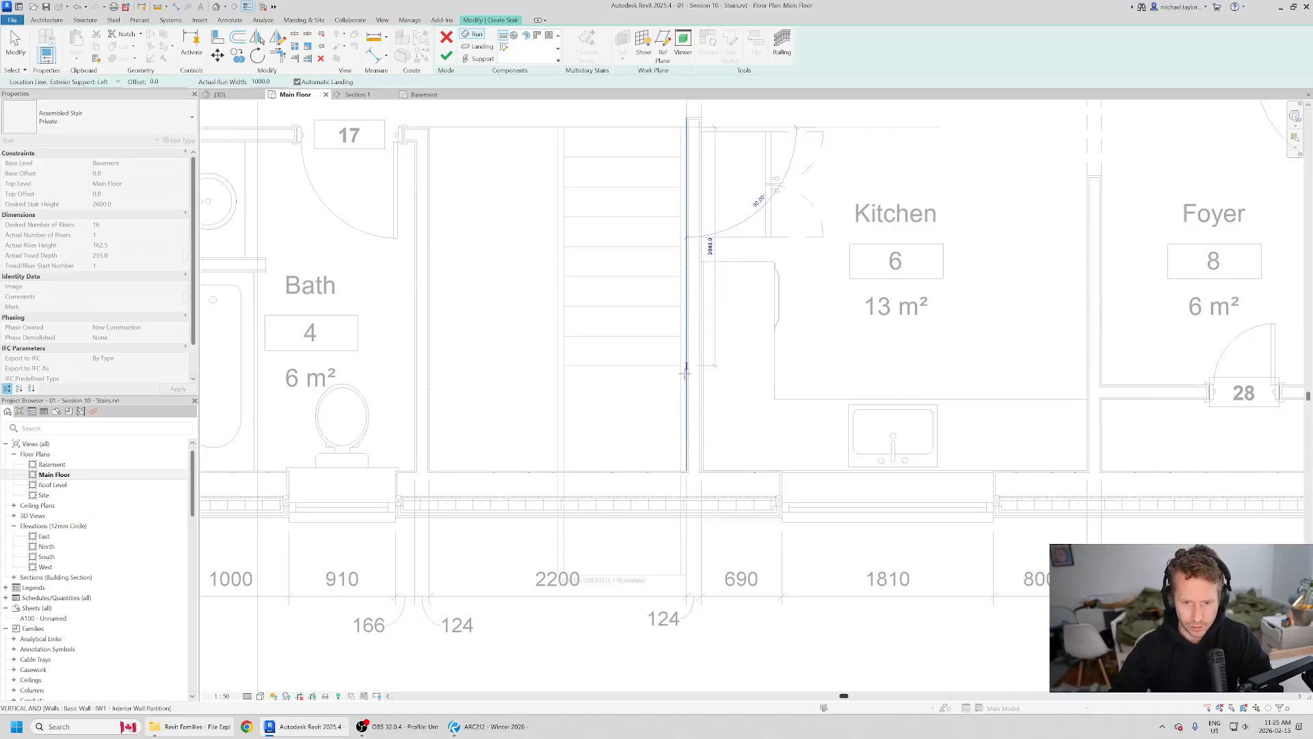
{"action": "left_click", "coordinate": [681, 334]}
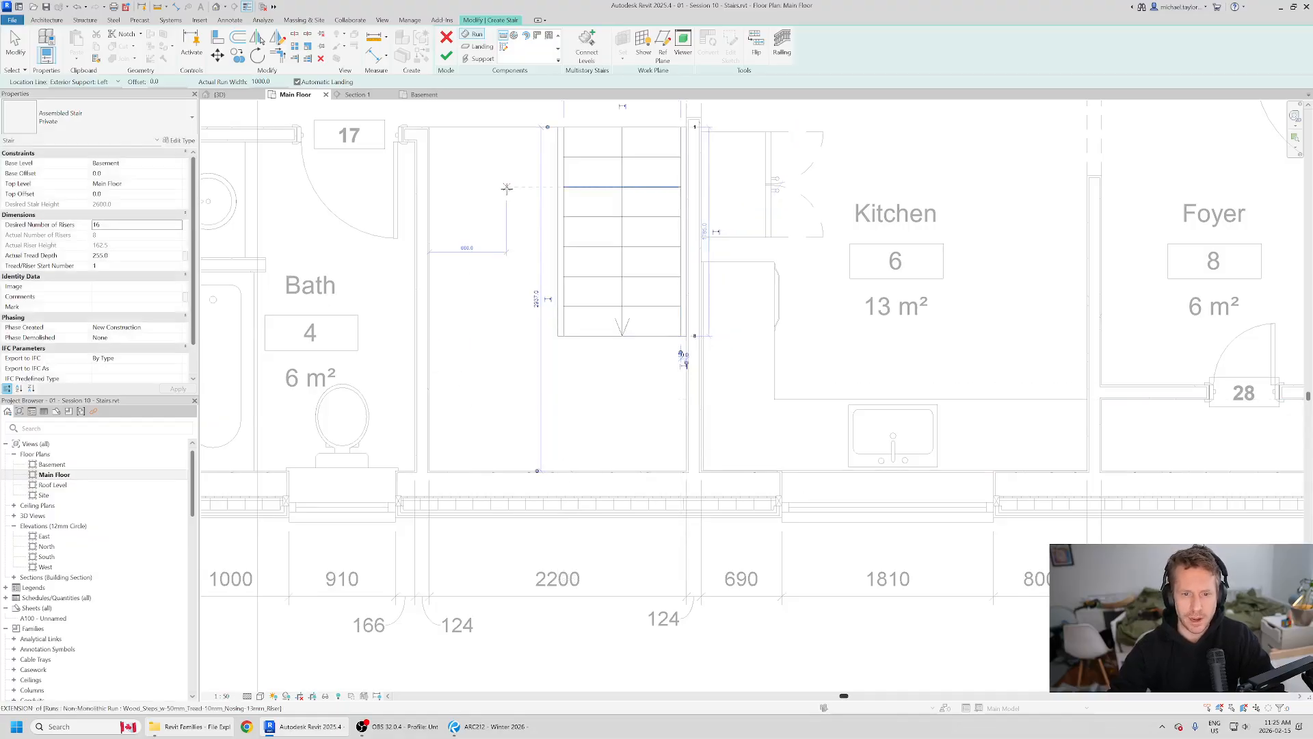
Step: Examine the U-shaped stair's second run and landing in the Revu basement reference plan, and return to Revit
{"action": "middle_click_drag", "start_coordinate": [509, 193], "coordinate": [550, 292]}
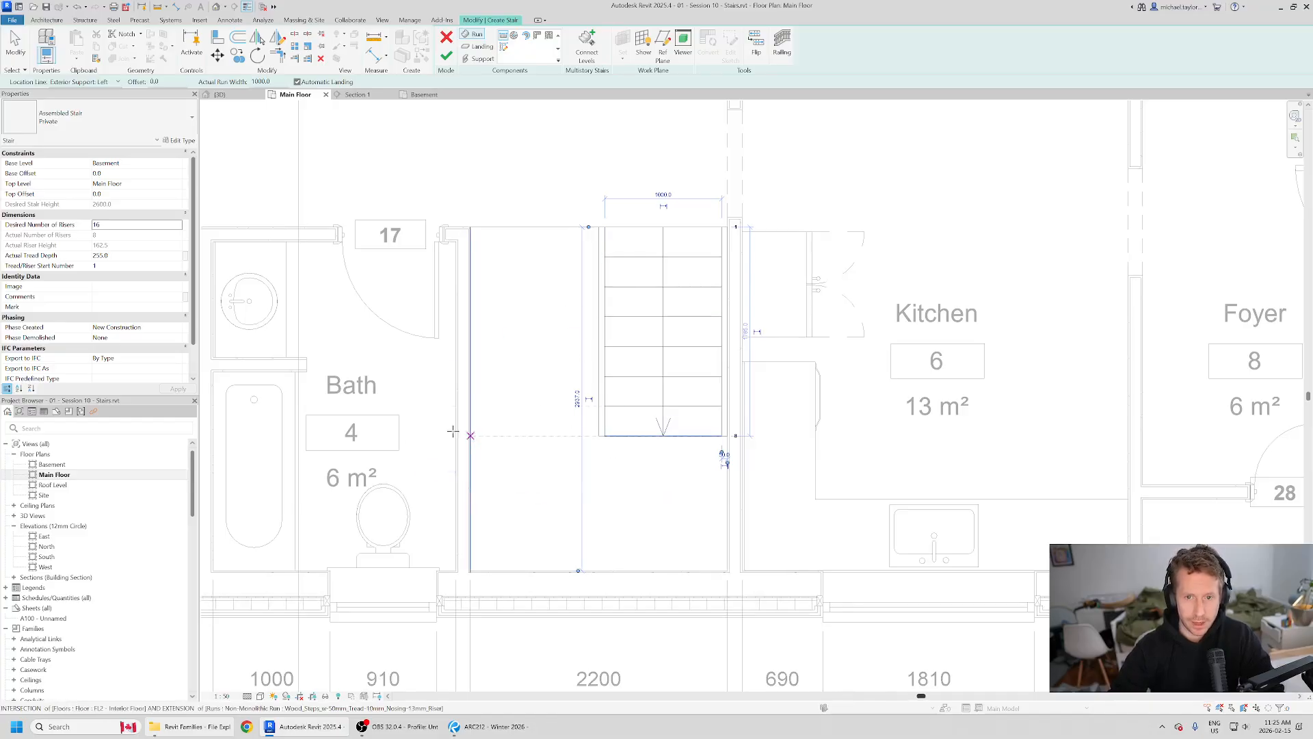
{"action": "left_click", "coordinate": [479, 726]}
{"action": "scroll", "coordinate": [531, 491], "scroll_direction": "up", "scroll_amount": 2}
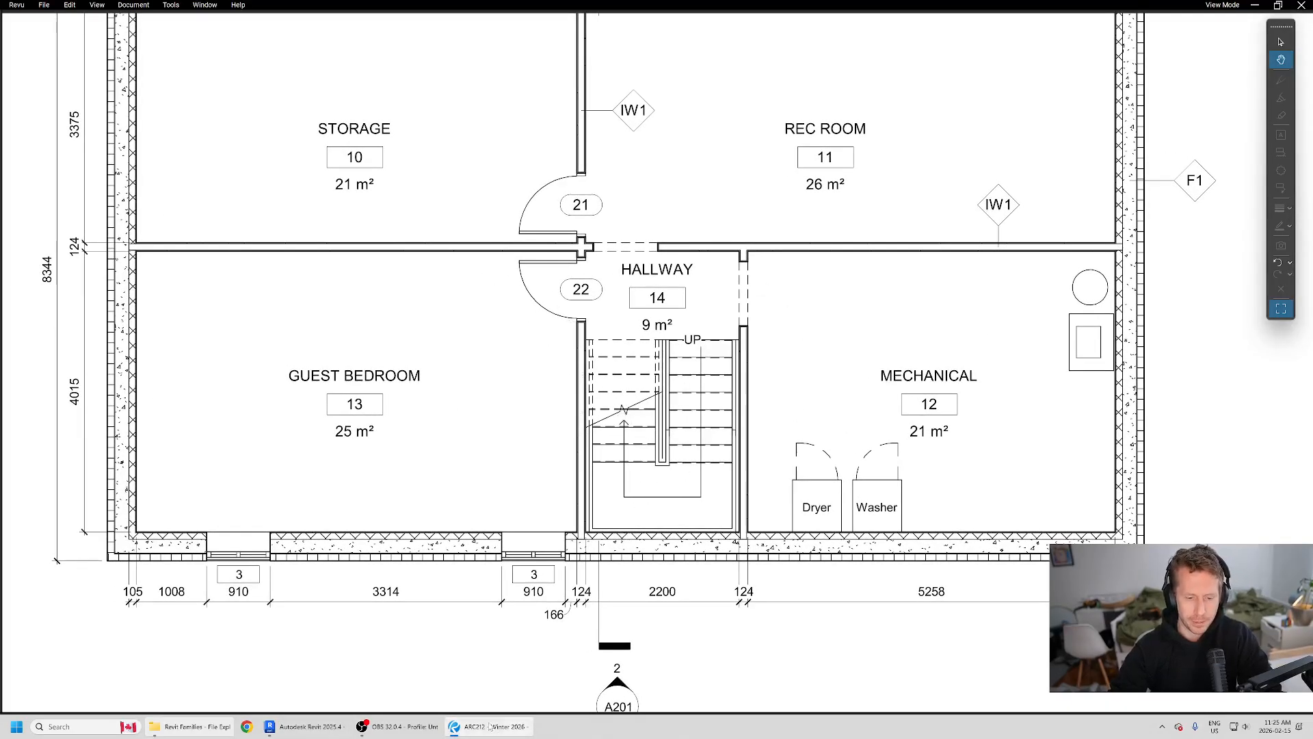
{"action": "left_click", "coordinate": [308, 726]}
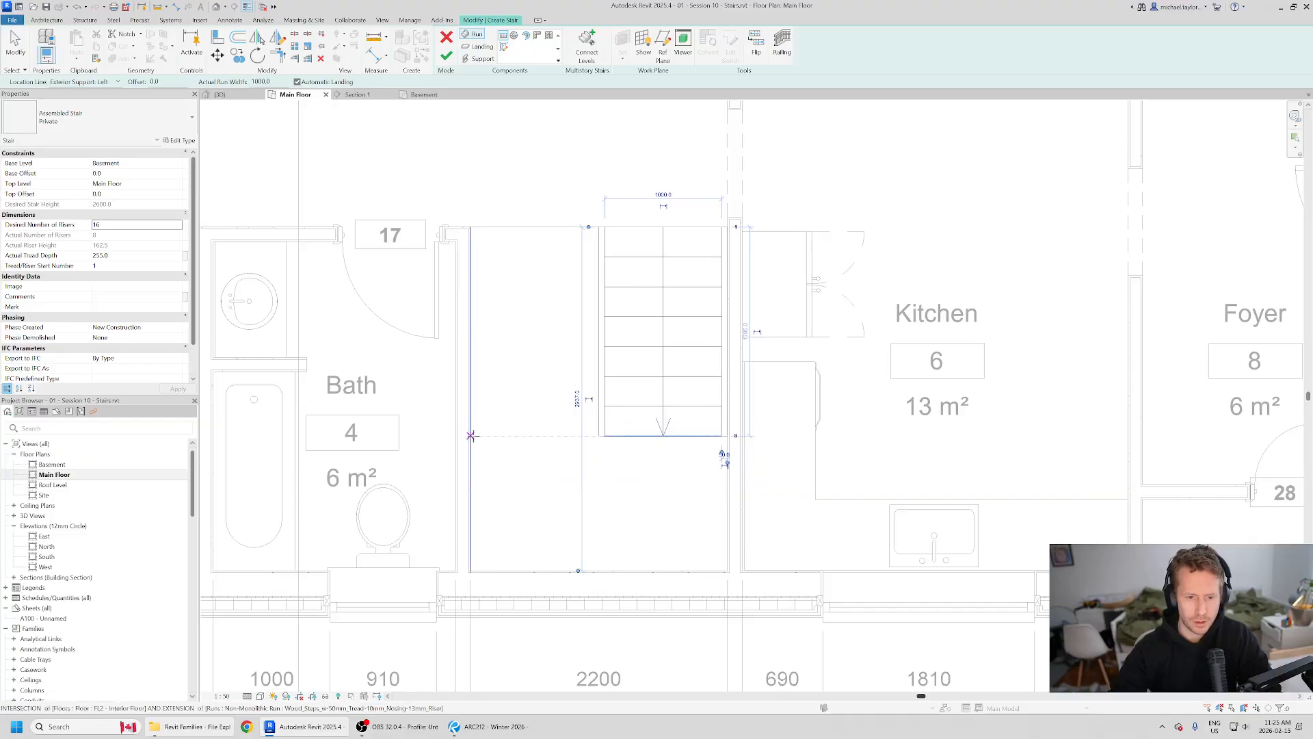
Step: Draw the second eight-riser run along the Bath-side wall, from level with the first run's end up to the hallway edge, with an automatic landing
{"action": "left_click", "coordinate": [472, 435]}
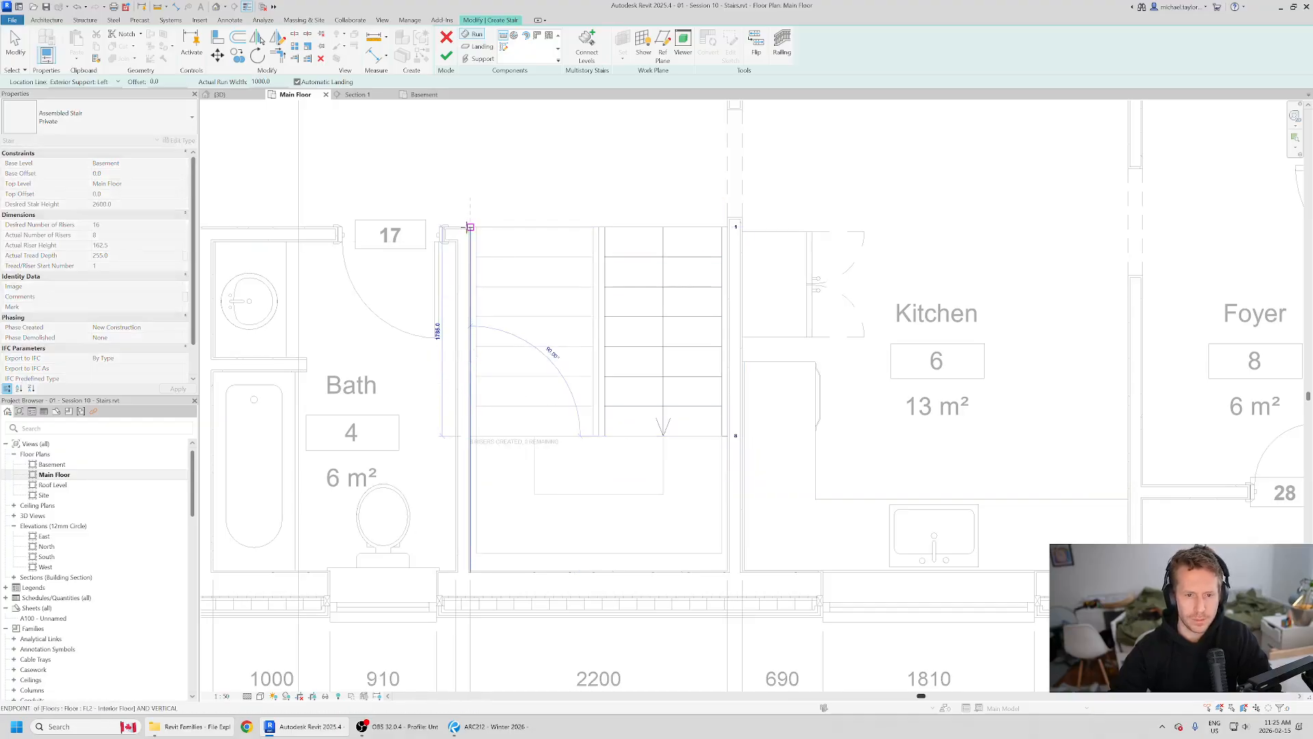
{"action": "left_click", "coordinate": [465, 215]}
{"action": "key", "text": "Escape"}
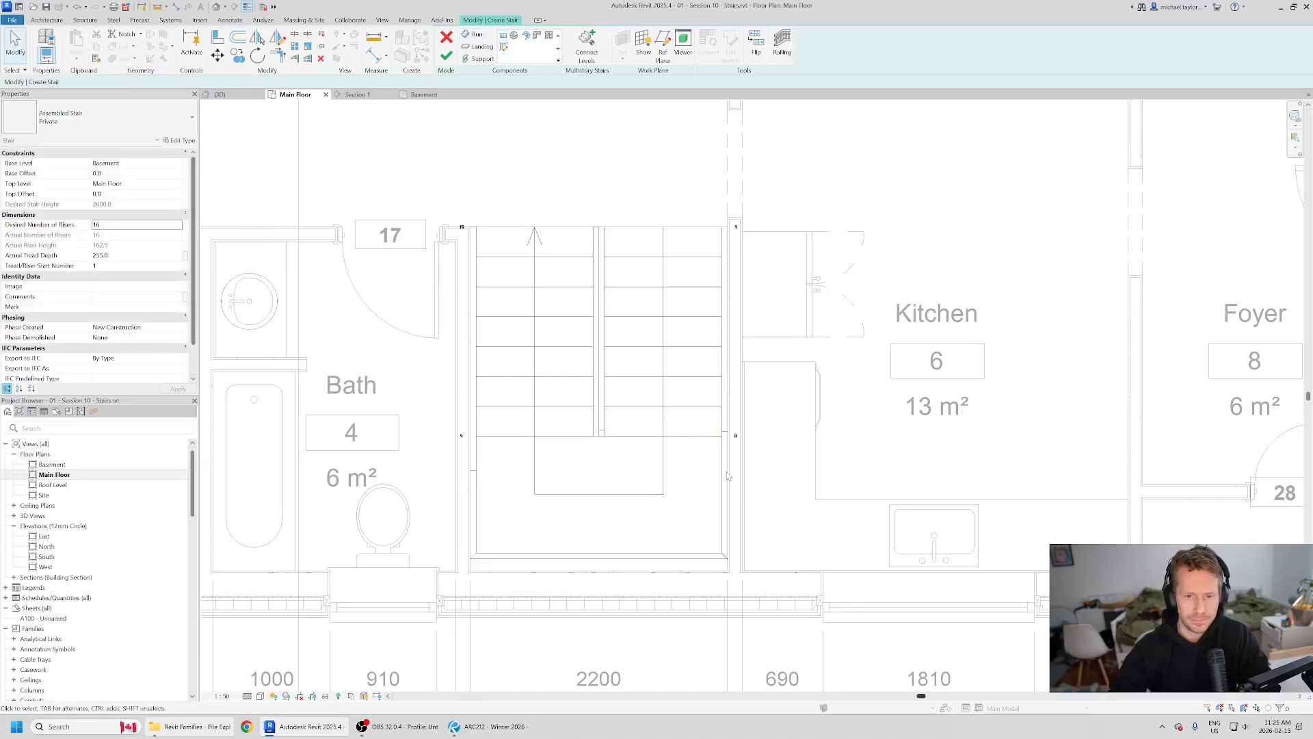
{"action": "scroll", "coordinate": [639, 424], "scroll_direction": "down", "scroll_amount": 2}
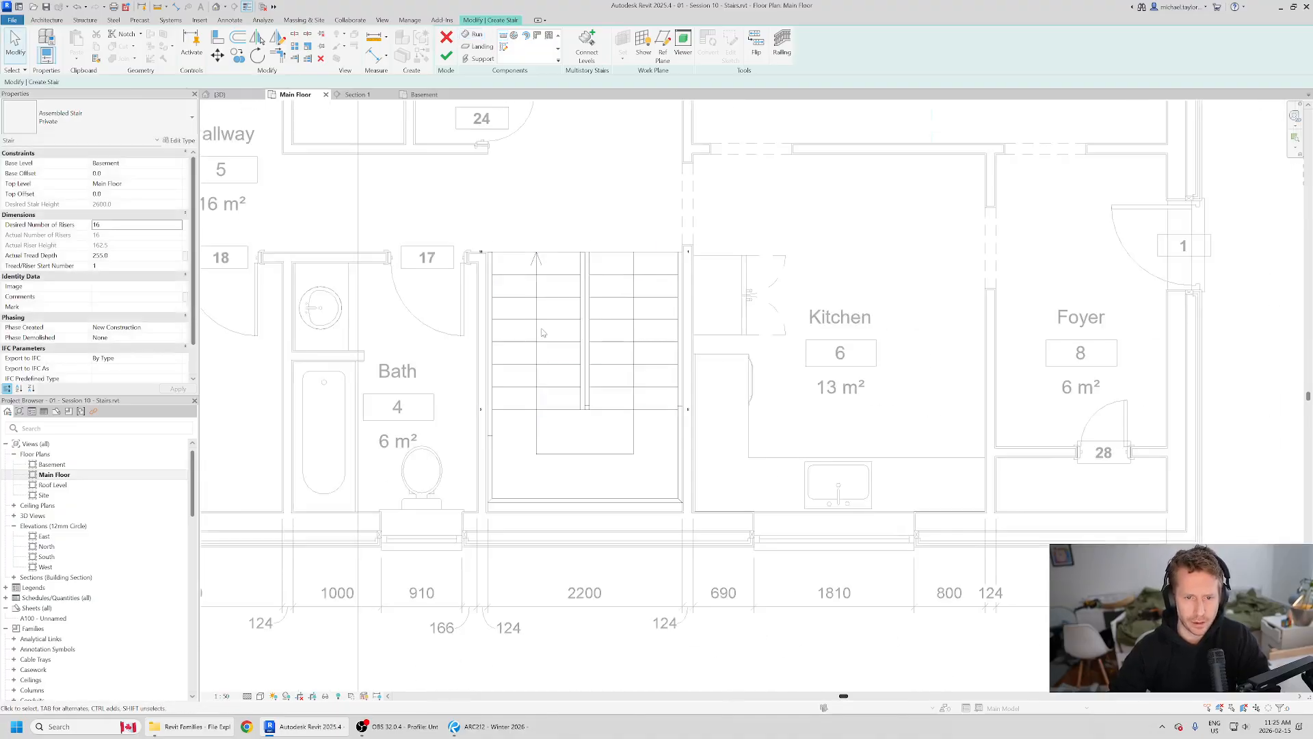
Step: Open the 3D view and inspect the stringers supporting the landing and the lower run
{"action": "left_click", "coordinate": [219, 95]}
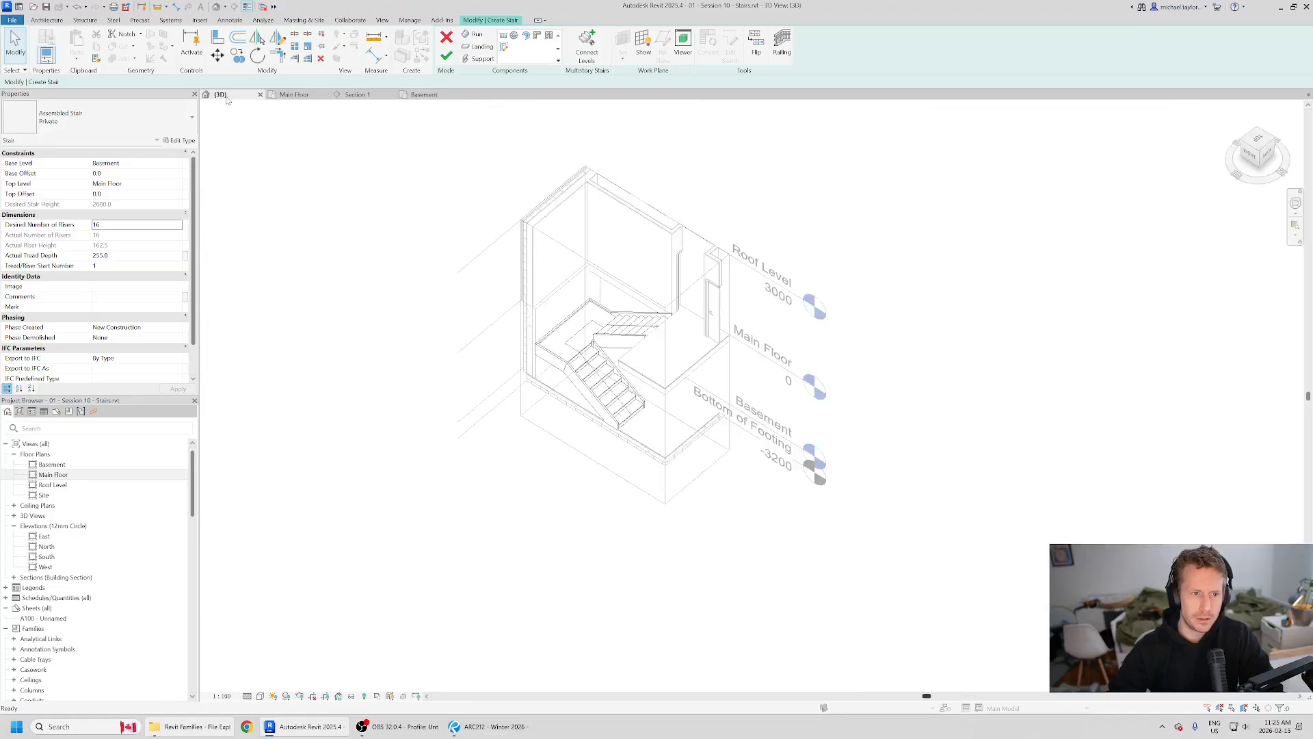
{"action": "middle_click_drag", "start_coordinate": [647, 388], "coordinate": [585, 310], "text": "shift"}
{"action": "scroll", "coordinate": [573, 464], "scroll_direction": "up", "scroll_amount": 3}
{"action": "scroll", "coordinate": [585, 310], "scroll_direction": "up", "scroll_amount": 2}
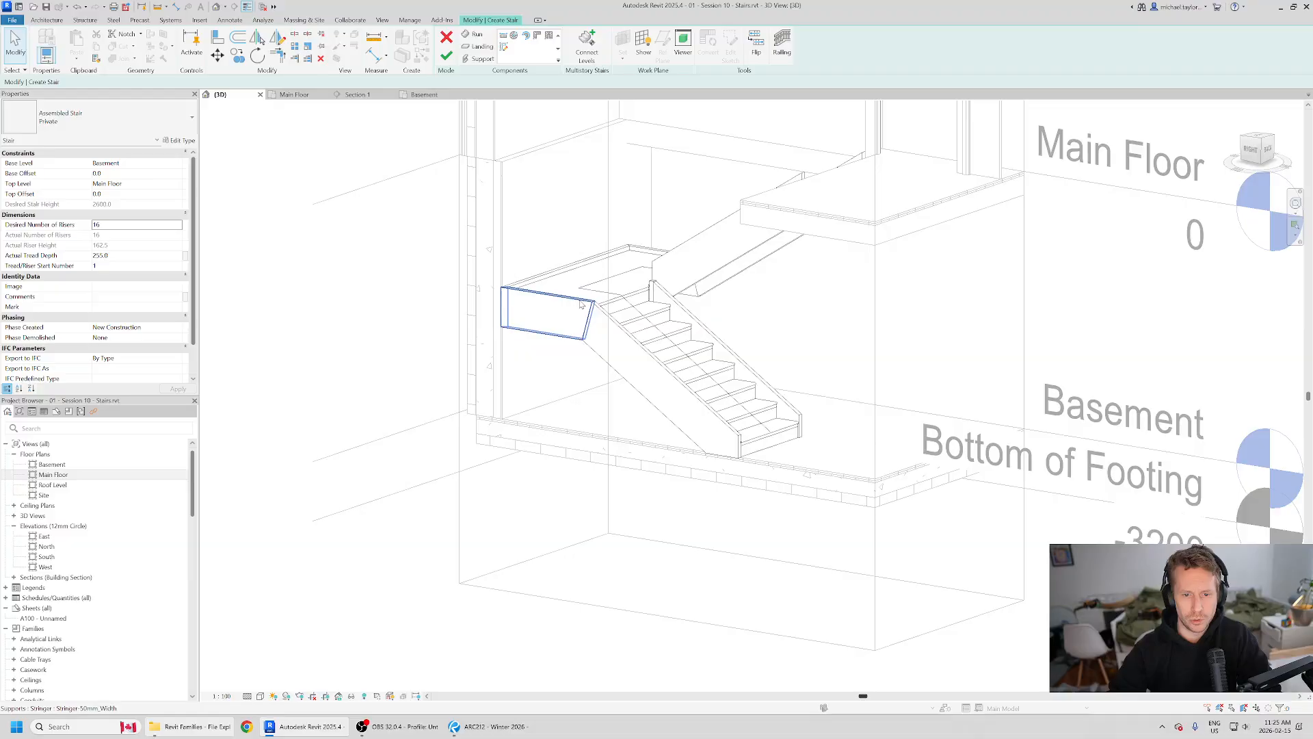
{"action": "left_click", "coordinate": [584, 307]}
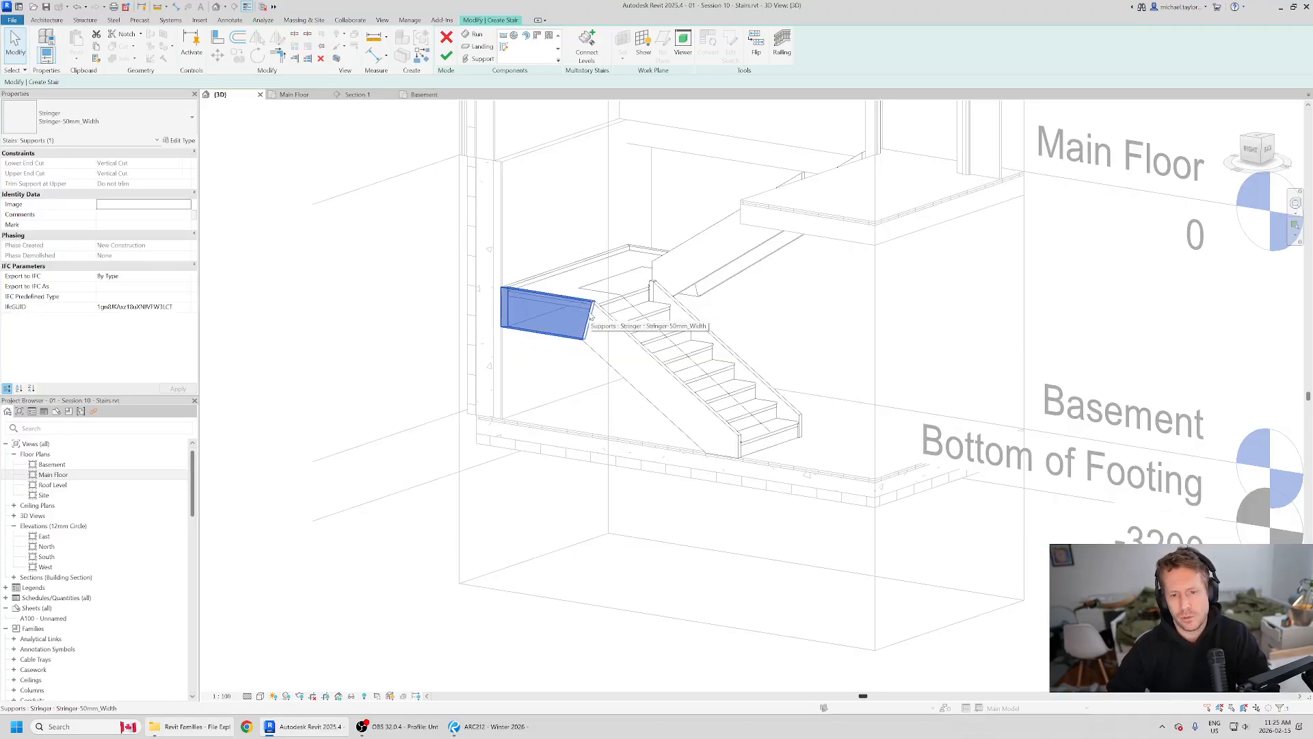
{"action": "key", "text": "Escape"}
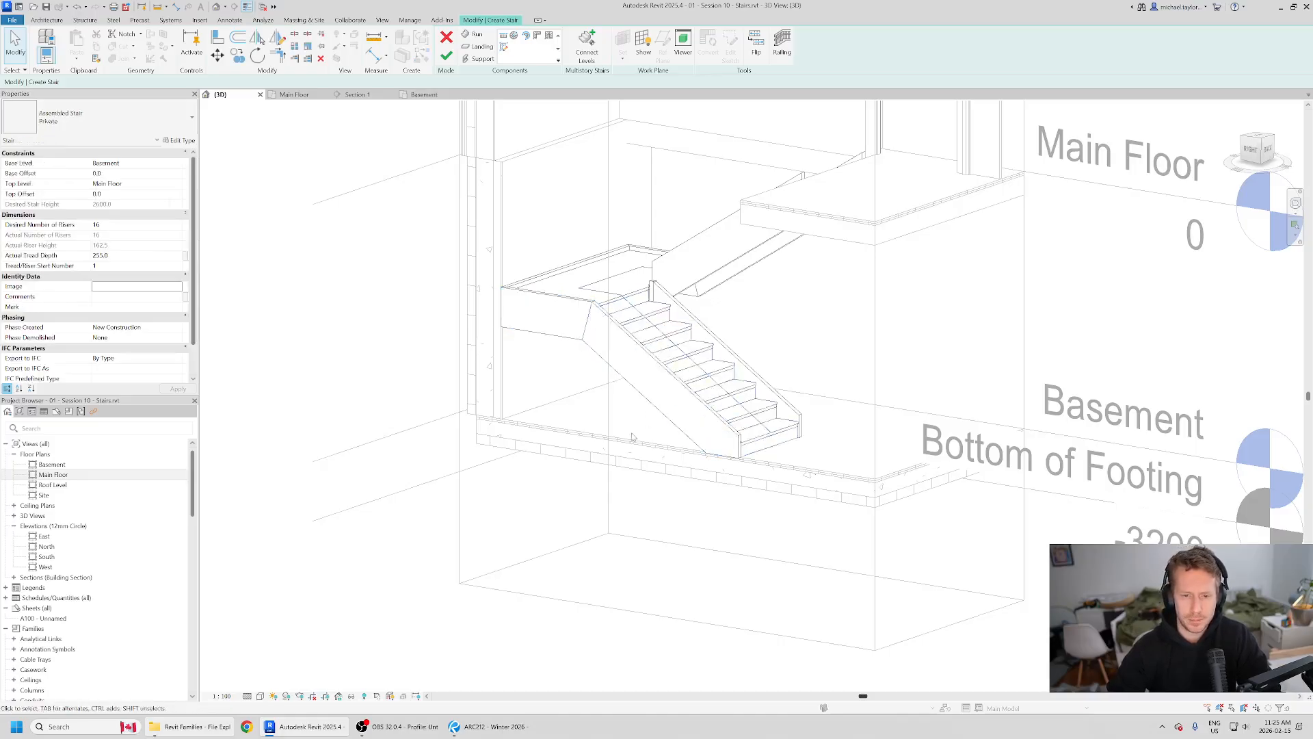
{"action": "middle_click_drag", "start_coordinate": [773, 477], "coordinate": [664, 431], "text": "shift"}
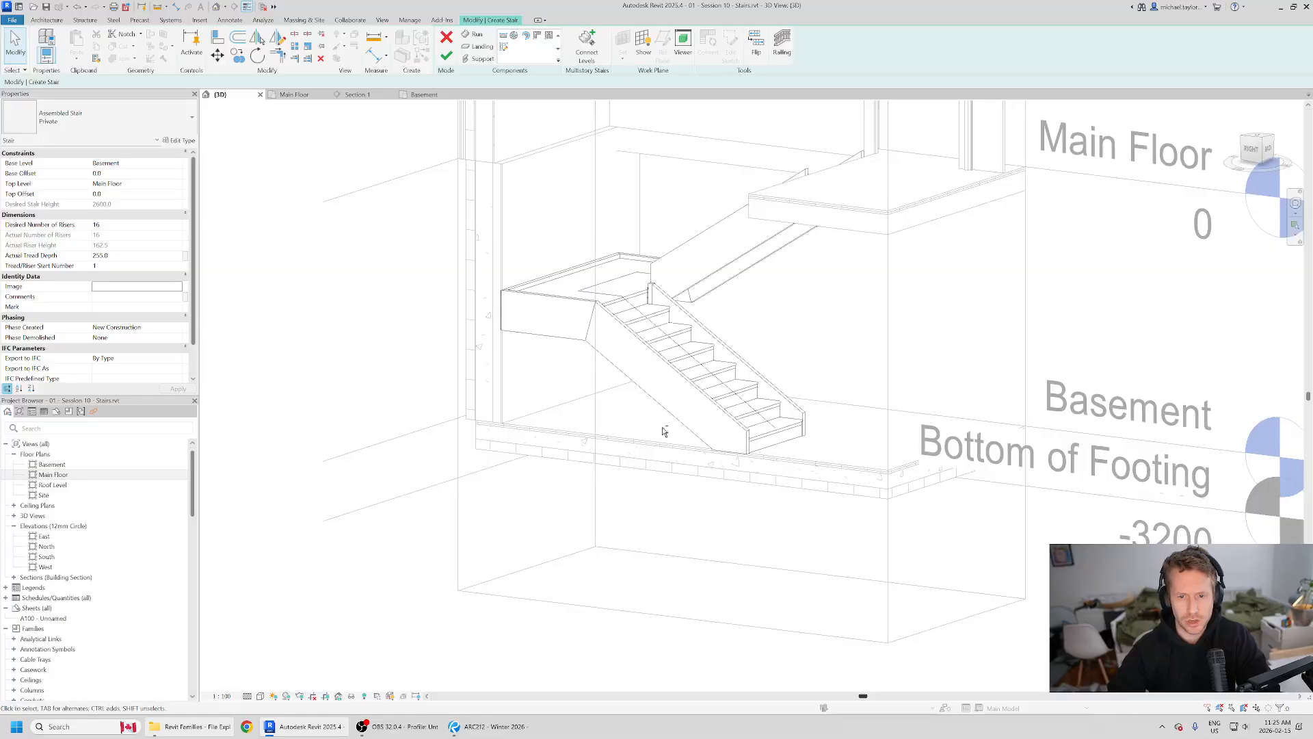
{"action": "left_click", "coordinate": [544, 302]}
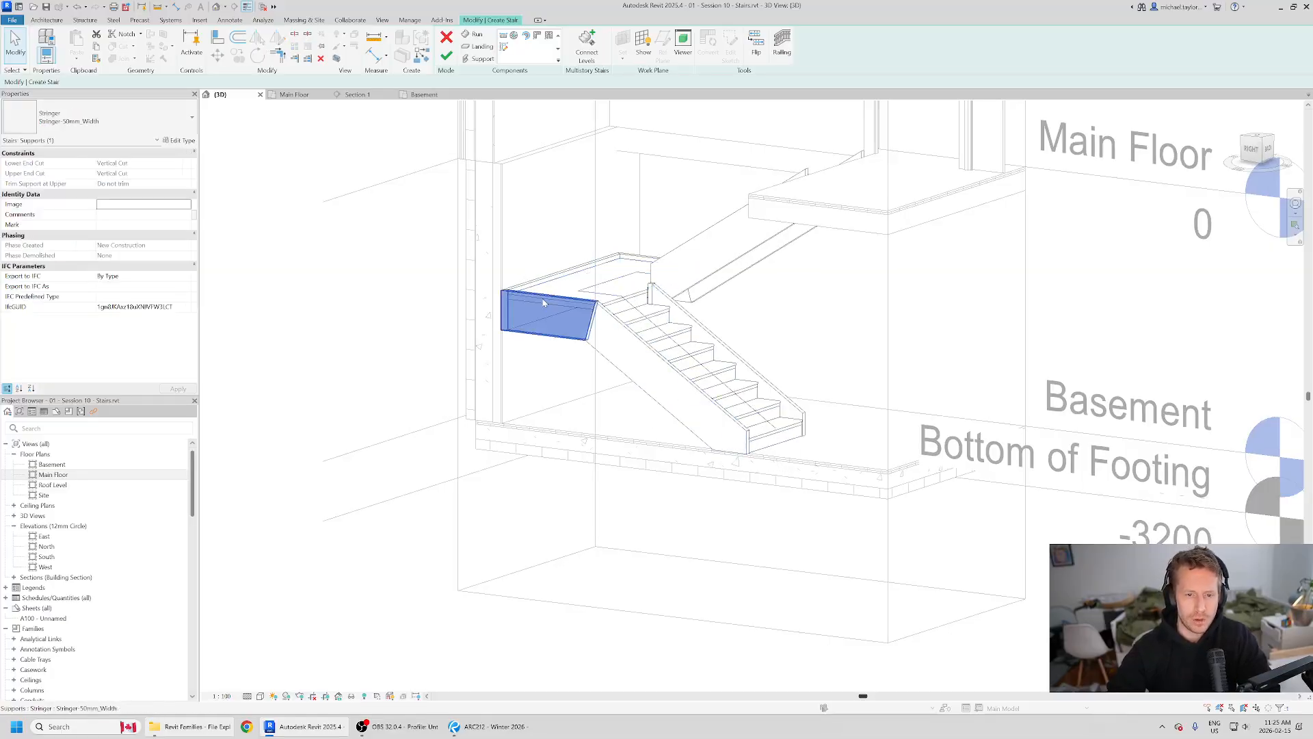
{"action": "left_click", "coordinate": [636, 349]}
{"action": "left_click", "coordinate": [730, 330]}
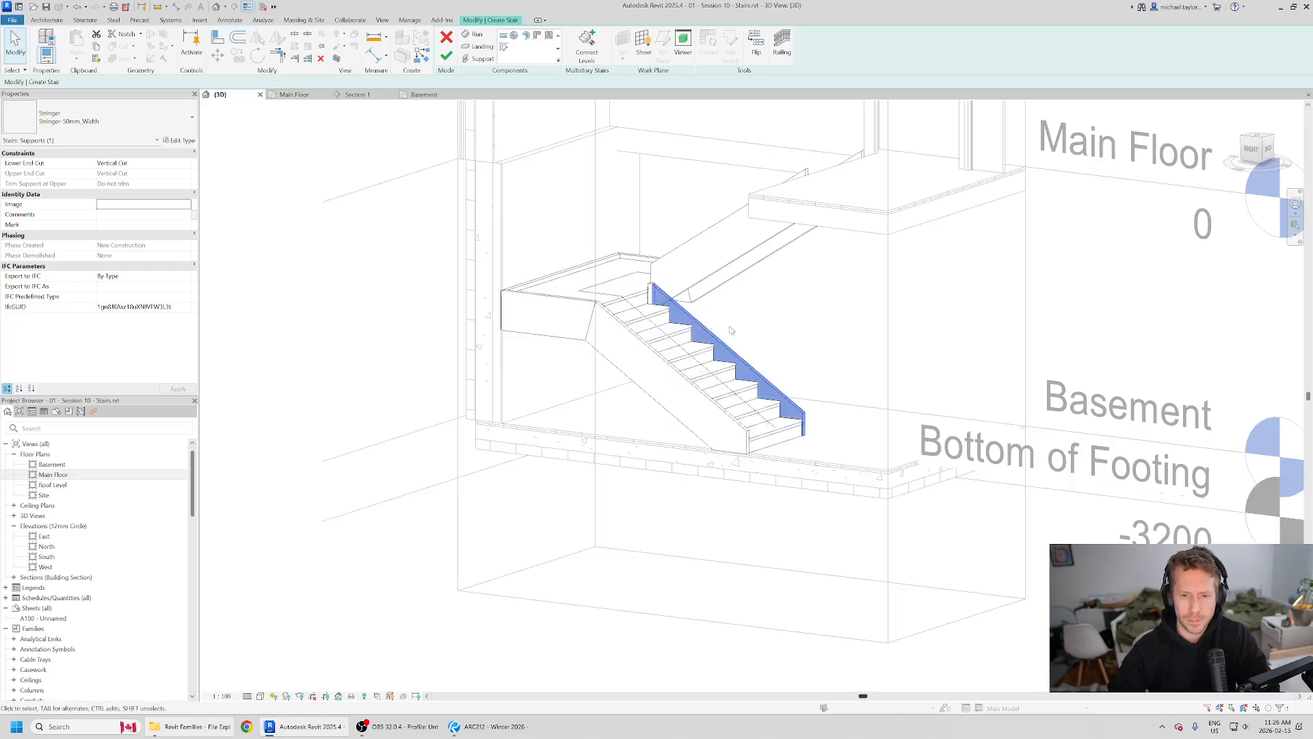
Step: Inspect the upper run's stringer and treads and the landing as individual stair components in 3D
{"action": "middle_click_drag", "start_coordinate": [730, 331], "coordinate": [704, 239], "text": "shift"}
{"action": "left_click", "coordinate": [706, 238]}
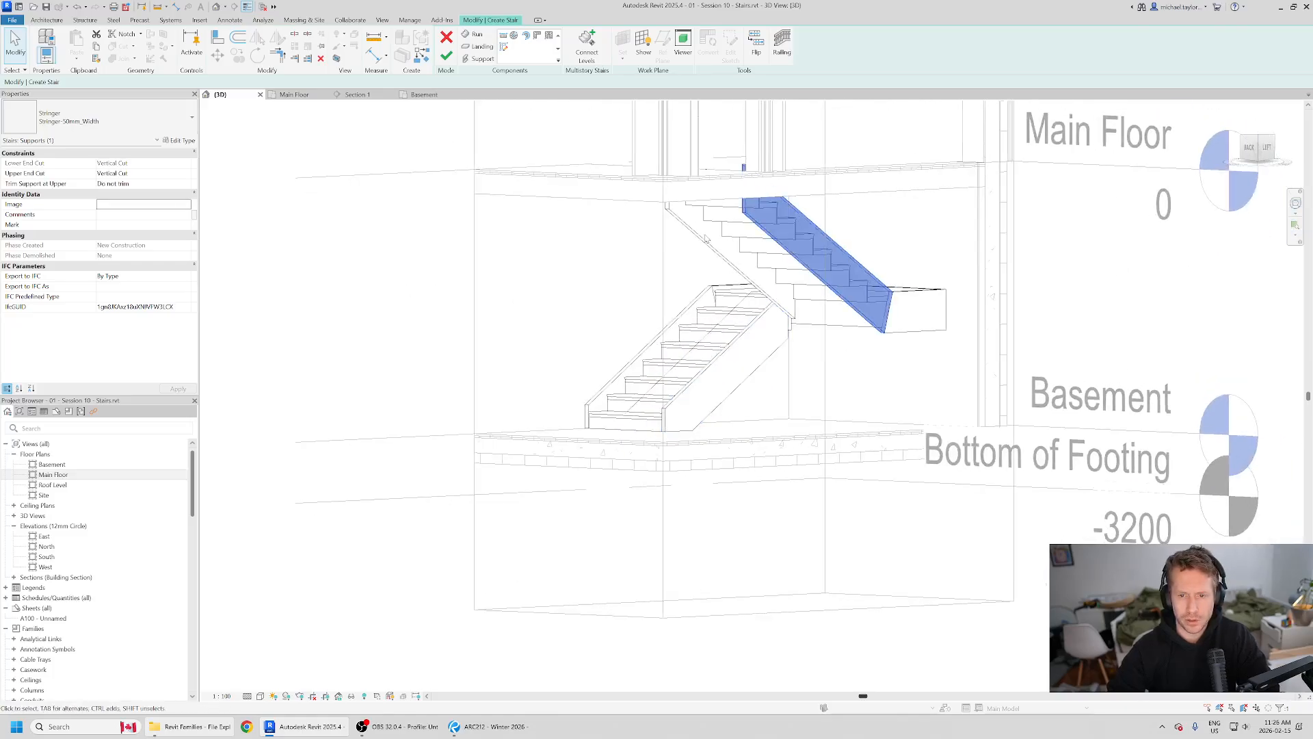
{"action": "middle_click_drag", "start_coordinate": [708, 315], "coordinate": [797, 294], "text": "shift"}
{"action": "left_click", "coordinate": [782, 222]}
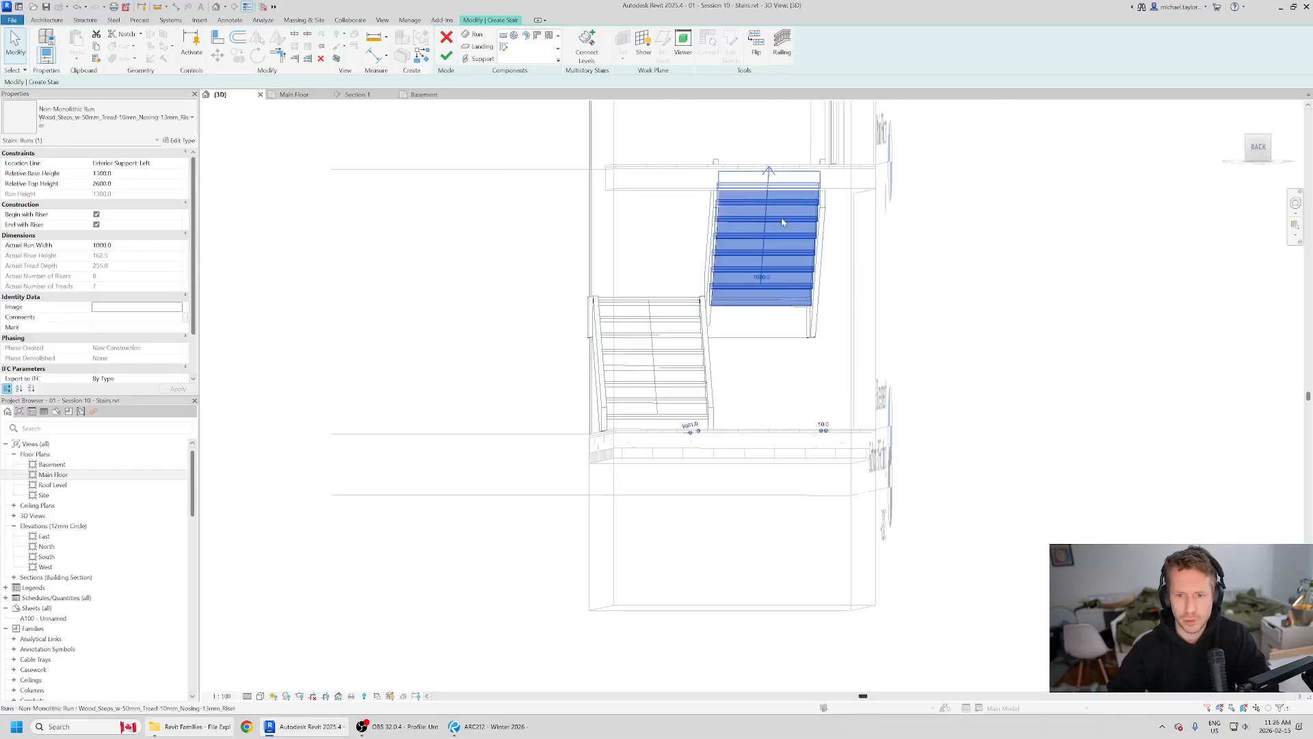
{"action": "middle_click_drag", "start_coordinate": [782, 221], "coordinate": [634, 472], "text": "shift"}
{"action": "left_click", "coordinate": [630, 328]}
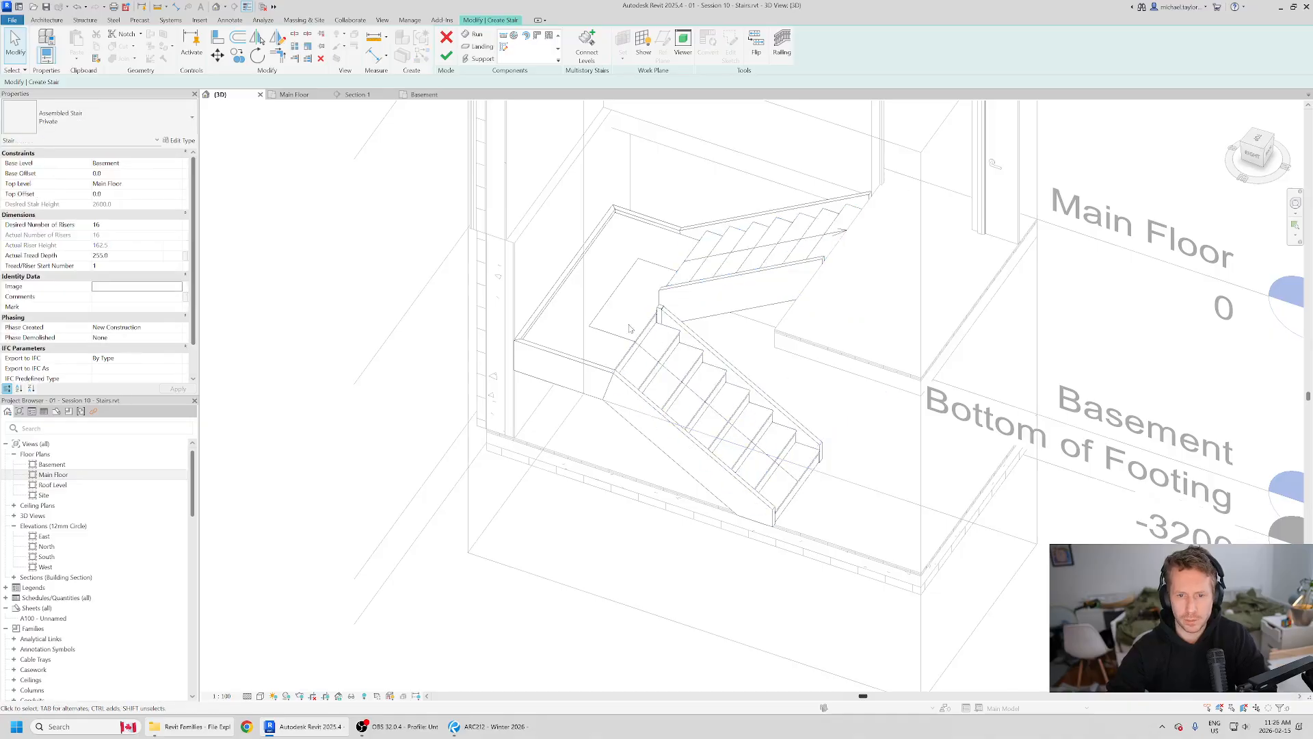
{"action": "left_click", "coordinate": [645, 213]}
{"action": "scroll", "coordinate": [704, 333], "scroll_direction": "down", "scroll_amount": 3}
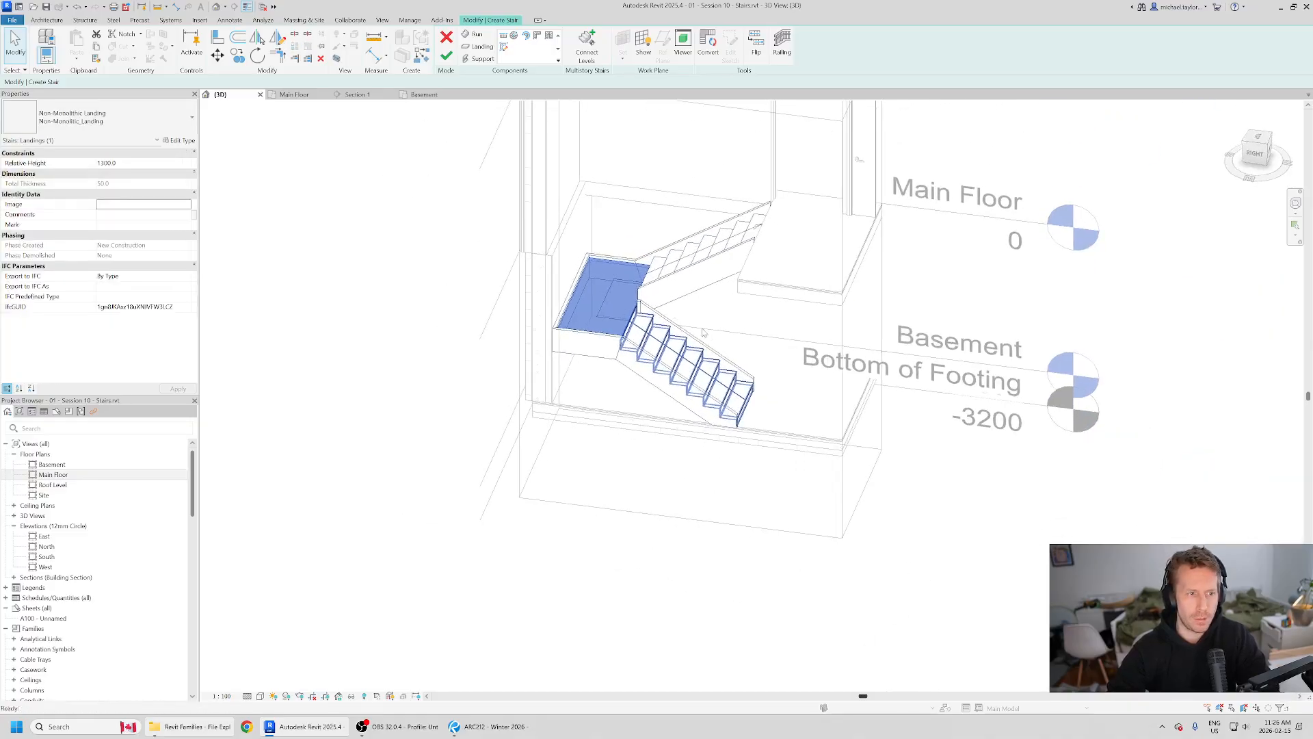
{"action": "middle_click_drag", "start_coordinate": [609, 358], "coordinate": [516, 350], "text": "shift"}
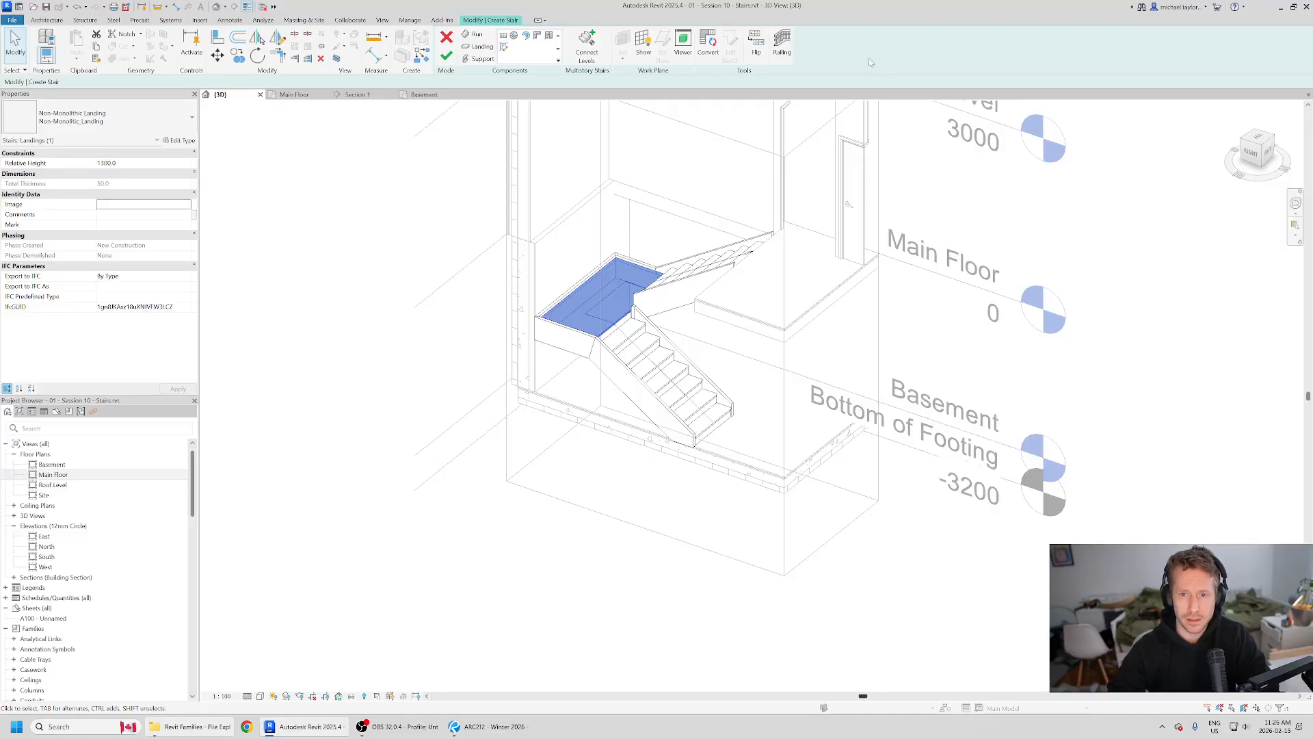
Step: Flip the stair's up direction back and forth several times, ending in the original direction
{"action": "left_click", "coordinate": [755, 41]}
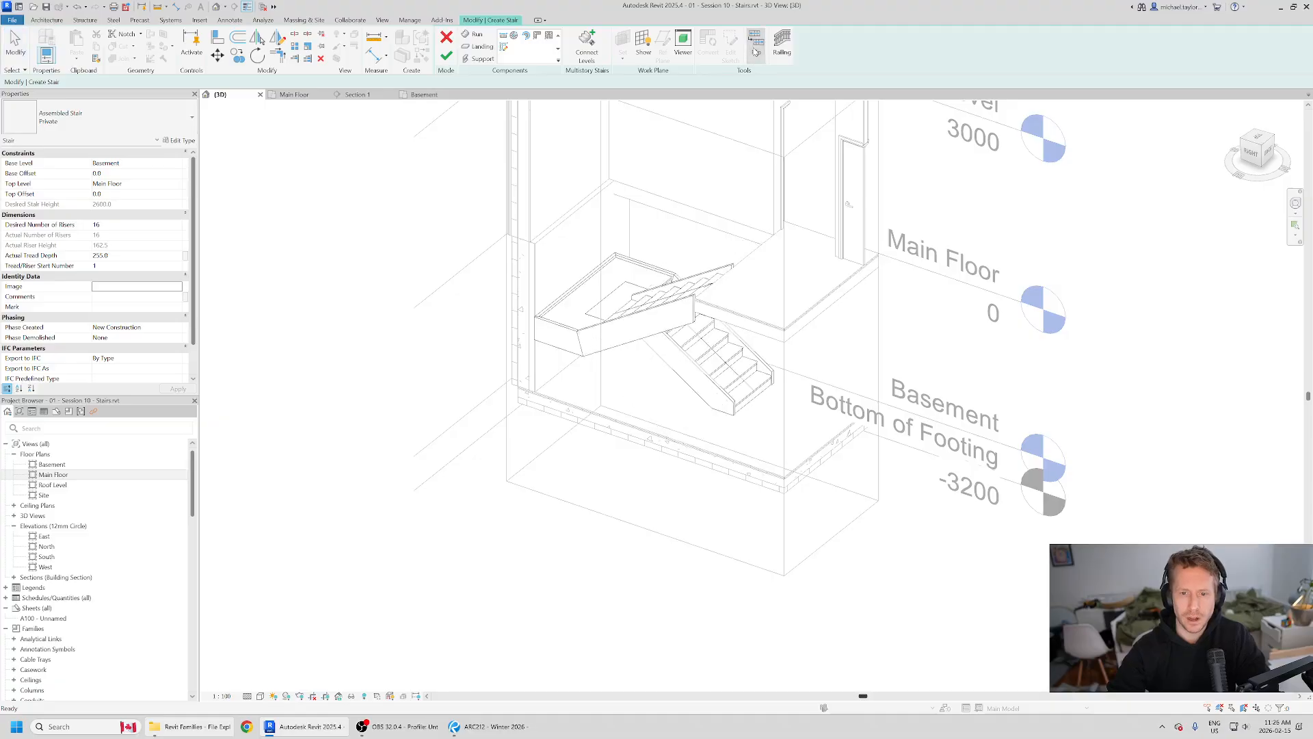
{"action": "left_click", "coordinate": [755, 51]}
{"action": "left_click", "coordinate": [755, 52]}
{"action": "left_click", "coordinate": [756, 51]}
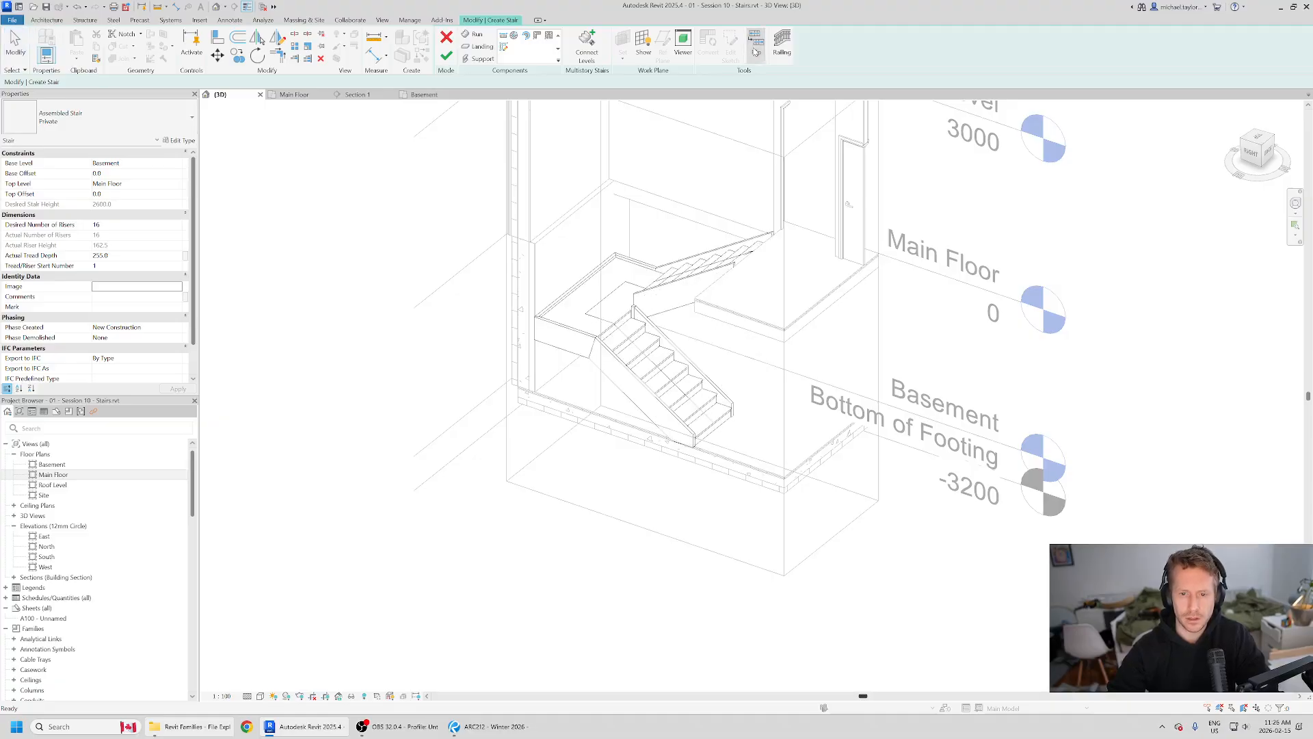
{"action": "left_click", "coordinate": [755, 51]}
{"action": "left_click", "coordinate": [756, 52]}
{"action": "left_click", "coordinate": [755, 51]}
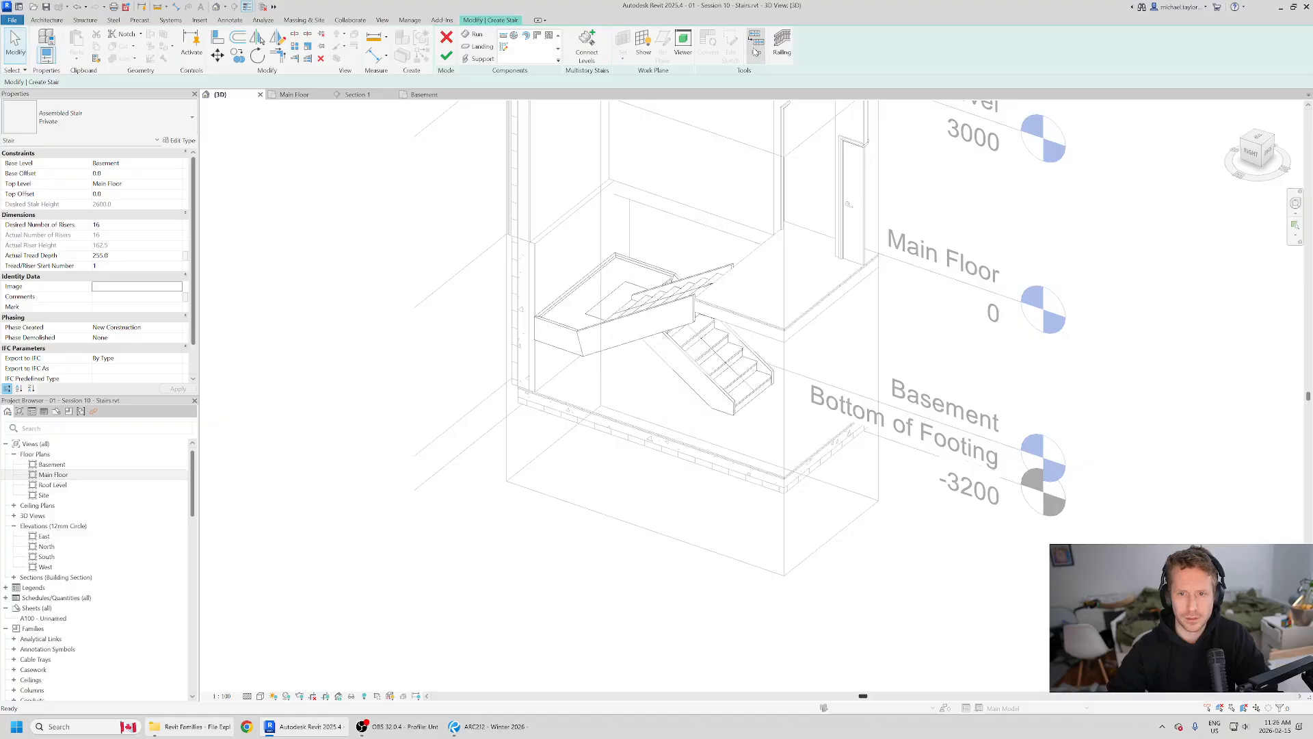
{"action": "left_click", "coordinate": [755, 51]}
{"action": "left_click", "coordinate": [755, 51]}
{"action": "left_click", "coordinate": [755, 52]}
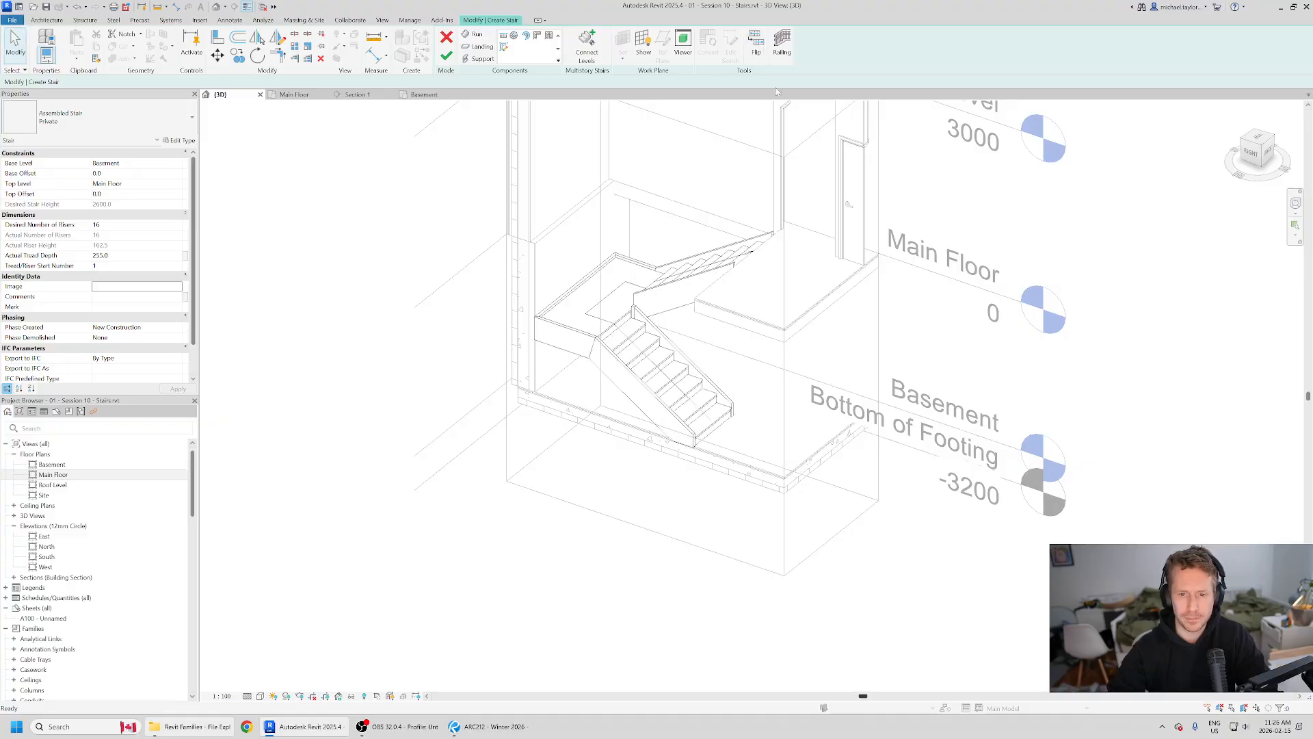
Step: Set the stair's railing type to 1100mm, positioned on the treads, and finish the stair
{"action": "middle_click_drag", "start_coordinate": [505, 353], "coordinate": [752, 445], "text": "shift"}
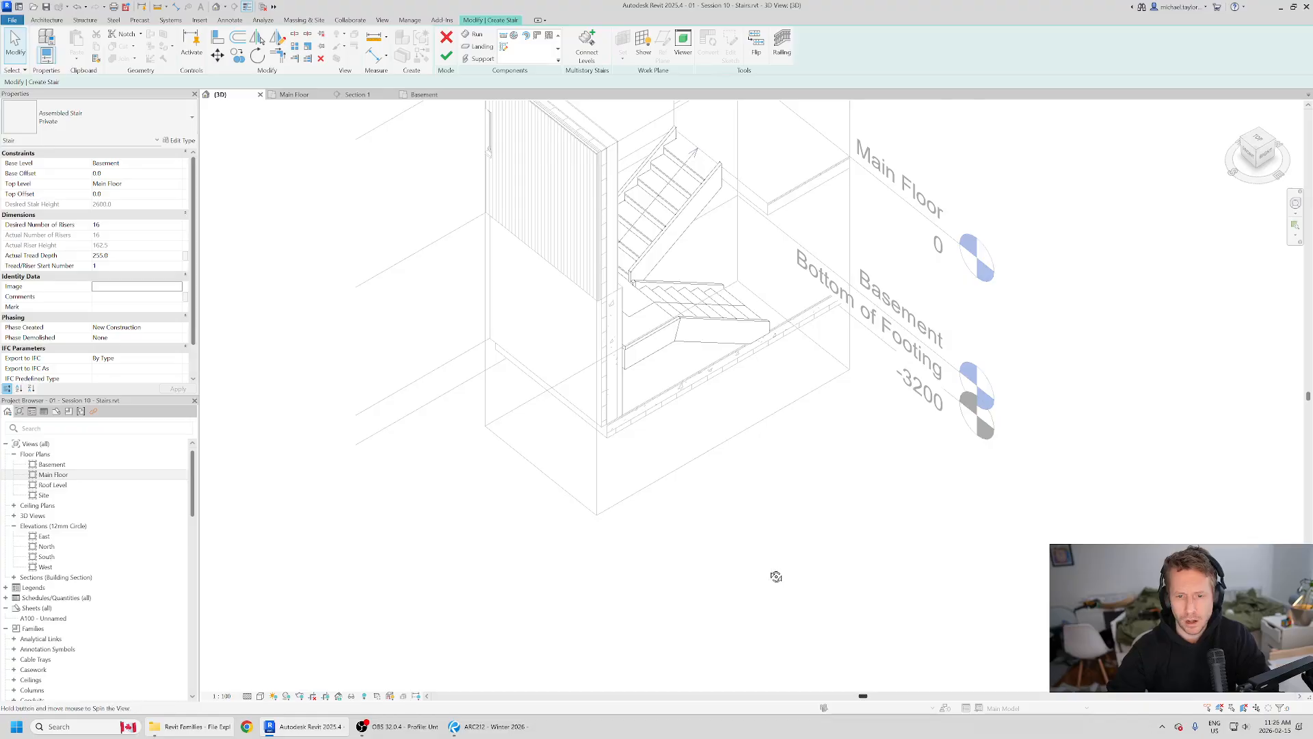
{"action": "middle_click_drag", "start_coordinate": [777, 574], "coordinate": [658, 378], "text": "shift"}
{"action": "scroll", "coordinate": [777, 285], "scroll_direction": "up", "scroll_amount": 2}
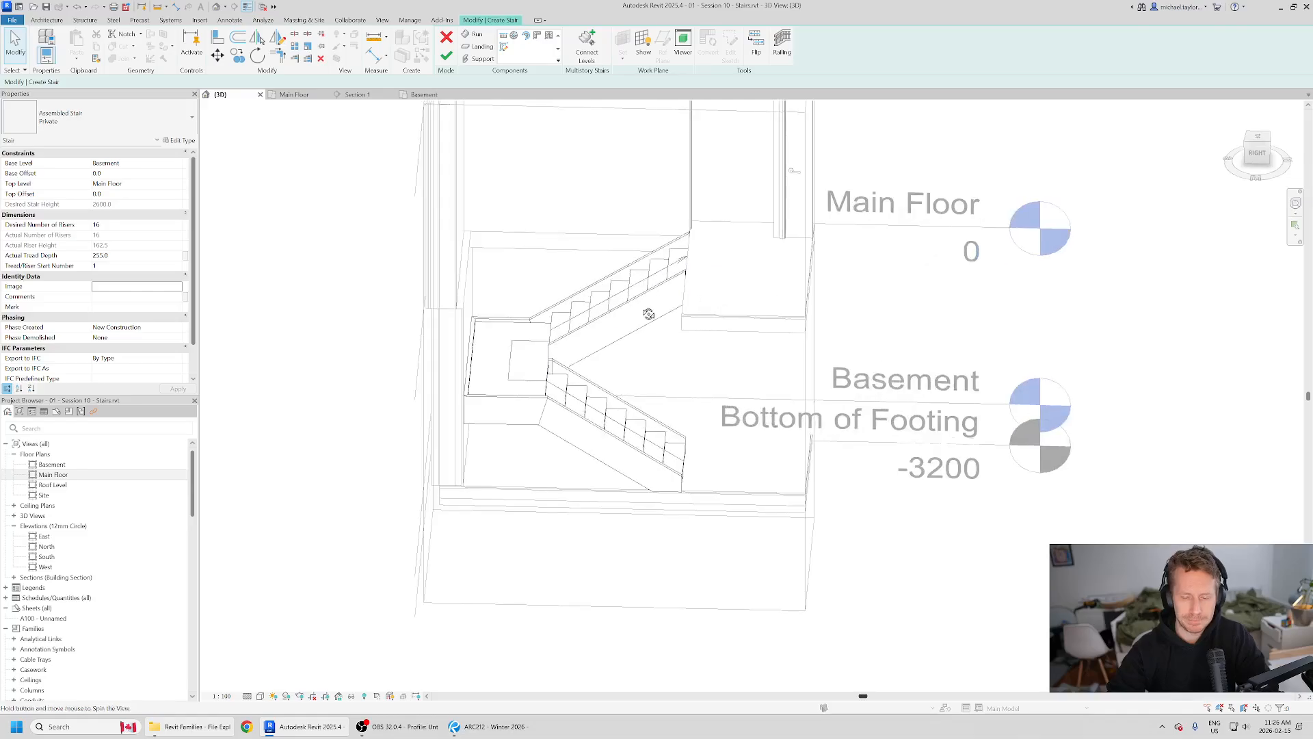
{"action": "middle_click_drag", "start_coordinate": [651, 314], "coordinate": [689, 335], "text": "shift"}
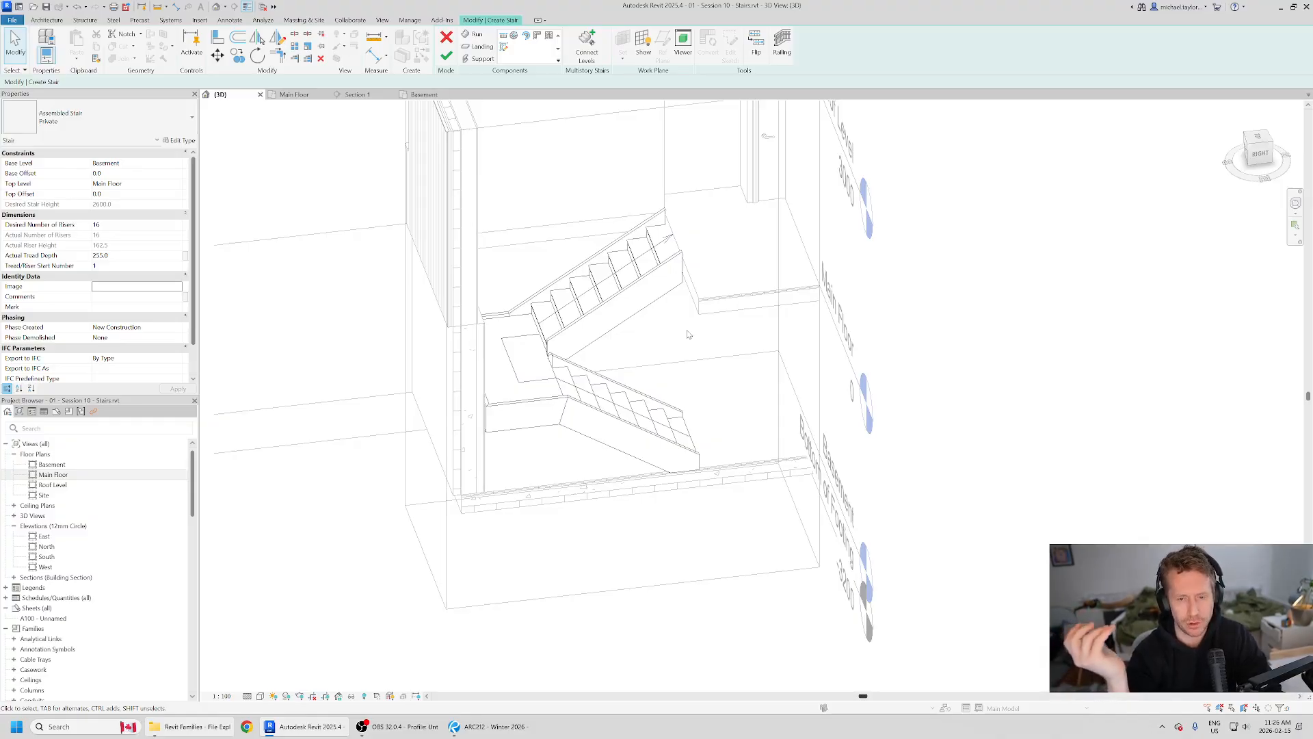
{"action": "middle_click_drag", "start_coordinate": [739, 290], "coordinate": [705, 331], "text": "shift"}
{"action": "left_click", "coordinate": [783, 46]}
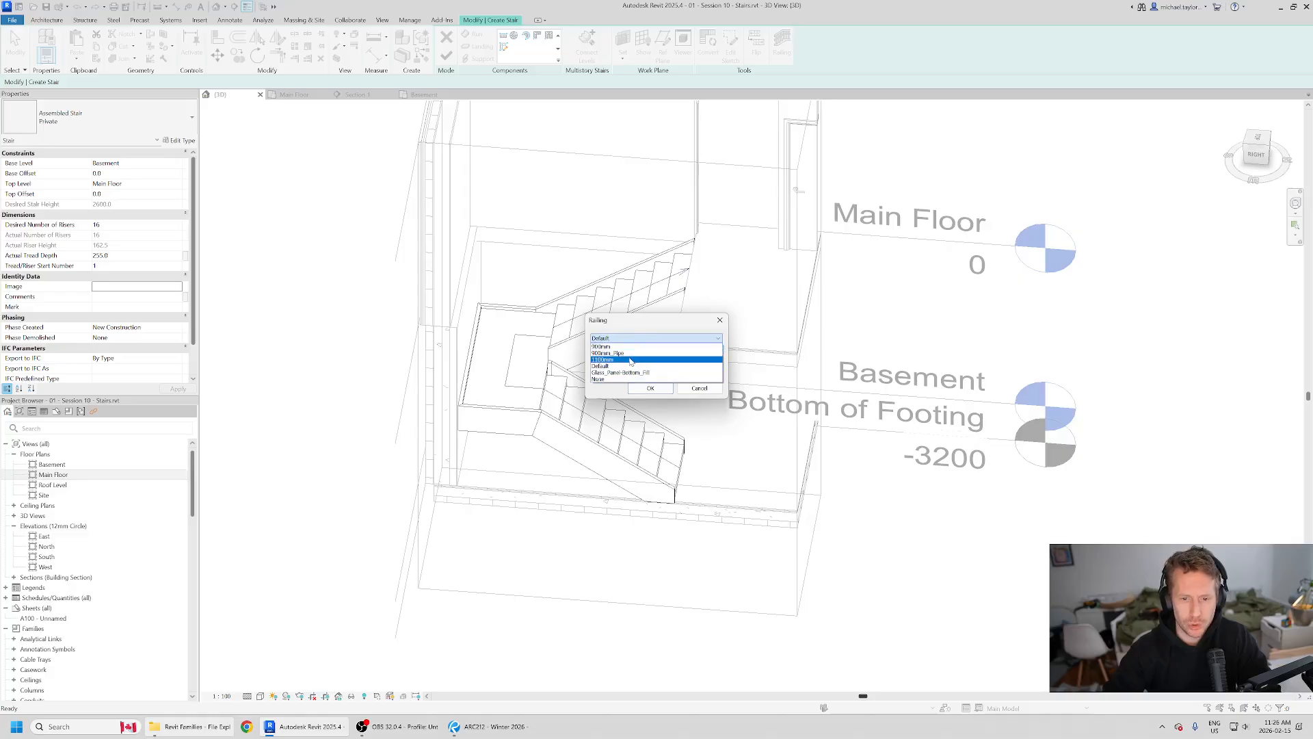
{"action": "left_click", "coordinate": [631, 359]}
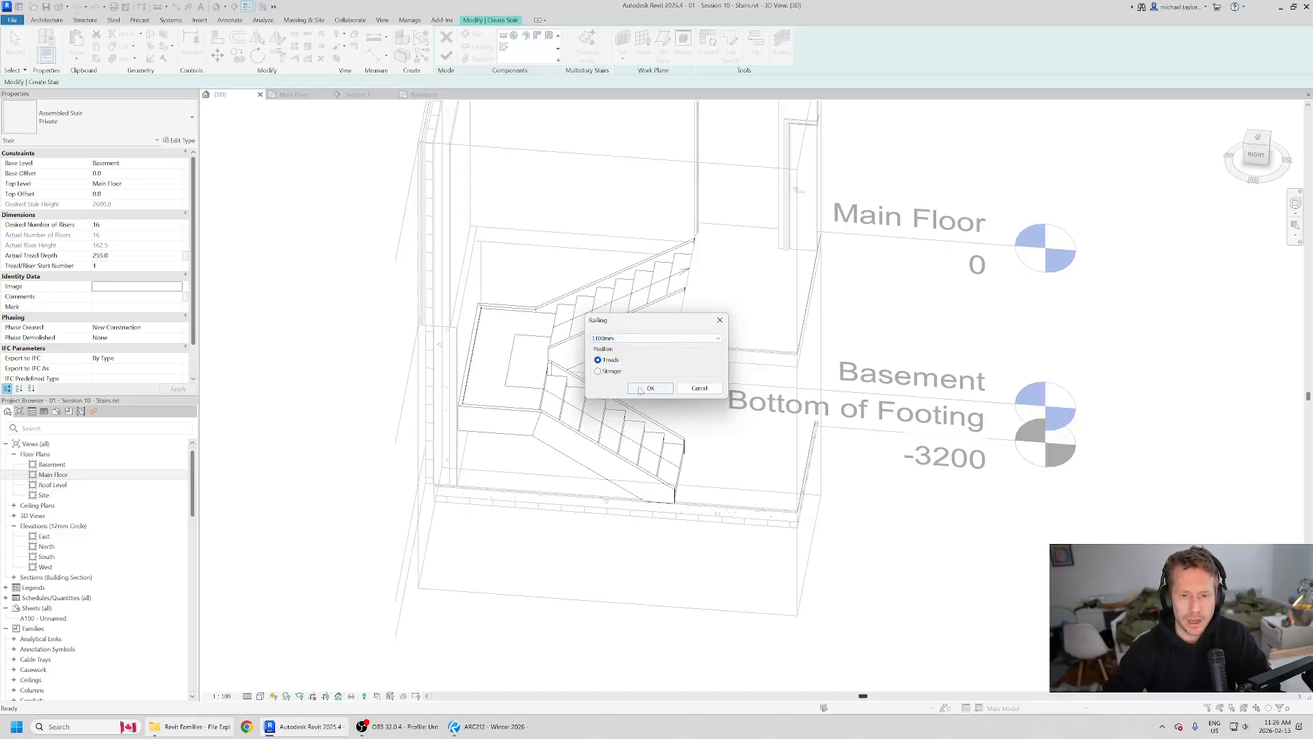
{"action": "left_click", "coordinate": [636, 391]}
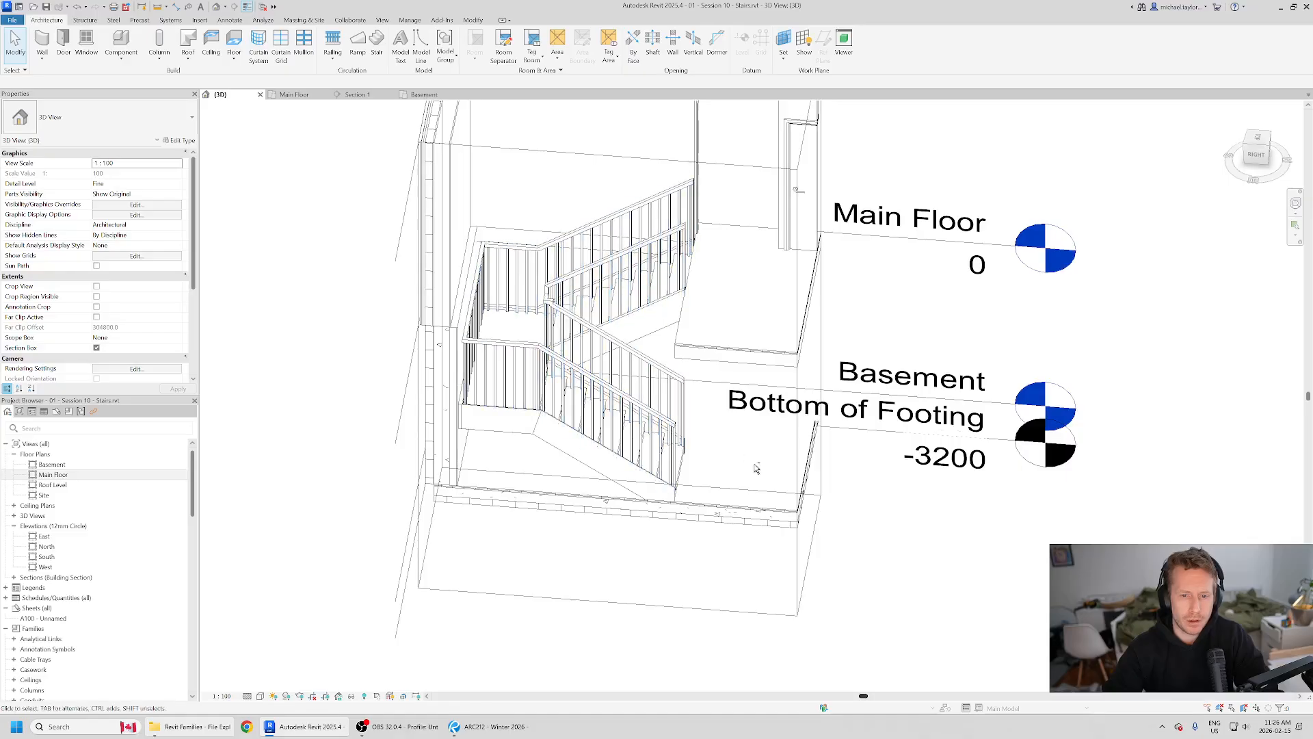
{"action": "middle_click_drag", "start_coordinate": [756, 463], "coordinate": [855, 560], "text": "shift"}
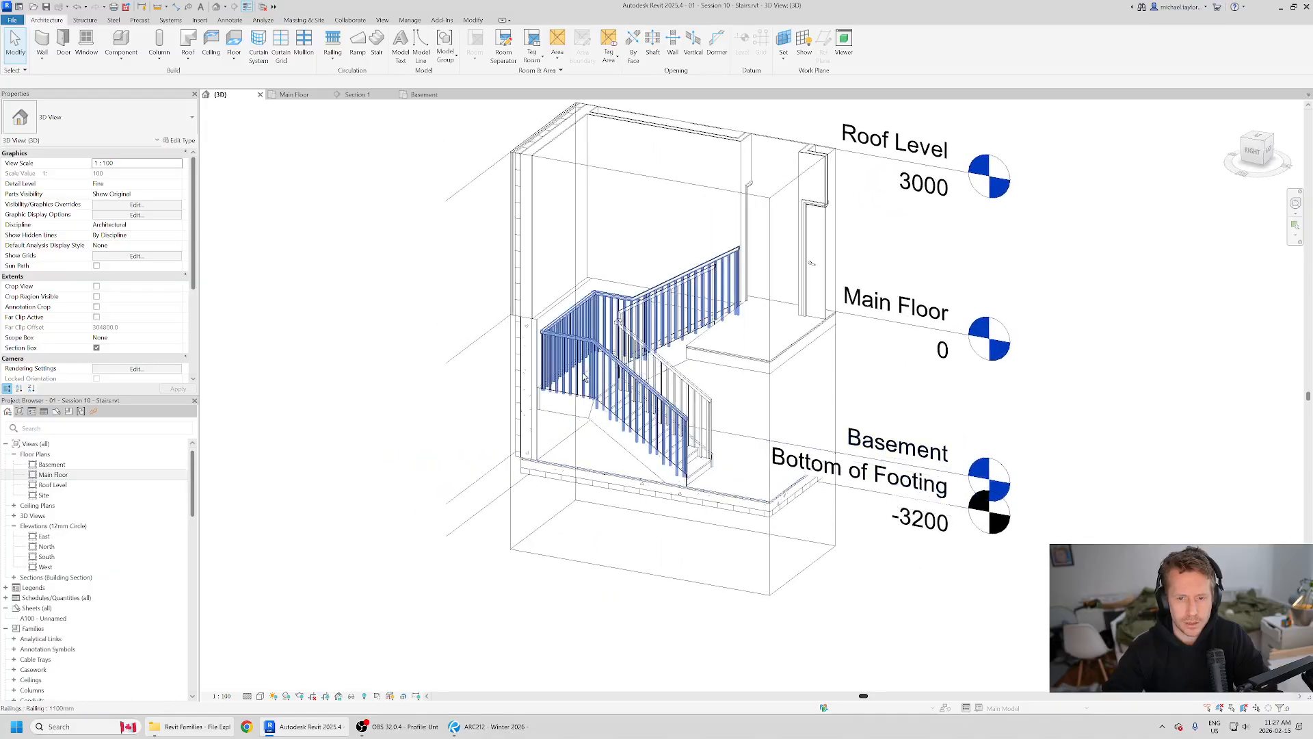
Step: Examine the finished stair's inner and outer railings in 3D from several sides, including along the walls and around the landing
{"action": "middle_click_drag", "start_coordinate": [513, 349], "coordinate": [890, 472], "text": "shift"}
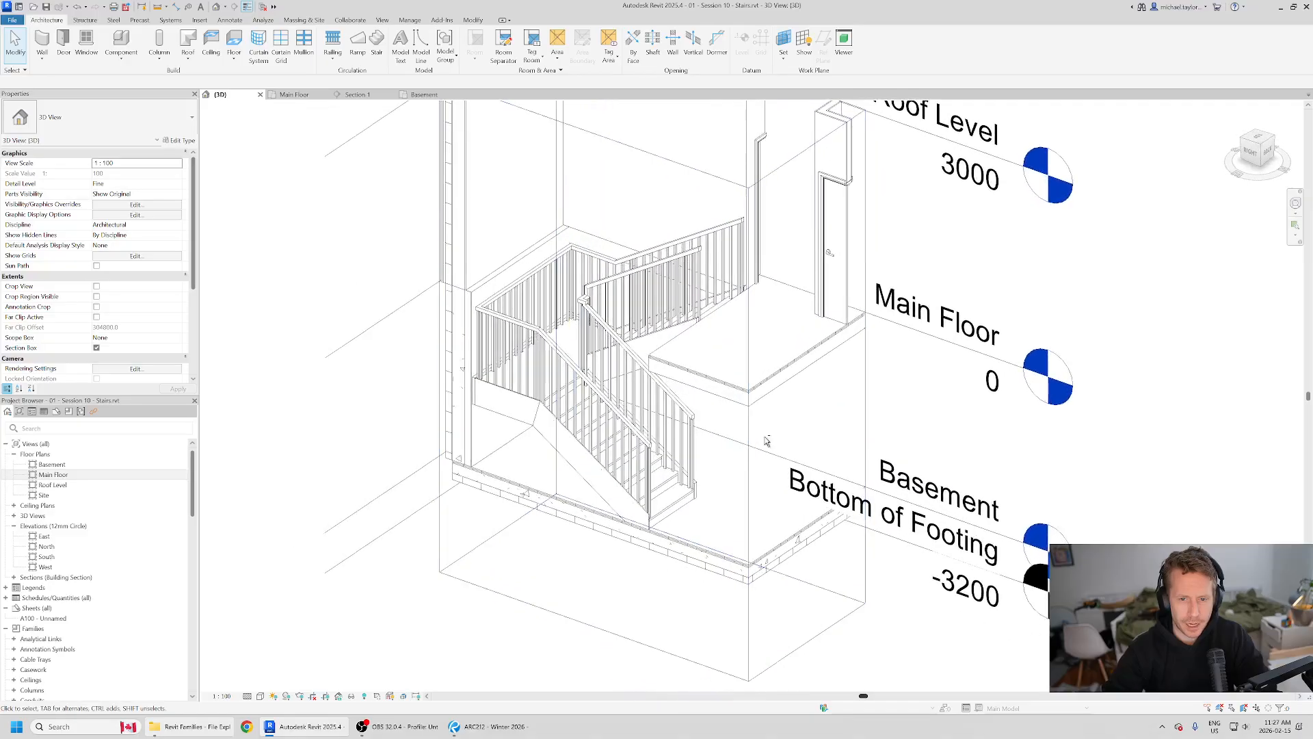
{"action": "scroll", "coordinate": [554, 274], "scroll_direction": "down", "scroll_amount": 2}
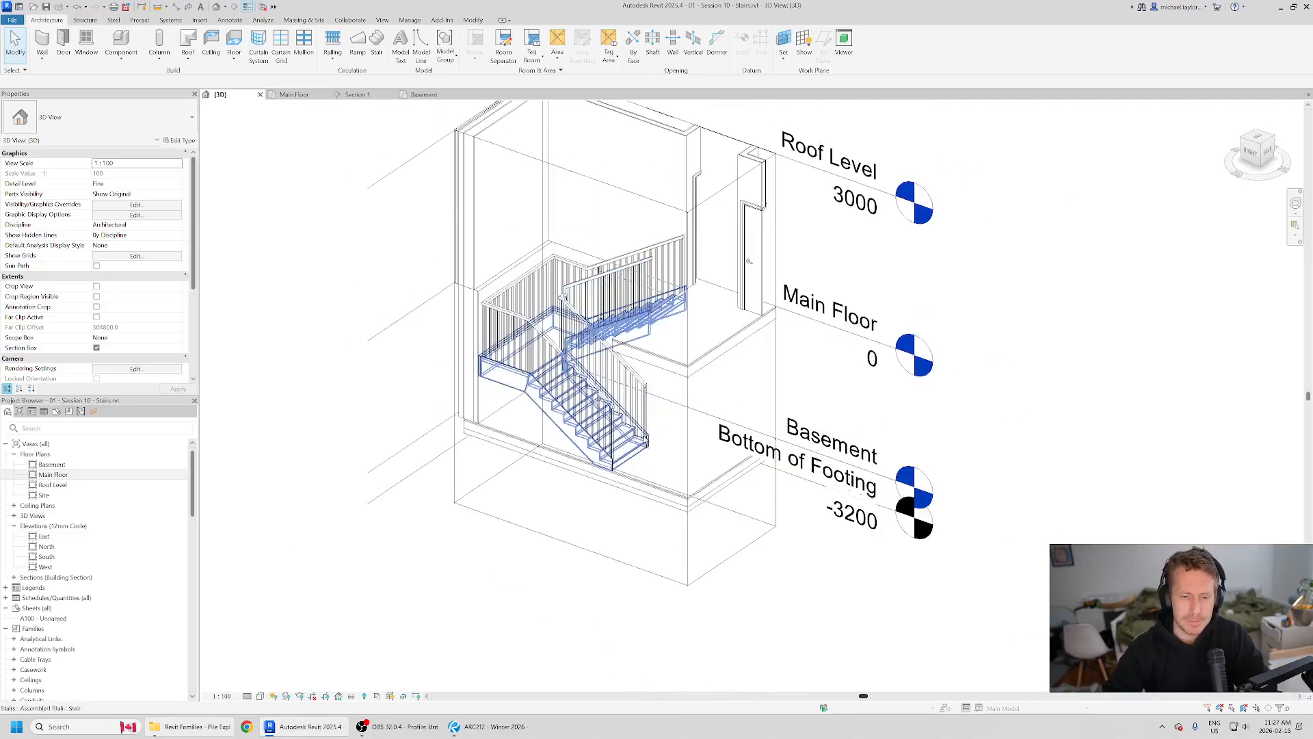
{"action": "middle_click_drag", "start_coordinate": [562, 269], "coordinate": [660, 258], "text": "shift"}
{"action": "scroll", "coordinate": [660, 260], "scroll_direction": "up", "scroll_amount": 4}
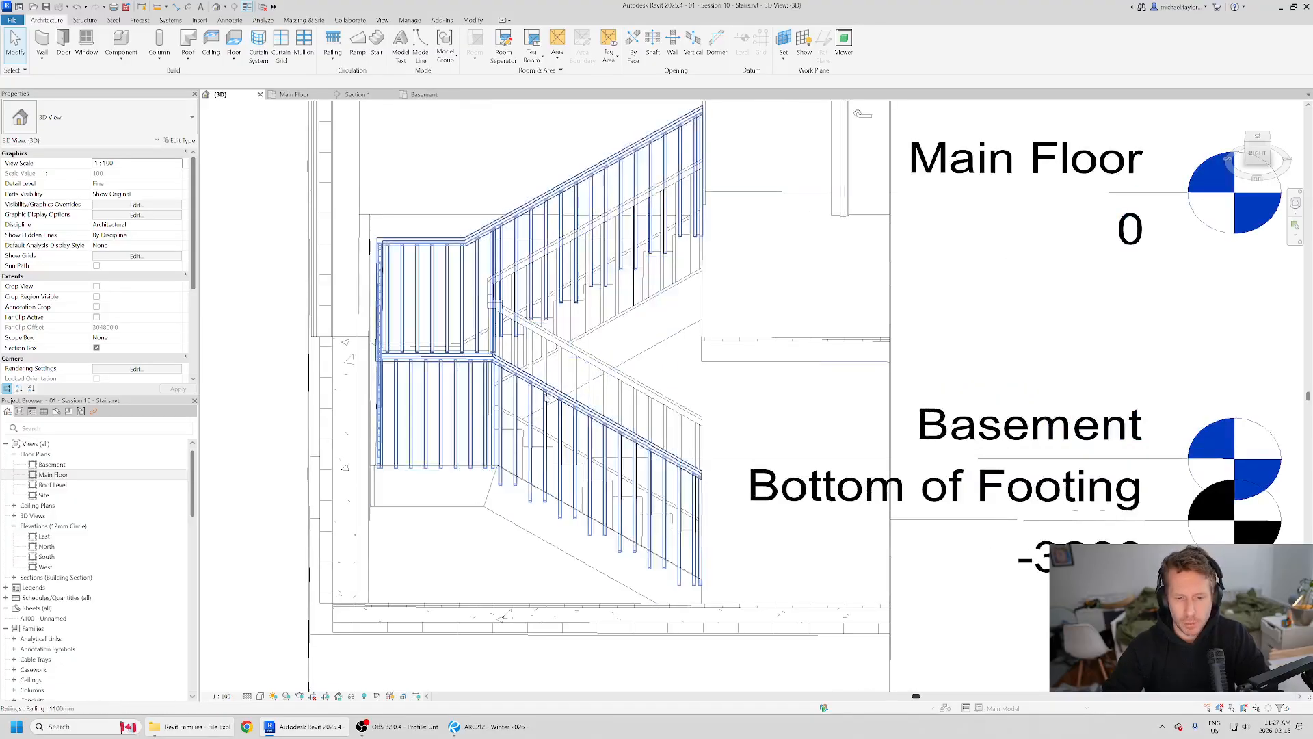
{"action": "scroll", "coordinate": [548, 356], "scroll_direction": "down", "scroll_amount": 2}
{"action": "middle_click_drag", "start_coordinate": [518, 520], "coordinate": [739, 313], "text": "shift"}
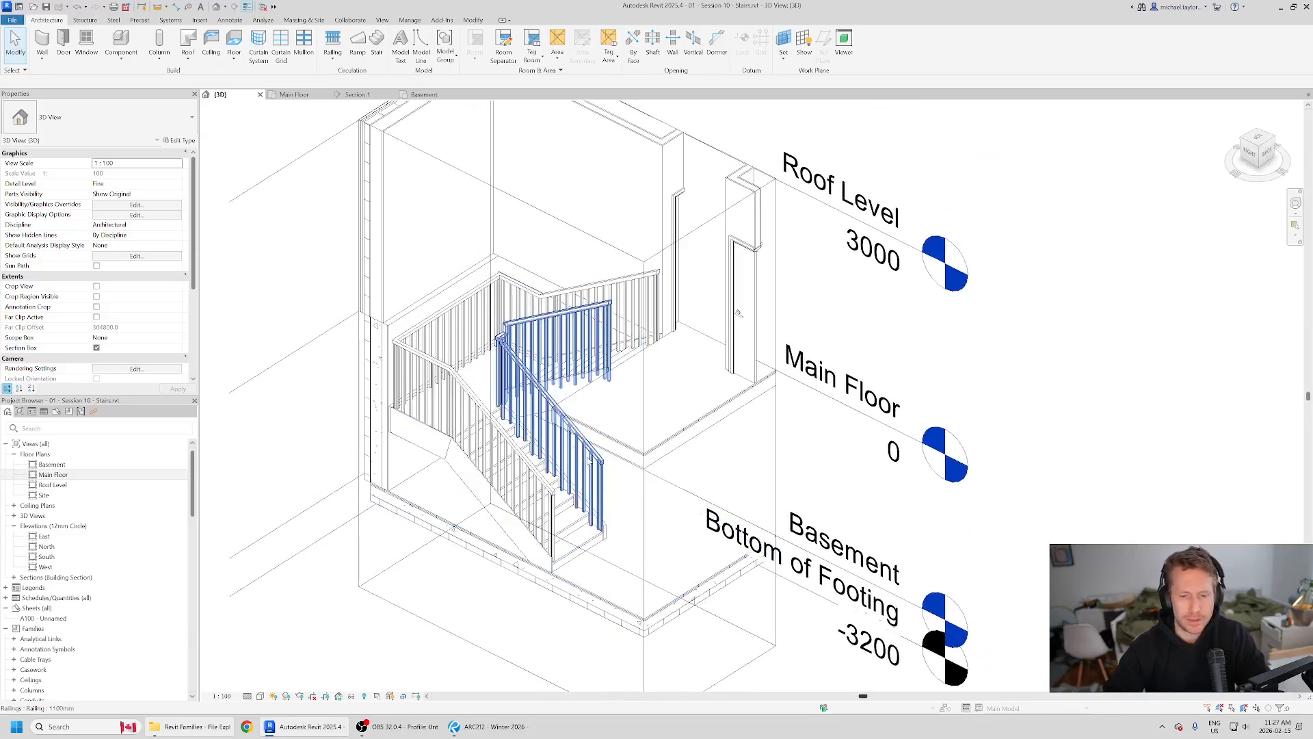
{"action": "middle_click_drag", "start_coordinate": [632, 482], "coordinate": [544, 547], "text": "shift"}
{"action": "scroll", "coordinate": [525, 423], "scroll_direction": "up", "scroll_amount": 2}
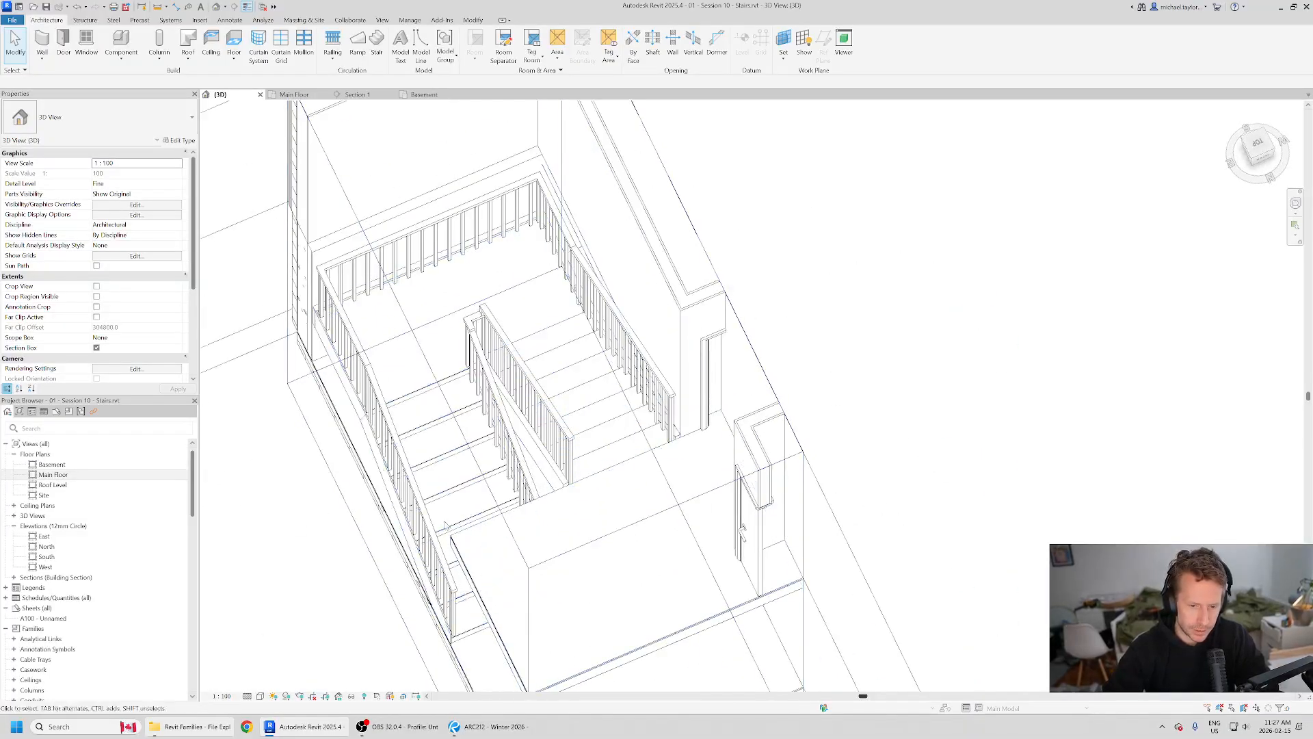
{"action": "middle_click_drag", "start_coordinate": [741, 534], "coordinate": [809, 558], "text": "shift"}
{"action": "scroll", "coordinate": [809, 557], "scroll_direction": "down", "scroll_amount": 2}
{"action": "middle_click_drag", "start_coordinate": [786, 507], "coordinate": [714, 342], "text": "shift"}
{"action": "scroll", "coordinate": [734, 274], "scroll_direction": "up", "scroll_amount": 2}
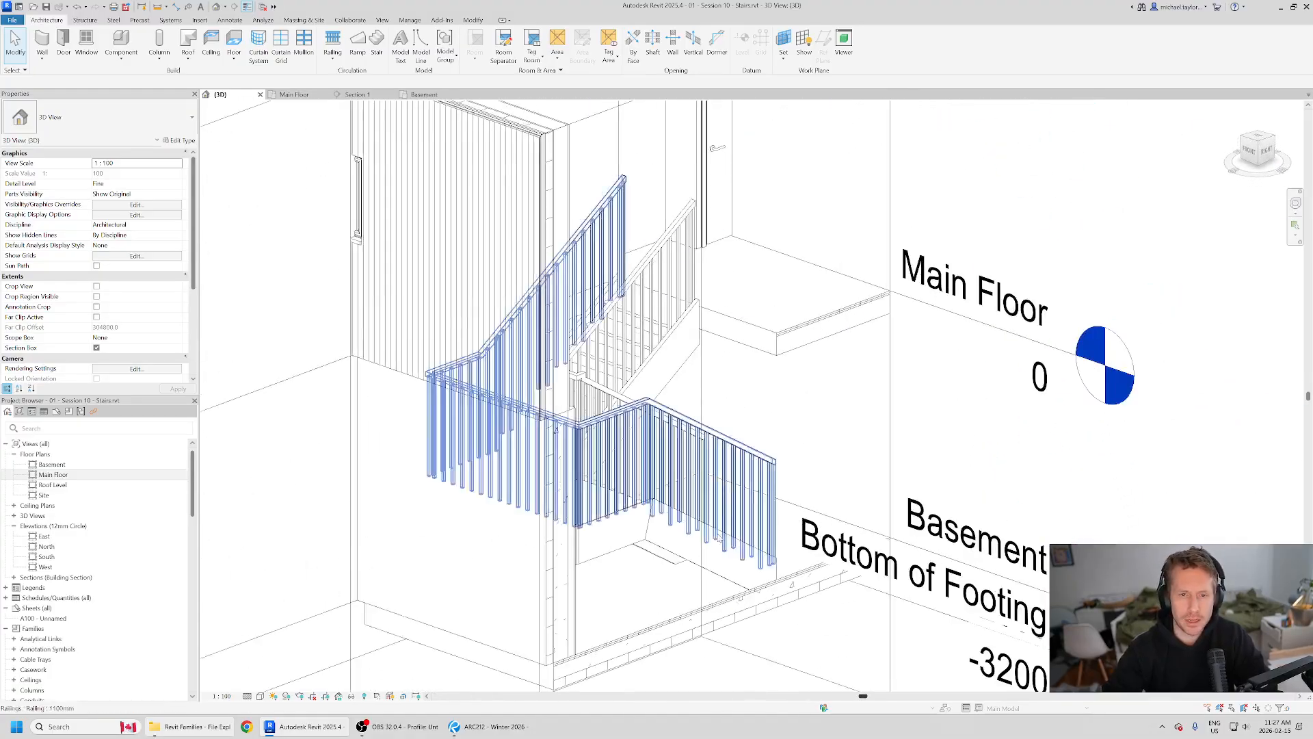
Step: Switch to the reference drawings in Revu and study the stair and its railings on the basement and main floor plans
{"action": "left_click", "coordinate": [516, 731]}
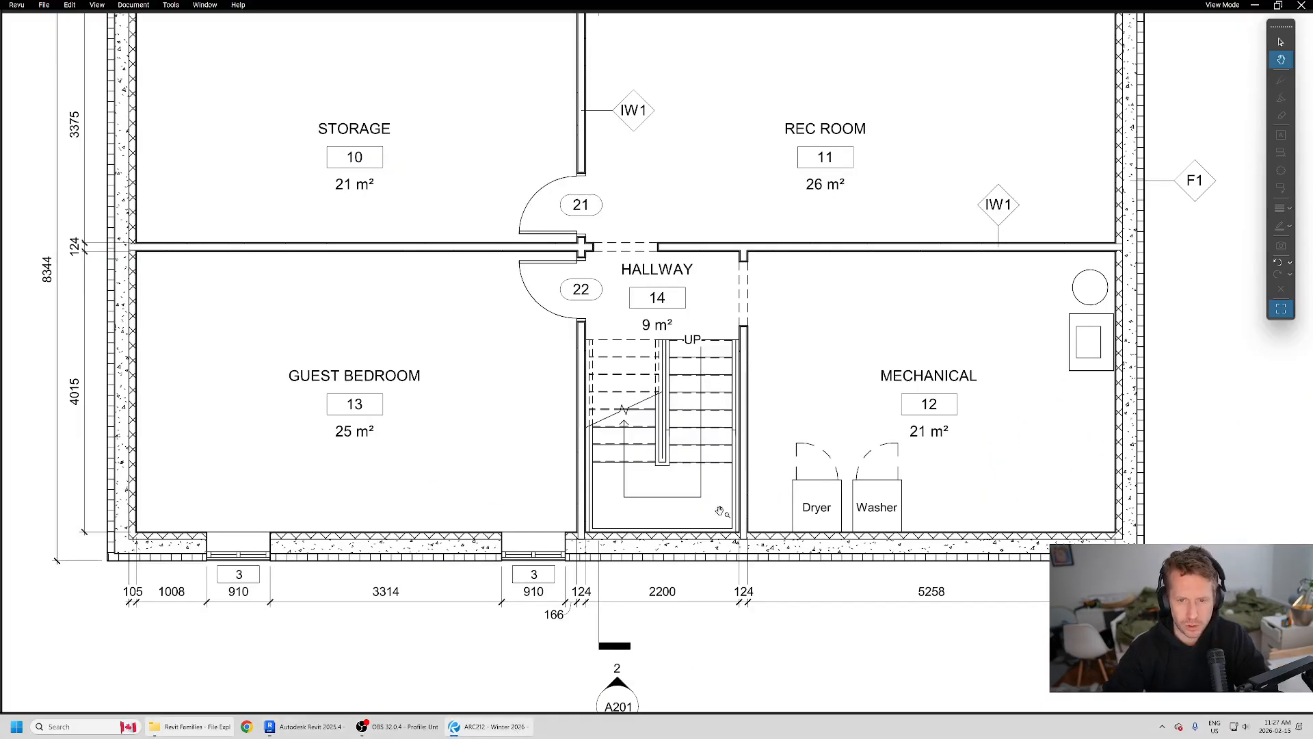
{"action": "middle_click_drag", "start_coordinate": [650, 471], "coordinate": [649, 435]}
{"action": "scroll", "coordinate": [650, 437], "scroll_direction": "up", "scroll_amount": 4}
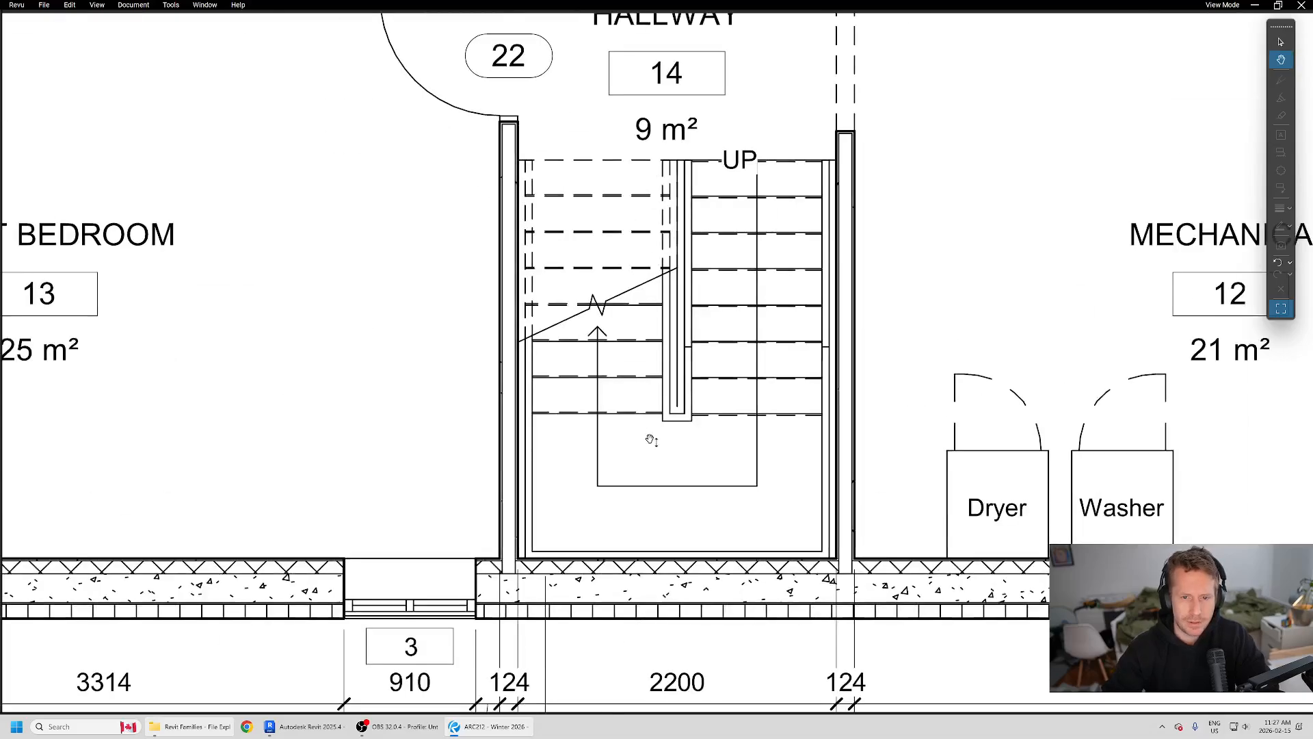
{"action": "scroll", "coordinate": [650, 439], "scroll_direction": "down", "scroll_amount": 6}
{"action": "scroll", "coordinate": [649, 439], "scroll_direction": "up", "scroll_amount": 8}
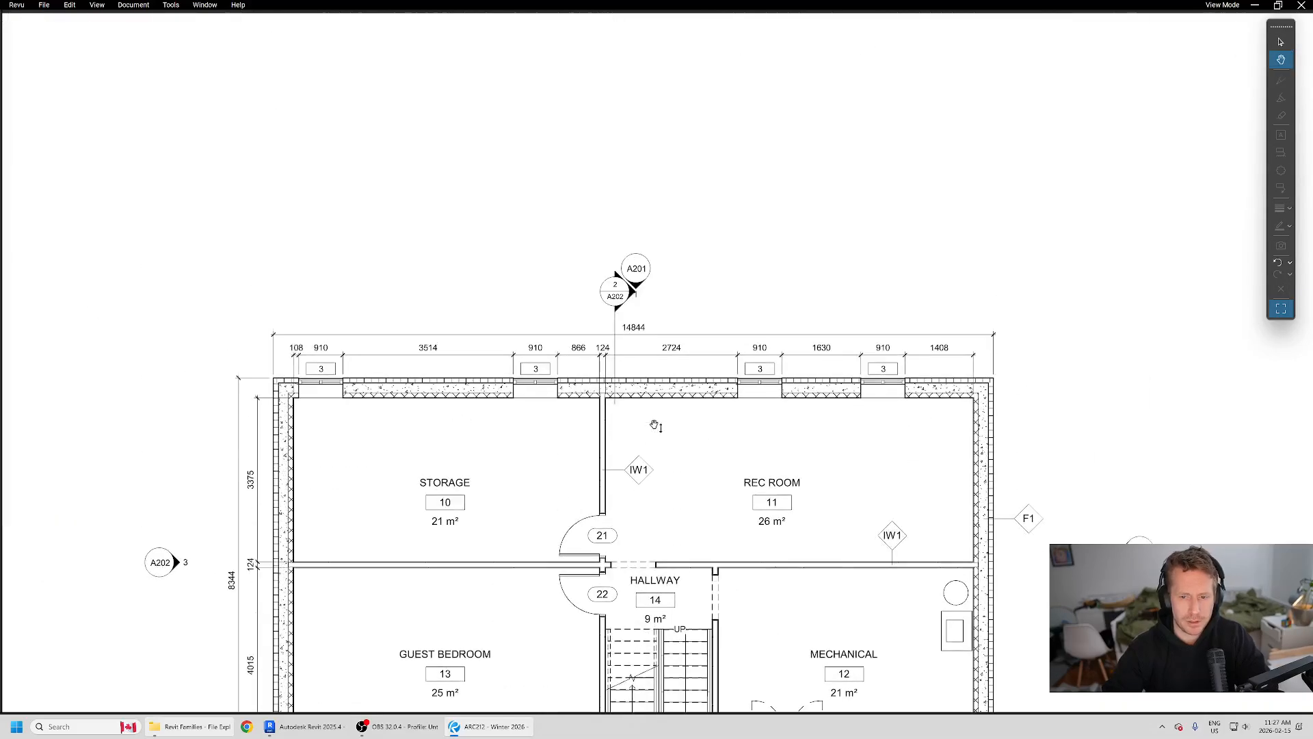
{"action": "scroll", "coordinate": [655, 424], "scroll_direction": "down", "scroll_amount": 6}
{"action": "scroll", "coordinate": [654, 424], "scroll_direction": "down", "scroll_amount": 15}
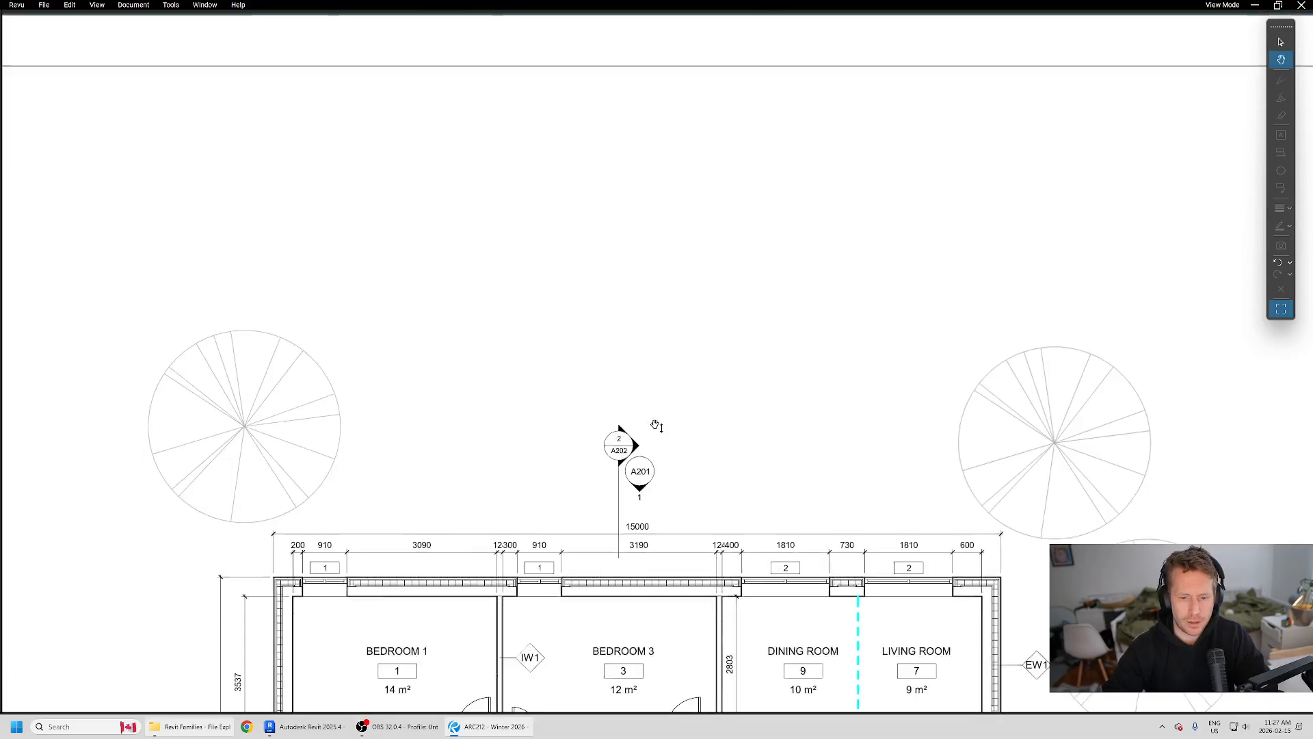
{"action": "scroll", "coordinate": [655, 424], "scroll_direction": "down", "scroll_amount": 7}
{"action": "scroll", "coordinate": [680, 423], "scroll_direction": "up", "scroll_amount": 3, "text": "ctrl"}
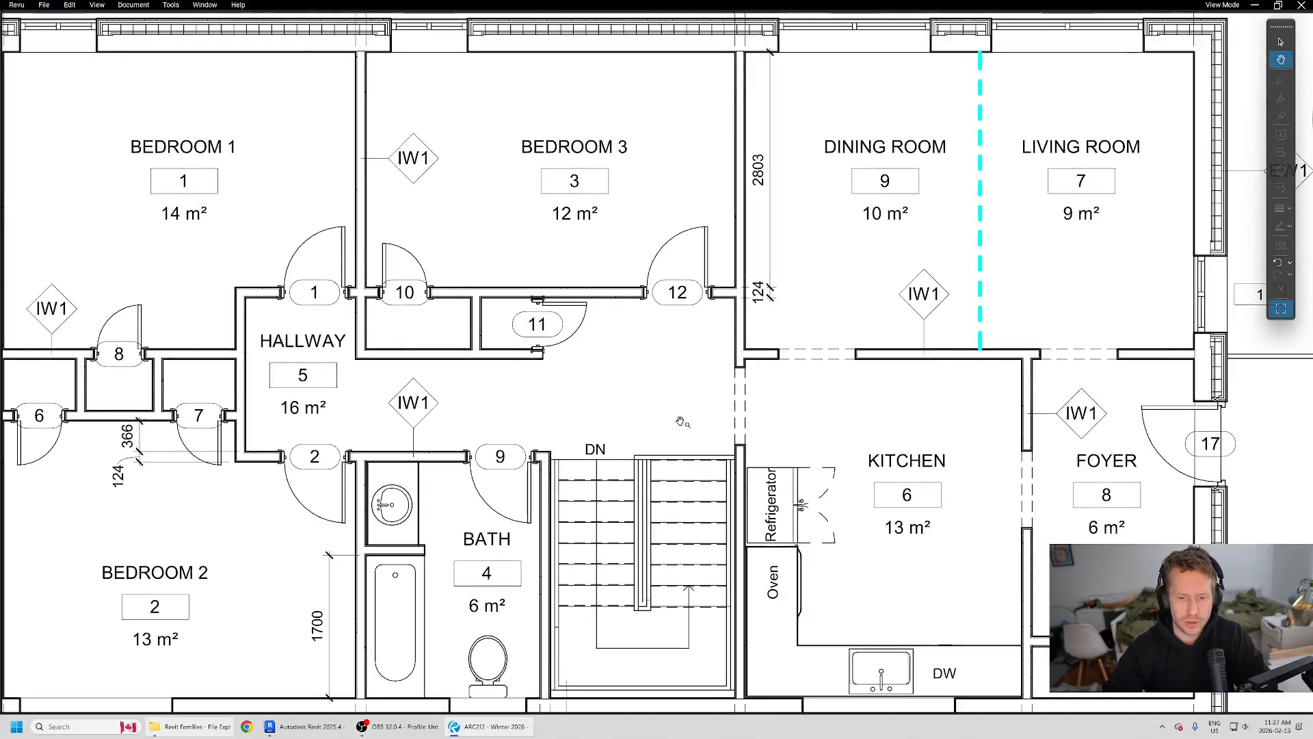
{"action": "scroll", "coordinate": [812, 311], "scroll_direction": "up", "scroll_amount": 2, "text": "ctrl"}
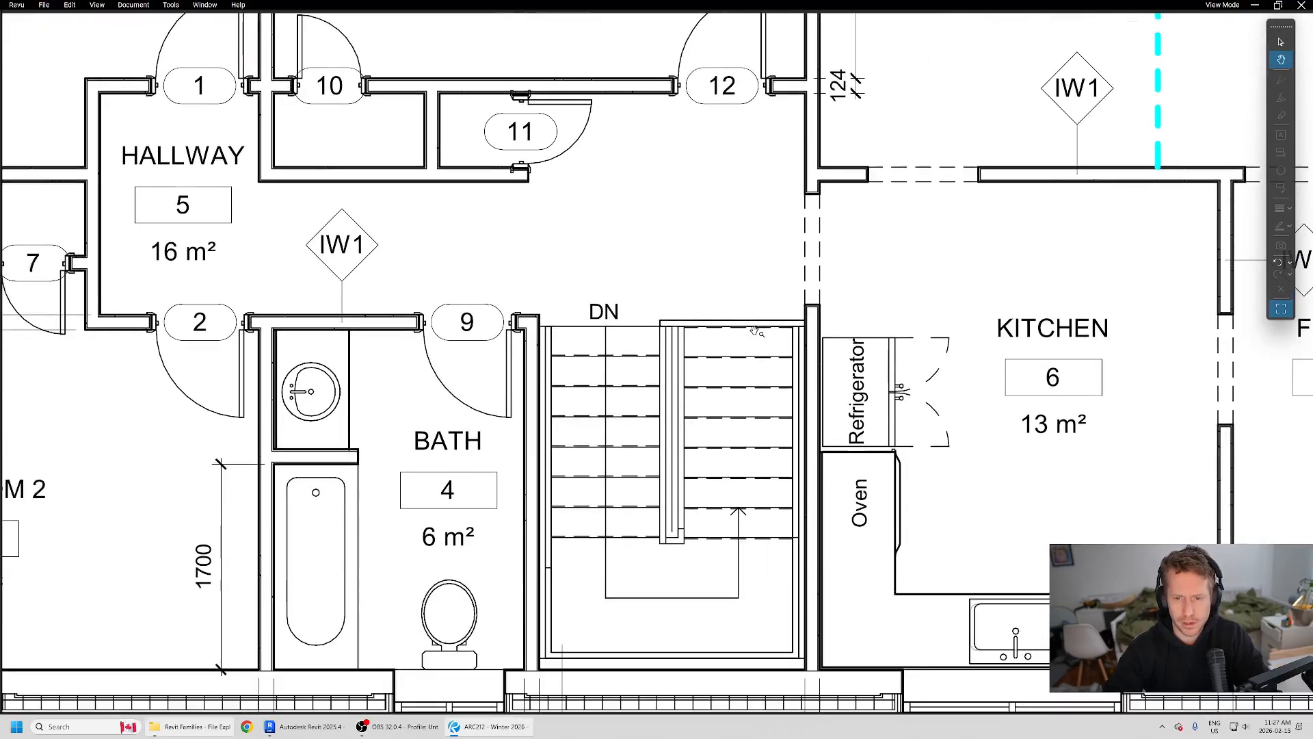
{"action": "scroll", "coordinate": [755, 331], "scroll_direction": "up", "scroll_amount": 1, "text": "ctrl"}
Step: Return to Revit and examine the inner railing in 3D from several sides, including where it meets the main floor
{"action": "key", "text": "alt+Tab"}
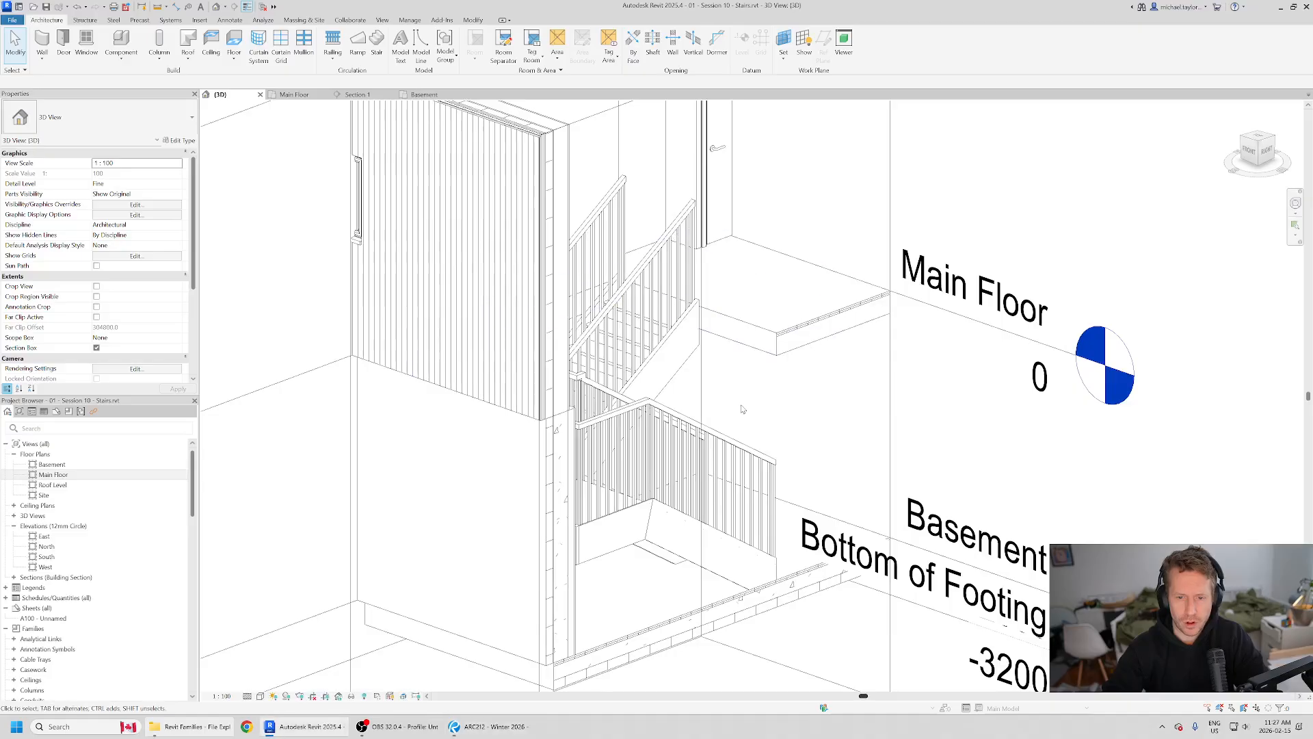
{"action": "middle_click_drag", "start_coordinate": [862, 363], "coordinate": [756, 587], "text": "shift"}
{"action": "scroll", "coordinate": [631, 556], "scroll_direction": "down", "scroll_amount": 2}
{"action": "middle_click_drag", "start_coordinate": [632, 555], "coordinate": [667, 445], "text": "shift"}
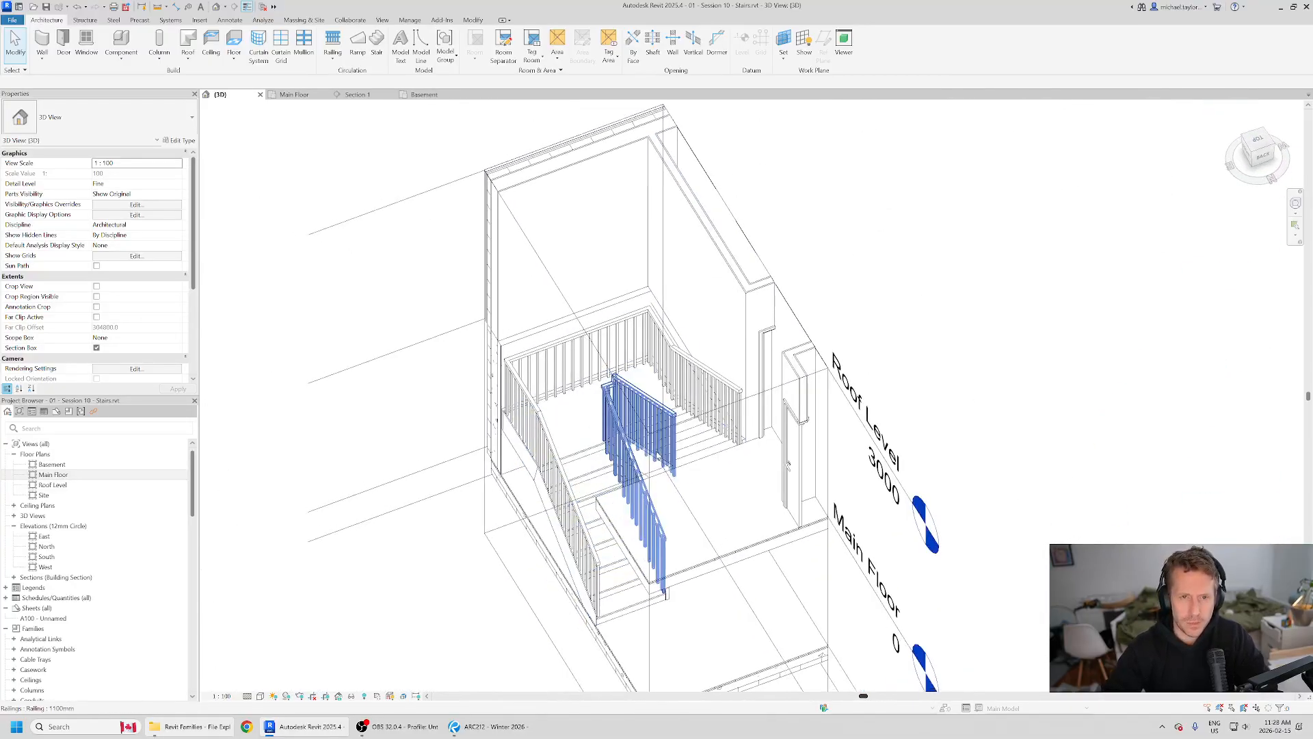
{"action": "scroll", "coordinate": [740, 394], "scroll_direction": "down", "scroll_amount": 2}
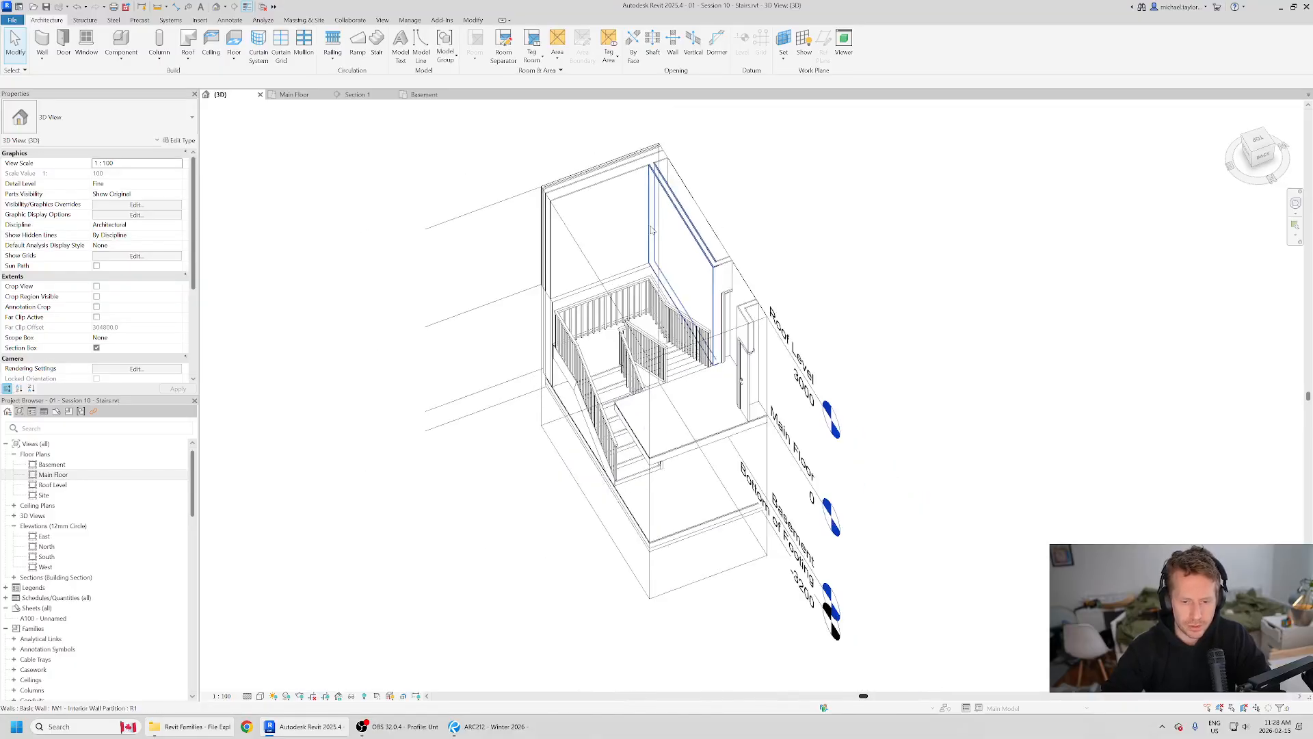
{"action": "middle_click_drag", "start_coordinate": [740, 393], "coordinate": [741, 434], "text": "shift"}
{"action": "scroll", "coordinate": [727, 388], "scroll_direction": "up", "scroll_amount": 2}
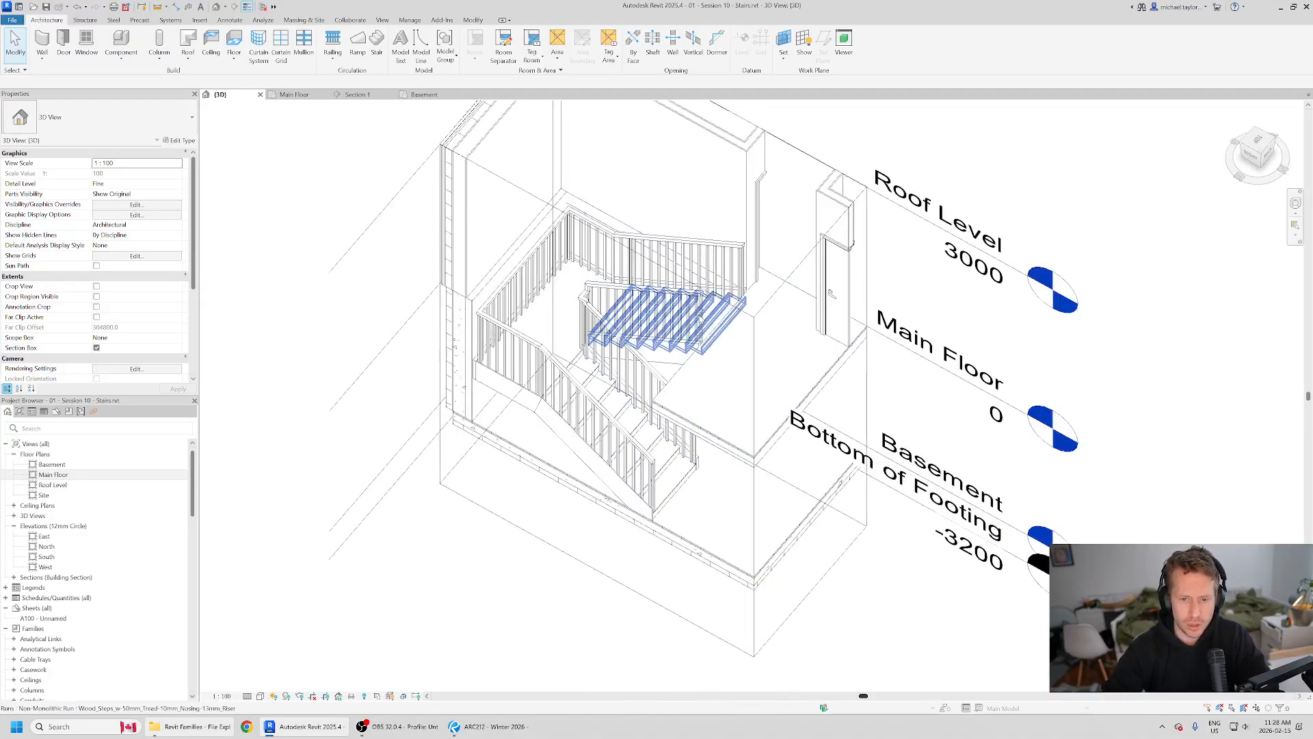
{"action": "left_click", "coordinate": [701, 346]}
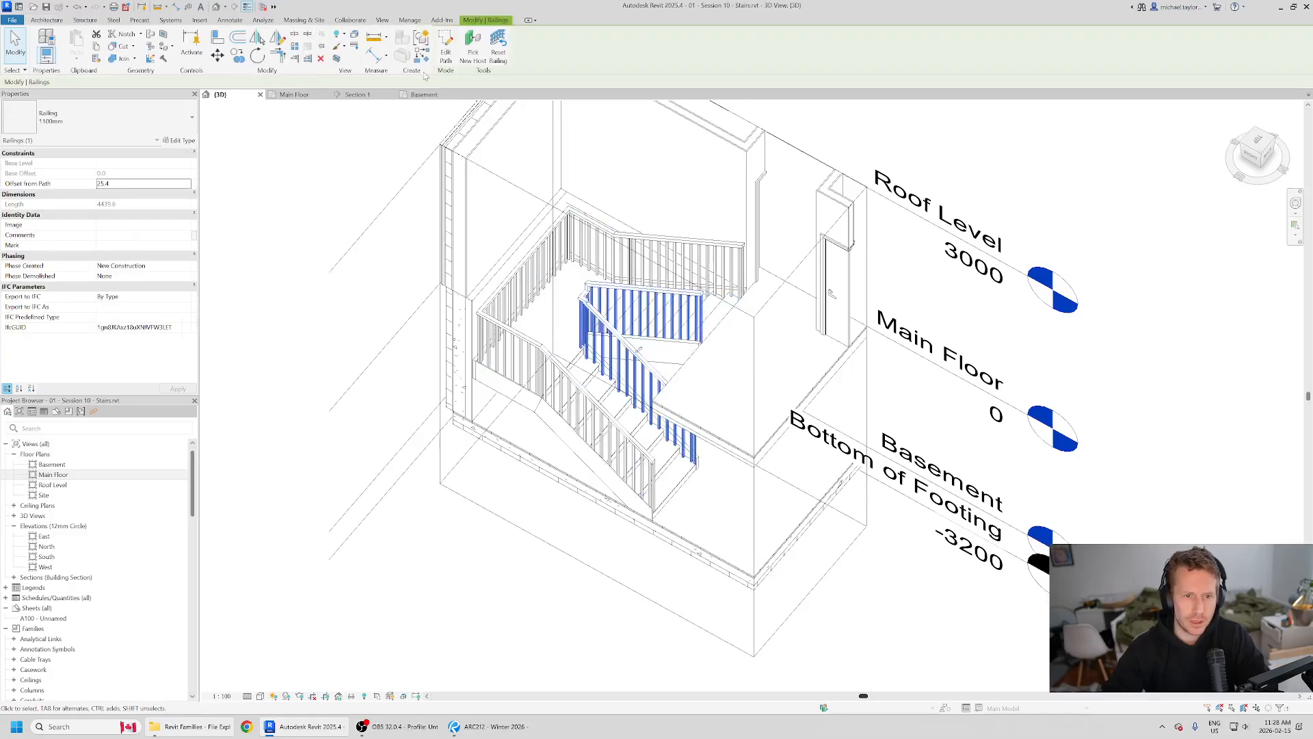
{"action": "left_click", "coordinate": [514, 590]}
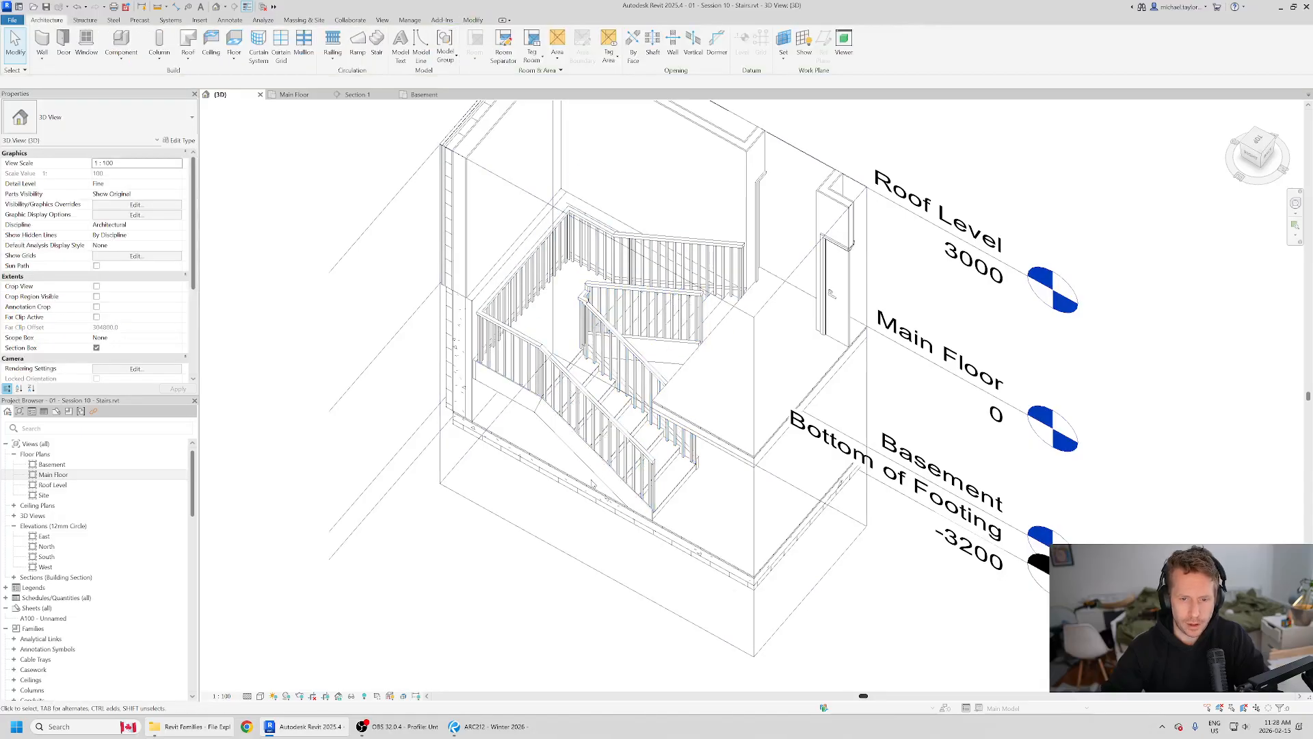
{"action": "middle_click_drag", "start_coordinate": [665, 518], "coordinate": [792, 533], "text": "shift"}
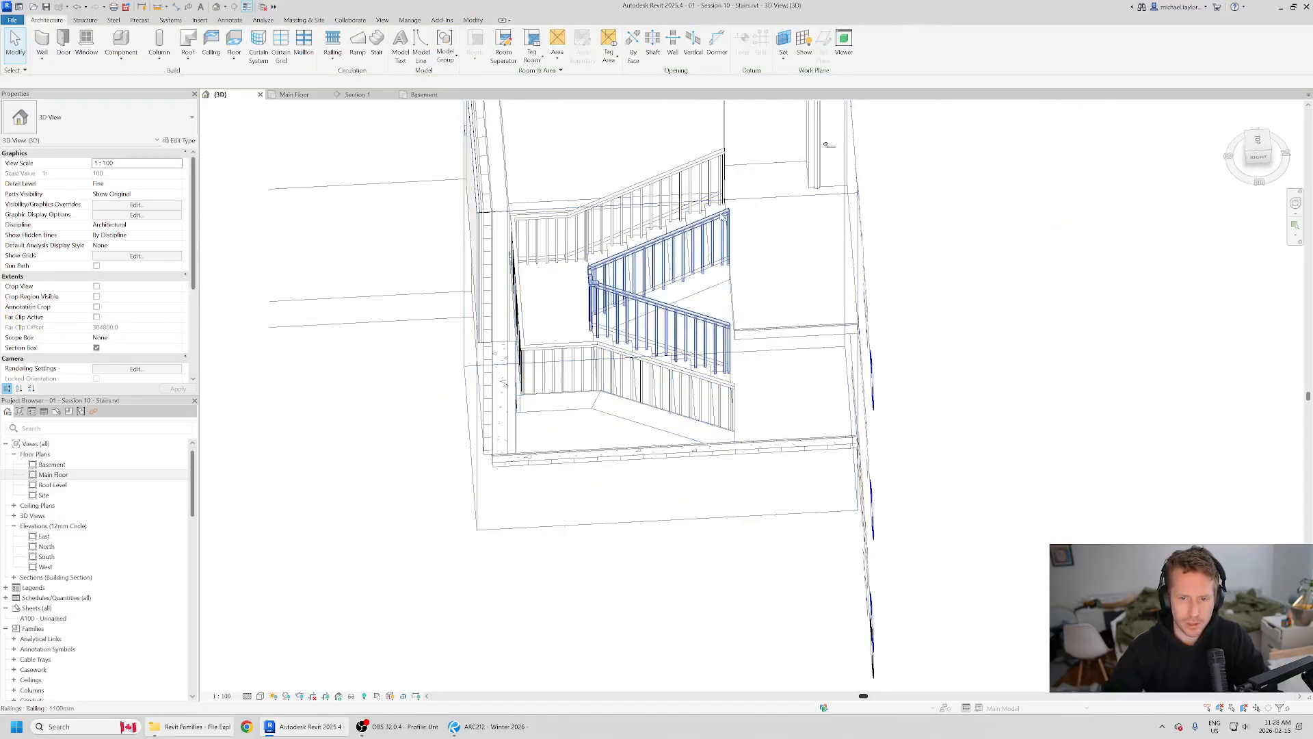
Step: Edit the inner railing's path by adding a line across the foot of the lower run to the opposite side, and finish the sketch
{"action": "left_click", "coordinate": [660, 299]}
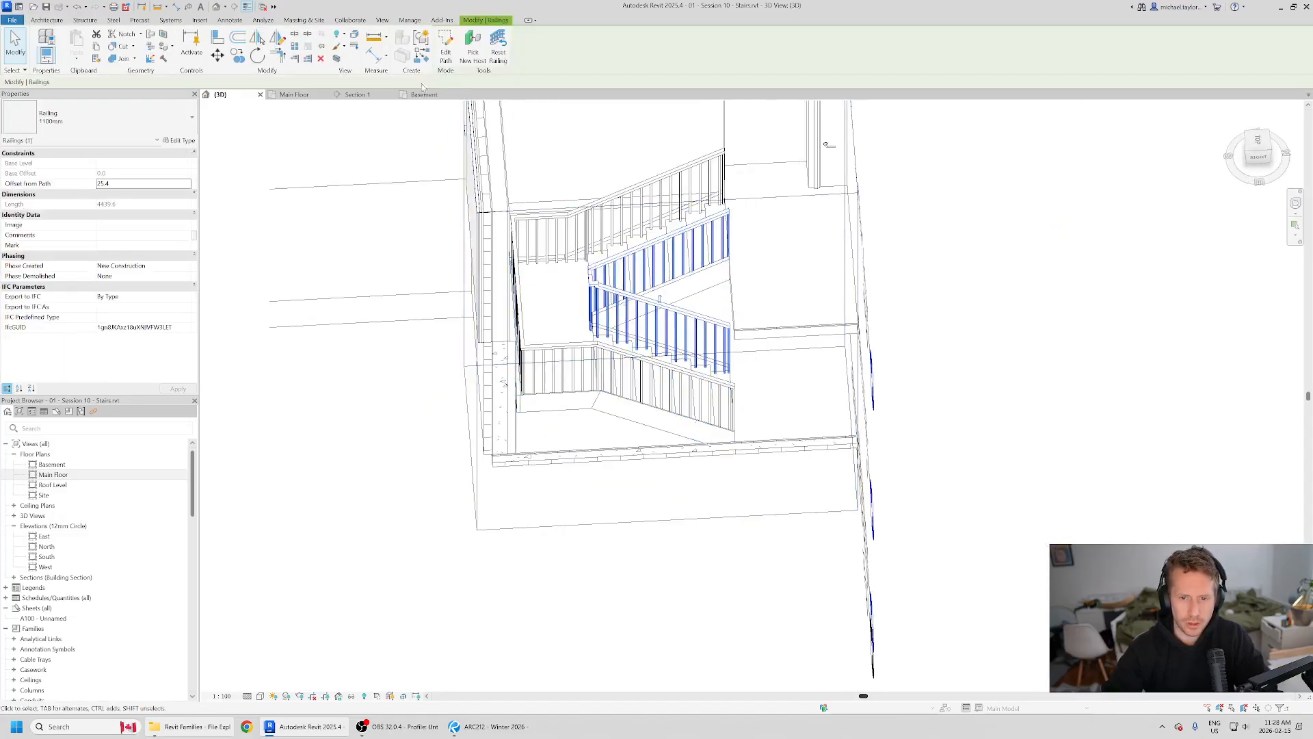
{"action": "left_click", "coordinate": [446, 45]}
{"action": "mouse_move", "coordinate": [755, 485]}
{"action": "middle_mouse_down", "text": "shift"}
{"action": "mouse_move", "coordinate": [686, 560]}
{"action": "mouse_move", "coordinate": [598, 290]}
{"action": "mouse_move", "coordinate": [504, 170]}
{"action": "mouse_move", "coordinate": [419, 248]}
{"action": "mouse_move", "coordinate": [581, 462]}
{"action": "middle_mouse_up", "text": "shift"}
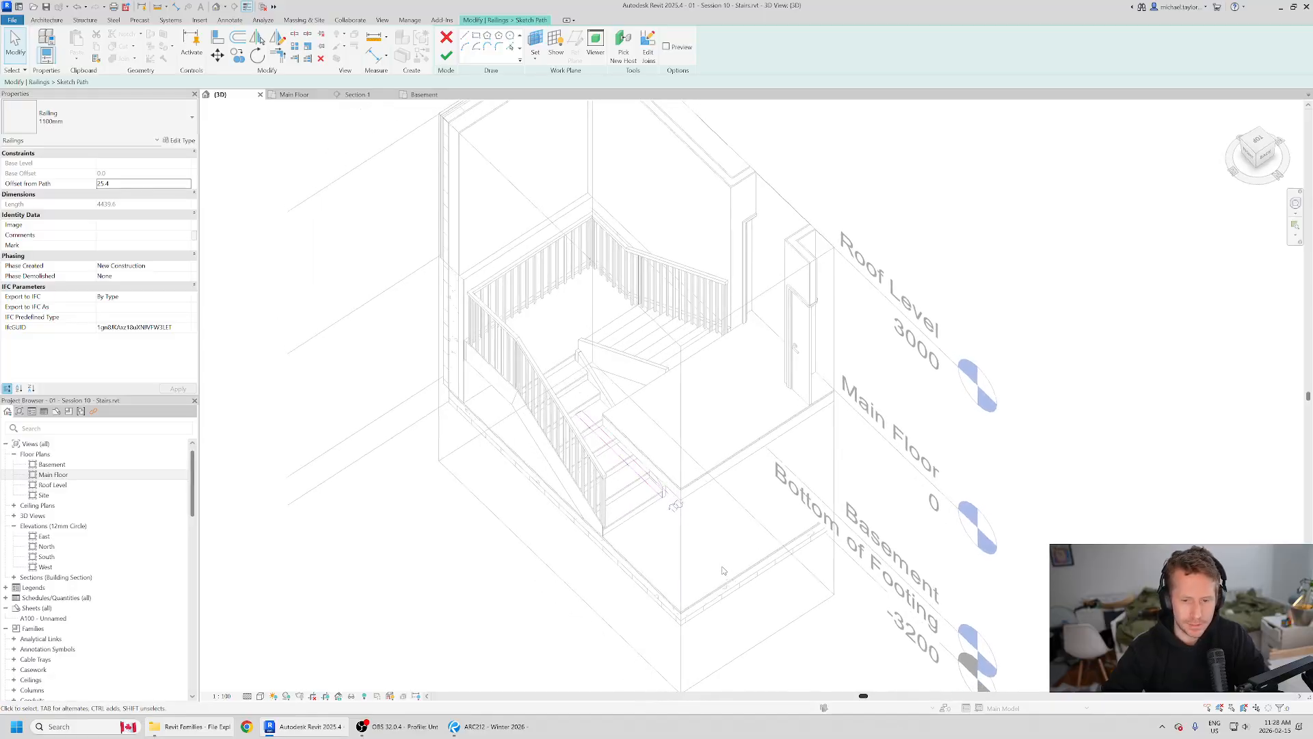
{"action": "scroll", "coordinate": [666, 558], "scroll_direction": "up", "scroll_amount": 2}
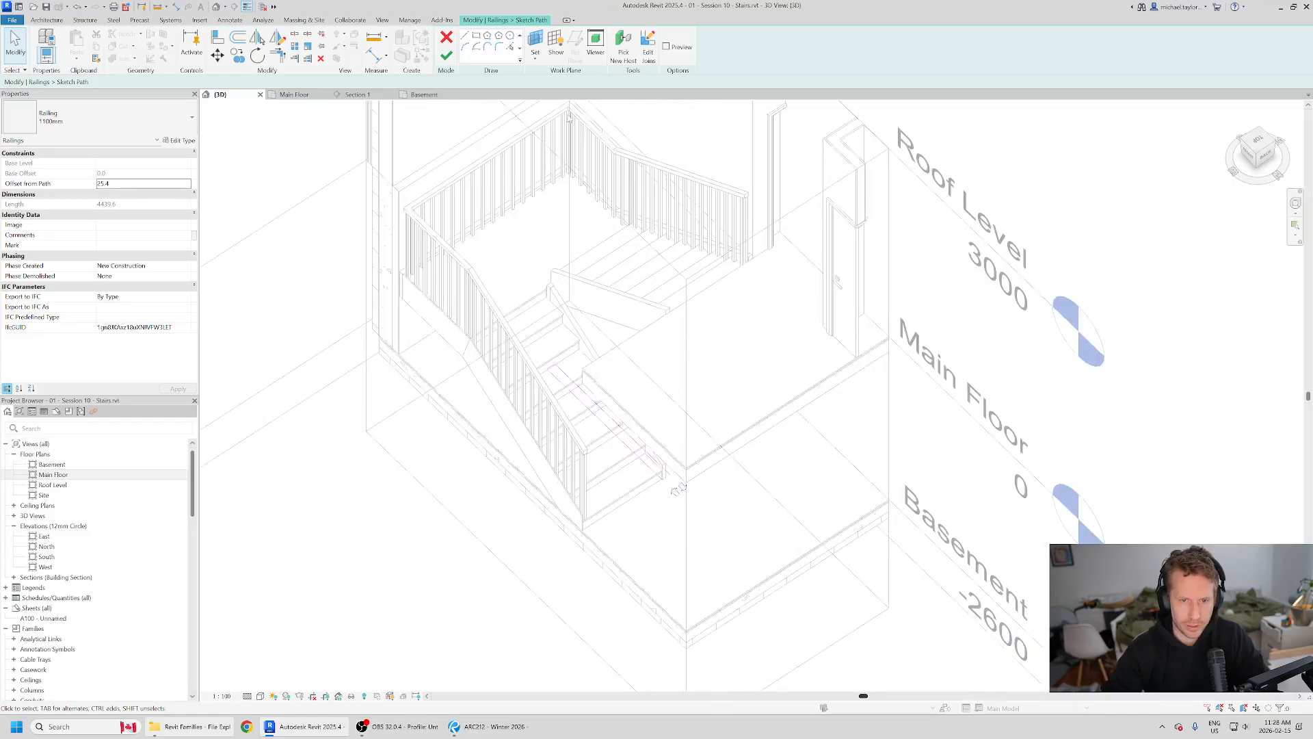
{"action": "key", "text": "l"}
{"action": "key", "text": "i"}
{"action": "scroll", "coordinate": [667, 506], "scroll_direction": "up", "scroll_amount": 4}
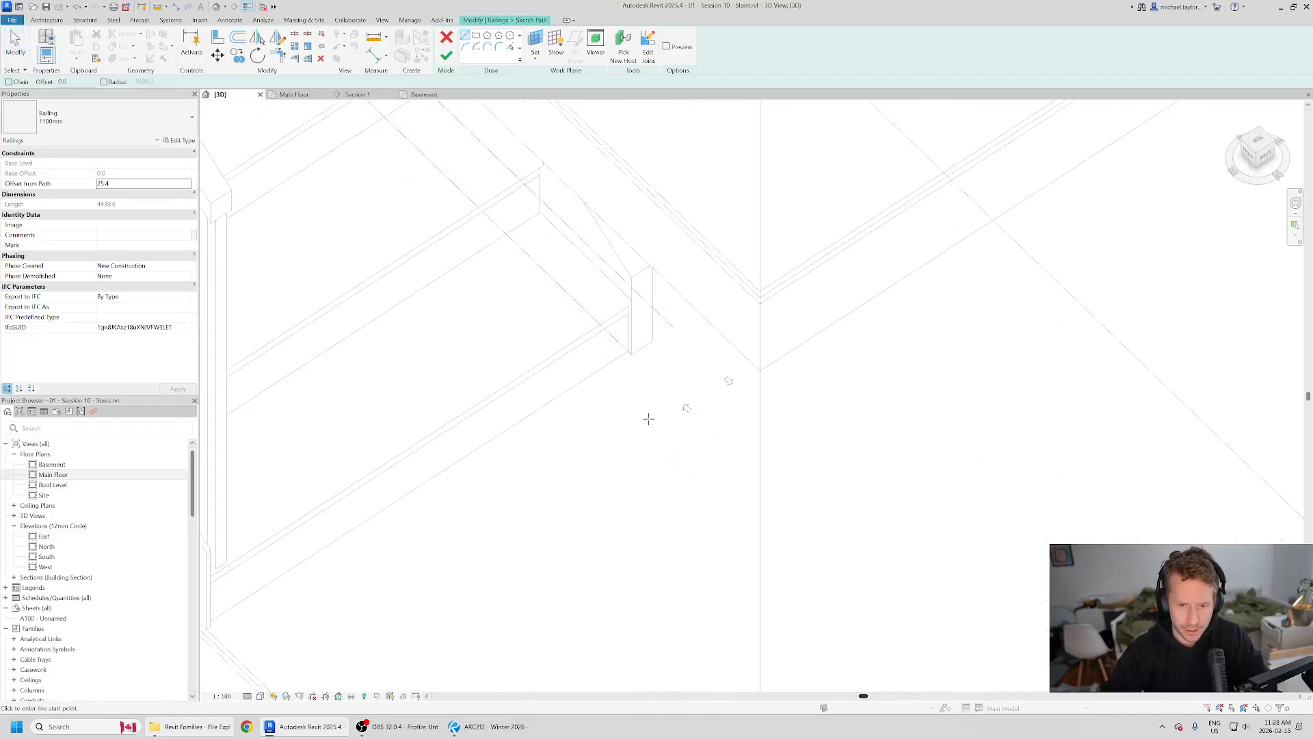
{"action": "left_click", "coordinate": [634, 356]}
{"action": "scroll", "coordinate": [635, 355], "scroll_direction": "down", "scroll_amount": 3}
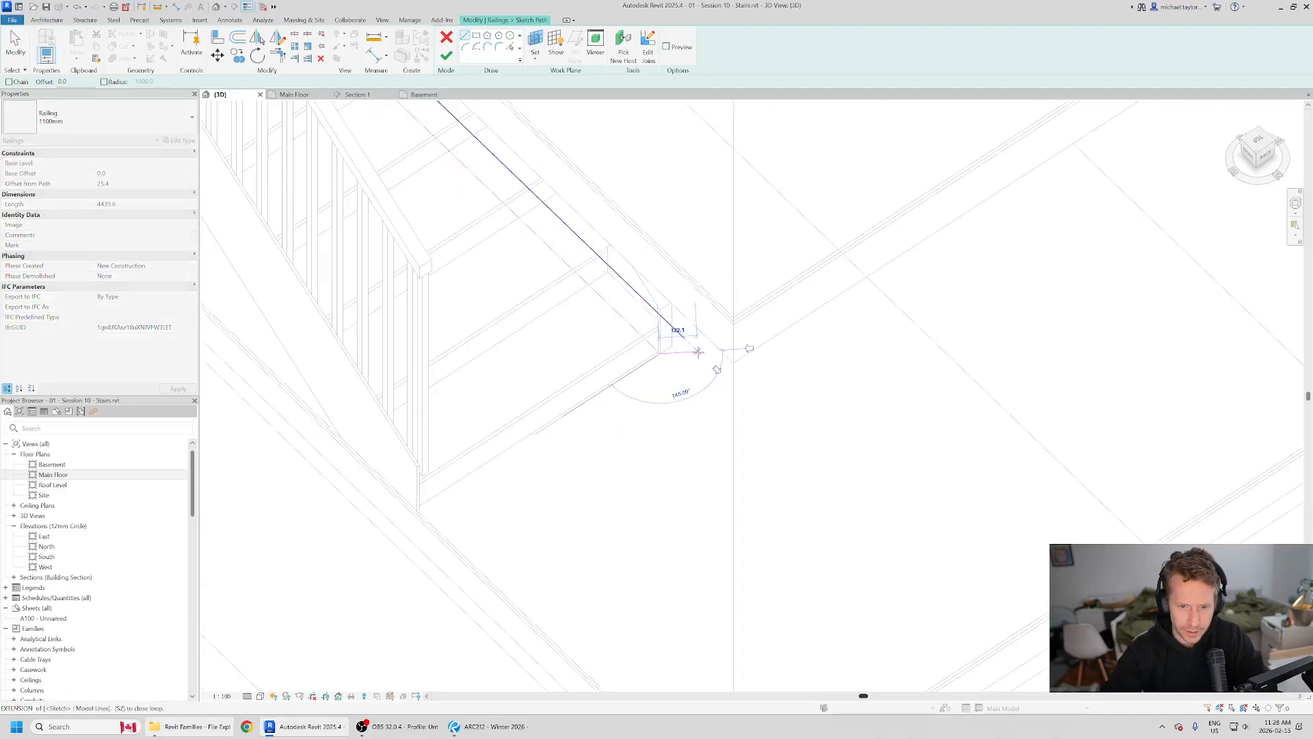
{"action": "left_click", "coordinate": [536, 442]}
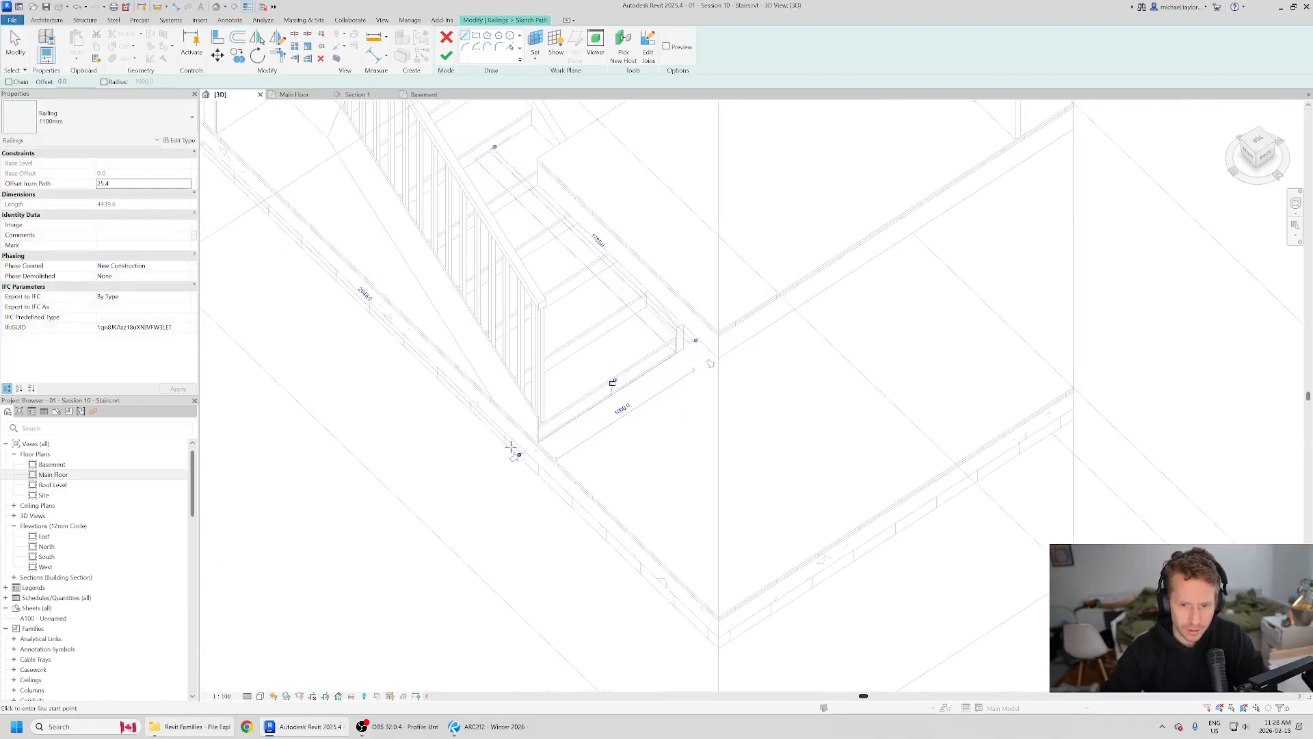
{"action": "scroll", "coordinate": [534, 440], "scroll_direction": "down", "scroll_amount": 3}
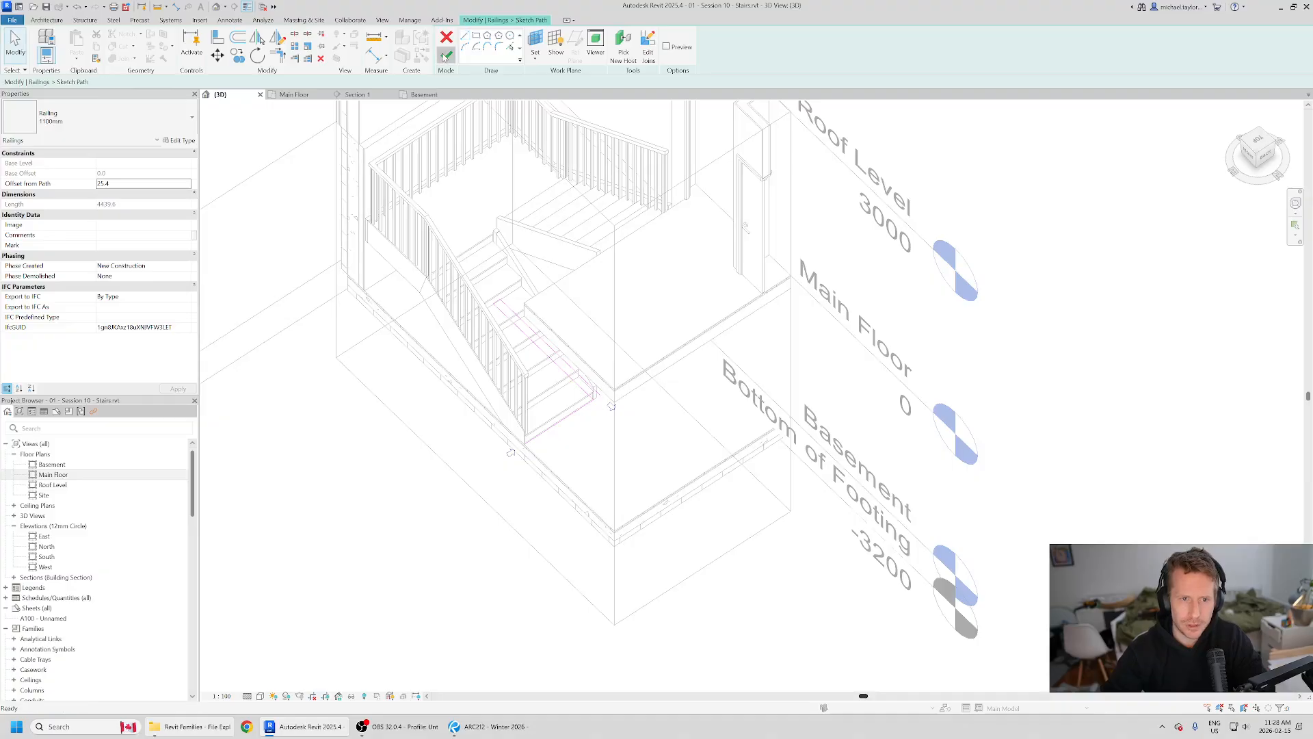
{"action": "left_click", "coordinate": [446, 56]}
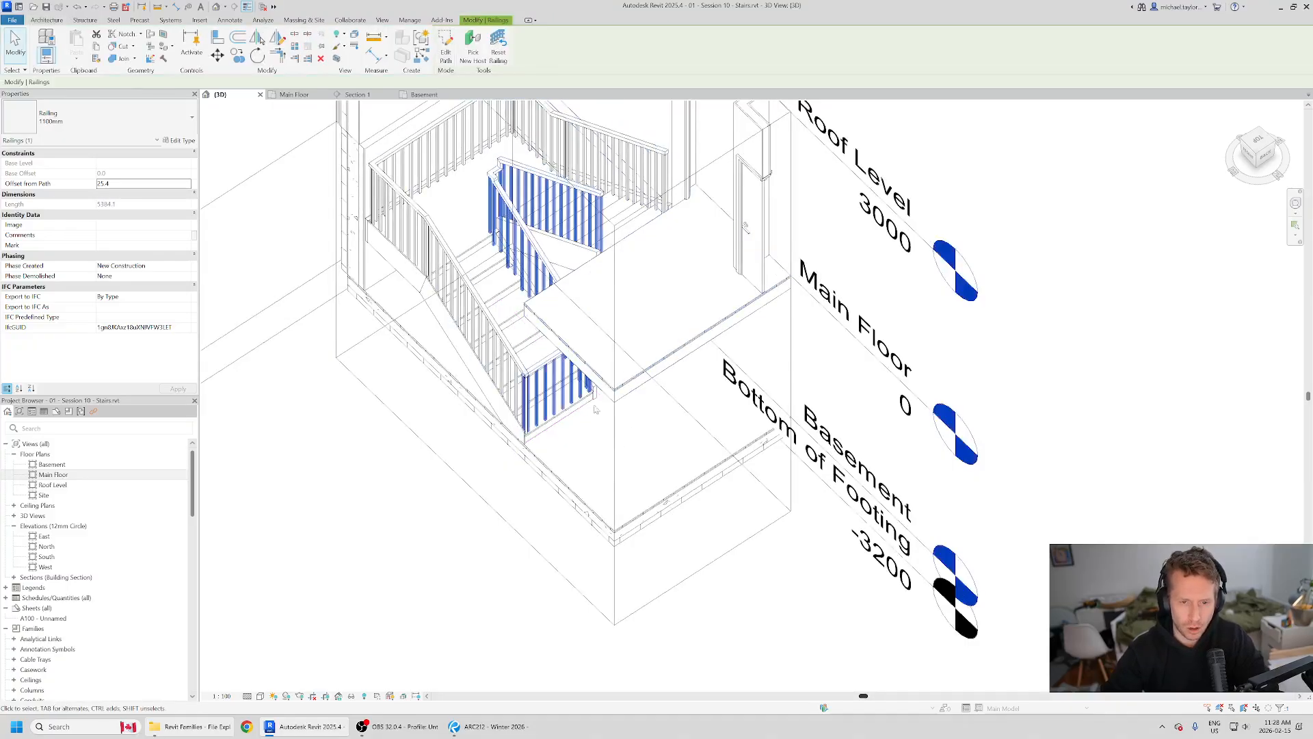
Step: Inspect the railing section across the foot of the lower run and undo its addition
{"action": "middle_click_drag", "start_coordinate": [570, 464], "coordinate": [609, 402], "text": "shift"}
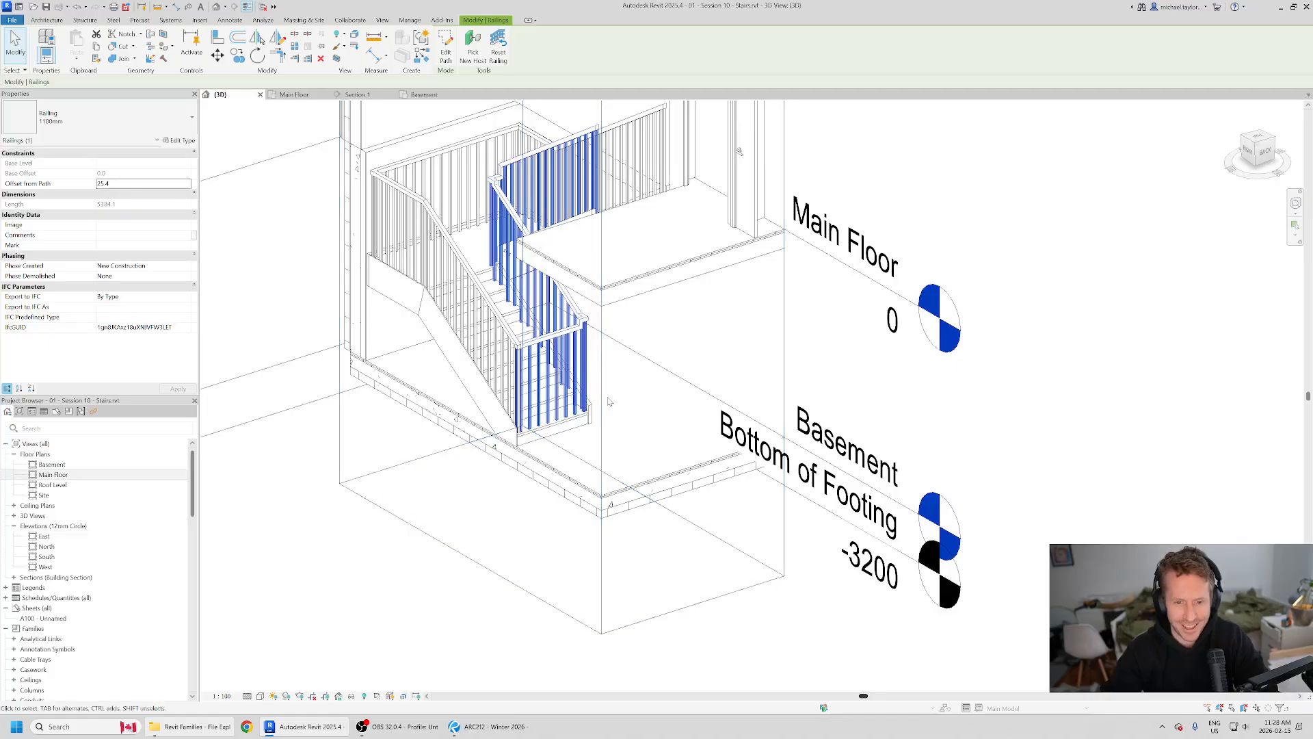
{"action": "double_click", "coordinate": [583, 410]}
{"action": "middle_click_drag", "start_coordinate": [598, 475], "coordinate": [602, 487]}
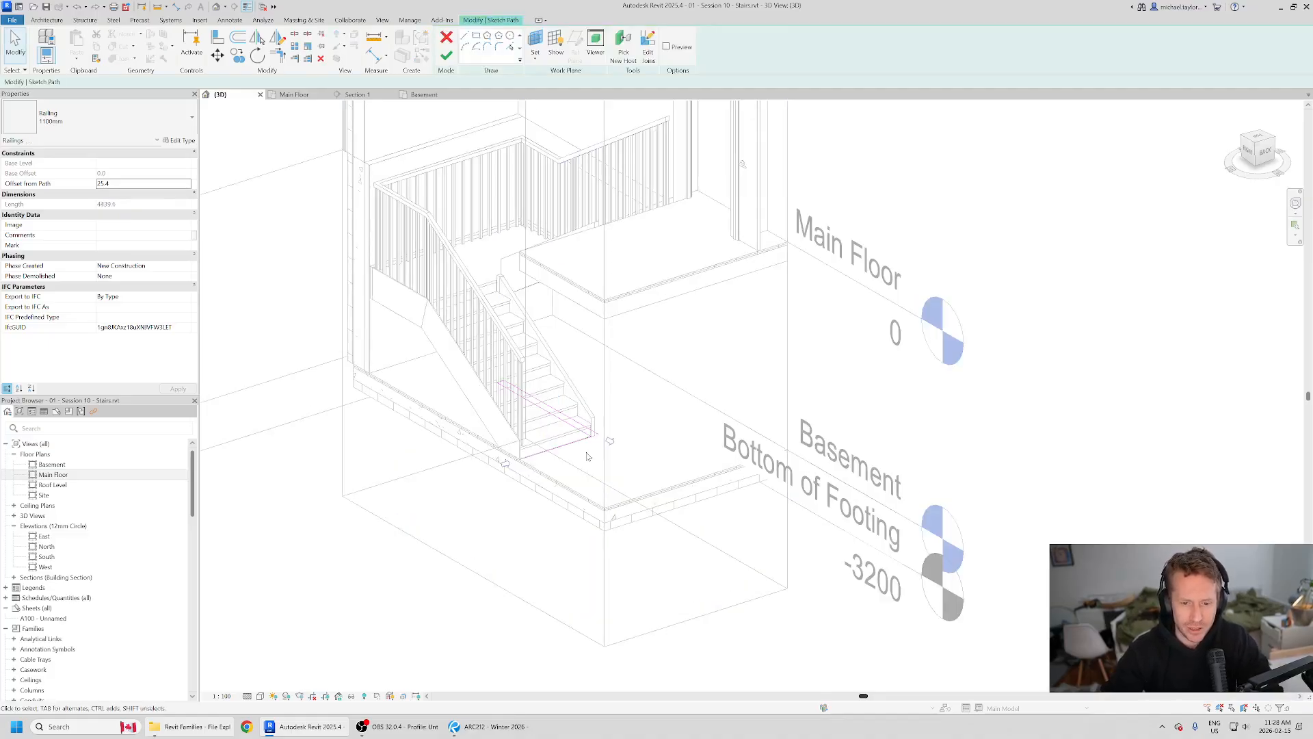
{"action": "key", "text": "ctrl+z"}
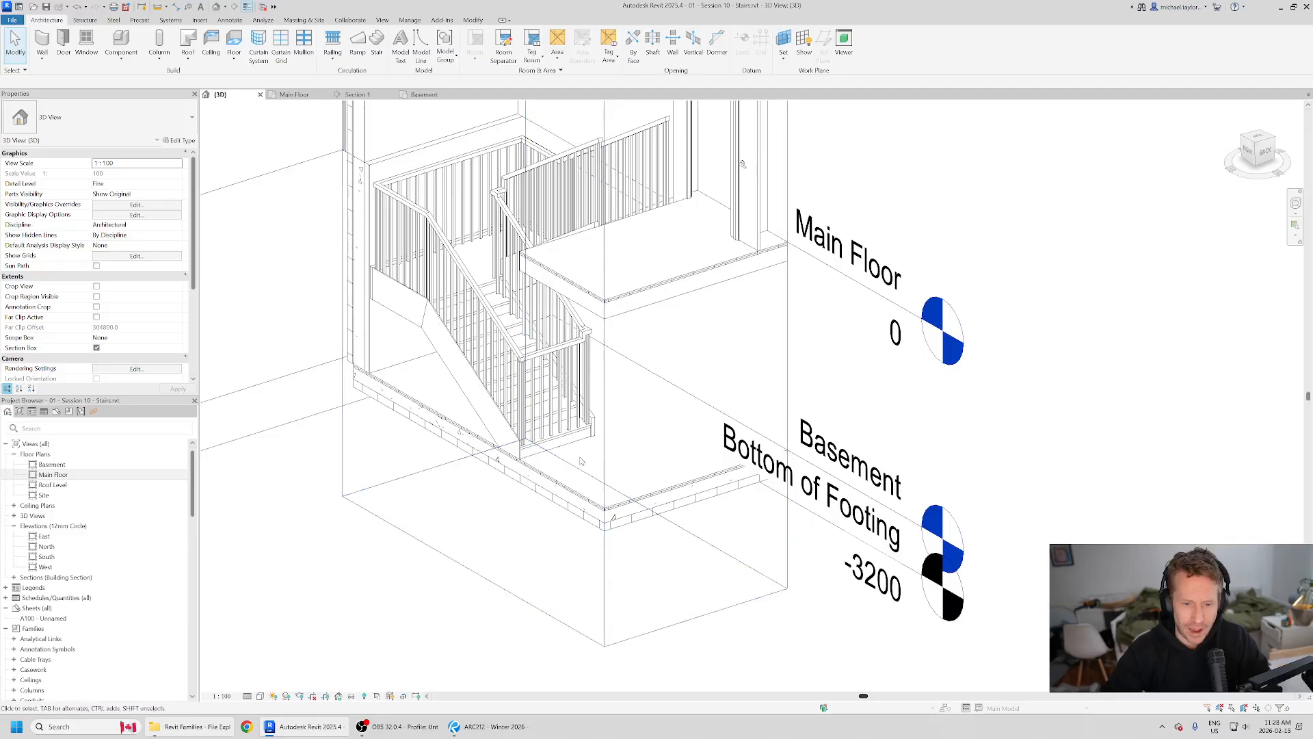
Step: Try to add a disconnected line along the main floor opening's edge to the inner railing's path, and discard the sketch
{"action": "double_click", "coordinate": [588, 413]}
{"action": "scroll", "coordinate": [622, 448], "scroll_direction": "up", "scroll_amount": 3}
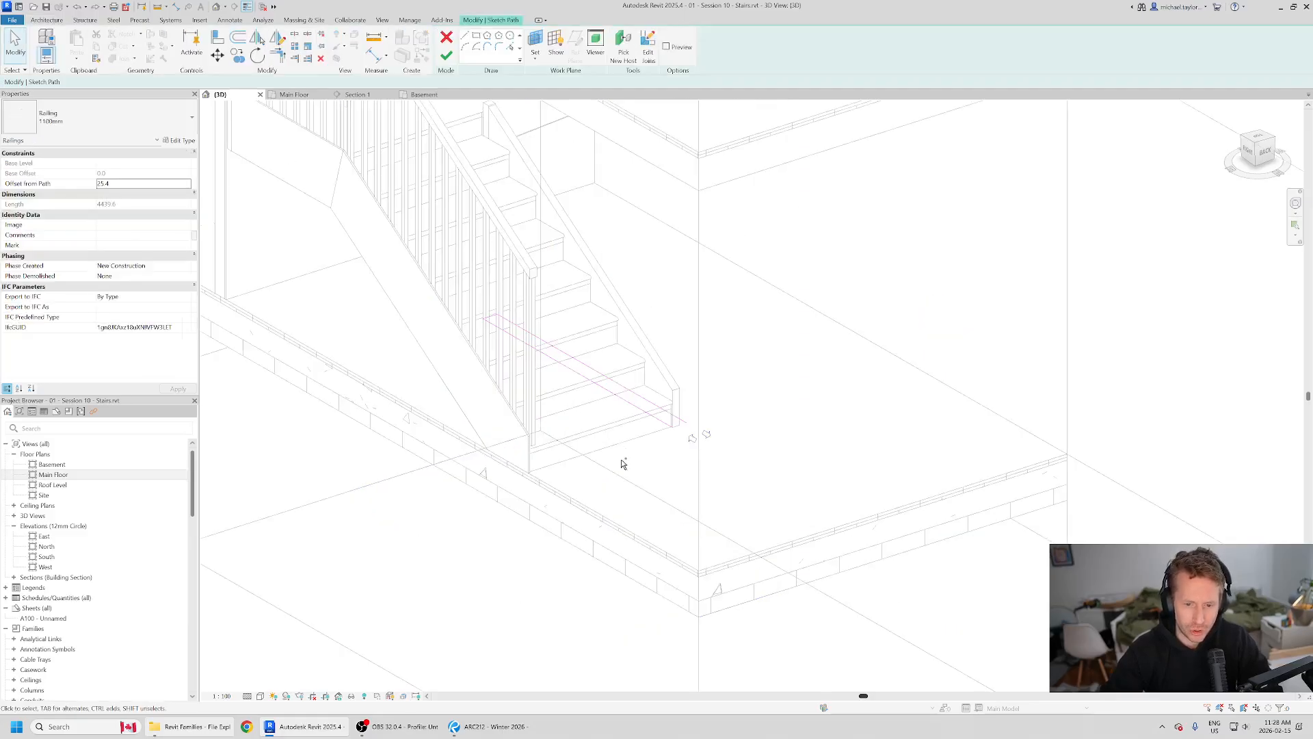
{"action": "scroll", "coordinate": [544, 522], "scroll_direction": "down", "scroll_amount": 2}
{"action": "middle_click_drag", "start_coordinate": [583, 301], "coordinate": [613, 383], "text": "shift"}
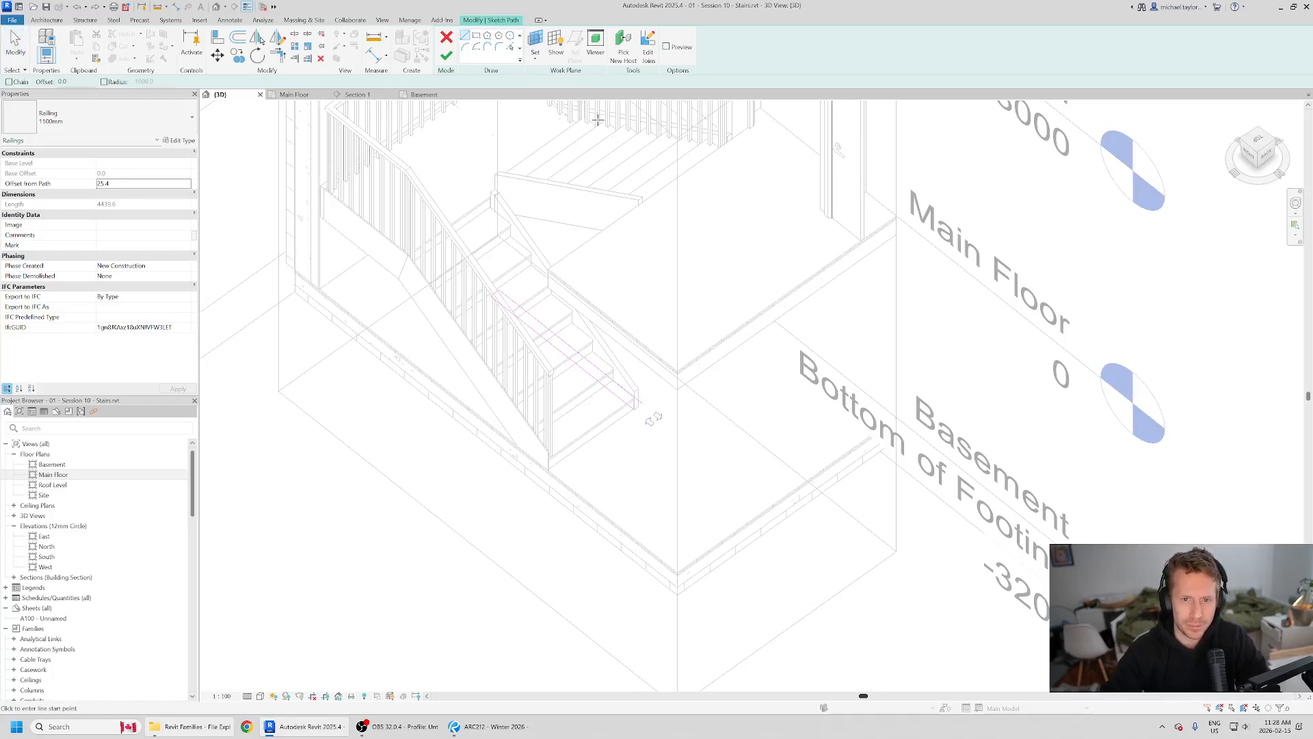
{"action": "left_click", "coordinate": [641, 203]}
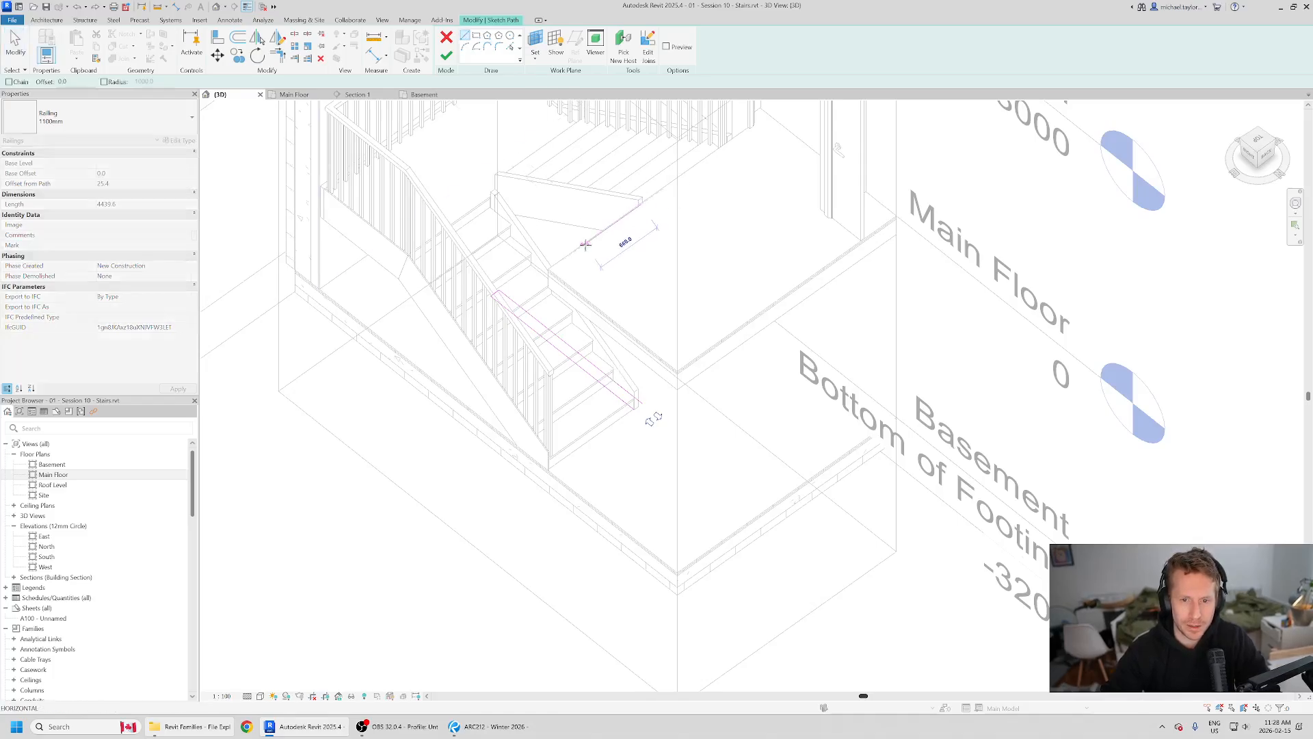
{"action": "left_click", "coordinate": [550, 270]}
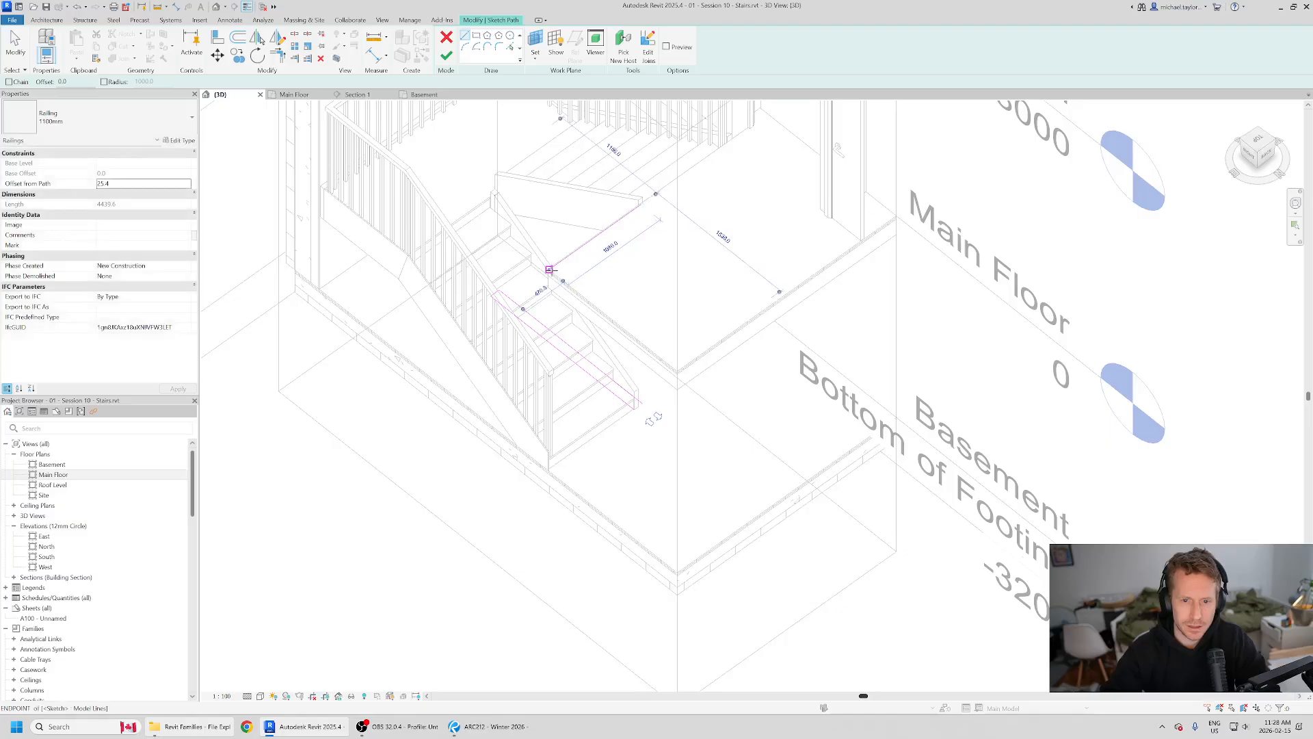
{"action": "left_click", "coordinate": [445, 57]}
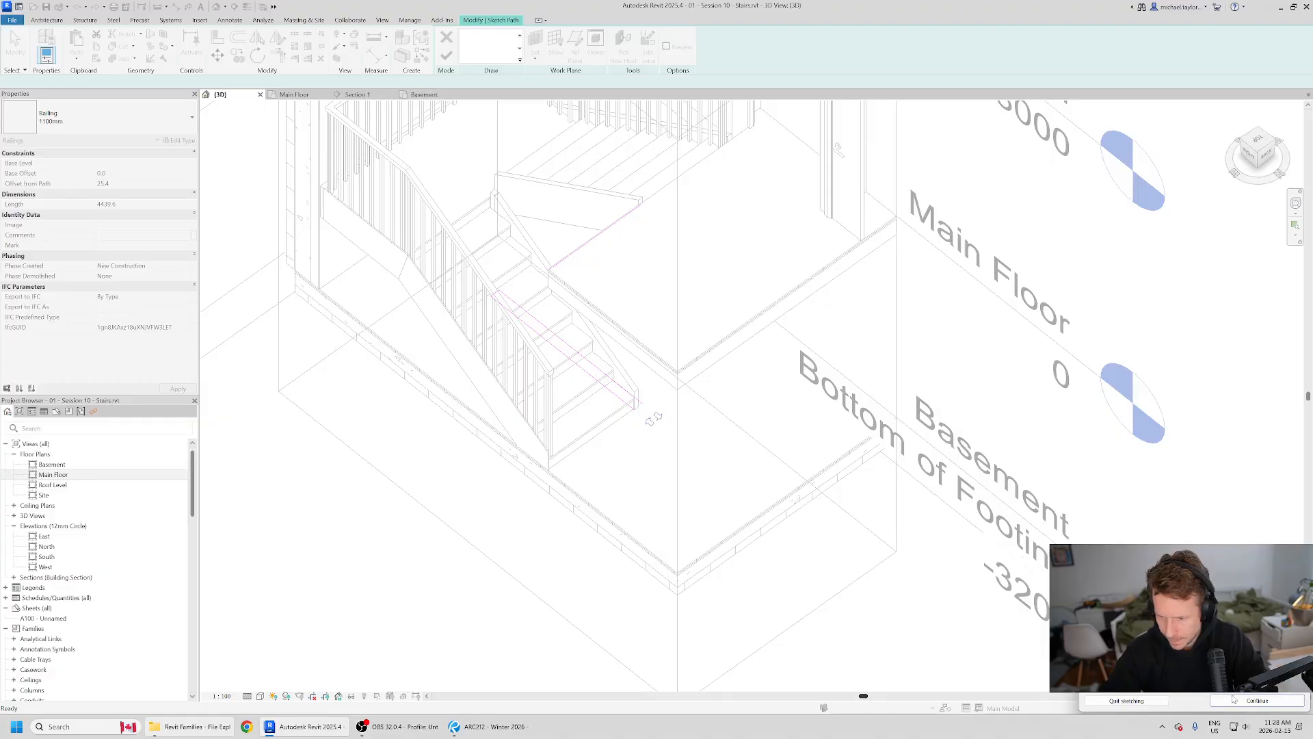
{"action": "left_click", "coordinate": [1254, 700]}
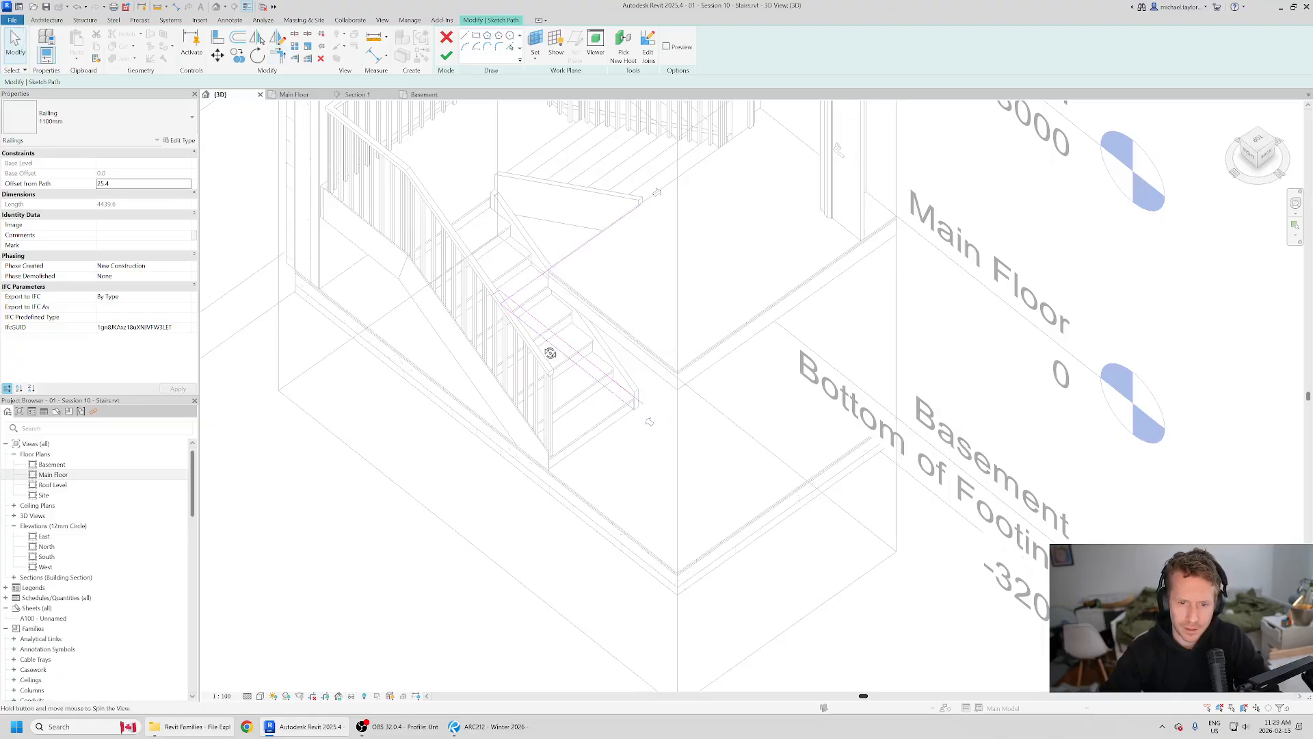
{"action": "middle_click_drag", "start_coordinate": [551, 353], "coordinate": [503, 390], "text": "shift"}
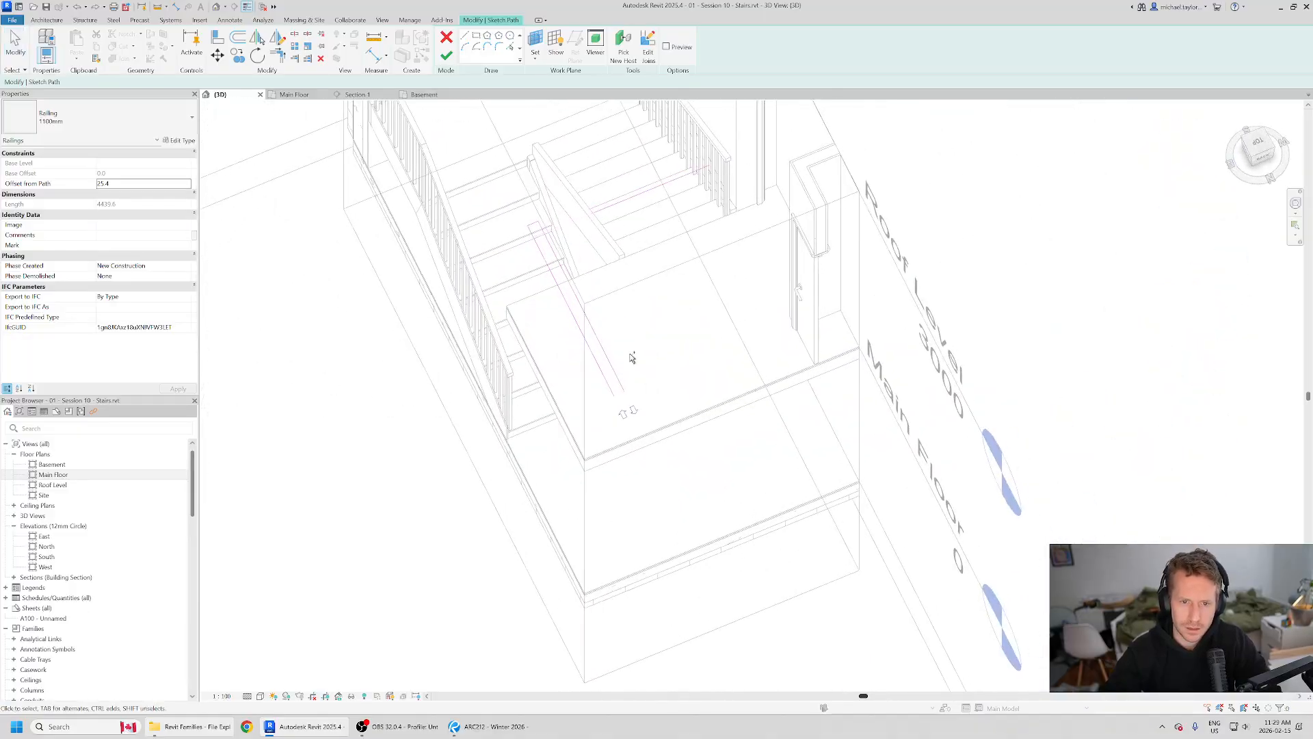
{"action": "left_click", "coordinate": [446, 37]}
{"action": "left_click", "coordinate": [680, 375]}
Step: Edit the inner railing's path by adding a line from the upper run's end across the stair width to the opposite side, and finish the sketch
{"action": "mouse_move", "coordinate": [607, 522]}
{"action": "middle_mouse_down", "text": "shift"}
{"action": "mouse_move", "coordinate": [486, 545]}
{"action": "mouse_move", "coordinate": [477, 525]}
{"action": "mouse_move", "coordinate": [671, 516]}
{"action": "mouse_move", "coordinate": [704, 572]}
{"action": "mouse_move", "coordinate": [659, 416]}
{"action": "middle_mouse_up", "text": "shift"}
{"action": "middle_click_drag", "start_coordinate": [623, 563], "coordinate": [683, 458], "text": "shift"}
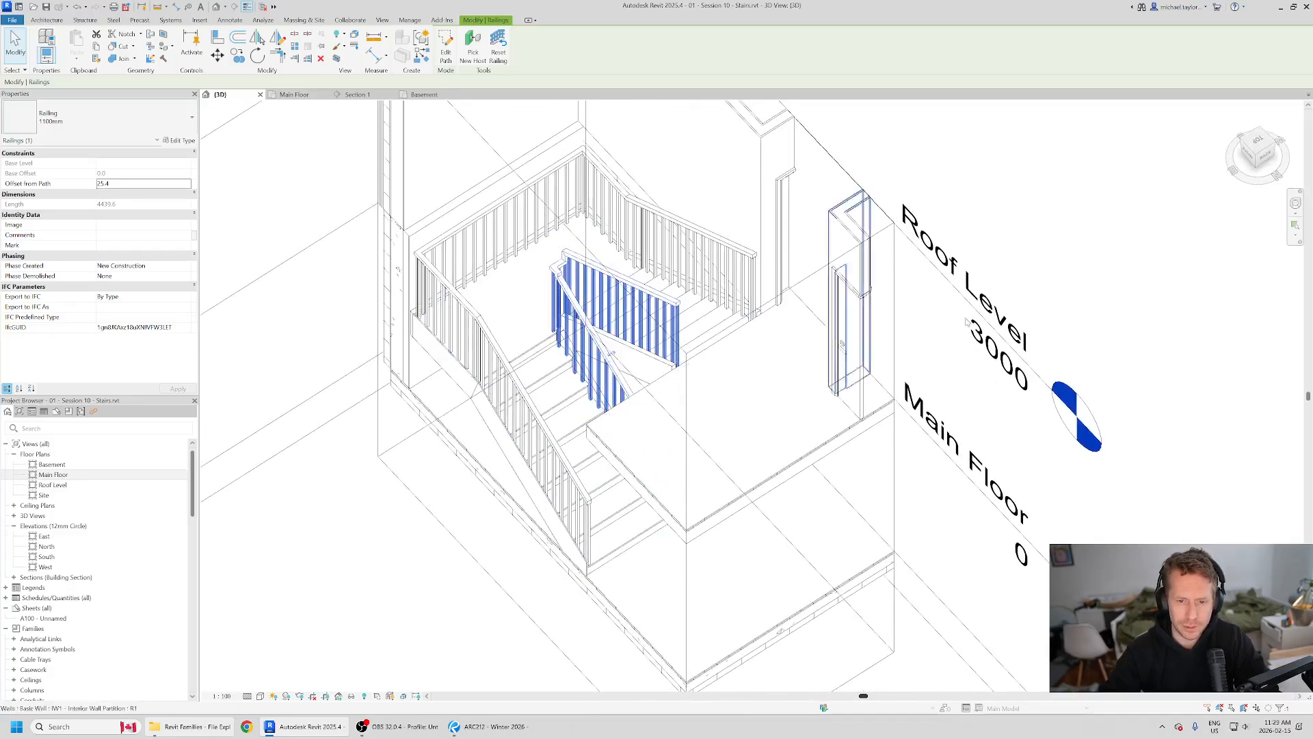
{"action": "left_click", "coordinate": [814, 281]}
{"action": "double_click", "coordinate": [677, 309]}
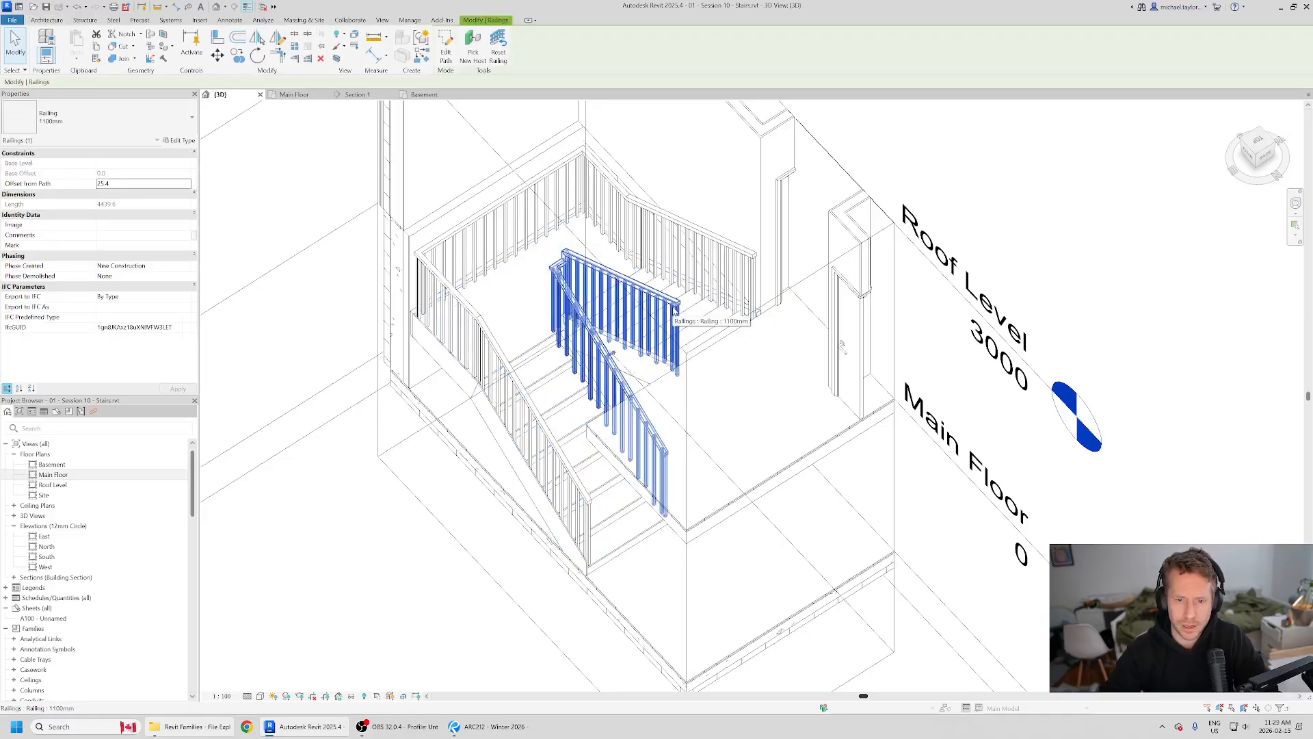
{"action": "scroll", "coordinate": [687, 577], "scroll_direction": "up", "scroll_amount": 3}
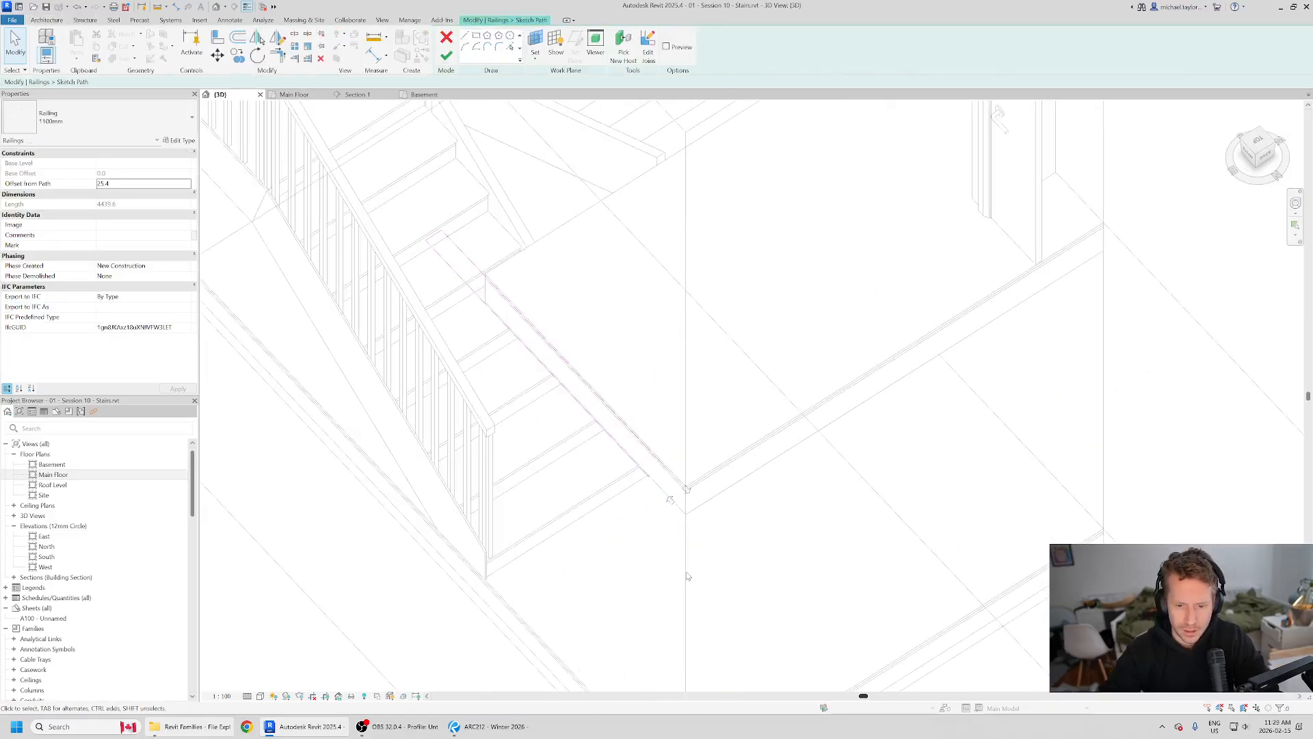
{"action": "mouse_move", "coordinate": [686, 567]}
{"action": "middle_mouse_down", "text": "shift"}
{"action": "mouse_move", "coordinate": [680, 493]}
{"action": "mouse_move", "coordinate": [670, 518]}
{"action": "middle_mouse_up", "text": "shift"}
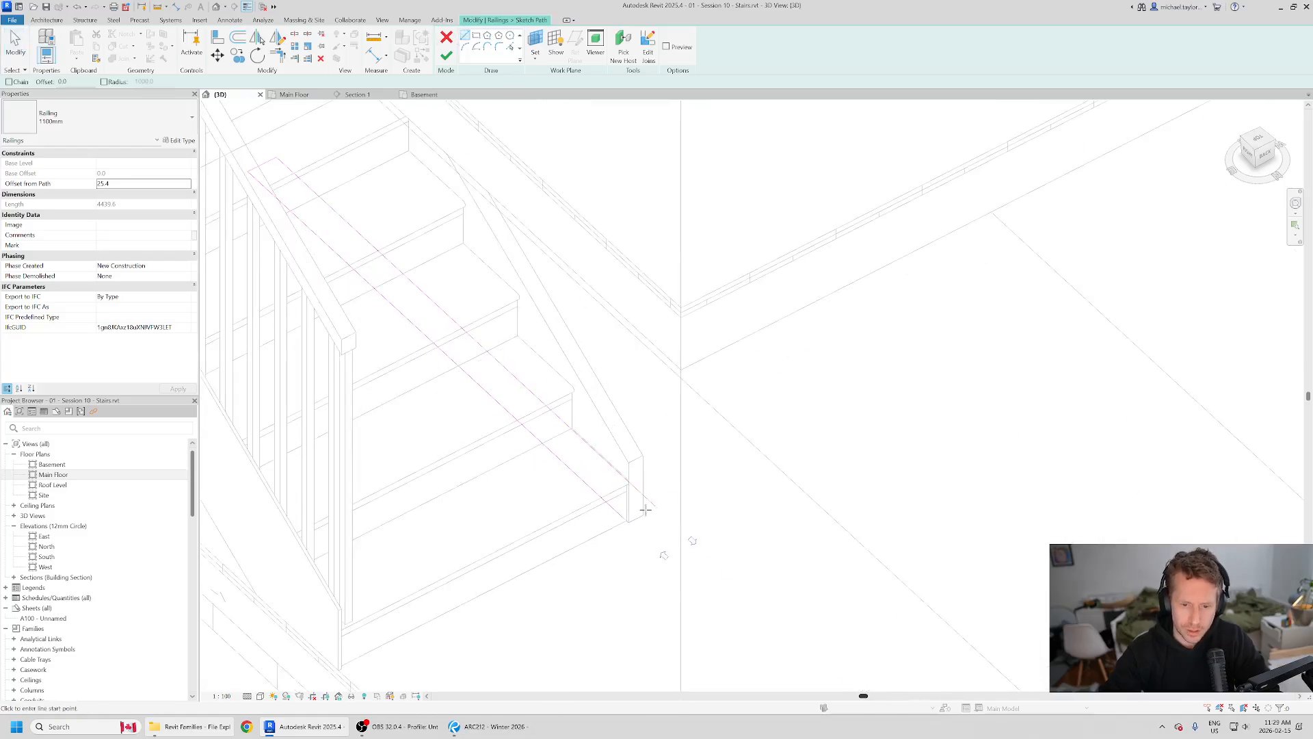
{"action": "middle_click_drag", "start_coordinate": [663, 556], "coordinate": [666, 500], "text": "shift"}
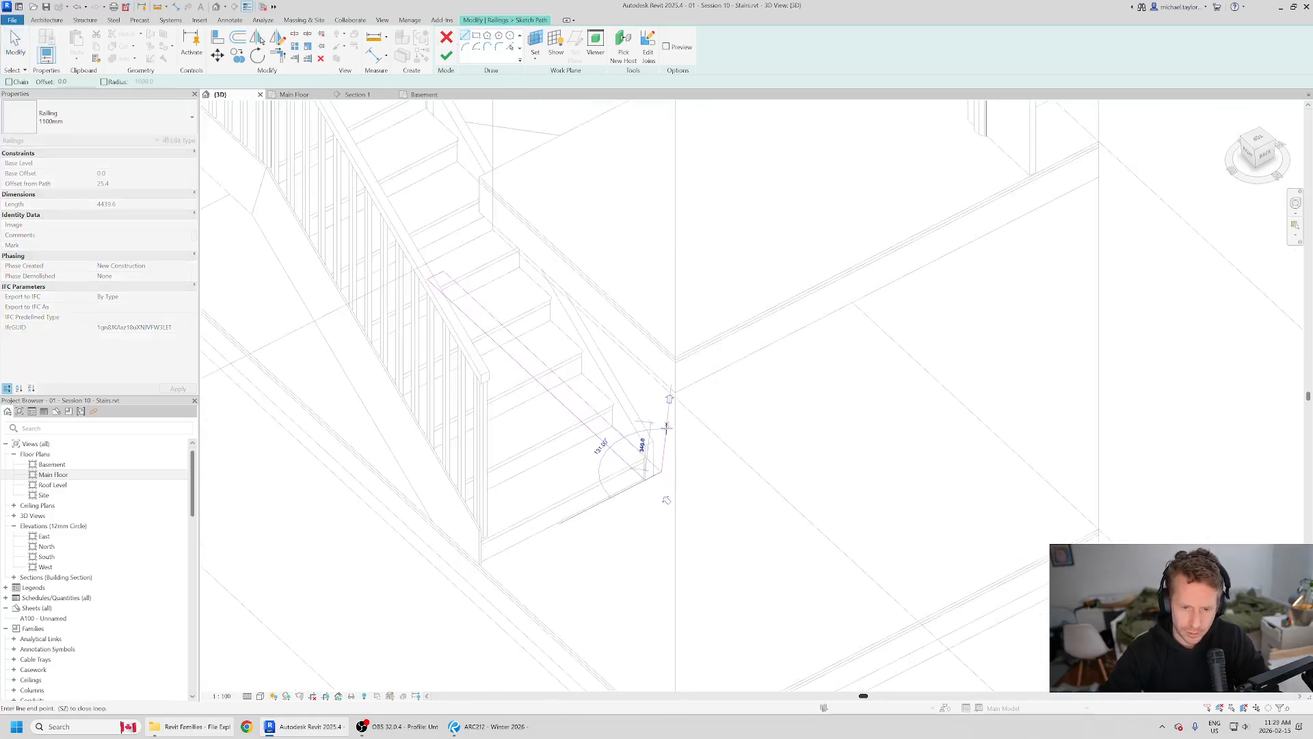
{"action": "left_click", "coordinate": [478, 563]}
{"action": "left_click", "coordinate": [445, 39]}
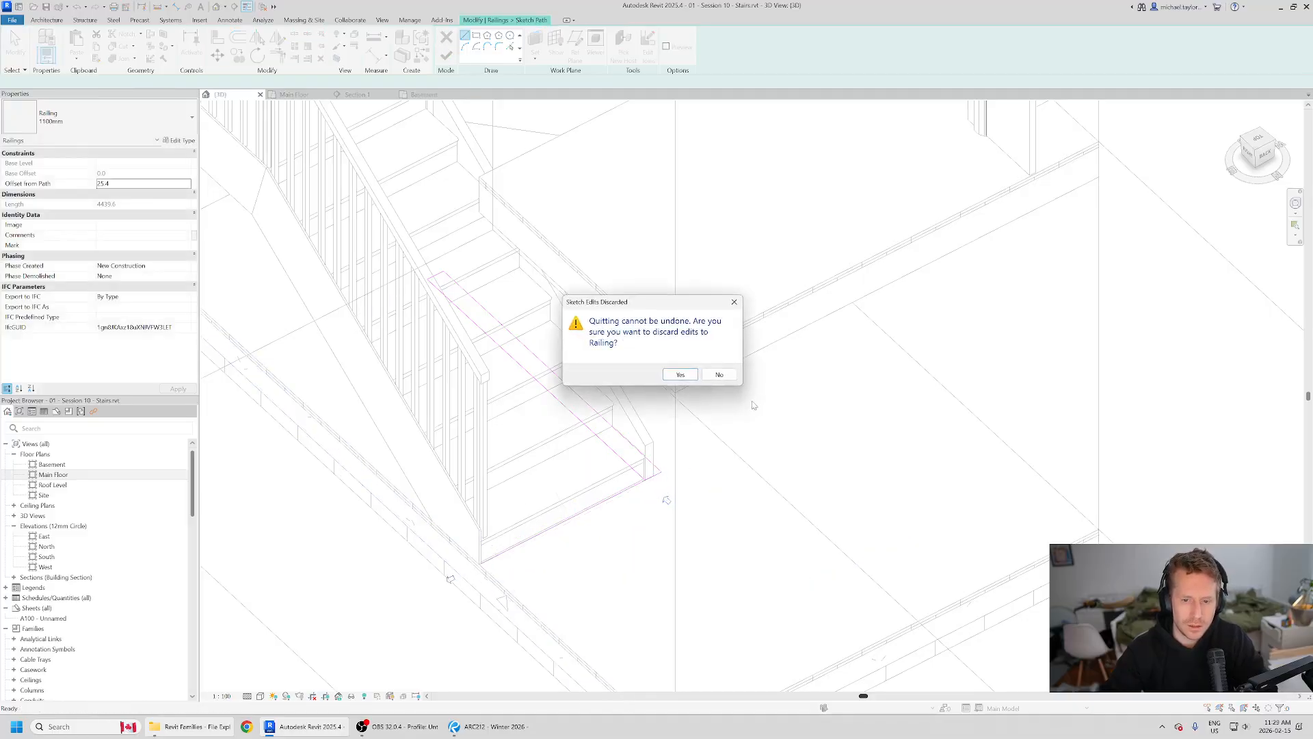
{"action": "left_click", "coordinate": [682, 376]}
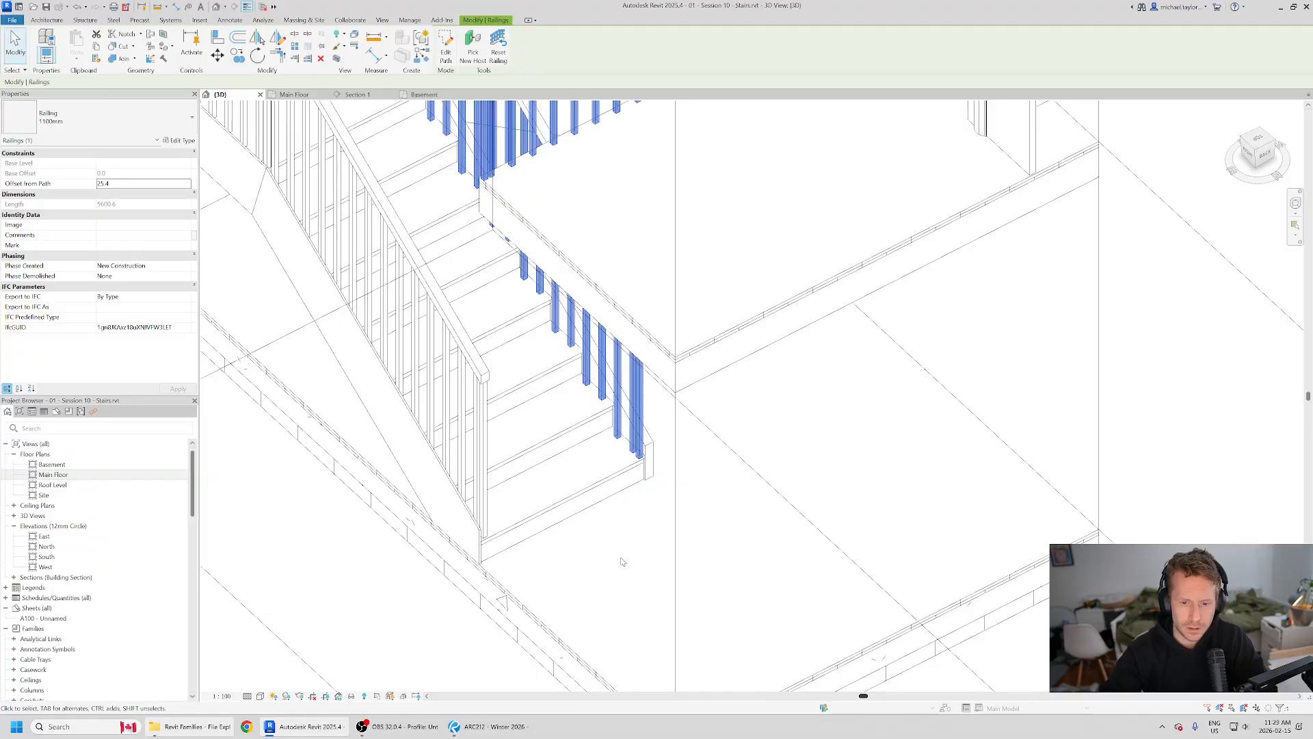
Step: Examine the extended inner railing in 3D from several sides, including its new section along the main floor opening's edge
{"action": "scroll", "coordinate": [622, 562], "scroll_direction": "down", "scroll_amount": 5}
{"action": "middle_click_drag", "start_coordinate": [622, 561], "coordinate": [589, 578], "text": "shift"}
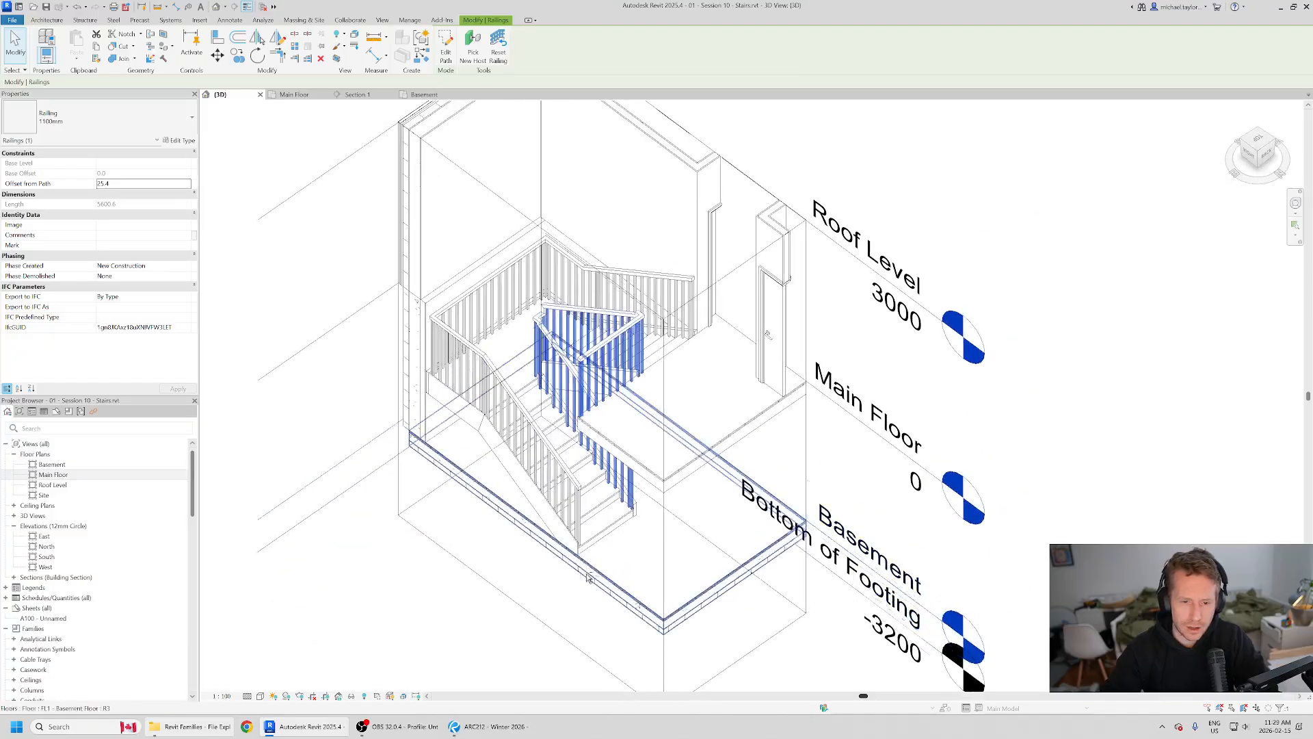
{"action": "scroll", "coordinate": [588, 578], "scroll_direction": "up", "scroll_amount": 3}
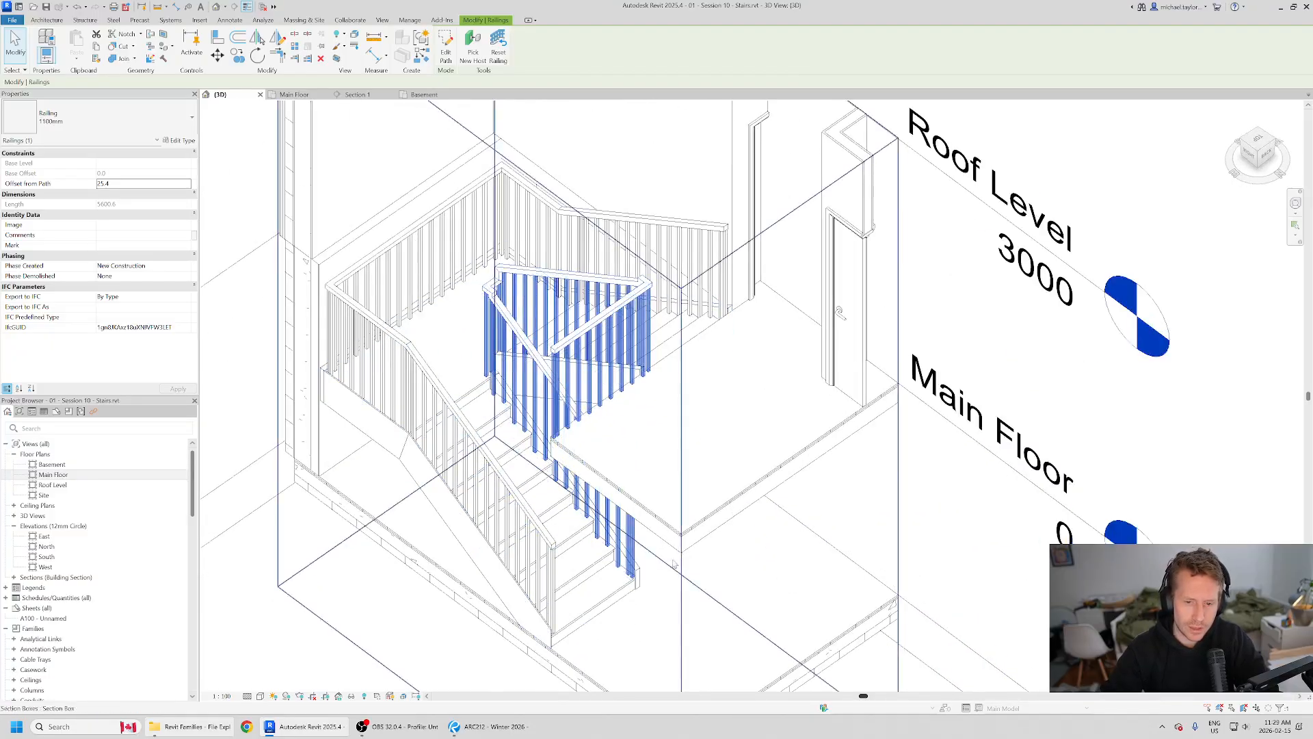
{"action": "scroll", "coordinate": [558, 329], "scroll_direction": "down", "scroll_amount": 2}
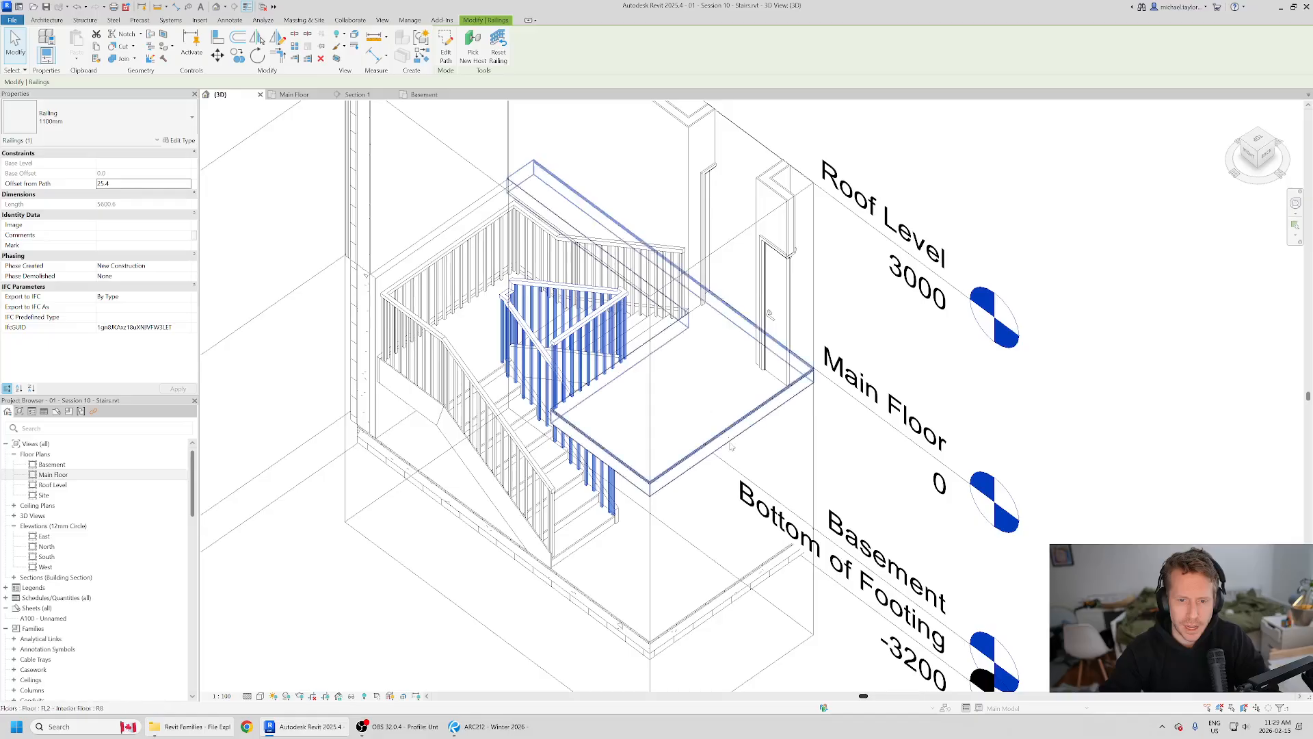
{"action": "middle_click_drag", "start_coordinate": [730, 446], "coordinate": [789, 404], "text": "shift"}
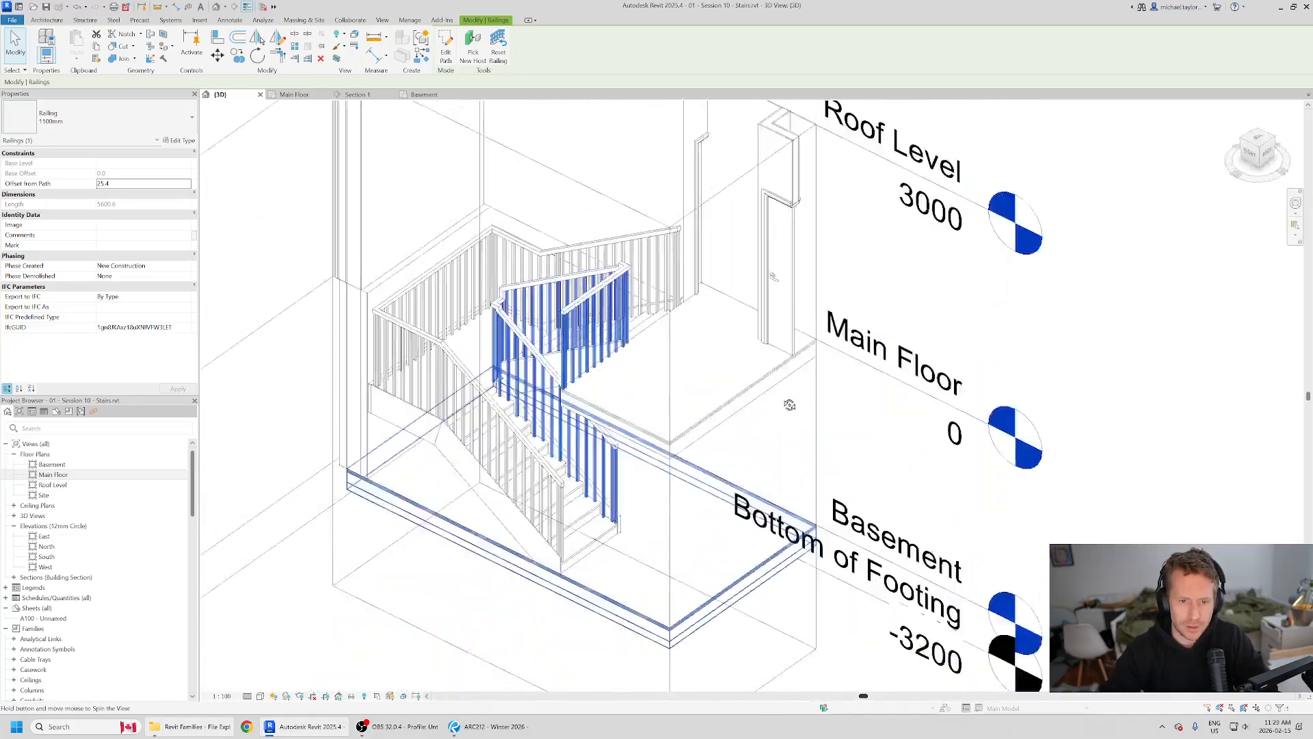
{"action": "scroll", "coordinate": [627, 254], "scroll_direction": "up", "scroll_amount": 3}
{"action": "middle_click_drag", "start_coordinate": [535, 378], "coordinate": [688, 264], "text": "shift"}
{"action": "scroll", "coordinate": [687, 265], "scroll_direction": "down", "scroll_amount": 3}
{"action": "middle_click_drag", "start_coordinate": [460, 415], "coordinate": [639, 410], "text": "shift"}
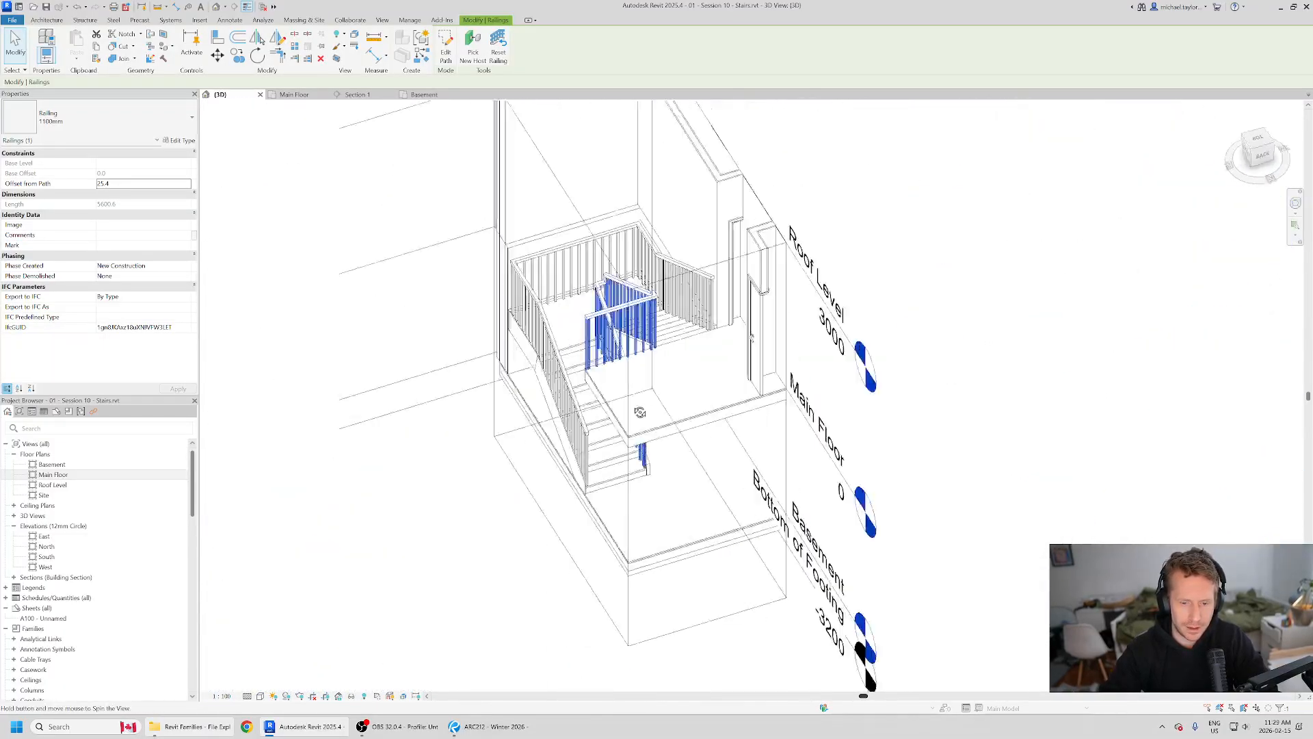
{"action": "scroll", "coordinate": [687, 311], "scroll_direction": "down", "scroll_amount": 2}
{"action": "middle_click_drag", "start_coordinate": [691, 314], "coordinate": [643, 332], "text": "shift"}
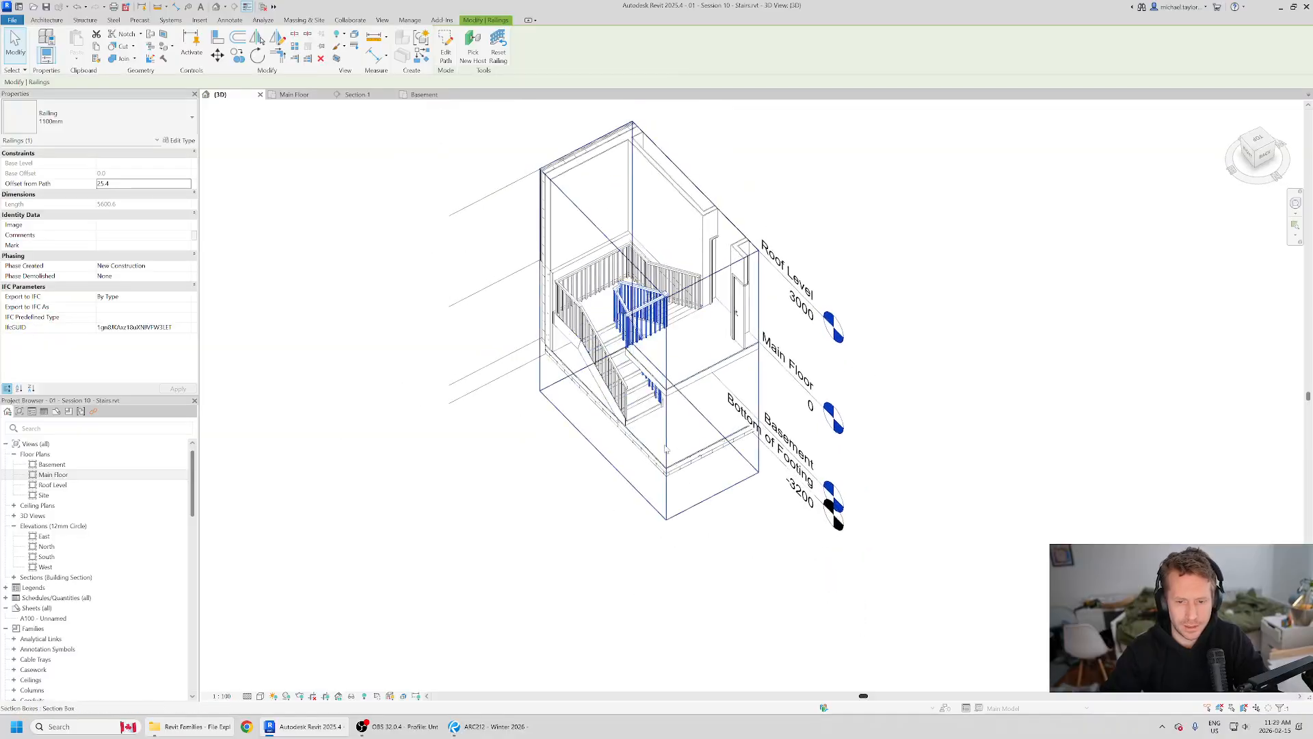
Step: Extend the section box outward on the stair's open side and check the stair's surroundings in the Main Floor plan
{"action": "left_click", "coordinate": [666, 448]}
{"action": "left_click_drag", "start_coordinate": [604, 344], "coordinate": [592, 349]}
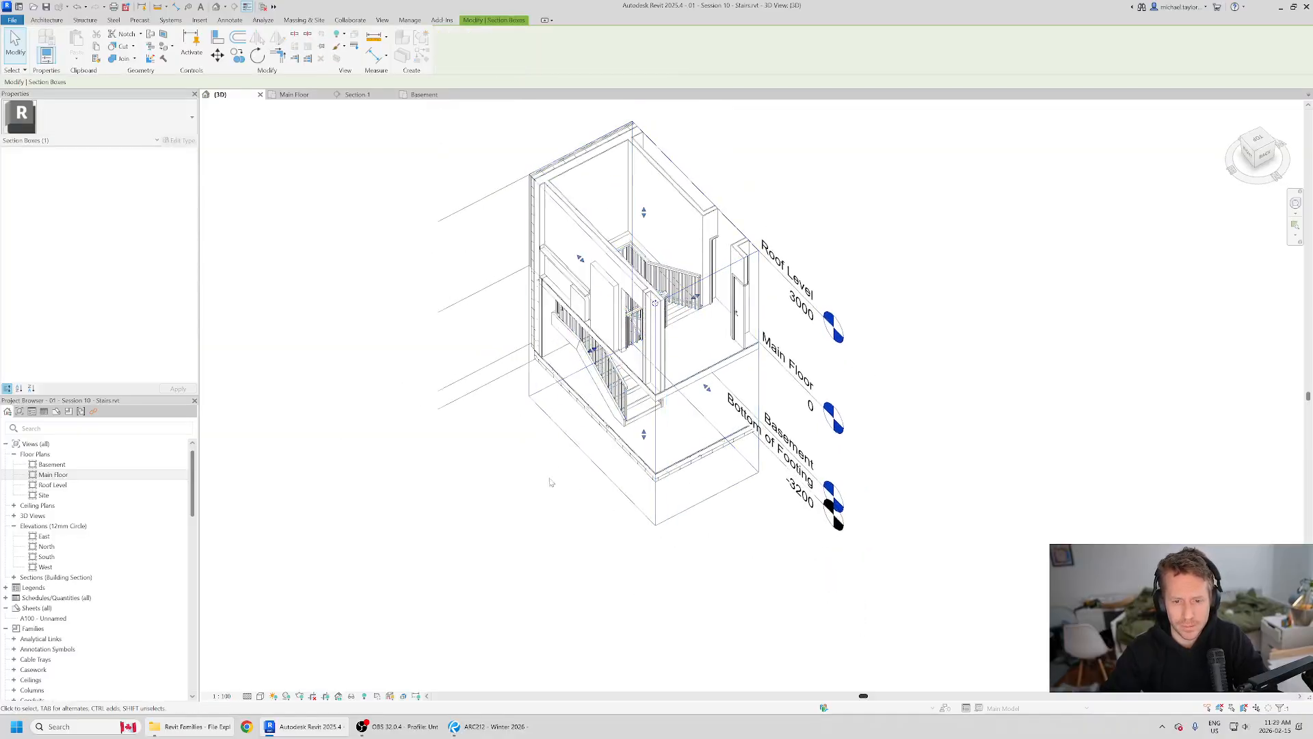
{"action": "left_click", "coordinate": [292, 95]}
{"action": "scroll", "coordinate": [514, 434], "scroll_direction": "down", "scroll_amount": 3}
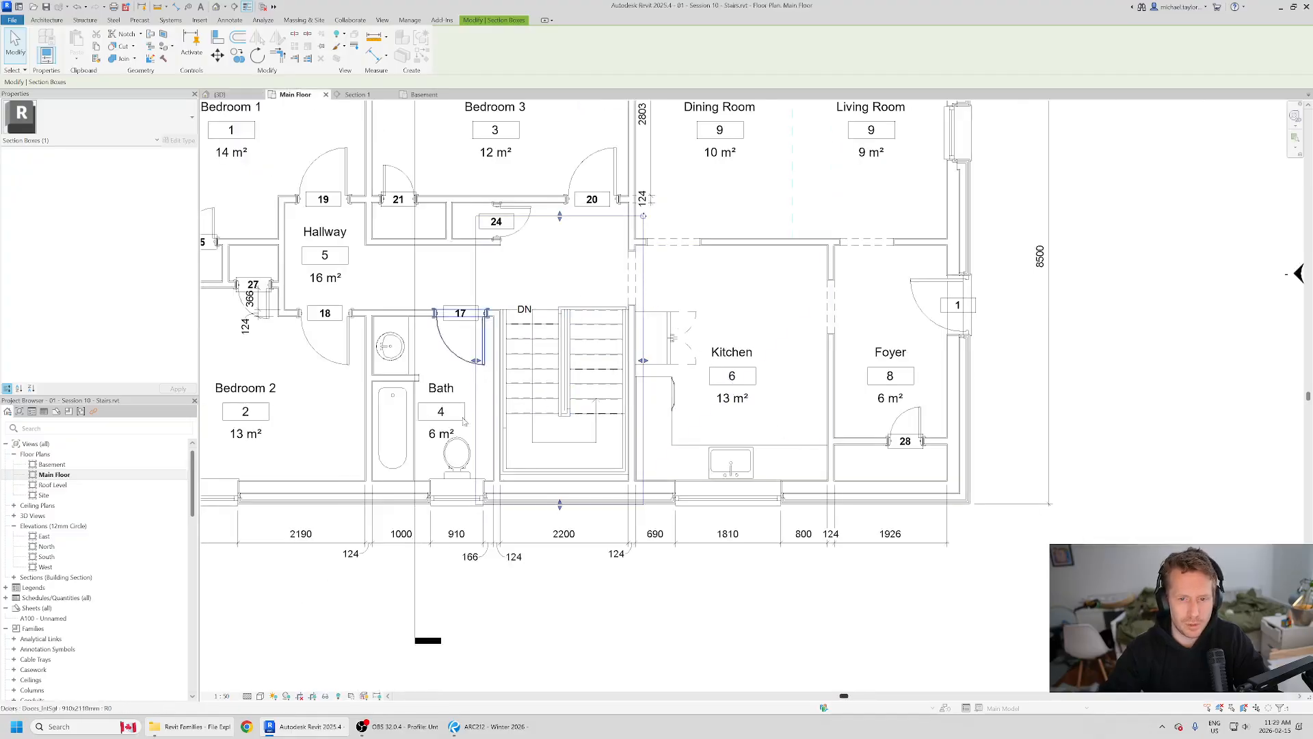
{"action": "scroll", "coordinate": [687, 370], "scroll_direction": "down", "scroll_amount": 2}
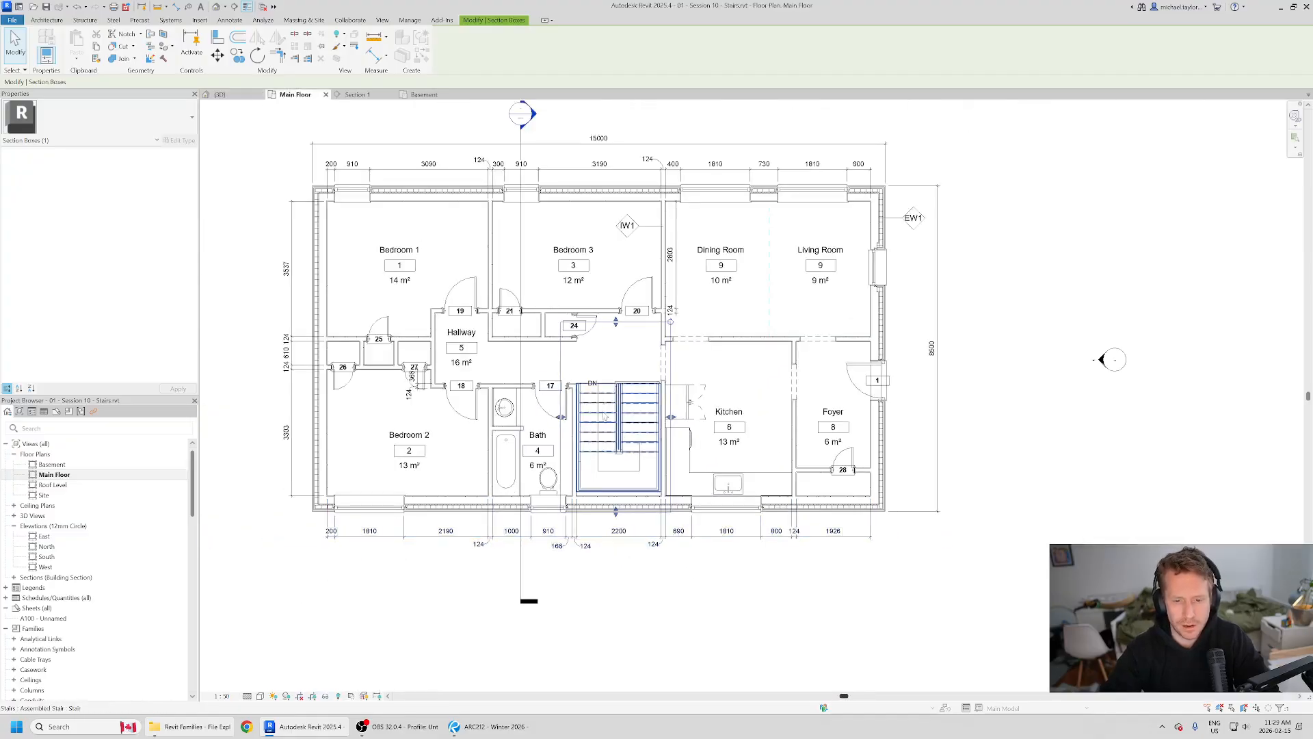
{"action": "scroll", "coordinate": [630, 477], "scroll_direction": "up", "scroll_amount": 2}
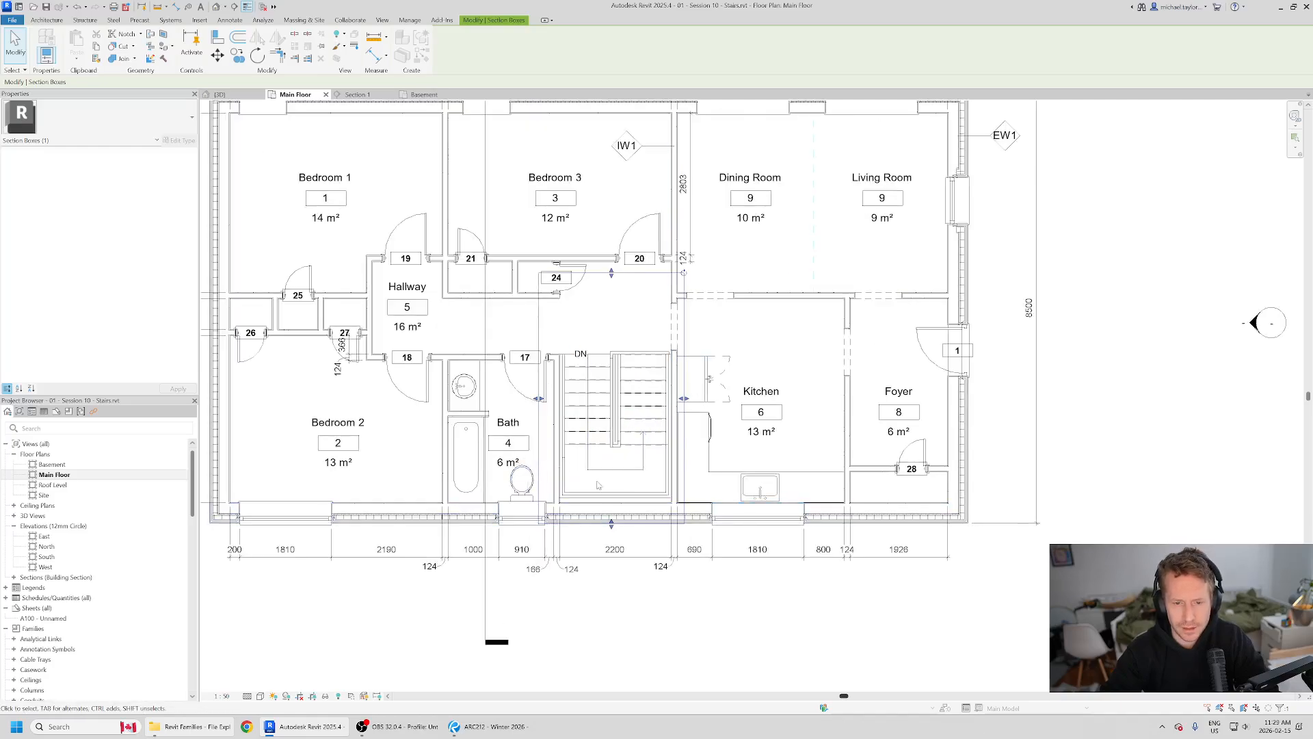
{"action": "scroll", "coordinate": [602, 487], "scroll_direction": "up", "scroll_amount": 2}
{"action": "scroll", "coordinate": [650, 306], "scroll_direction": "down", "scroll_amount": 2}
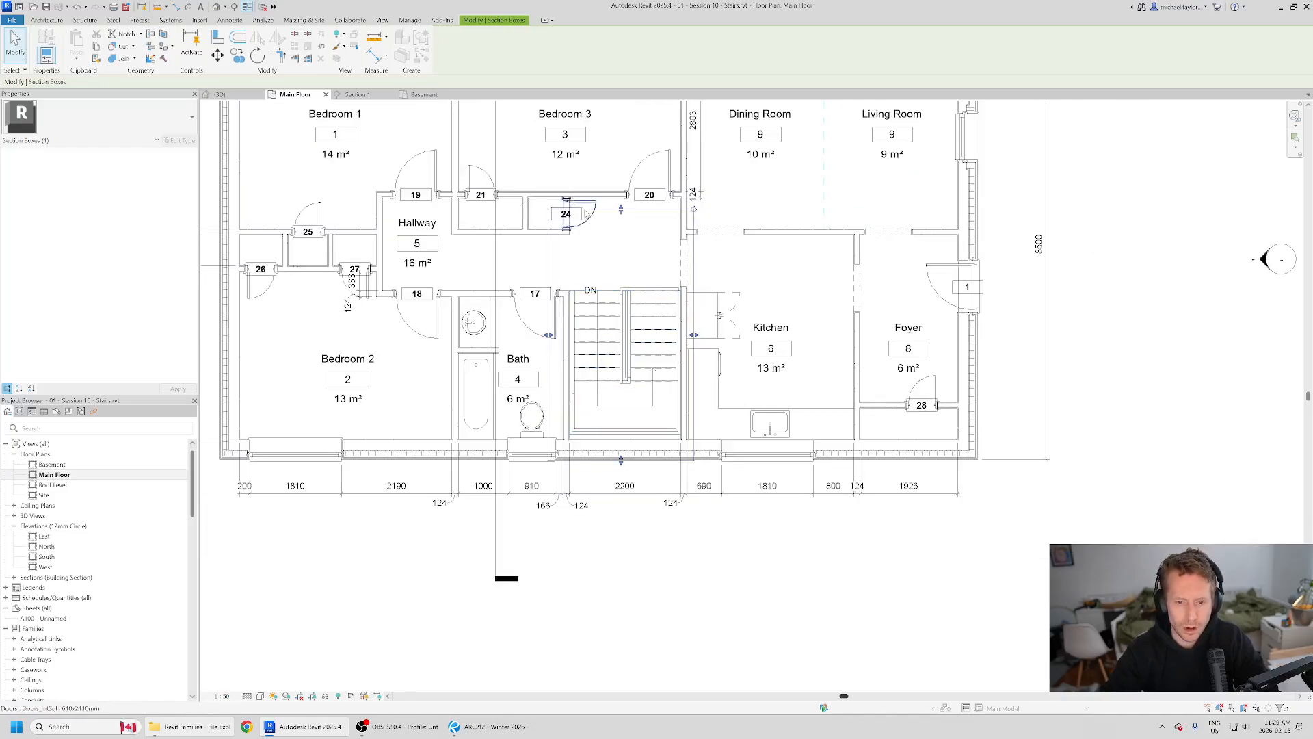
Step: Return to the 3D view and examine the lower run and its railings from a low angle and from behind
{"action": "left_click", "coordinate": [242, 96]}
{"action": "scroll", "coordinate": [604, 494], "scroll_direction": "down", "scroll_amount": 2}
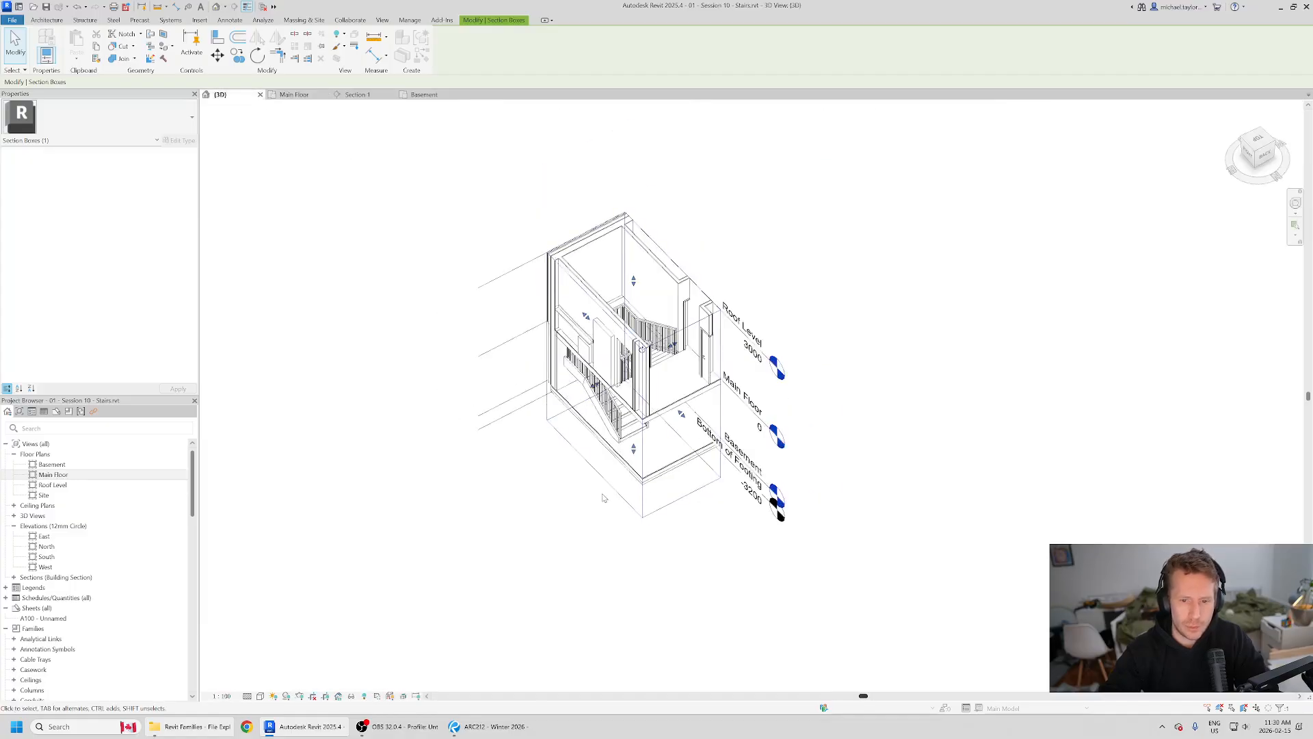
{"action": "middle_click_drag", "start_coordinate": [604, 493], "coordinate": [555, 248], "text": "shift"}
{"action": "scroll", "coordinate": [721, 456], "scroll_direction": "up", "scroll_amount": 2}
{"action": "middle_click_drag", "start_coordinate": [482, 452], "coordinate": [692, 478], "text": "shift"}
{"action": "scroll", "coordinate": [598, 430], "scroll_direction": "up", "scroll_amount": 5}
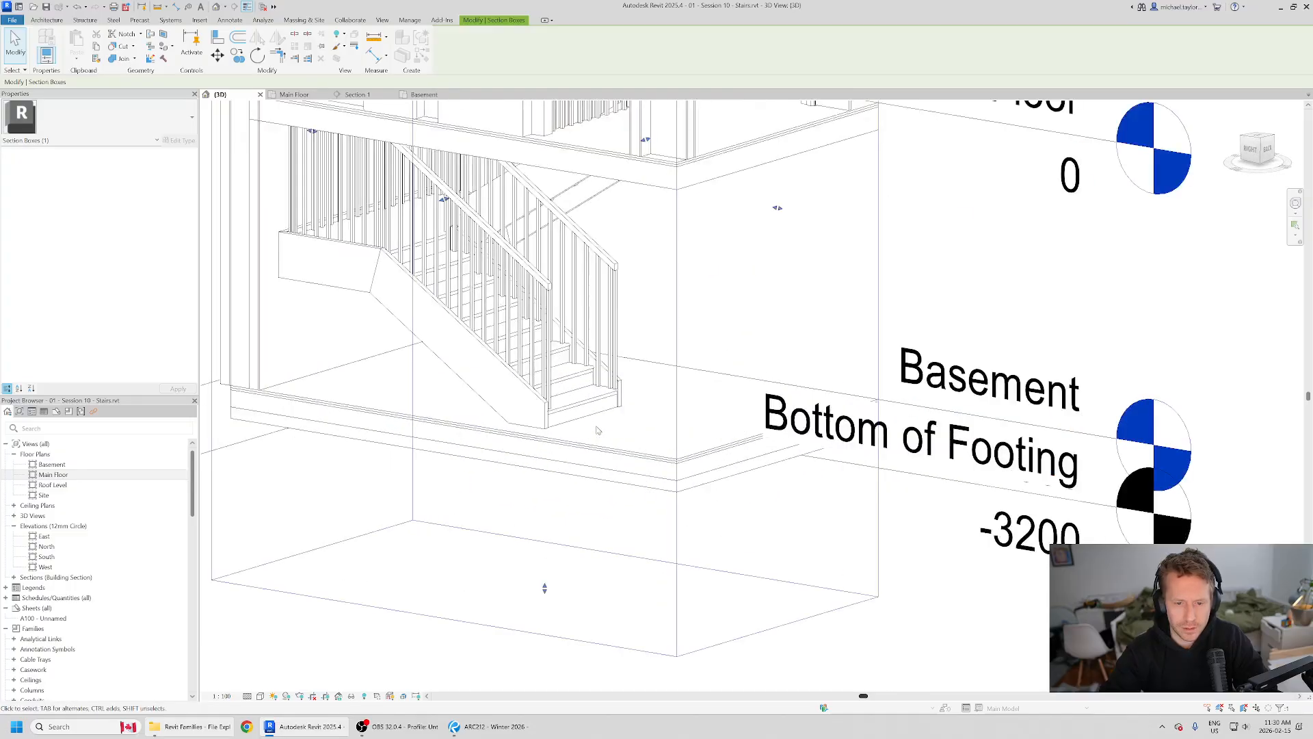
{"action": "scroll", "coordinate": [595, 534], "scroll_direction": "down", "scroll_amount": 5}
{"action": "middle_click_drag", "start_coordinate": [704, 424], "coordinate": [241, 145], "text": "shift"}
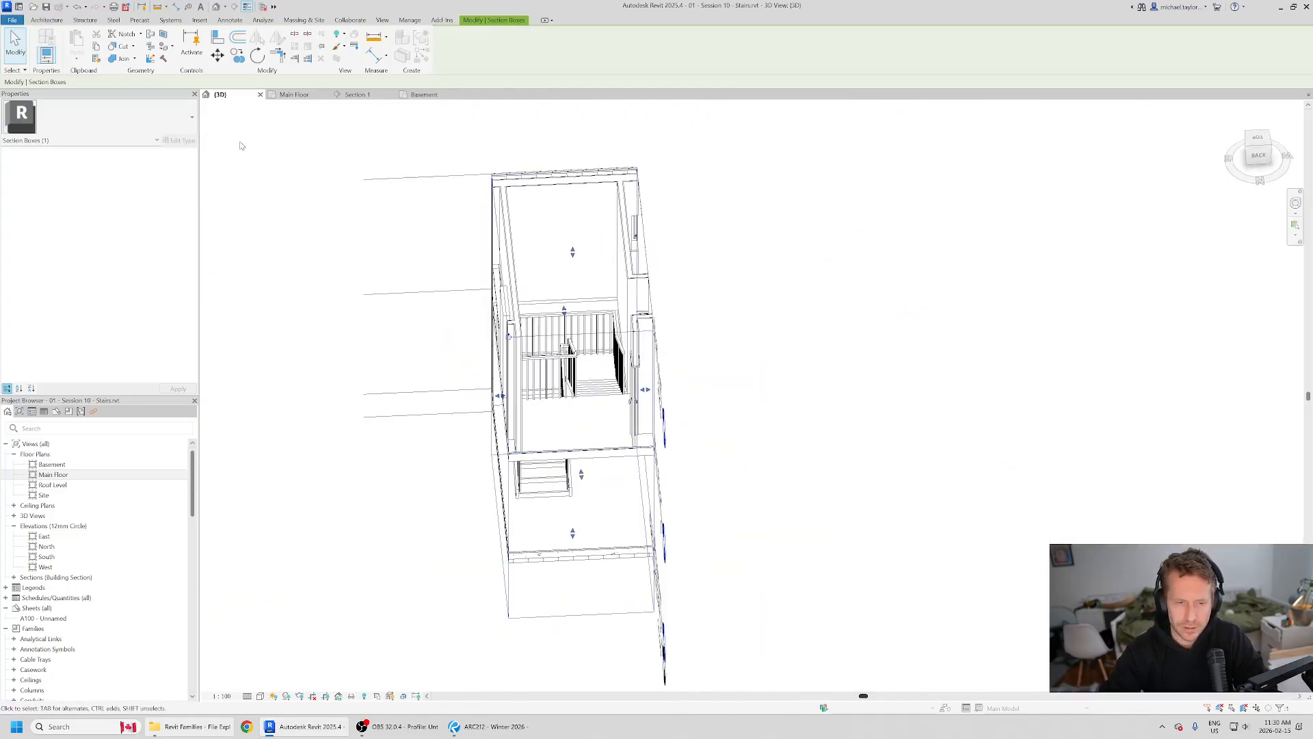
Step: In the Main Floor plan, move the Section 1 line so it cuts through the stair run marked DN
{"action": "left_click", "coordinate": [299, 96]}
{"action": "scroll", "coordinate": [586, 535], "scroll_direction": "down", "scroll_amount": 2}
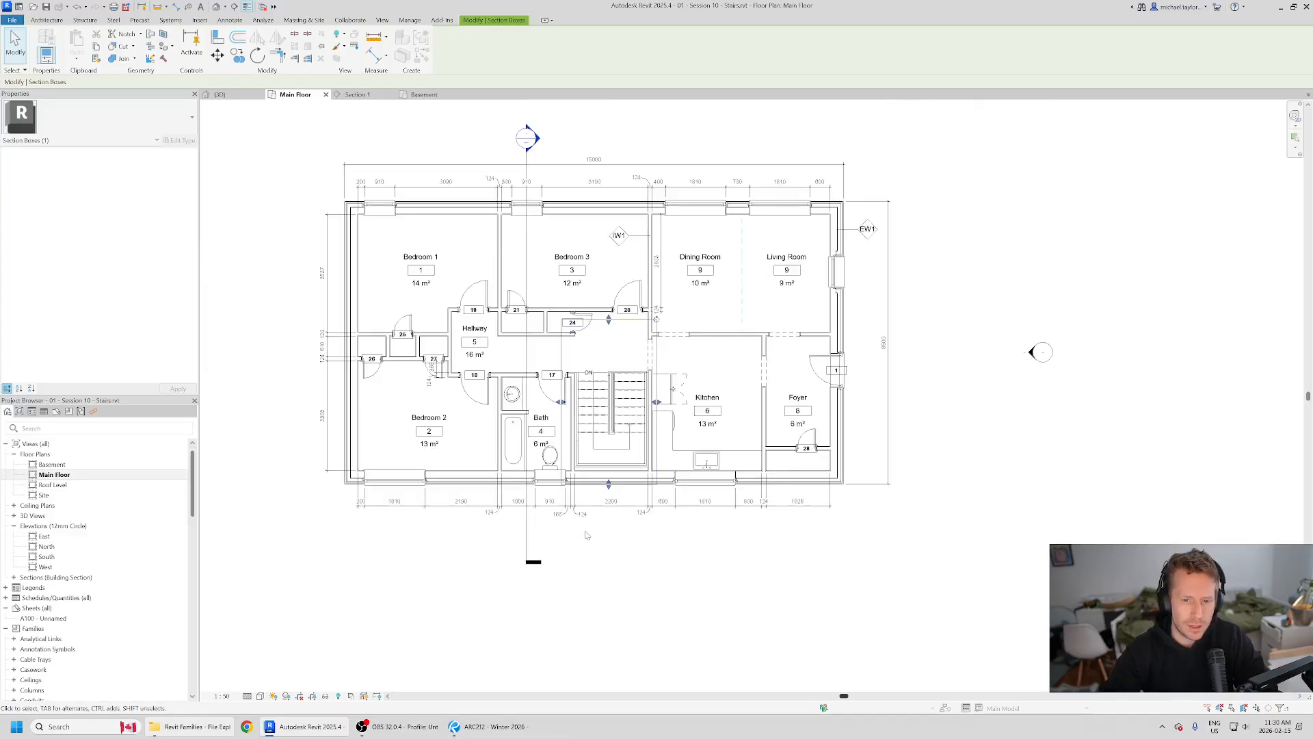
{"action": "scroll", "coordinate": [547, 491], "scroll_direction": "up", "scroll_amount": 1}
{"action": "scroll", "coordinate": [547, 491], "scroll_direction": "down", "scroll_amount": 1}
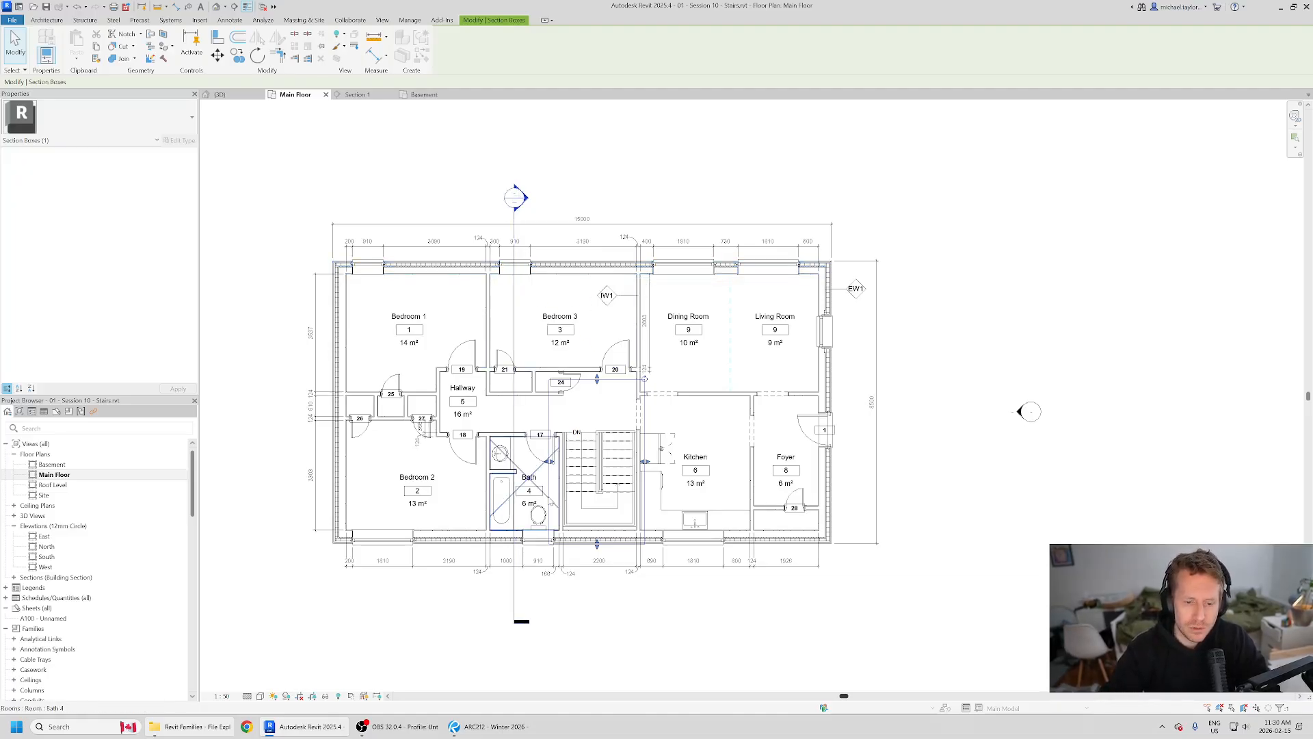
{"action": "scroll", "coordinate": [550, 357], "scroll_direction": "up", "scroll_amount": 1}
{"action": "left_click", "coordinate": [501, 318]}
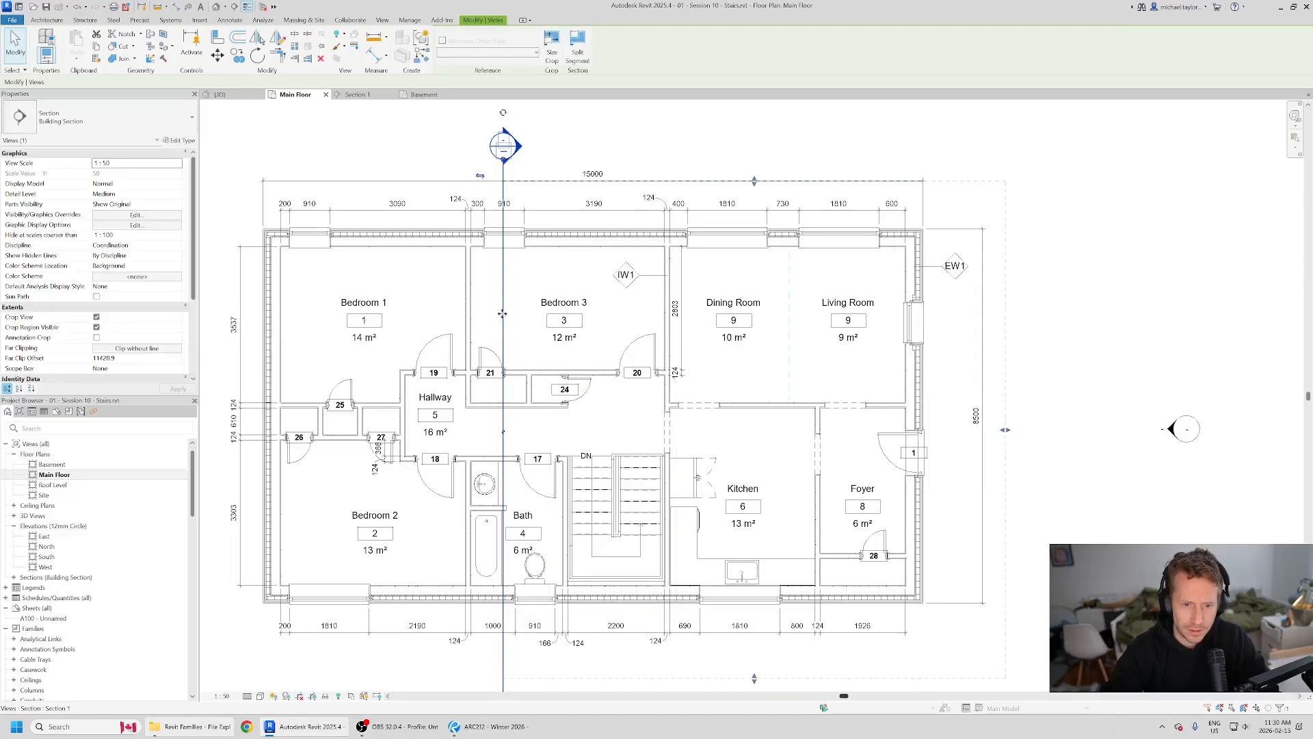
{"action": "left_click_drag", "start_coordinate": [503, 316], "coordinate": [585, 320]}
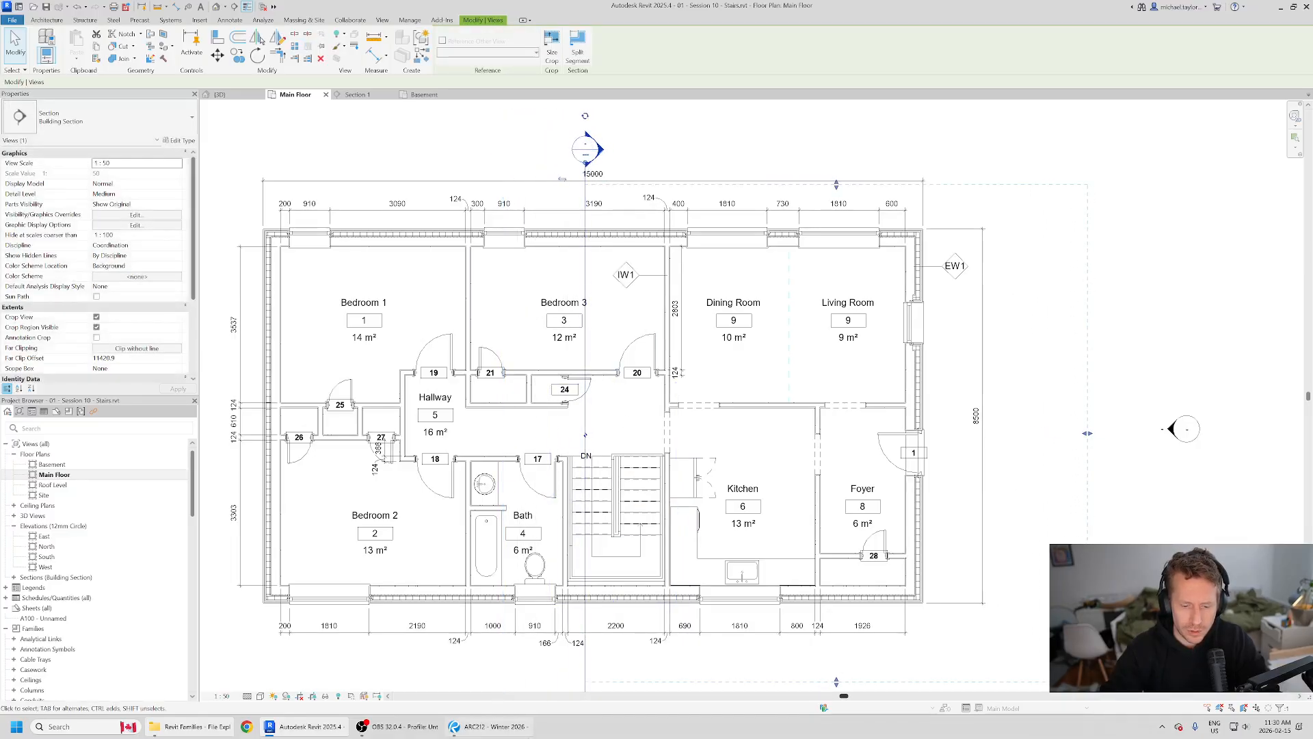
Step: Switch to the reference floor plan PDF, compare its section line's position at the stair, and return to Revit
{"action": "left_click", "coordinate": [489, 726]}
{"action": "scroll", "coordinate": [653, 548], "scroll_direction": "down", "scroll_amount": 3}
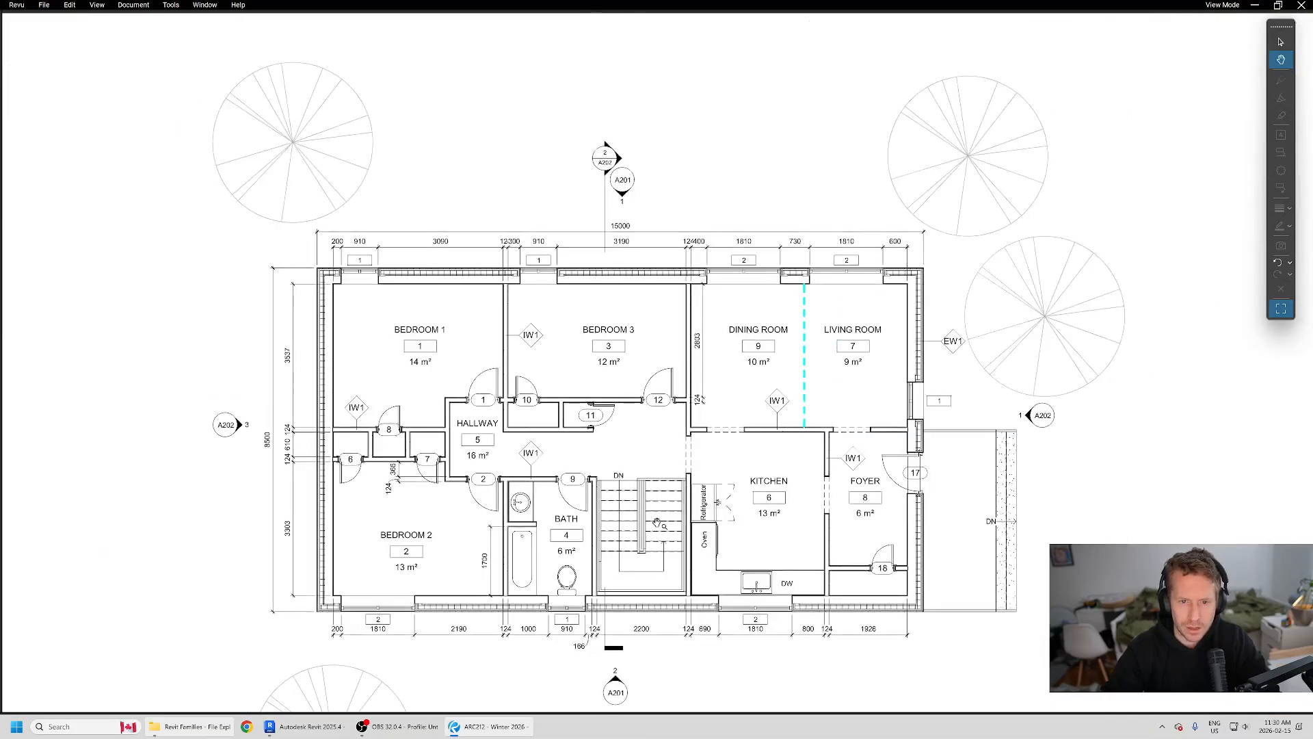
{"action": "key", "text": "alt+Tab"}
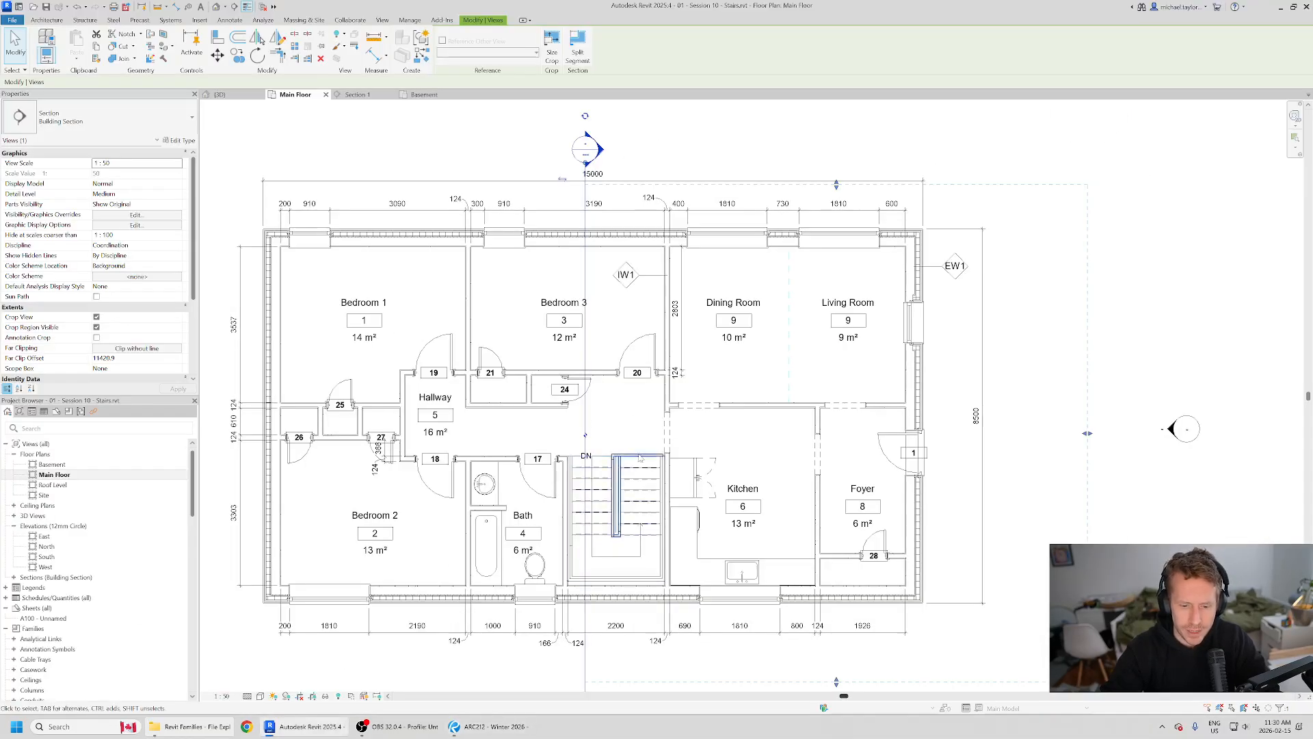
Step: Open the Section 1 view from its marker and examine the stair runs, treads, landing and railings in section
{"action": "middle_click_drag", "start_coordinate": [640, 458], "coordinate": [628, 361]}
{"action": "scroll", "coordinate": [685, 384], "scroll_direction": "down", "scroll_amount": 2}
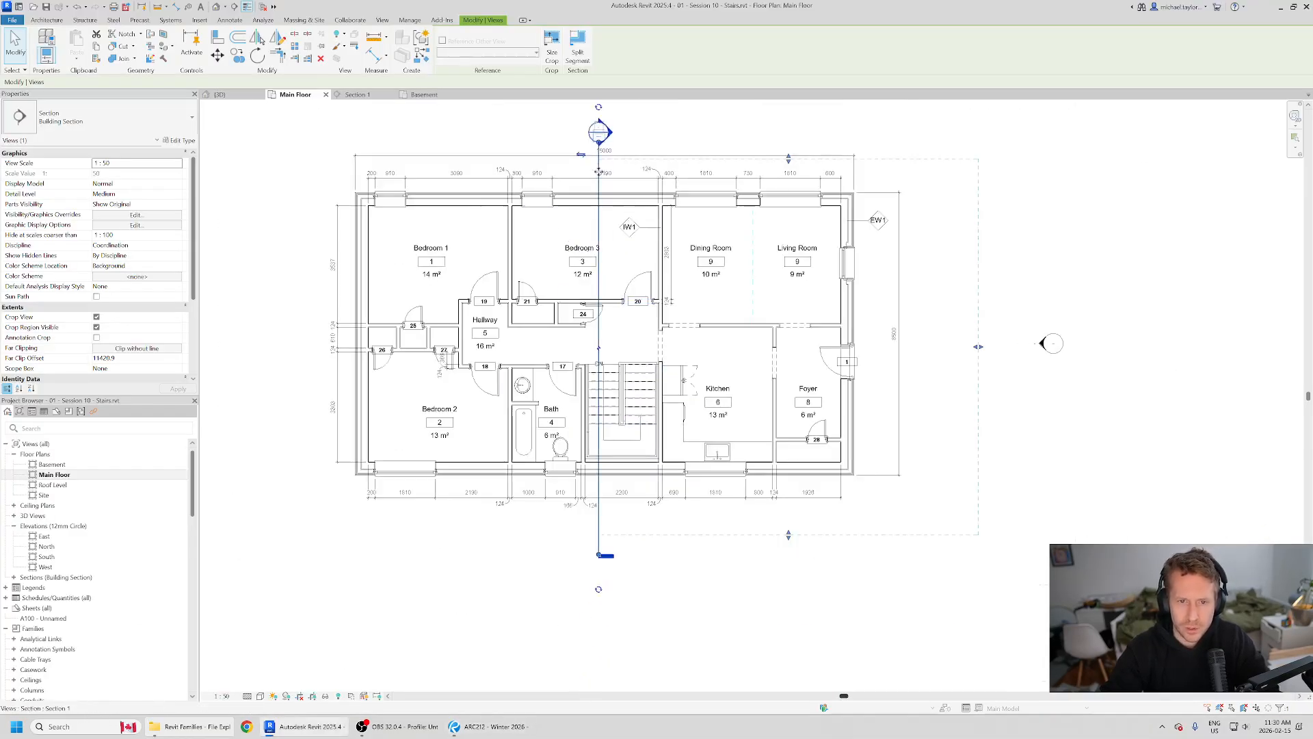
{"action": "middle_click_drag", "start_coordinate": [614, 136], "coordinate": [619, 158]}
{"action": "right_click", "coordinate": [619, 153]}
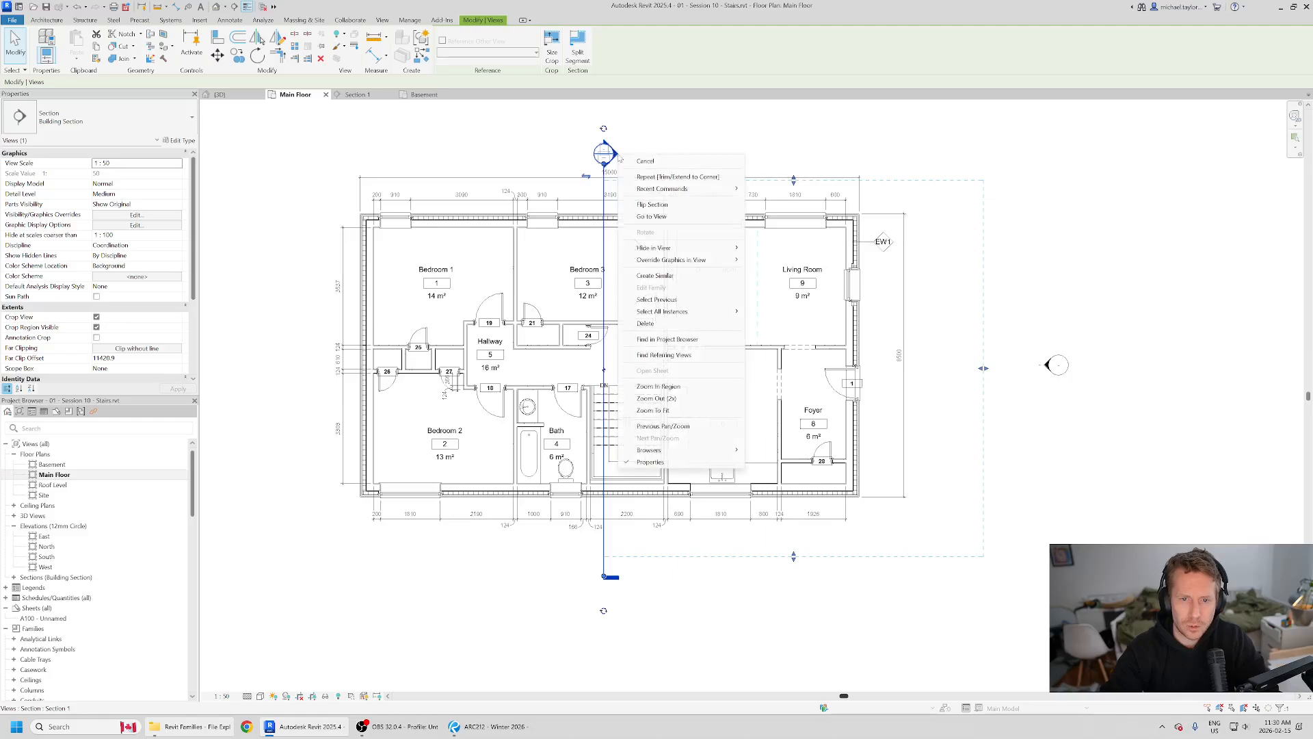
{"action": "left_click", "coordinate": [695, 223]}
{"action": "scroll", "coordinate": [769, 554], "scroll_direction": "up", "scroll_amount": 2}
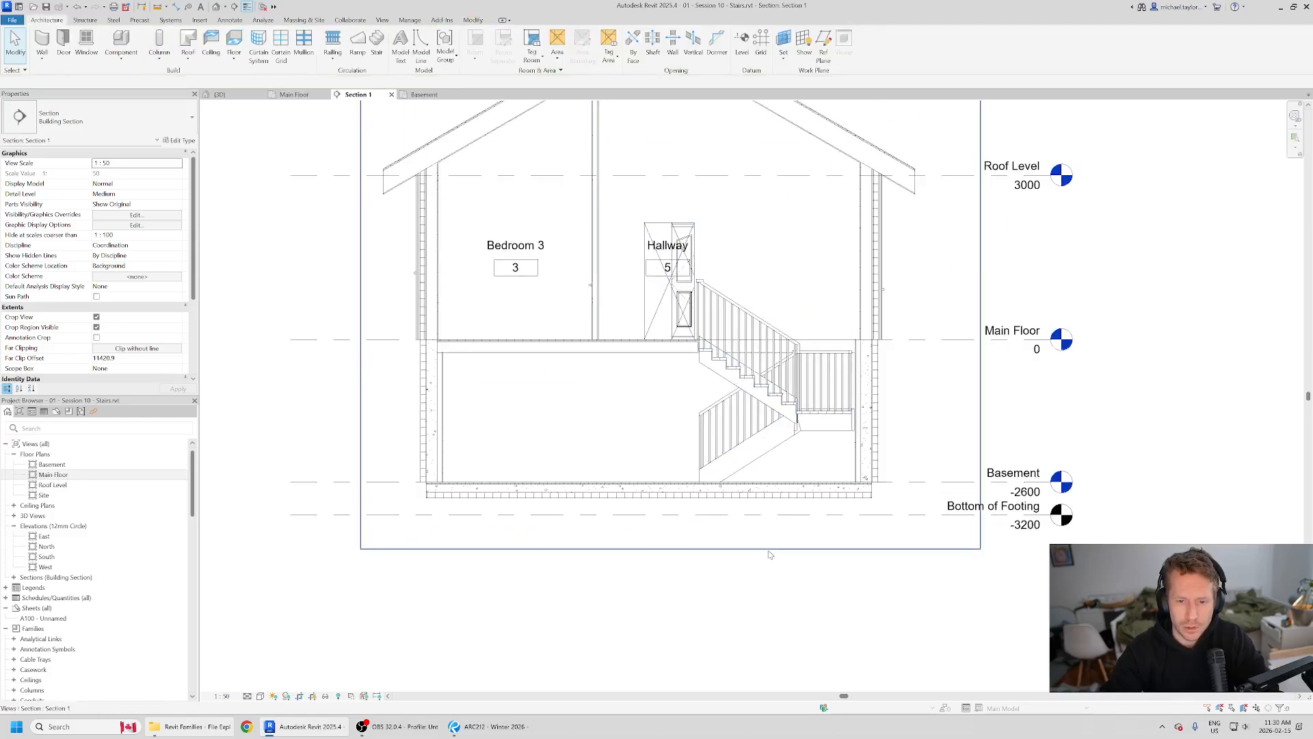
{"action": "scroll", "coordinate": [855, 606], "scroll_direction": "up", "scroll_amount": 2}
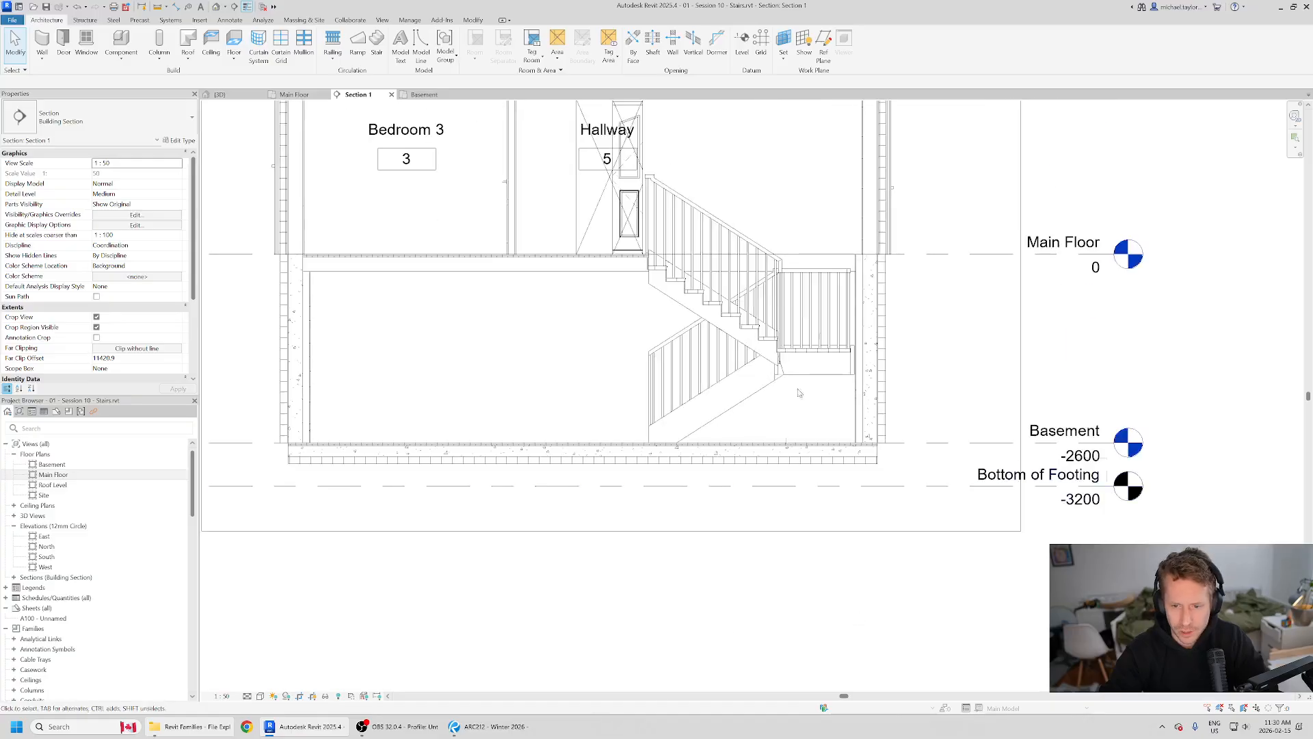
{"action": "scroll", "coordinate": [753, 369], "scroll_direction": "down", "scroll_amount": 1}
{"action": "scroll", "coordinate": [674, 345], "scroll_direction": "up", "scroll_amount": 5}
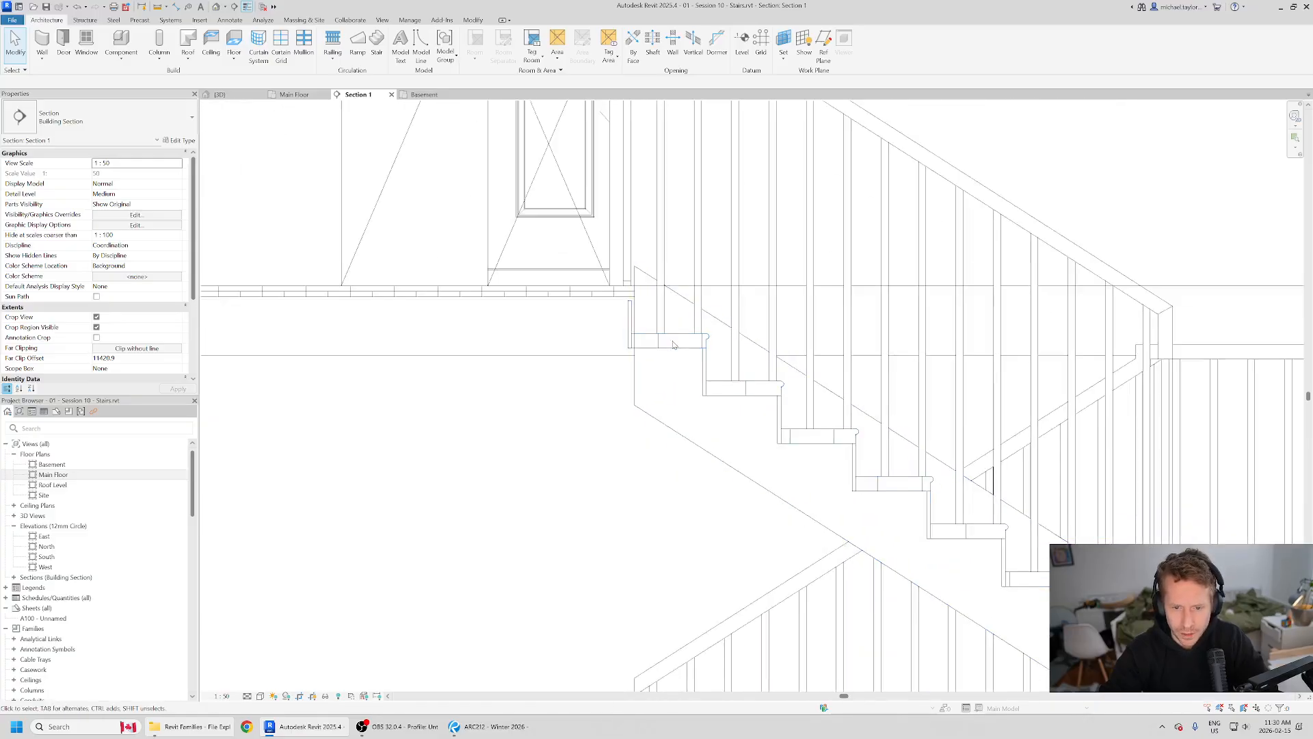
{"action": "scroll", "coordinate": [681, 370], "scroll_direction": "down", "scroll_amount": 5}
{"action": "scroll", "coordinate": [719, 424], "scroll_direction": "up", "scroll_amount": 1}
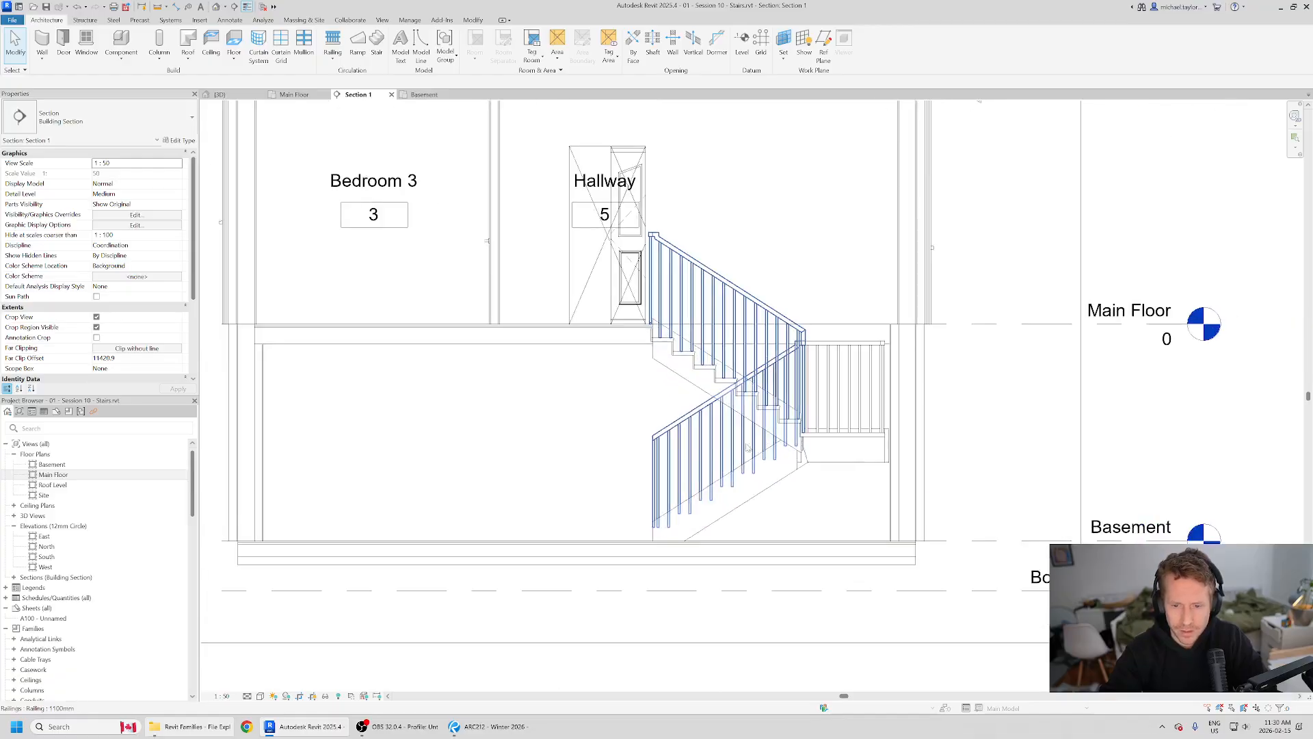
{"action": "scroll", "coordinate": [632, 388], "scroll_direction": "down", "scroll_amount": 2}
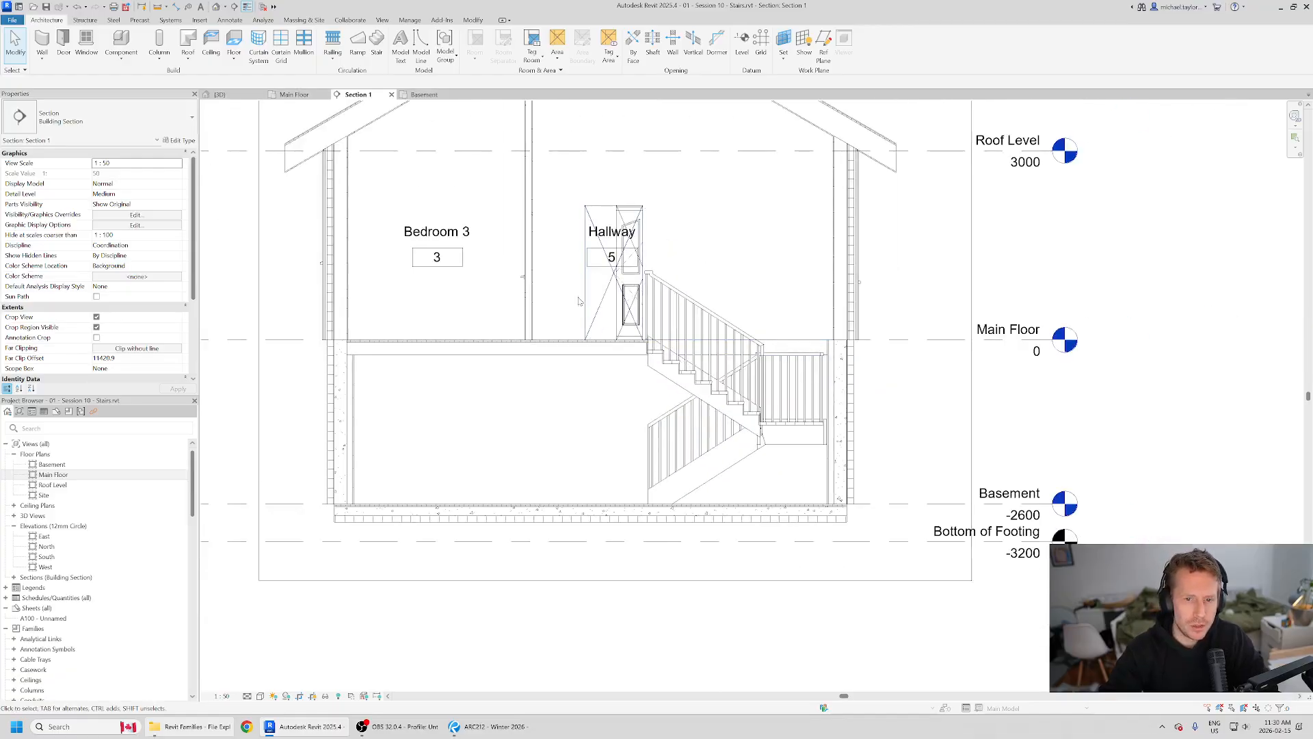
{"action": "scroll", "coordinate": [617, 486], "scroll_direction": "down", "scroll_amount": 1}
{"action": "middle_click_drag", "start_coordinate": [581, 278], "coordinate": [611, 334]}
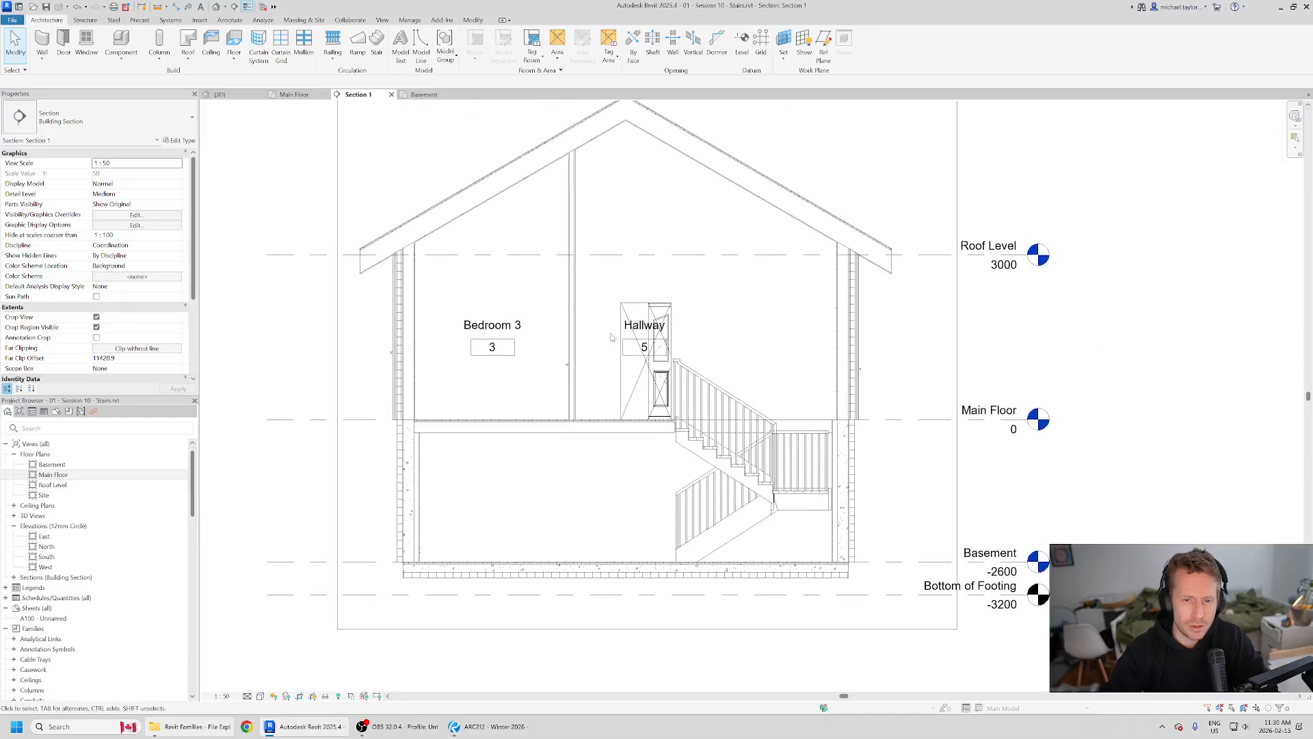
Step: In the Main Floor plan, pull Section 1's far clip boundary in to about 1124 mm, just past the stair's middle railing, and reopen the section
{"action": "left_click", "coordinate": [302, 95]}
{"action": "scroll", "coordinate": [469, 274], "scroll_direction": "down", "scroll_amount": 1}
{"action": "left_click", "coordinate": [573, 251]}
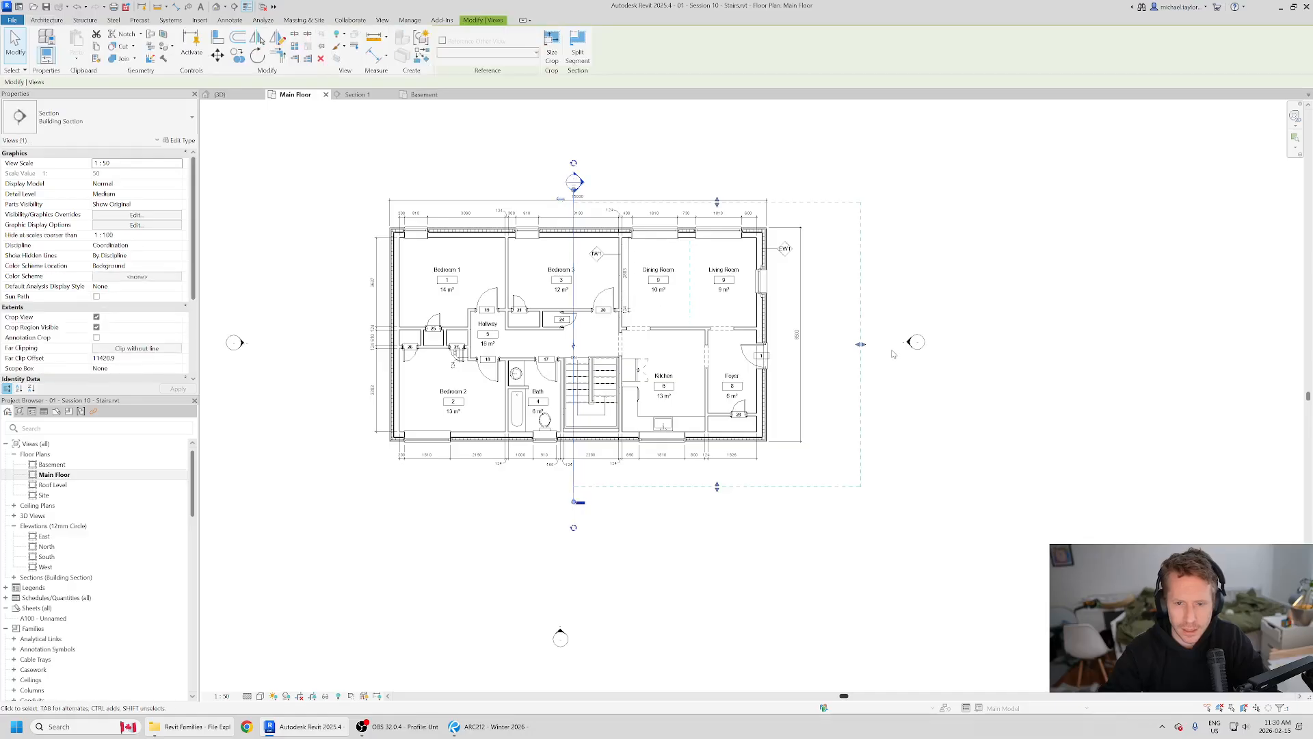
{"action": "left_click_drag", "start_coordinate": [861, 346], "coordinate": [601, 342]}
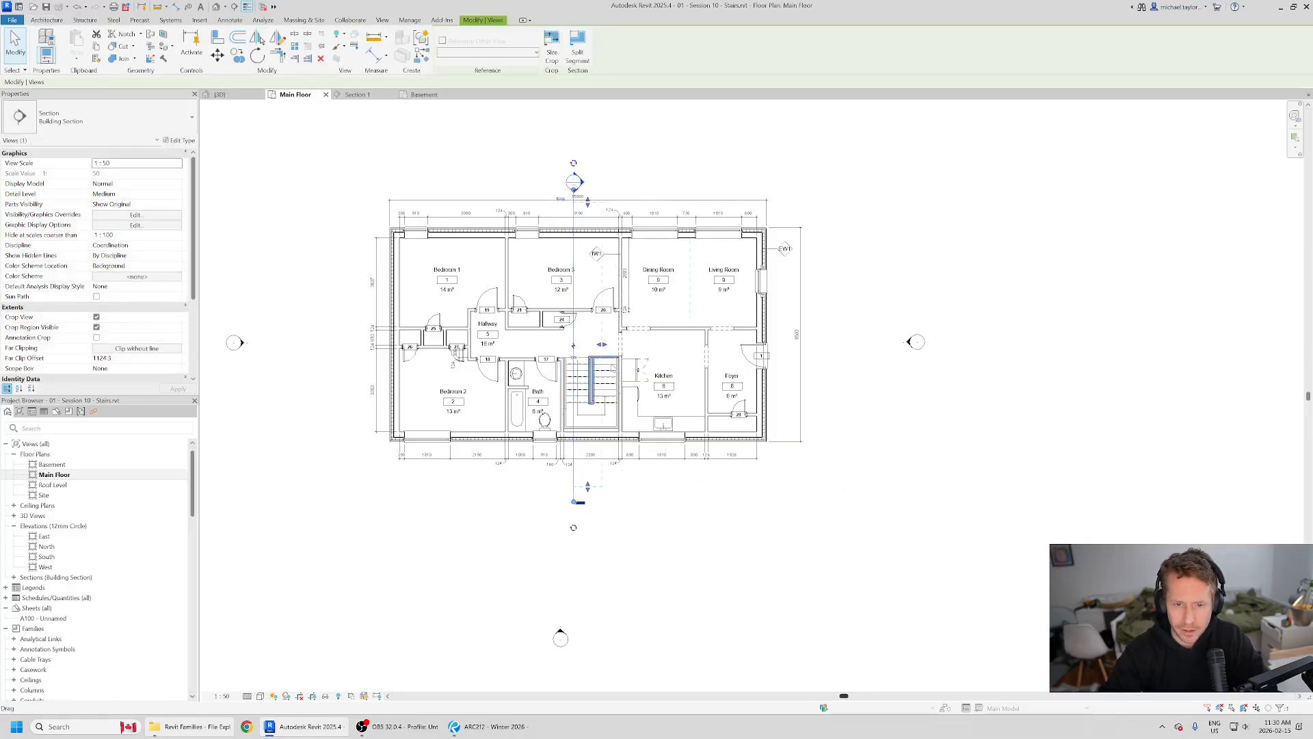
{"action": "left_click", "coordinate": [355, 95]}
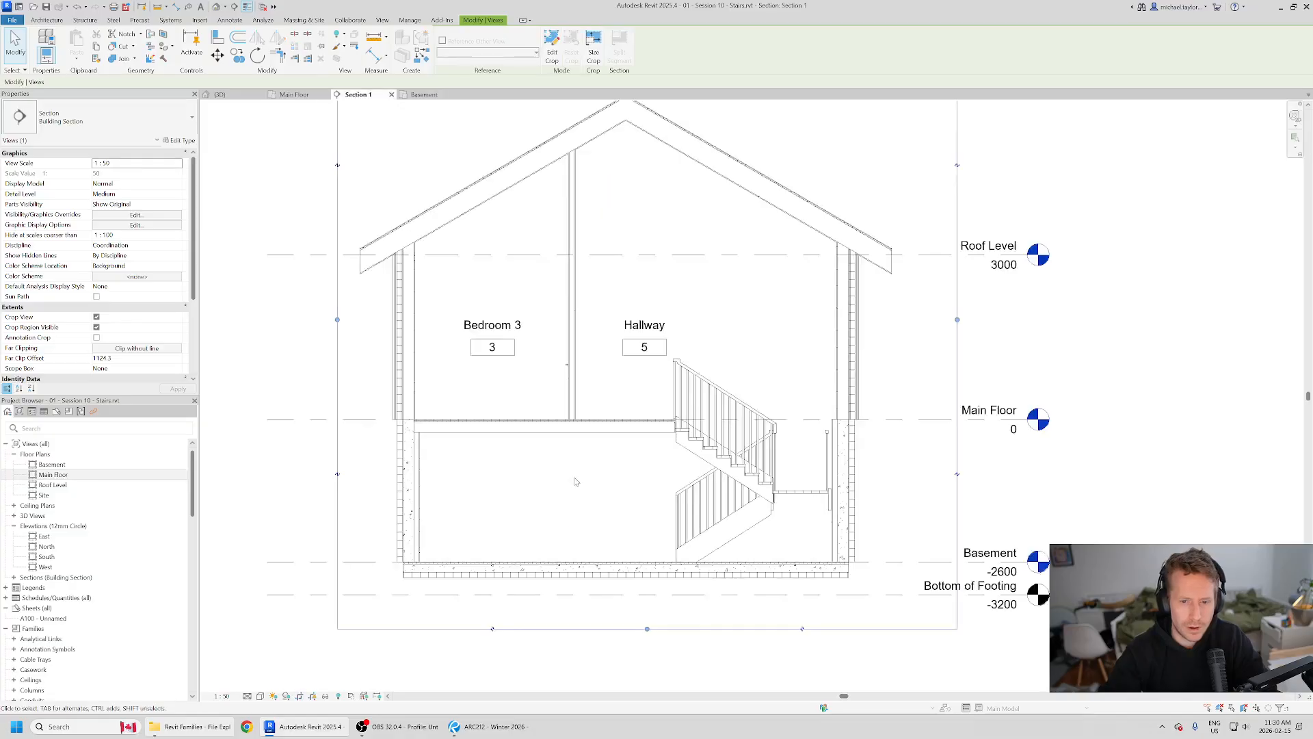
Step: Widen the Section 1 crop region outward on the Bedroom 3 side, leaving more space beyond the roof eave
{"action": "scroll", "coordinate": [631, 318], "scroll_direction": "down", "scroll_amount": 2}
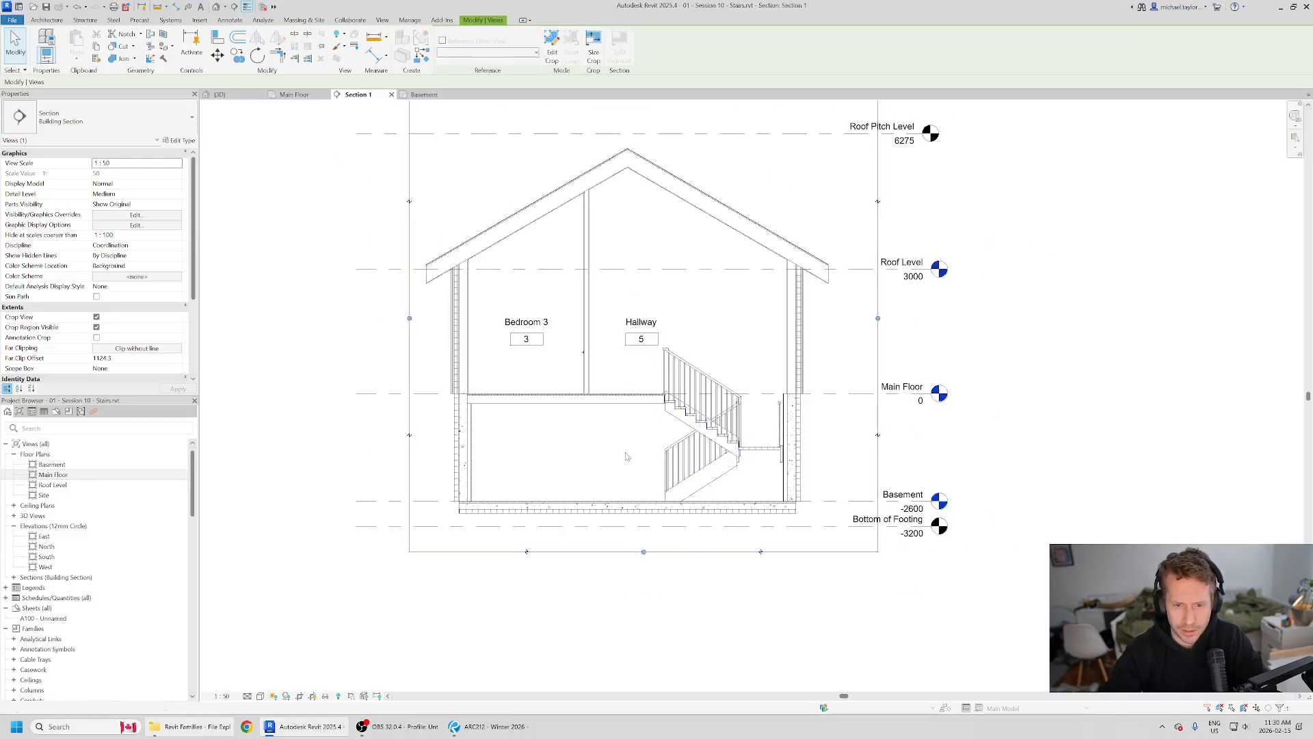
{"action": "scroll", "coordinate": [524, 478], "scroll_direction": "down", "scroll_amount": 2}
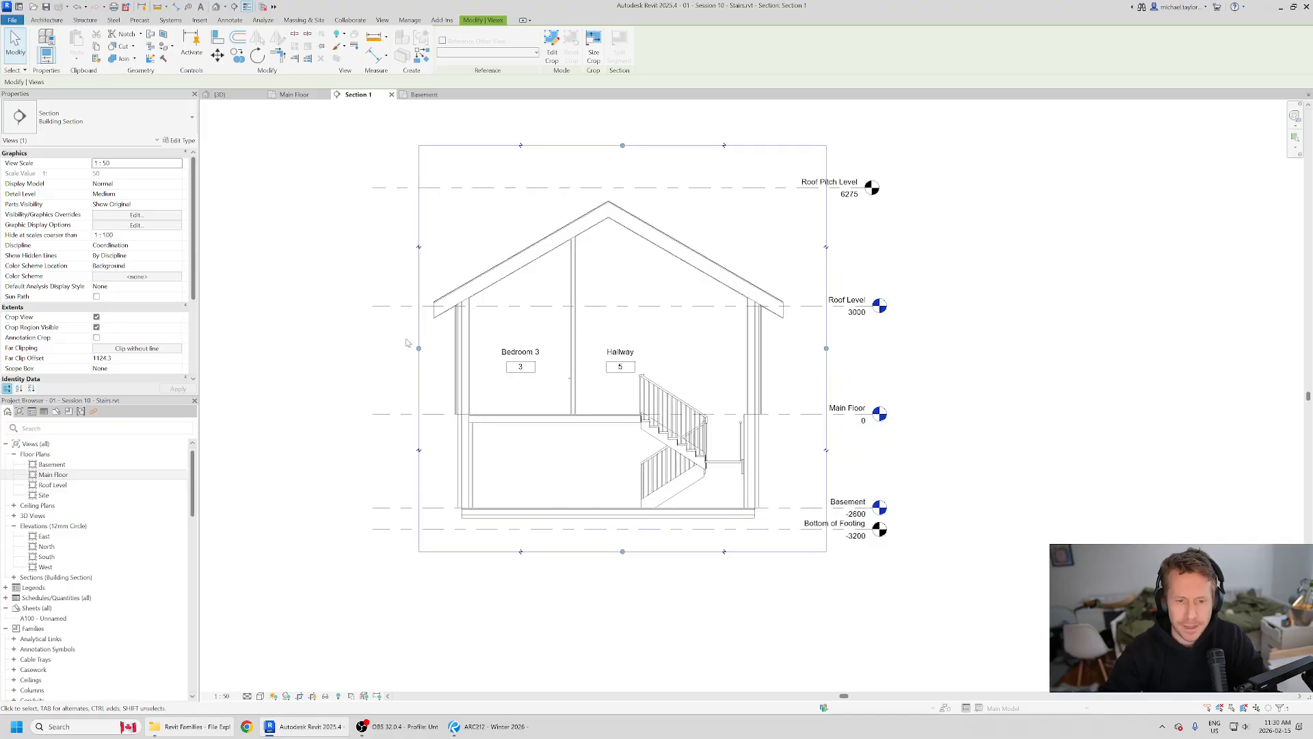
{"action": "left_click_drag", "start_coordinate": [417, 350], "coordinate": [383, 349]}
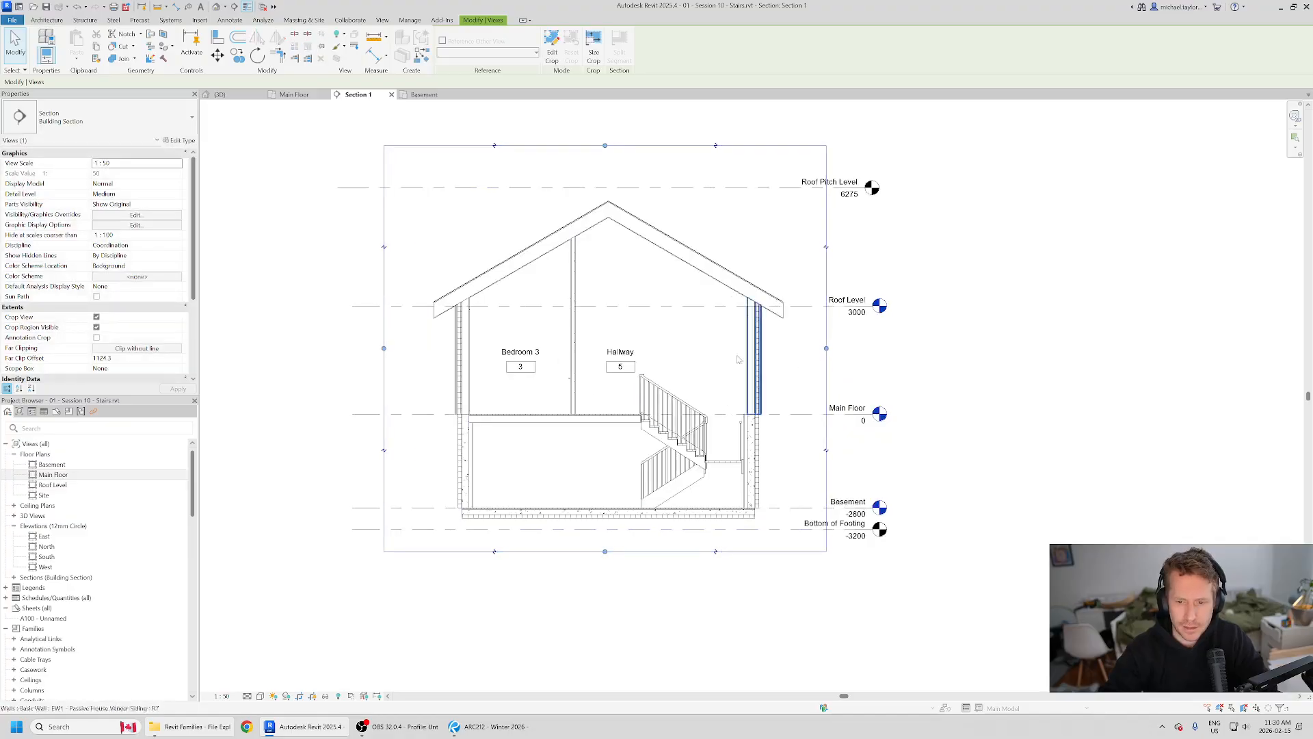
Step: In the Main Floor plan, move the stair path's DN text slightly up and across, clear of the top riser and beside the section line
{"action": "left_click", "coordinate": [294, 95]}
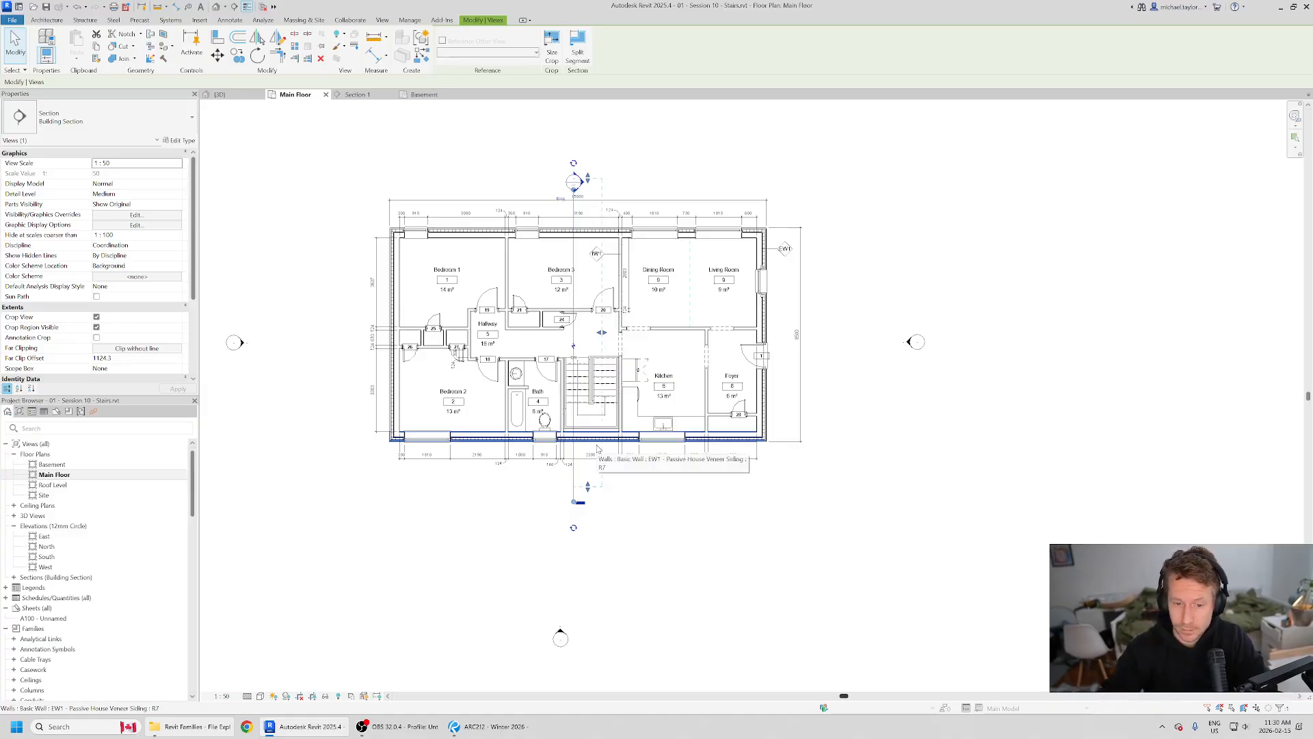
{"action": "scroll", "coordinate": [602, 446], "scroll_direction": "up", "scroll_amount": 3}
{"action": "key", "text": "Escape"}
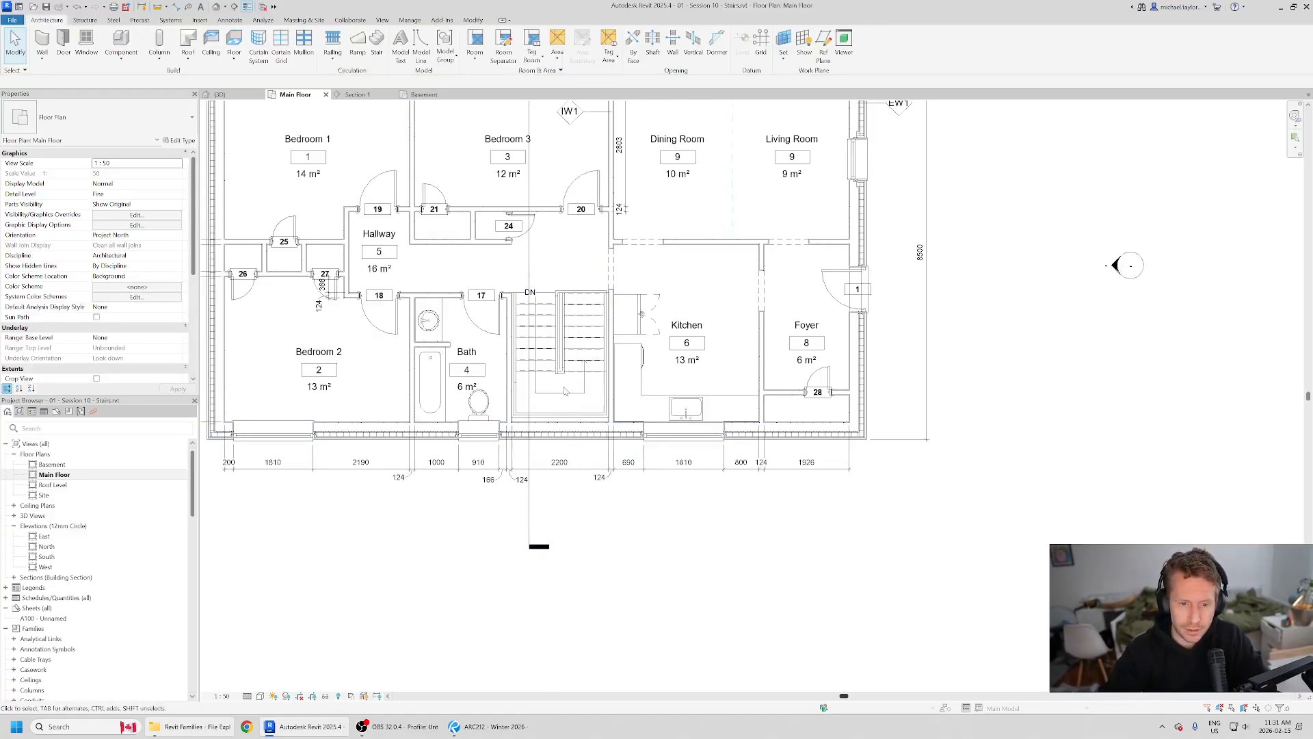
{"action": "scroll", "coordinate": [556, 330], "scroll_direction": "up", "scroll_amount": 3}
{"action": "scroll", "coordinate": [539, 311], "scroll_direction": "up", "scroll_amount": 1}
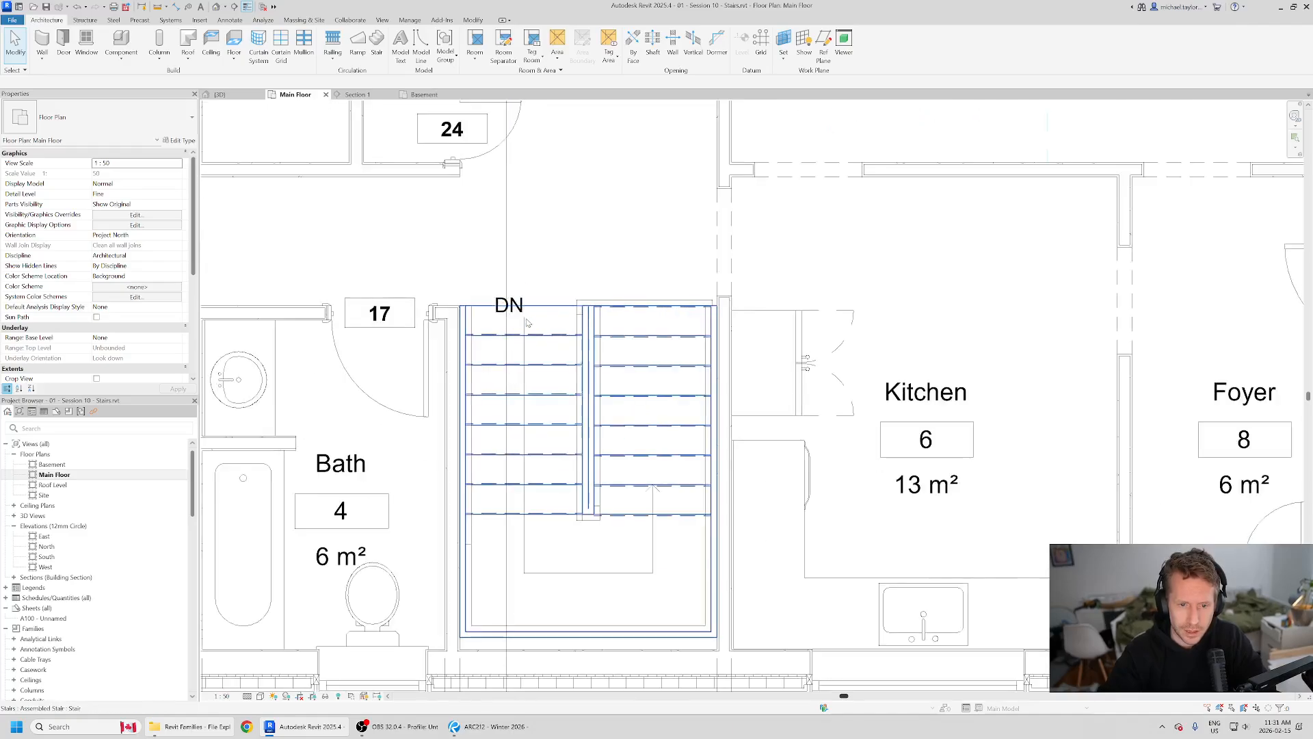
{"action": "left_click", "coordinate": [552, 293]}
{"action": "key", "text": "Escape"}
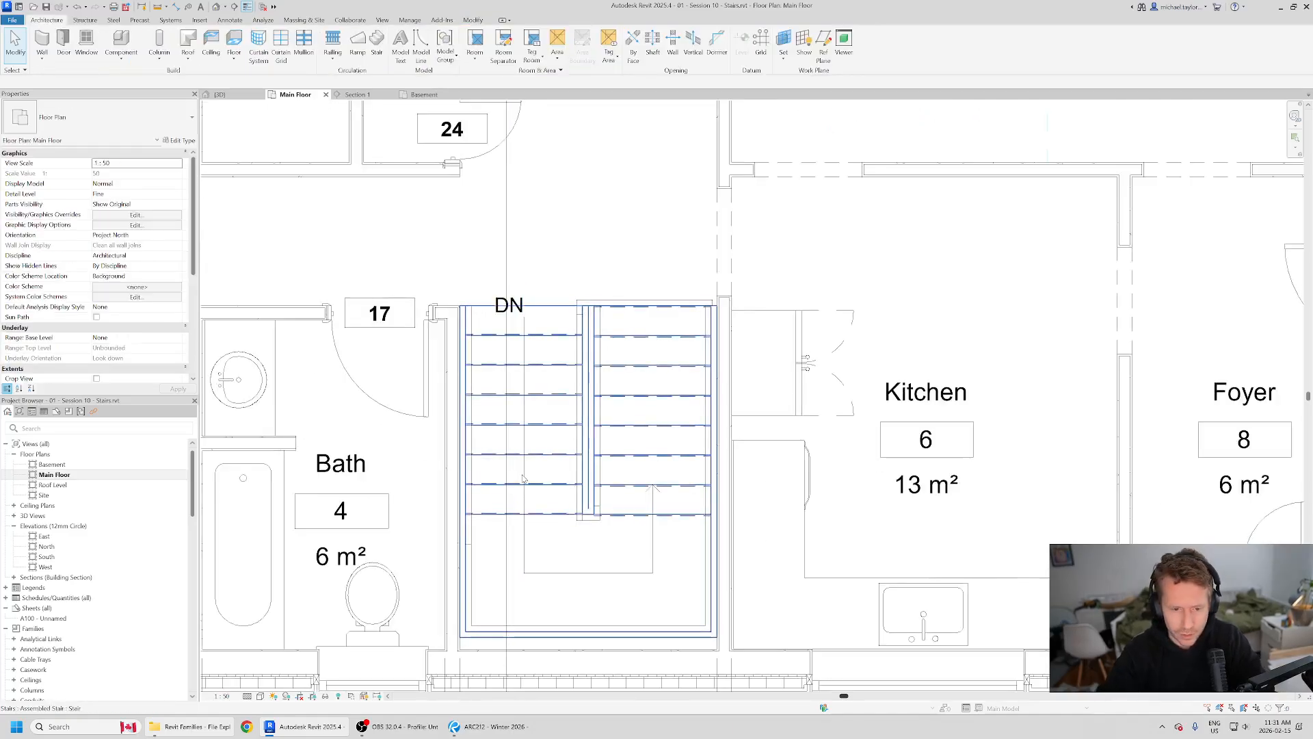
{"action": "left_click", "coordinate": [633, 578]}
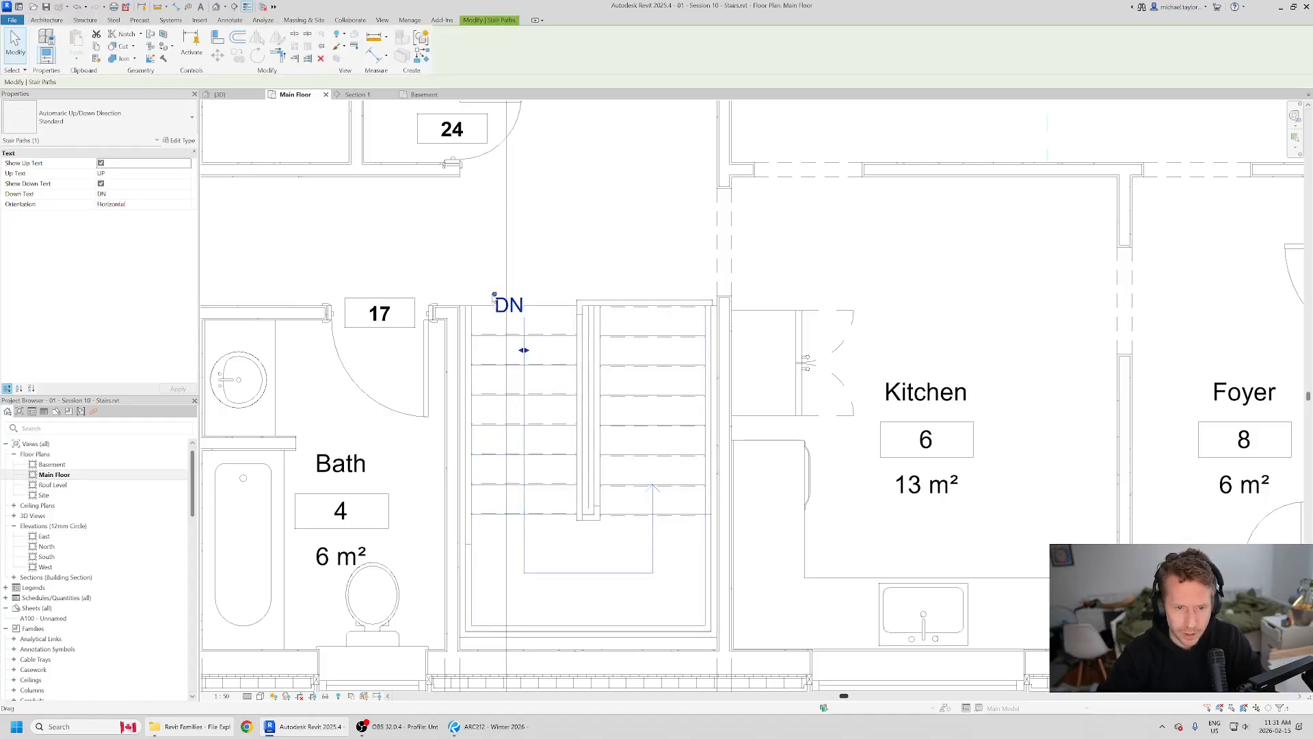
{"action": "left_click_drag", "start_coordinate": [493, 296], "coordinate": [509, 281]}
{"action": "left_click", "coordinate": [540, 269]}
{"action": "scroll", "coordinate": [540, 269], "scroll_direction": "down", "scroll_amount": 2}
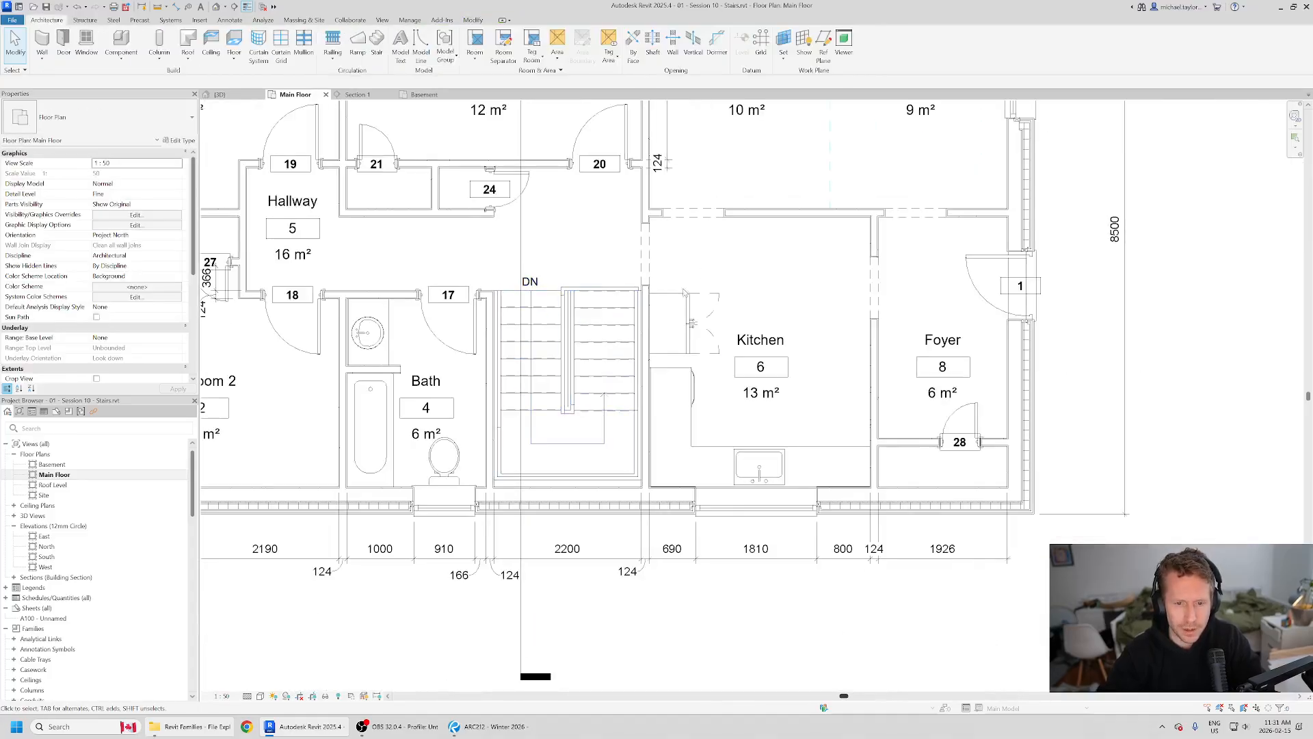
{"action": "scroll", "coordinate": [630, 290], "scroll_direction": "down", "scroll_amount": 4}
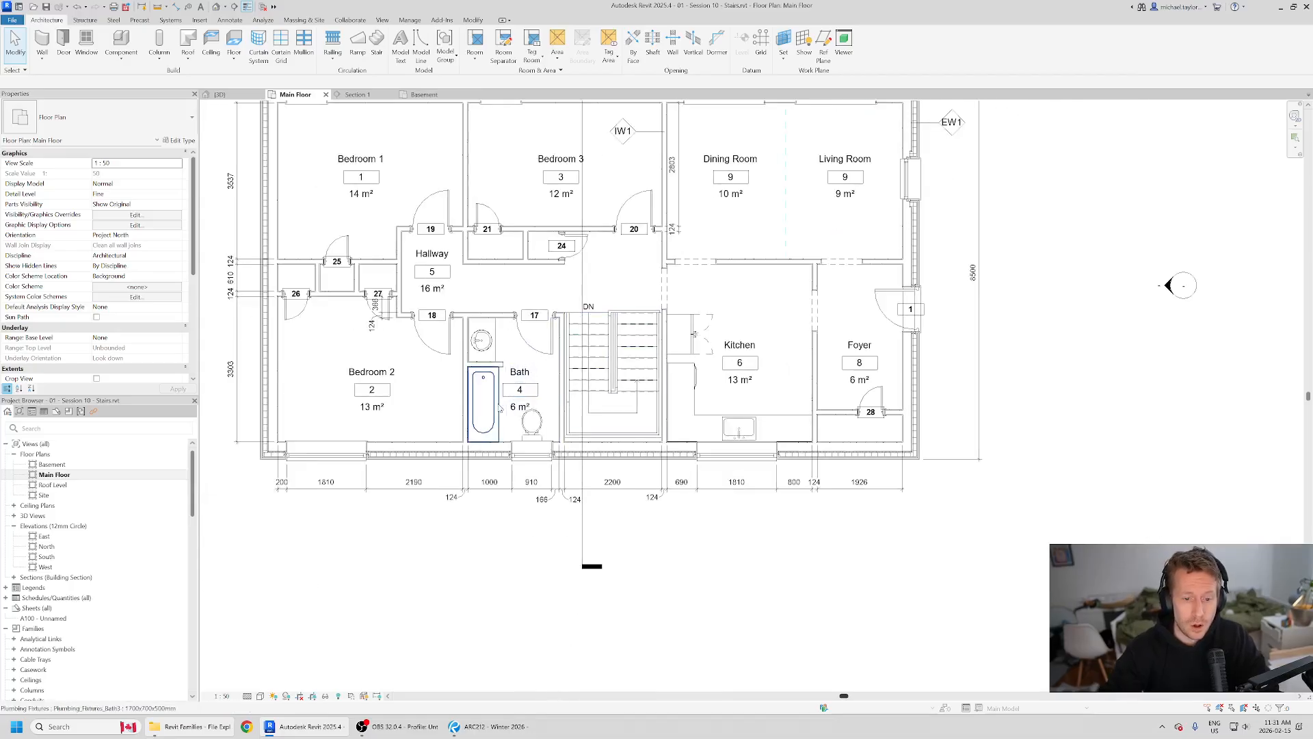
{"action": "middle_click_drag", "start_coordinate": [724, 184], "coordinate": [729, 344]}
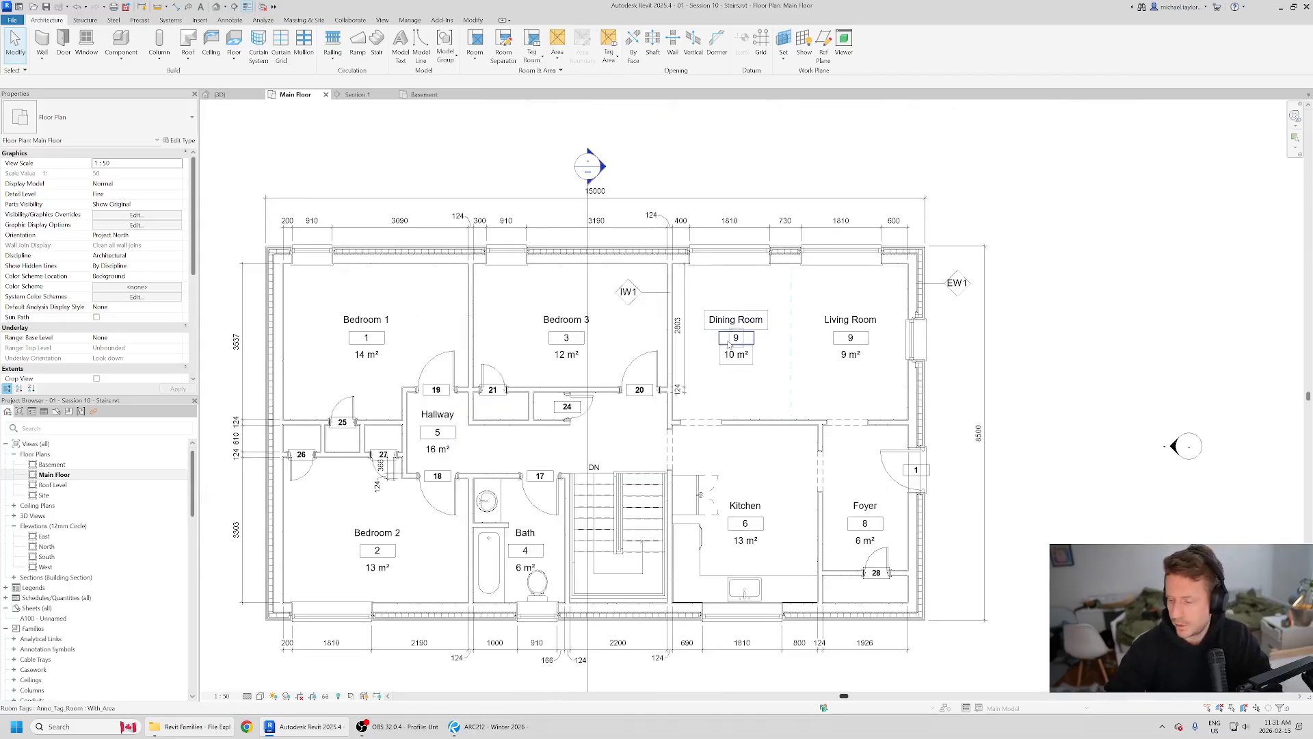